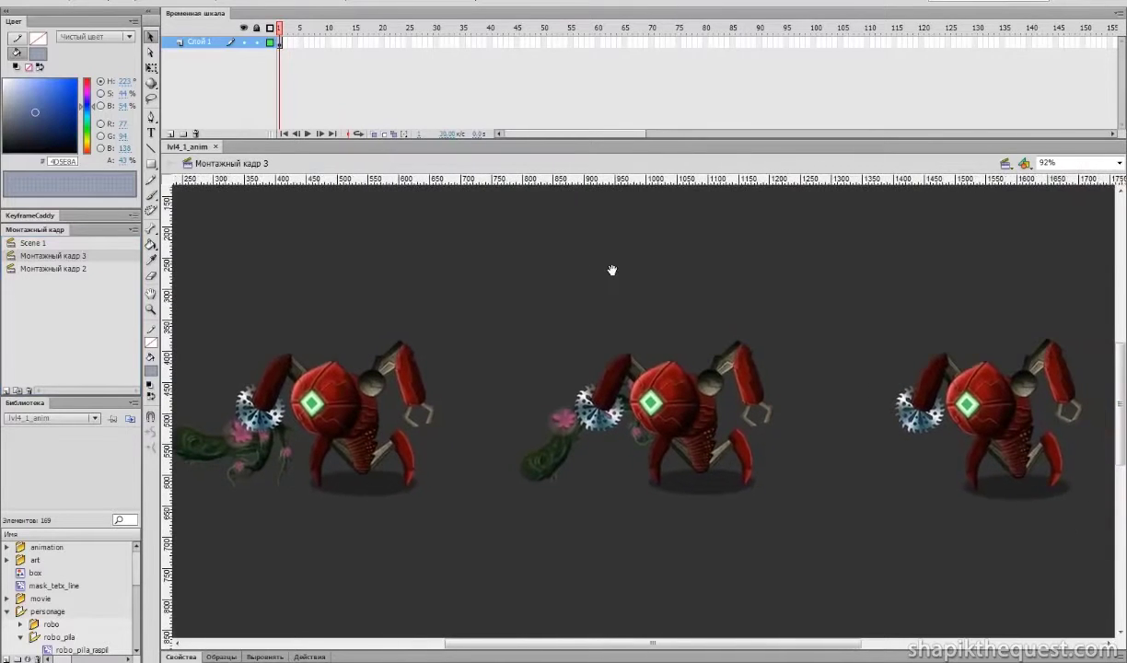
- Test-play the movie with the three saw robots, close the preview and switch to Scene 1
key(ctrl+Return)
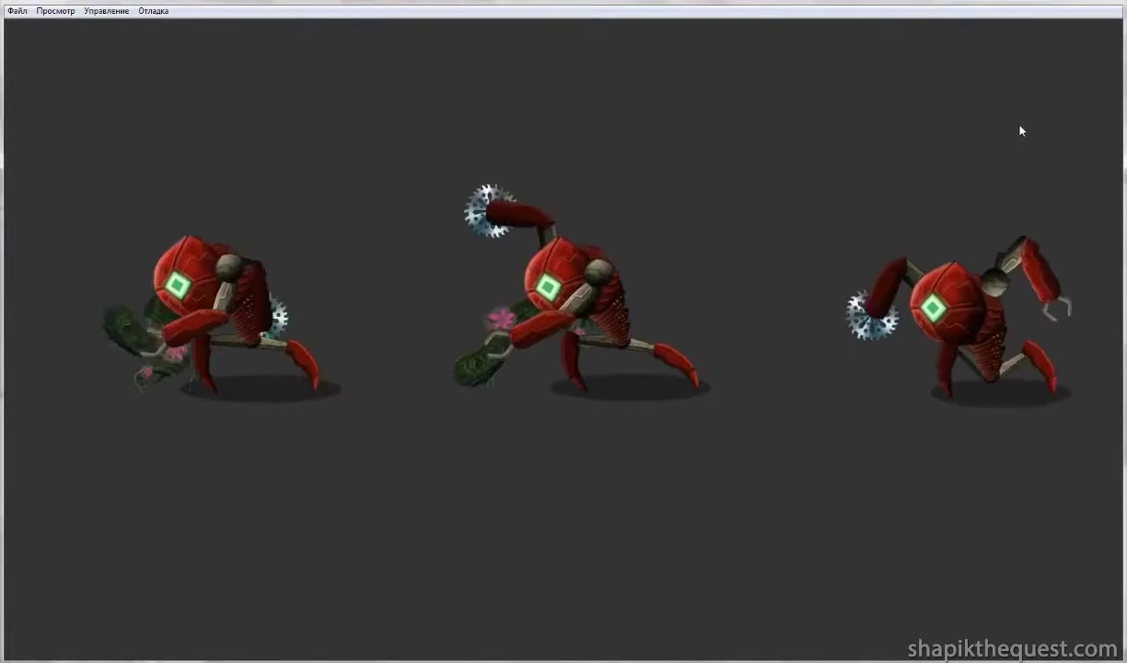
click(1120, 3)
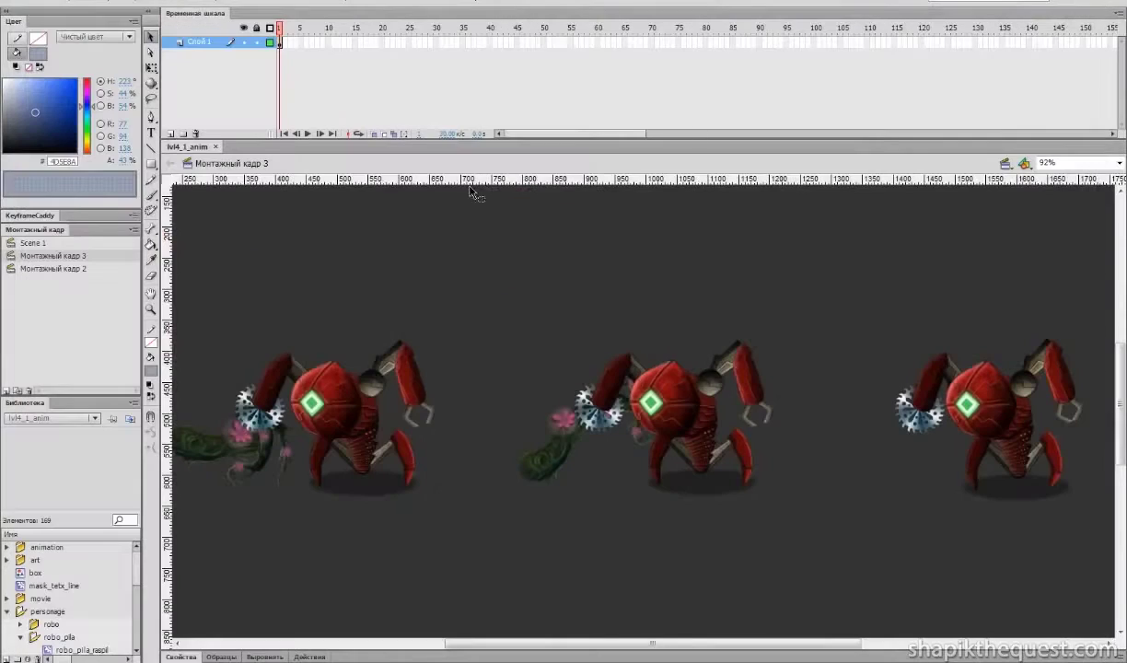
click(37, 243)
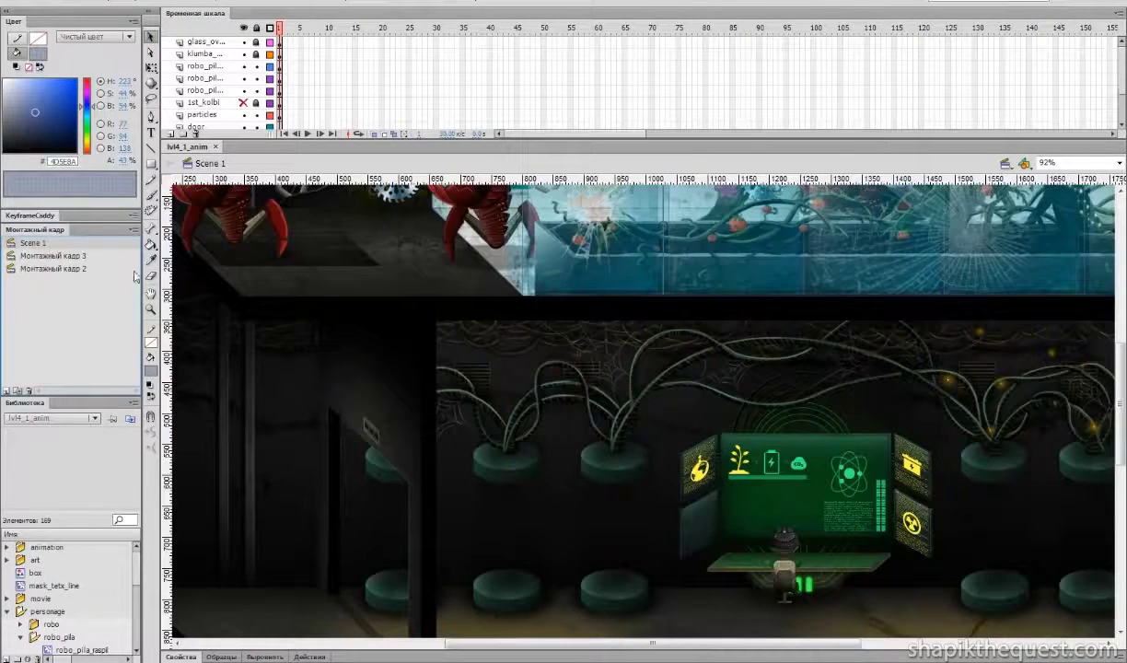
- Open the leftmost saw robot's robo_pila_tree_raspil symbol in Scene 1 and review its sawing animation along the timeline
drag(673, 405, 763, 473)
click(332, 271)
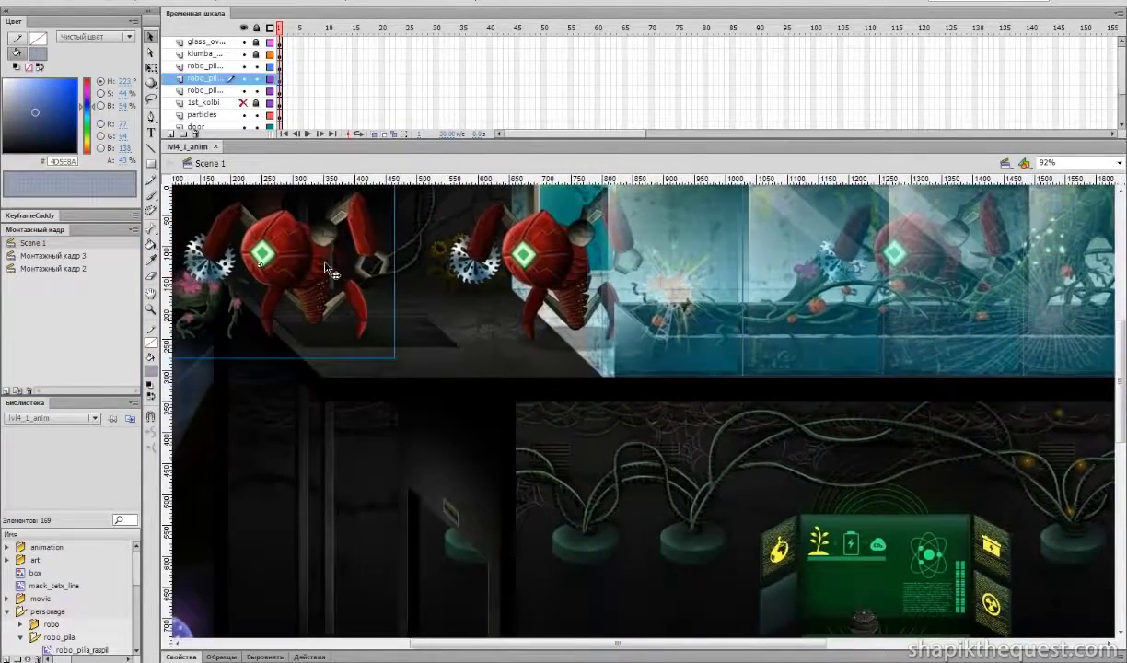
double_click(329, 272)
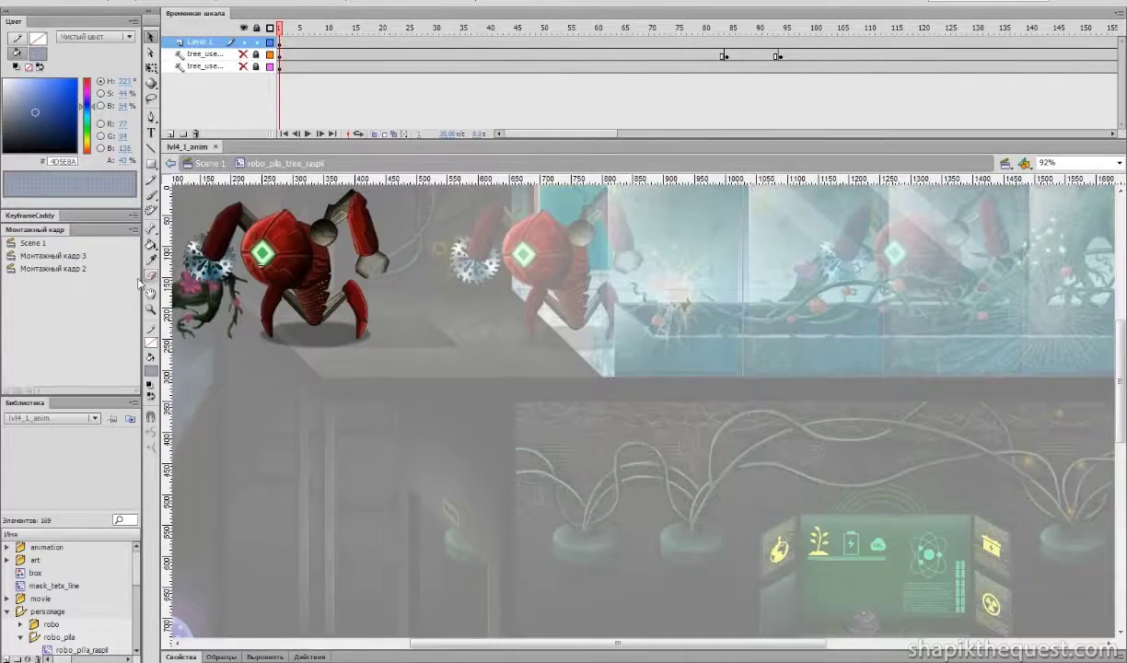
drag(260, 351, 447, 439)
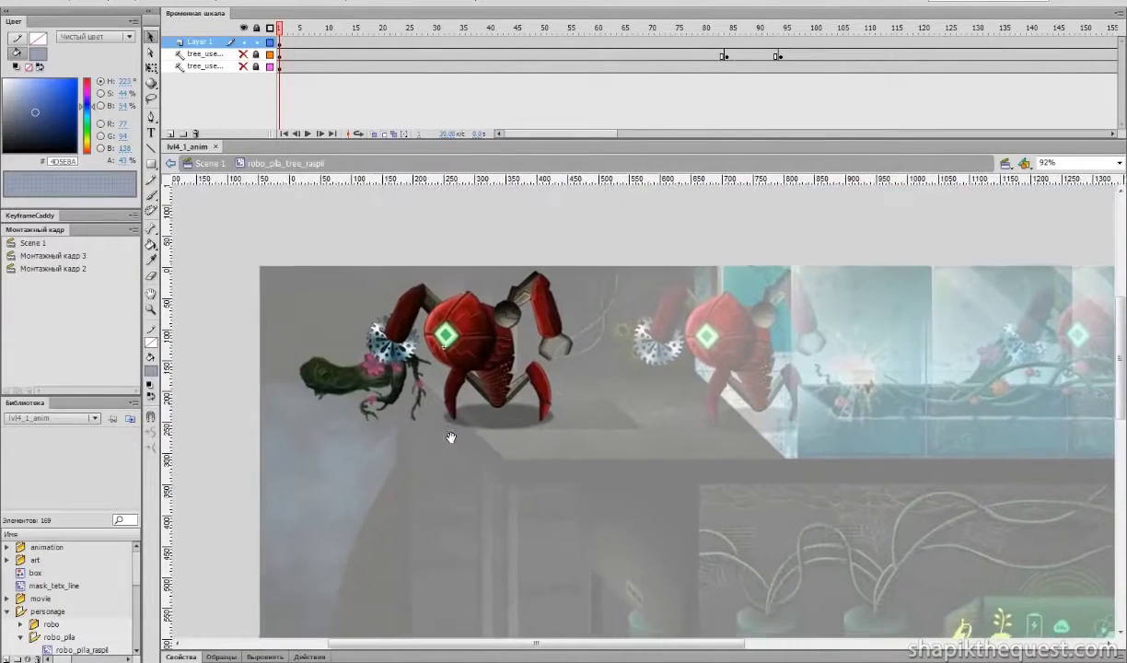
drag(311, 38, 365, 58)
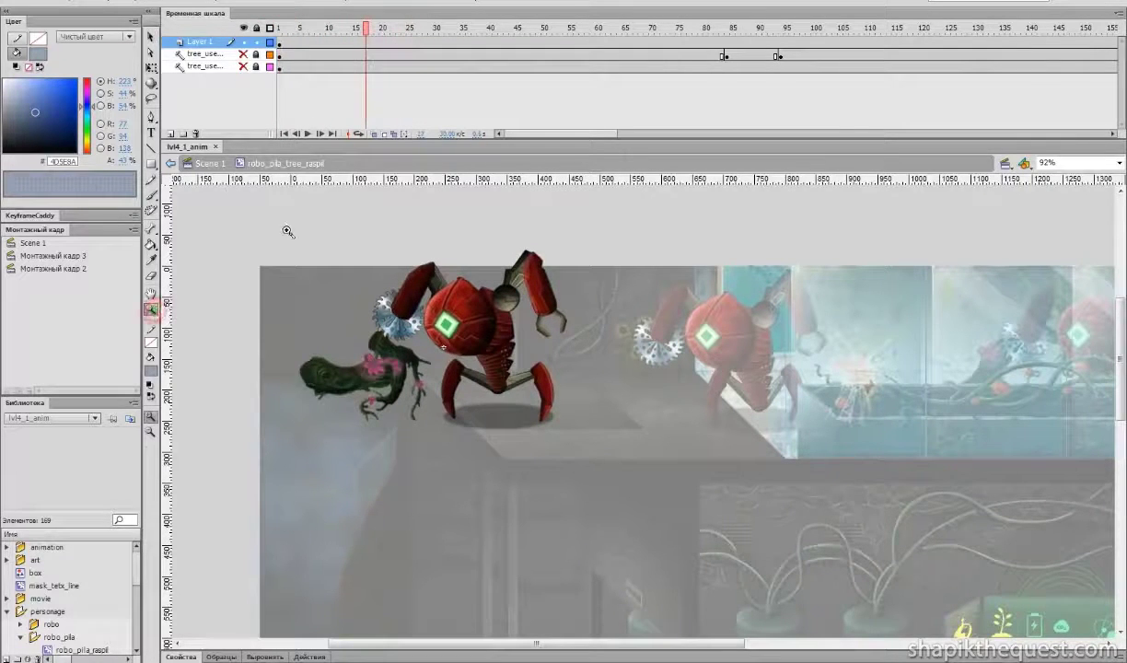
drag(261, 192, 653, 478)
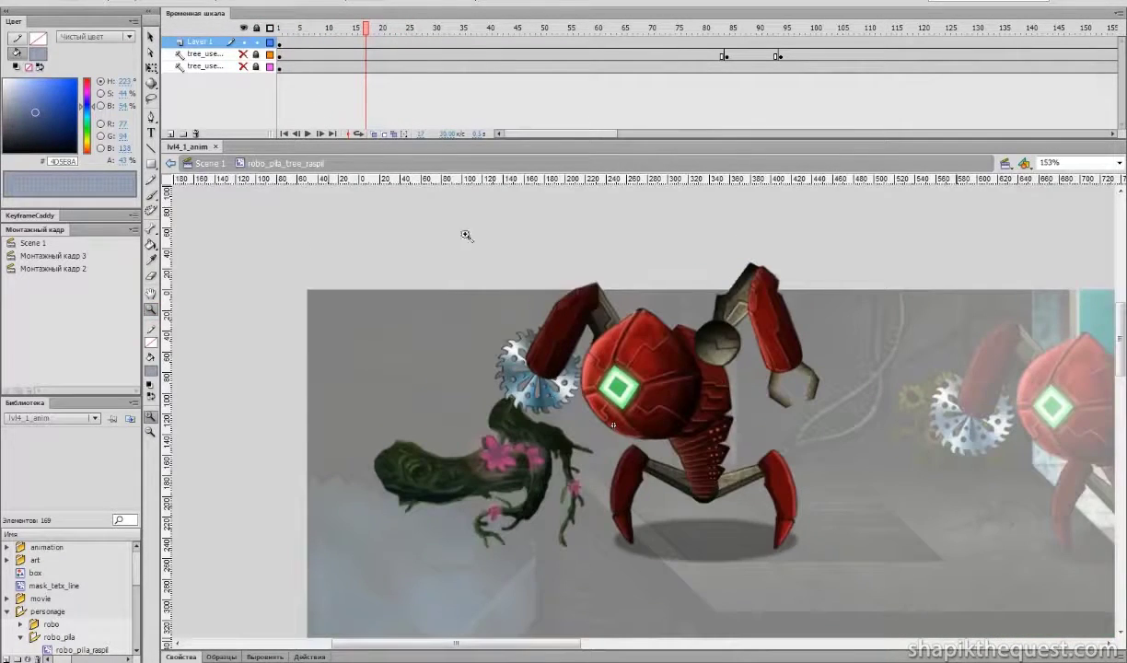
drag(340, 33, 506, 35)
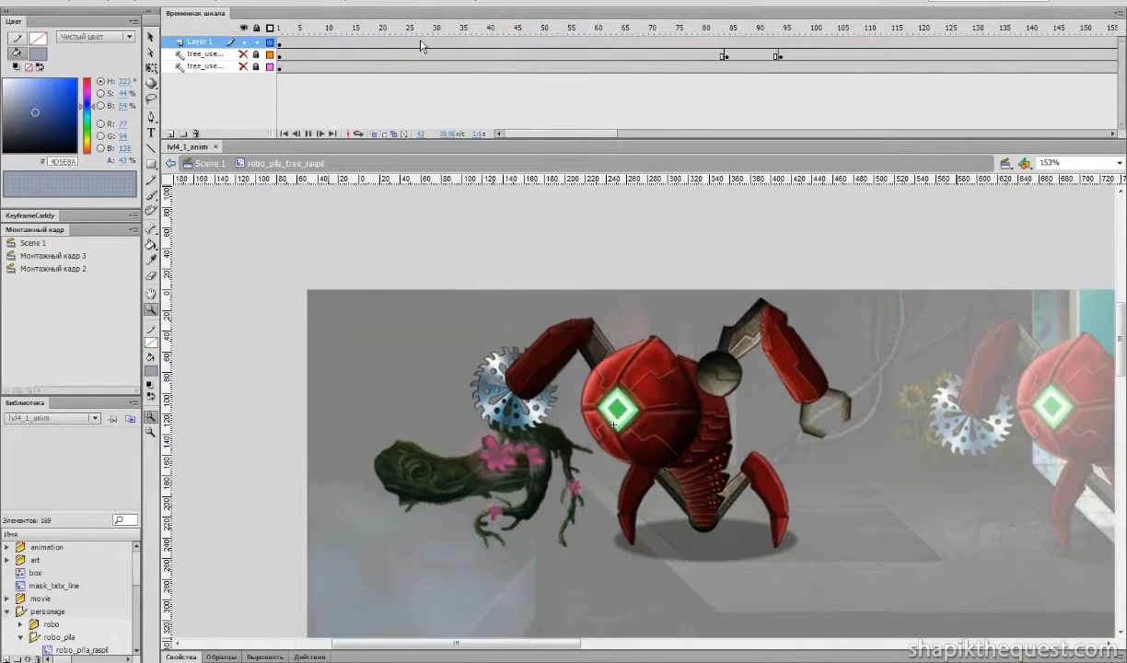
key(Return)
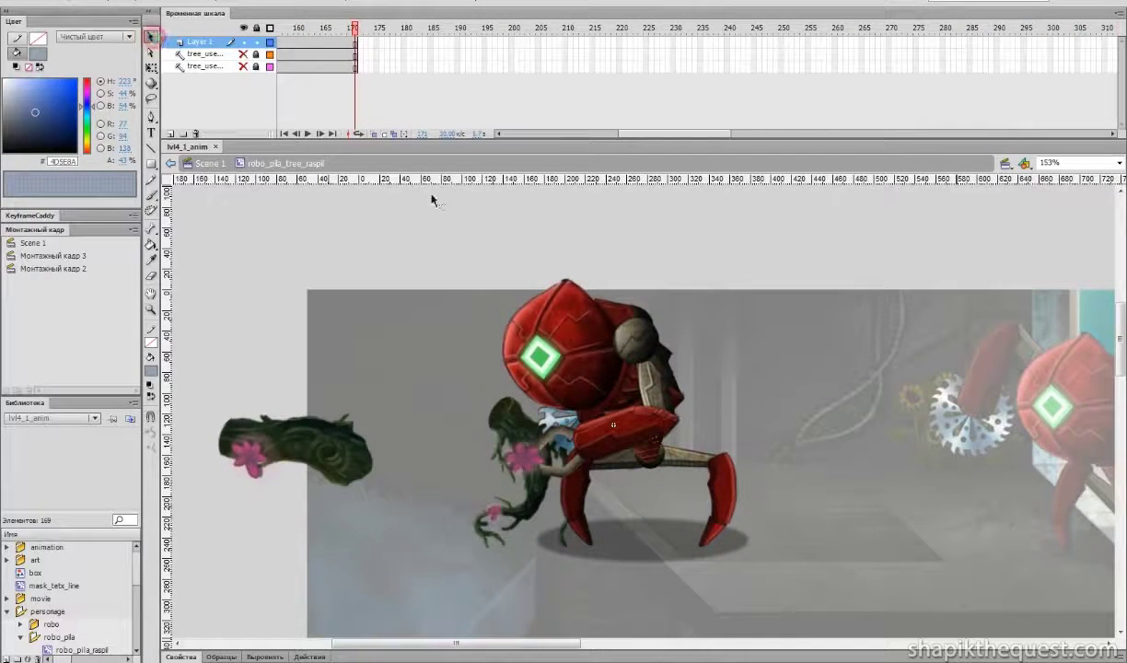
- Open the nested robo_pila_work1 symbol, scrub through its keyframed body-part layers and return to Scene 1
click(624, 383)
double_click(596, 357)
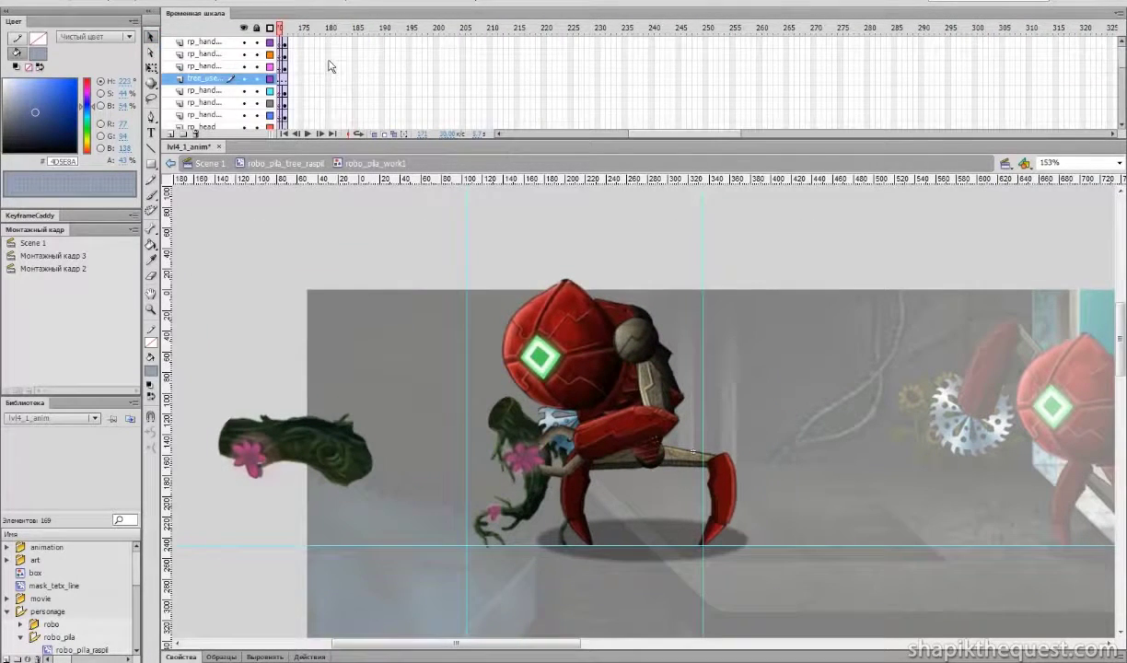
drag(695, 134, 562, 95)
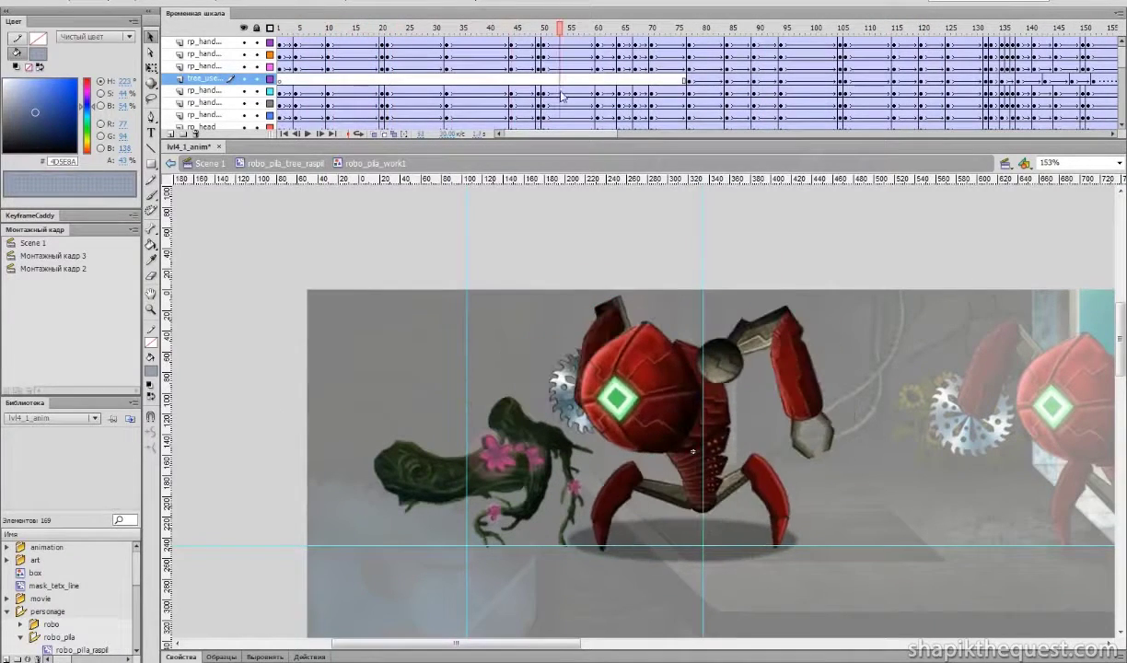
double_click(610, 238)
double_click(629, 226)
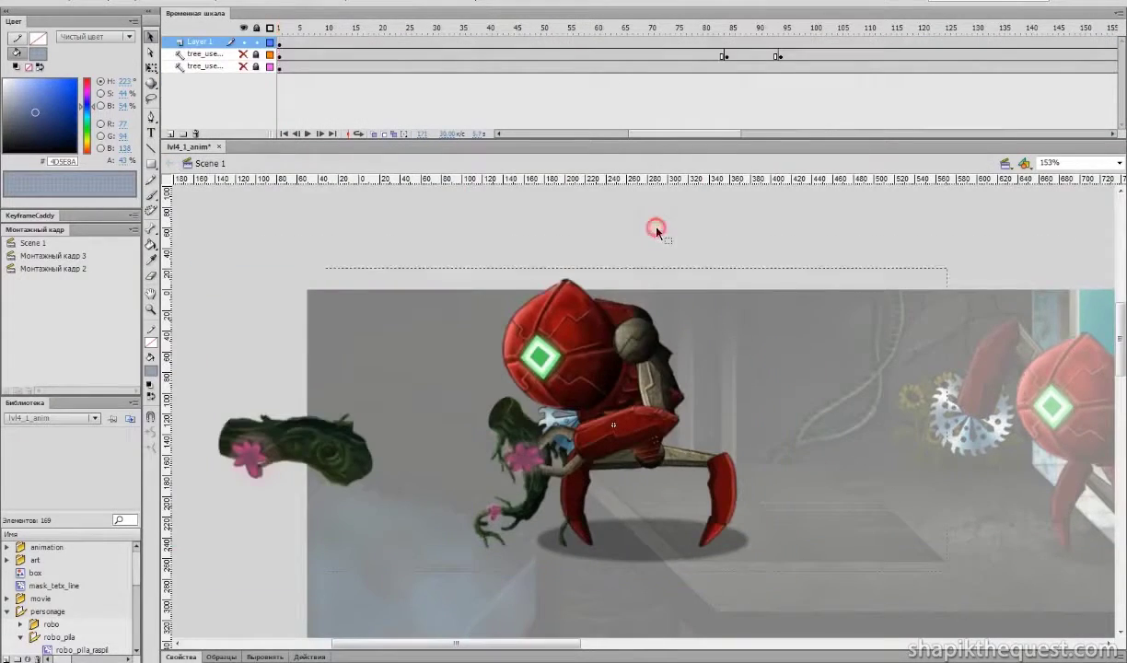
- Hide the topmost glass layer that covers the robots in Scene 1
drag(875, 382, 634, 405)
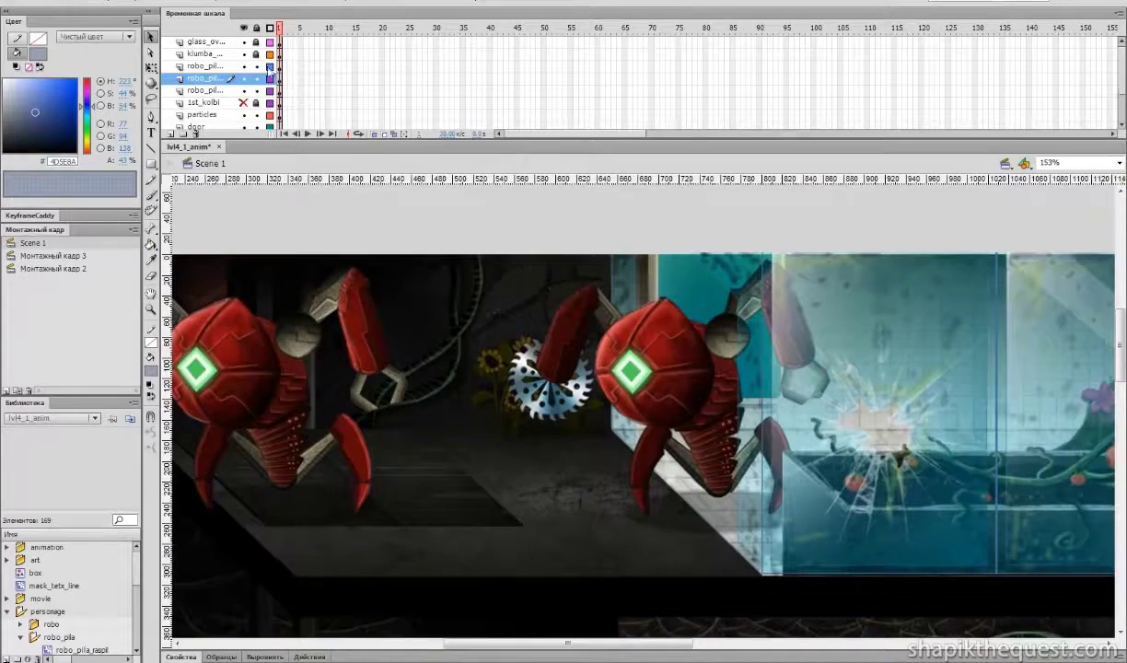
click(244, 42)
drag(788, 337, 709, 278)
- Open the middle robot's robo_pila_walk symbol, play its walk cycle and return to Scene 1
click(608, 330)
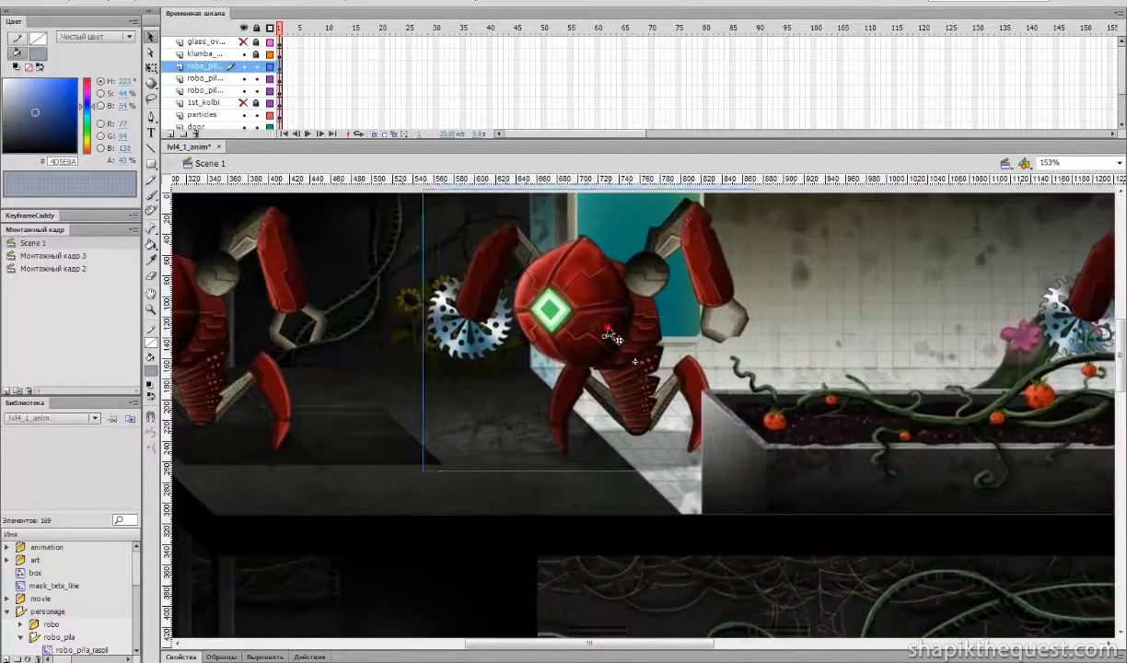
double_click(610, 336)
drag(286, 30, 210, 33)
key(Return)
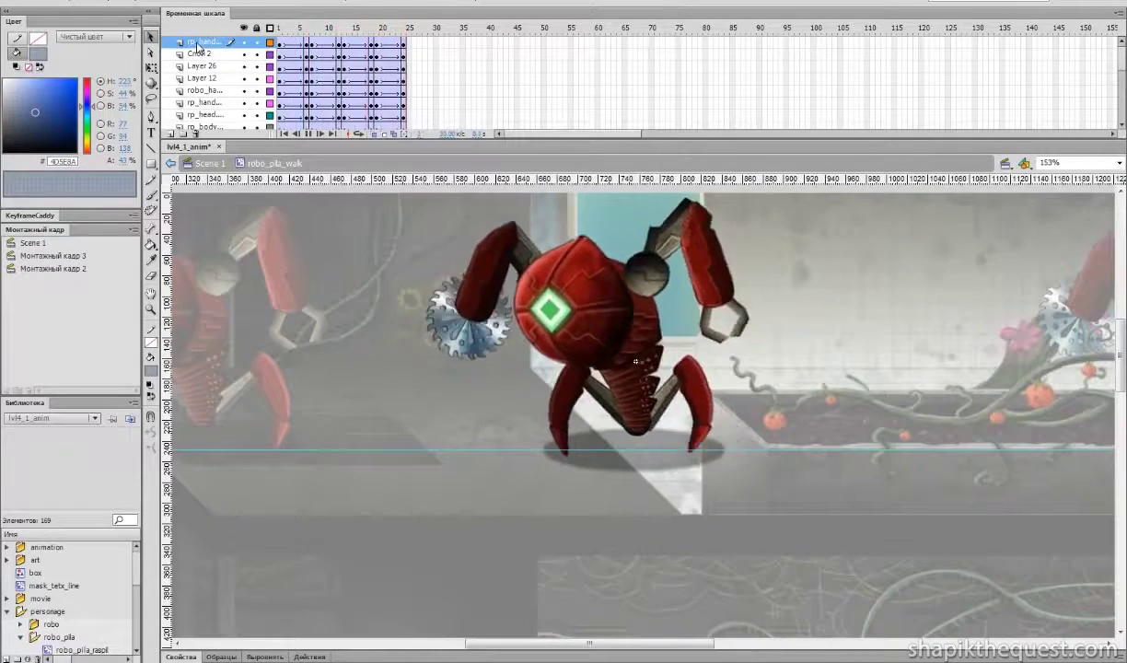
double_click(778, 216)
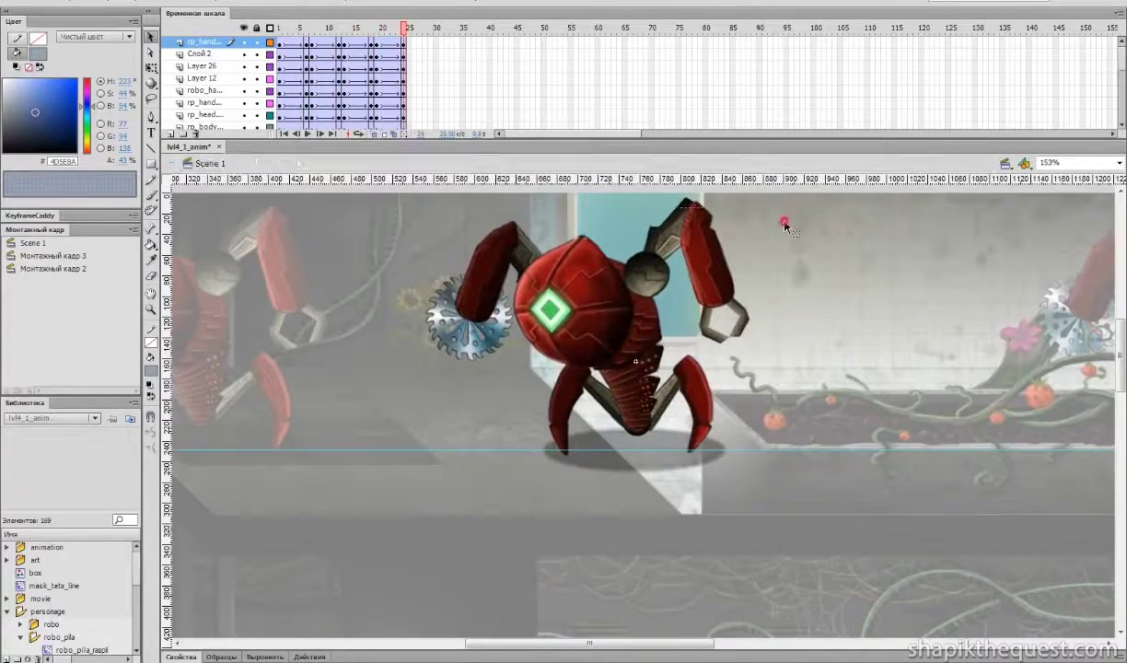
- Open the robo_pila_work symbol of the robot behind the plant bed and play its animation
drag(946, 275, 453, 281)
drag(890, 292, 891, 270)
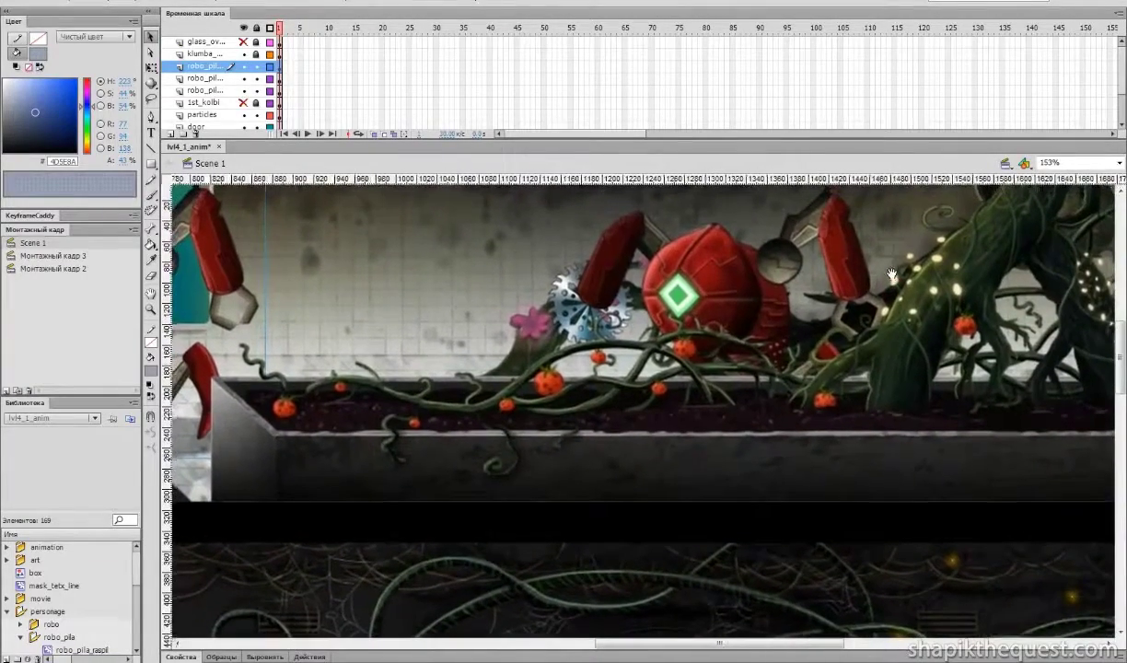
click(734, 313)
double_click(734, 313)
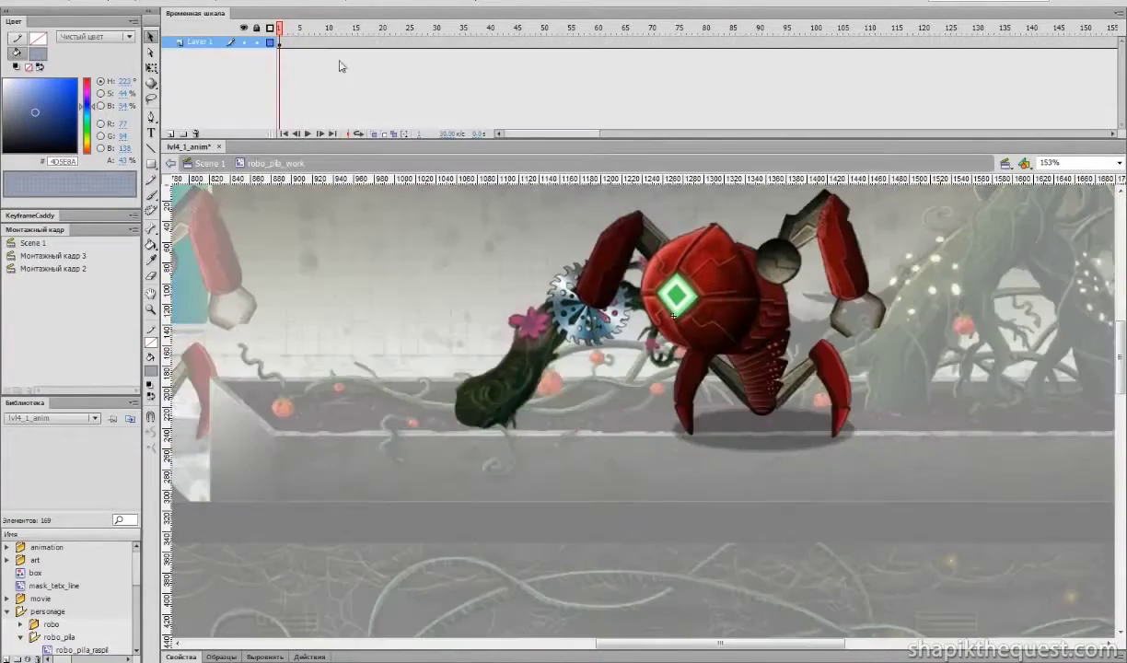
key(Return)
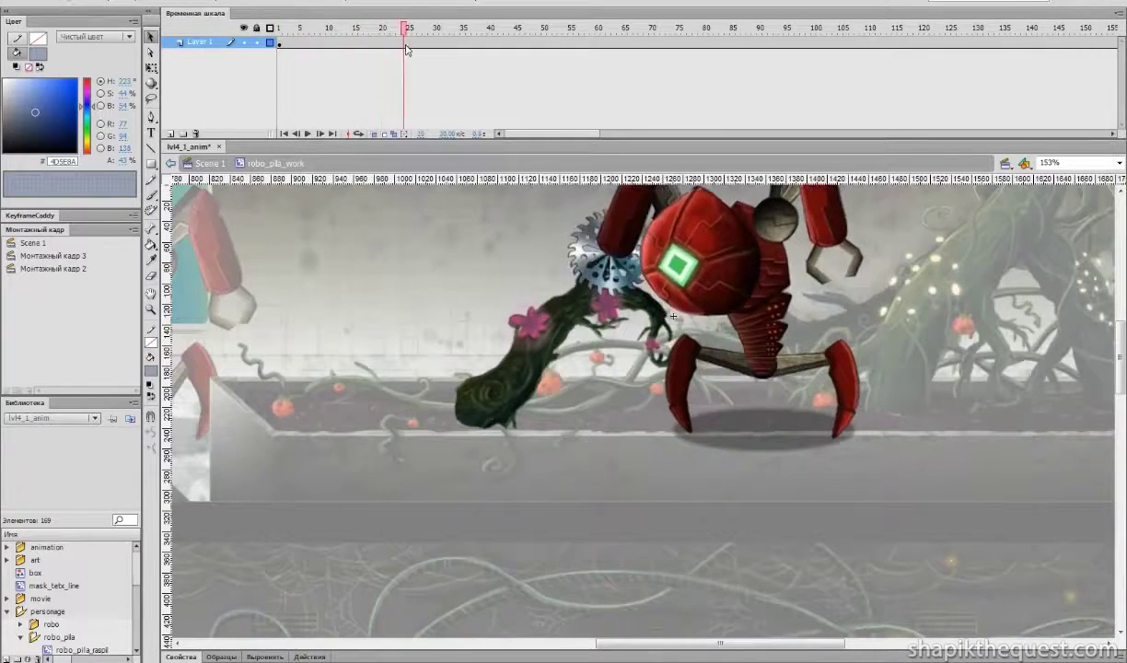
- From frame 3, open the nested robo_pila_work graphic, play and scrub its layered timeline to the end, and exit it
click(292, 43)
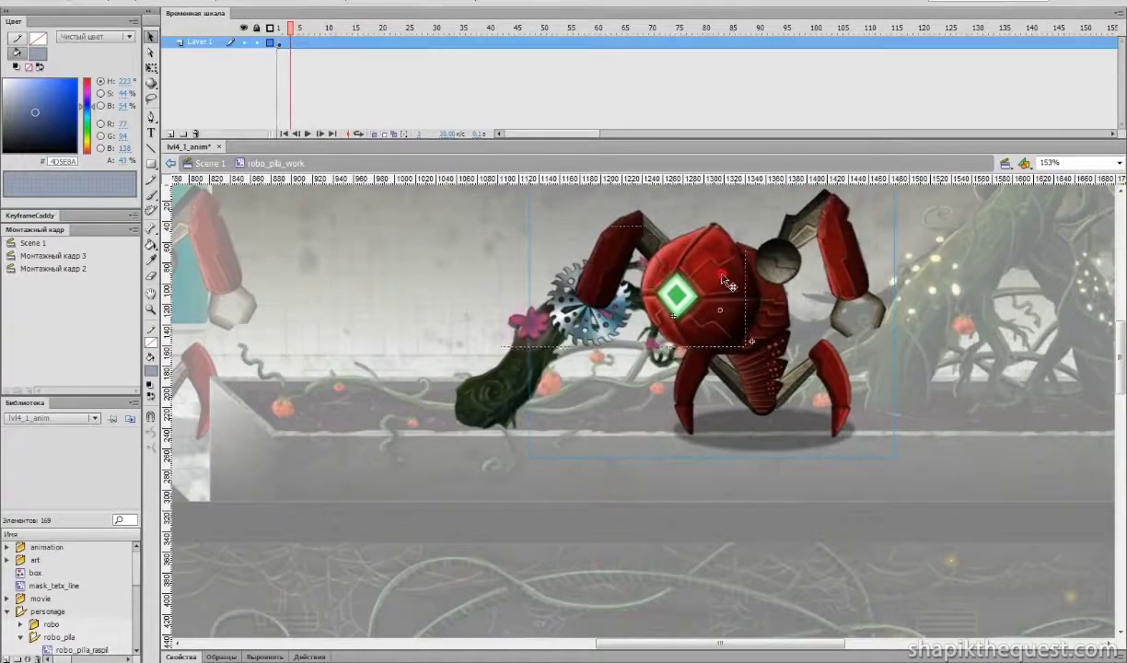
double_click(598, 274)
key(Return)
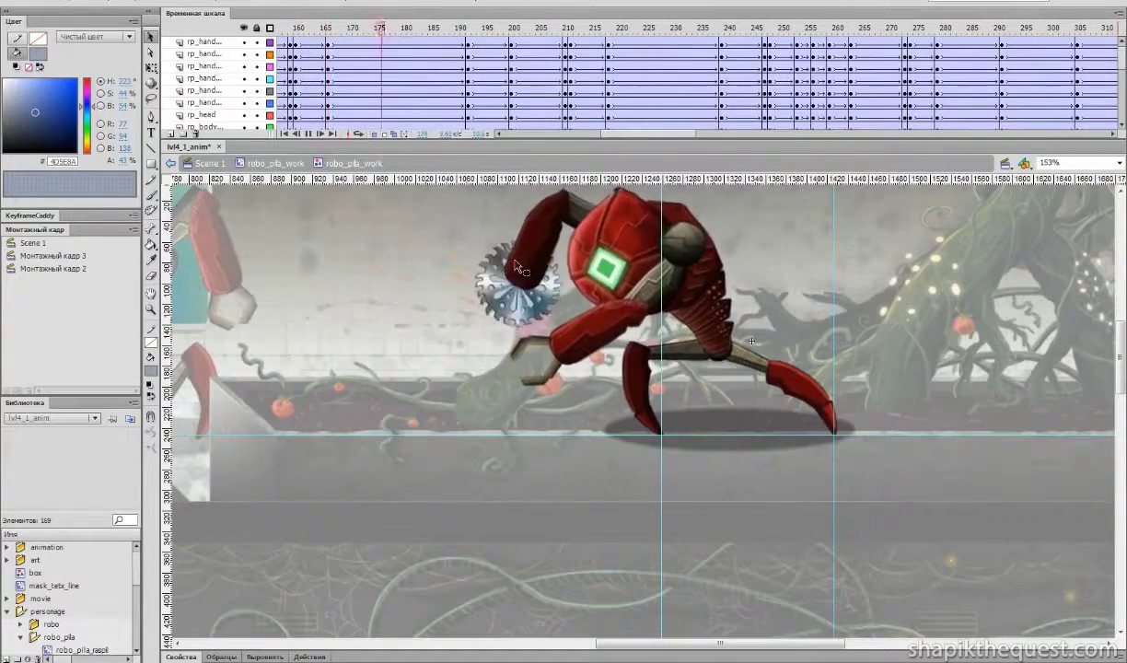
drag(514, 266, 495, 370)
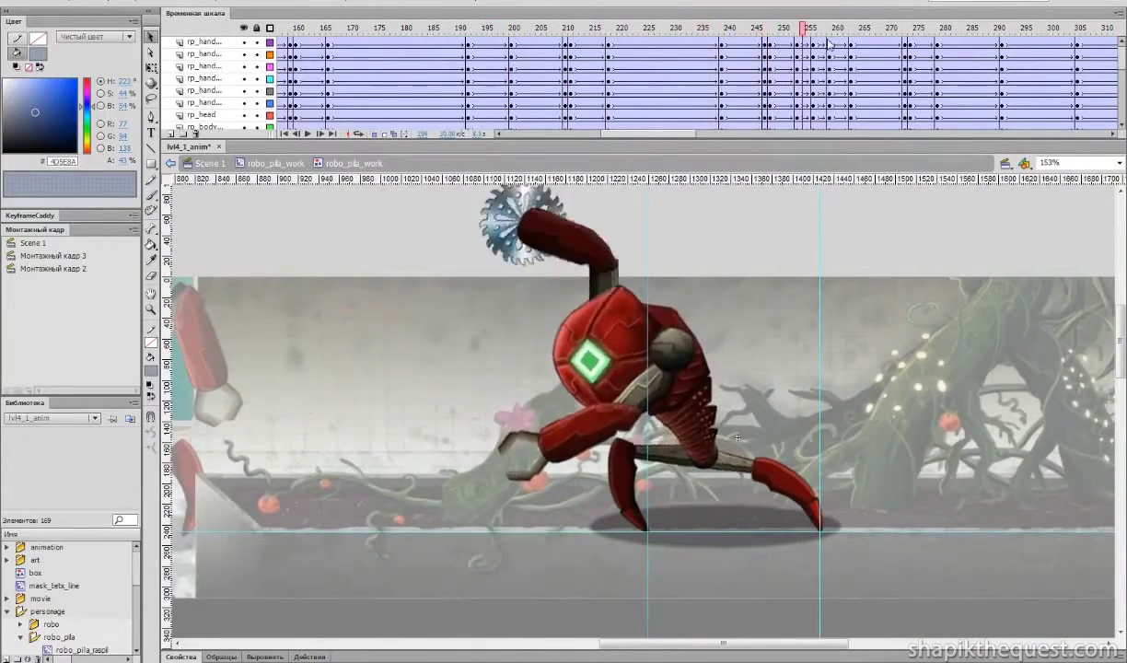
drag(974, 29, 904, 74)
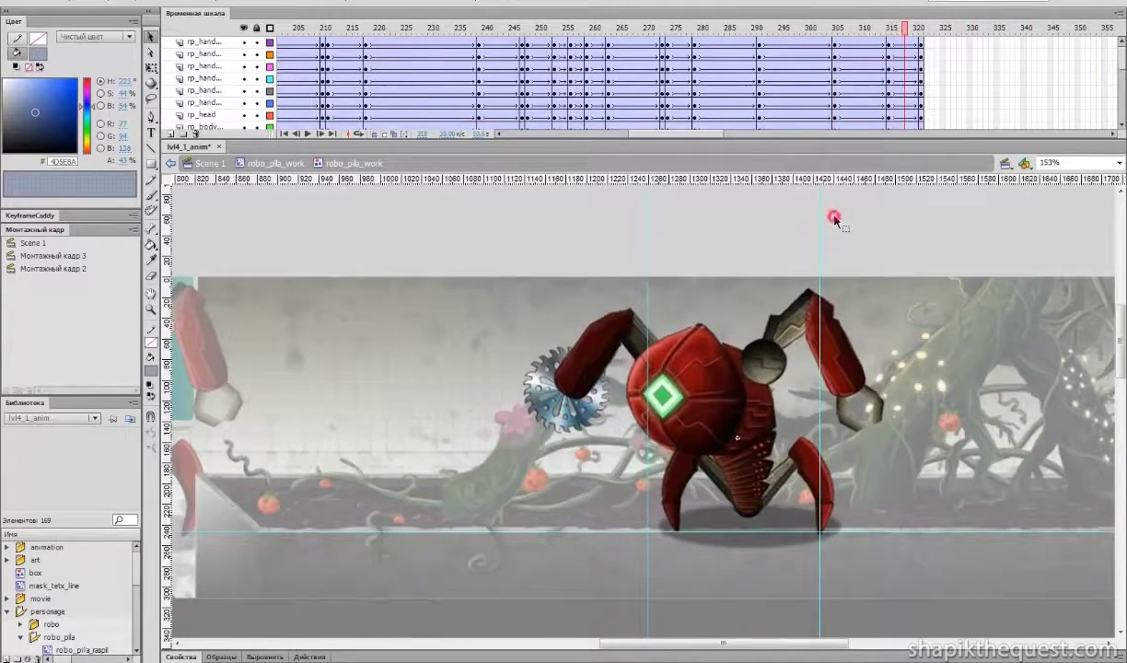
double_click(784, 201)
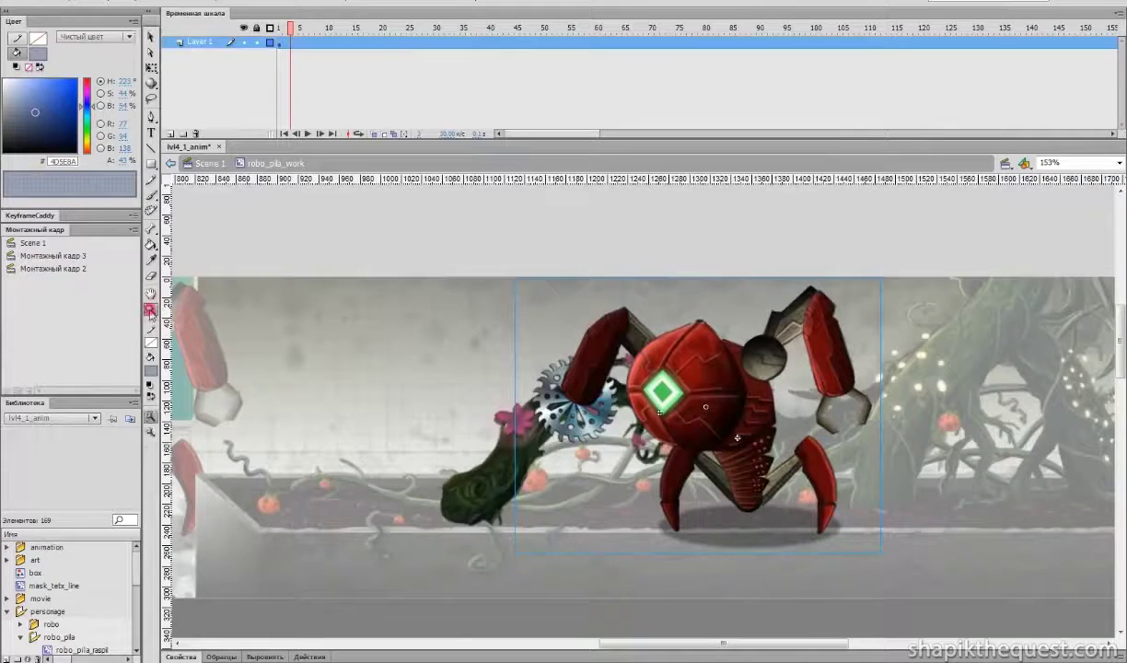
- Return to Scene 1 and open the zliden_komp_work symbol of the character seated at the computer console
alt+click(675, 338)
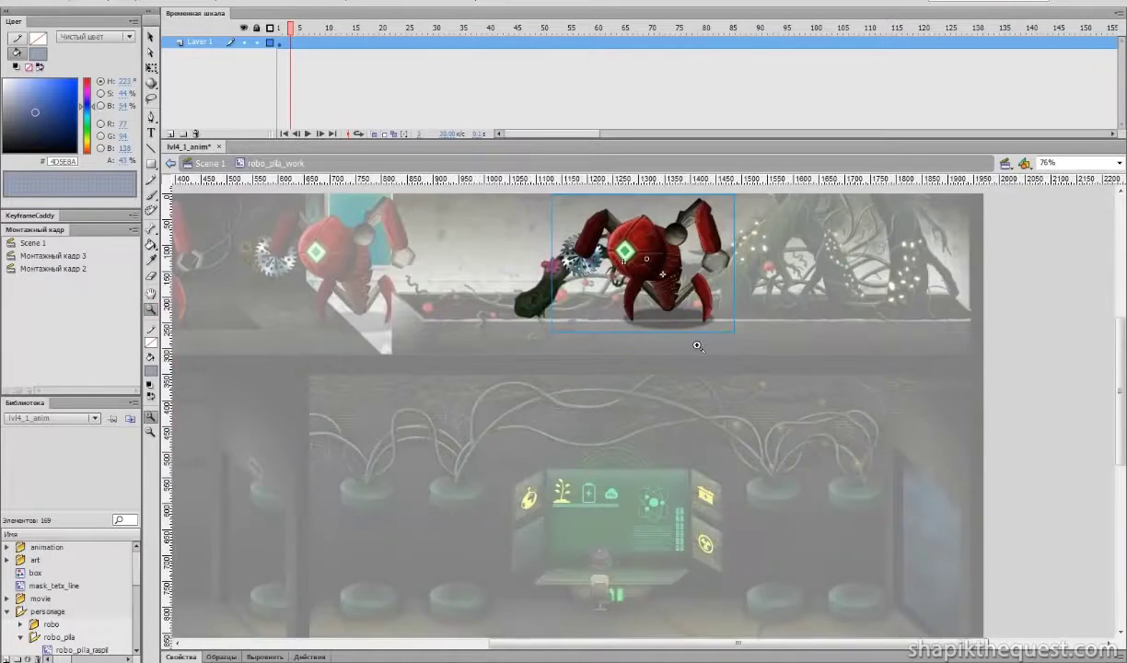
scroll(695, 344, up, 1)
drag(499, 398, 688, 372)
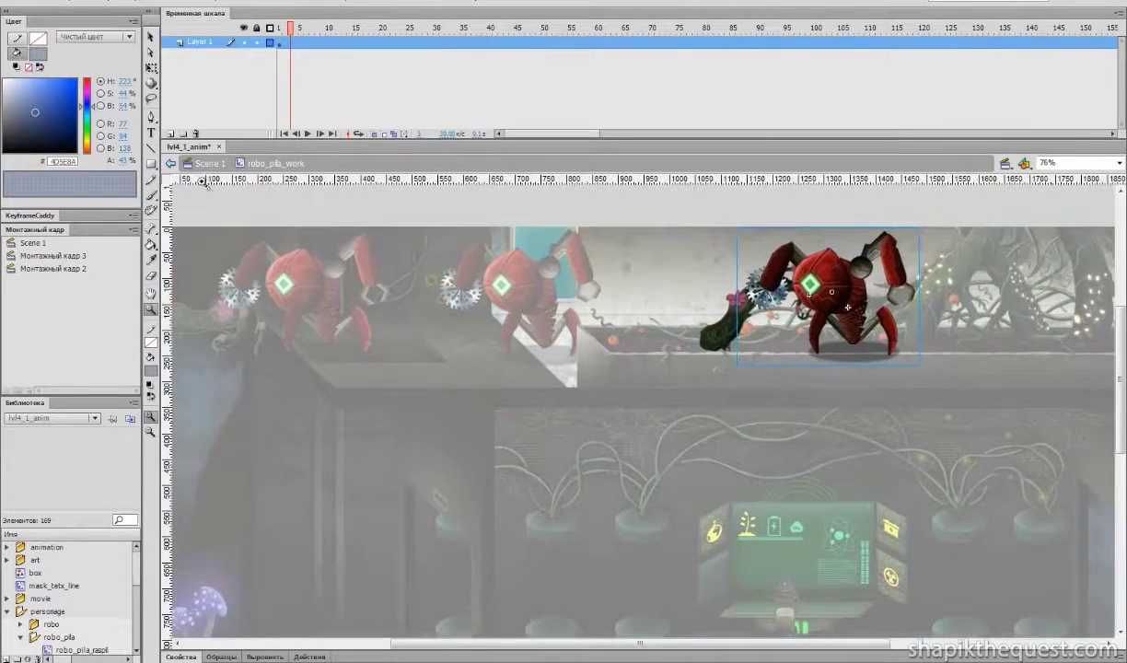
double_click(666, 201)
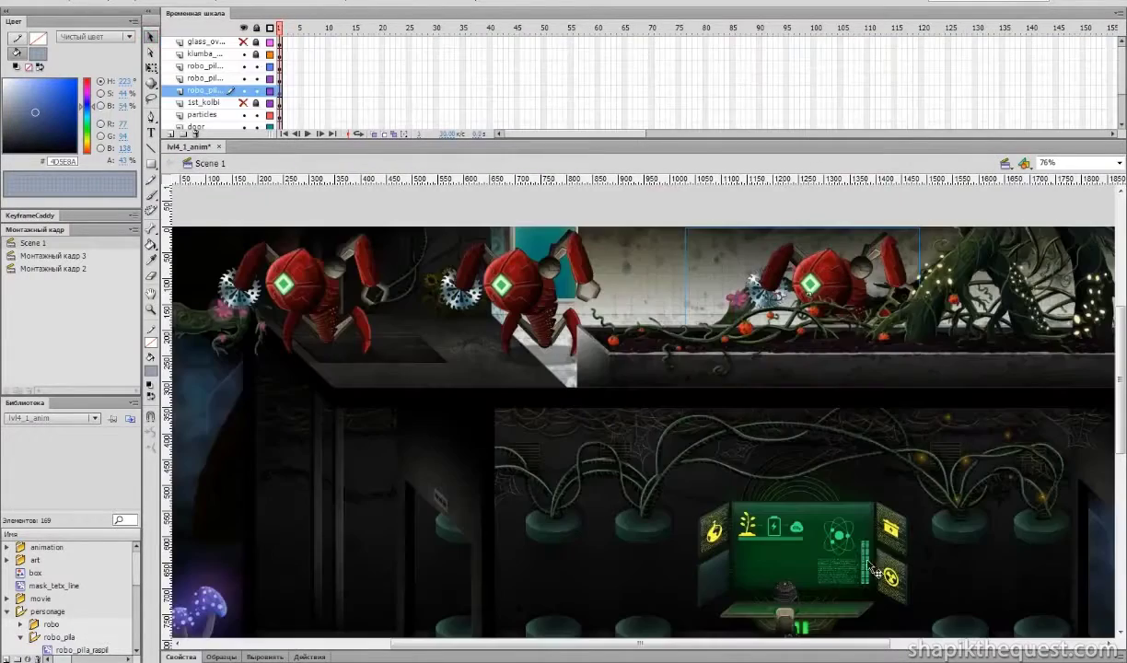
drag(856, 475, 786, 360)
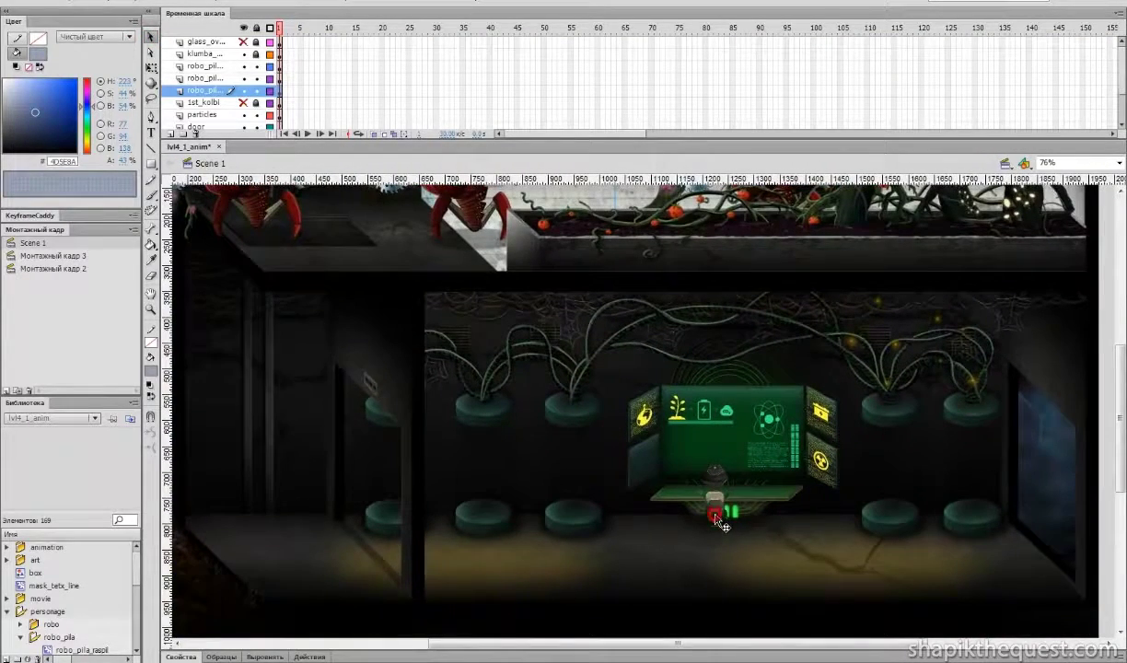
click(722, 524)
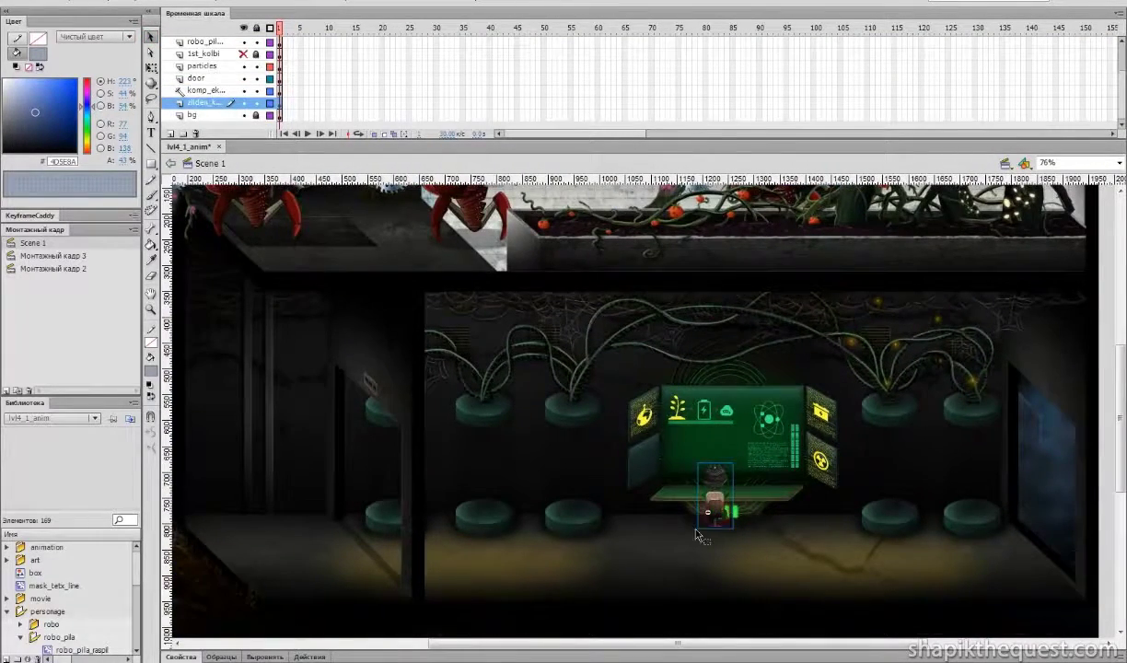
double_click(719, 515)
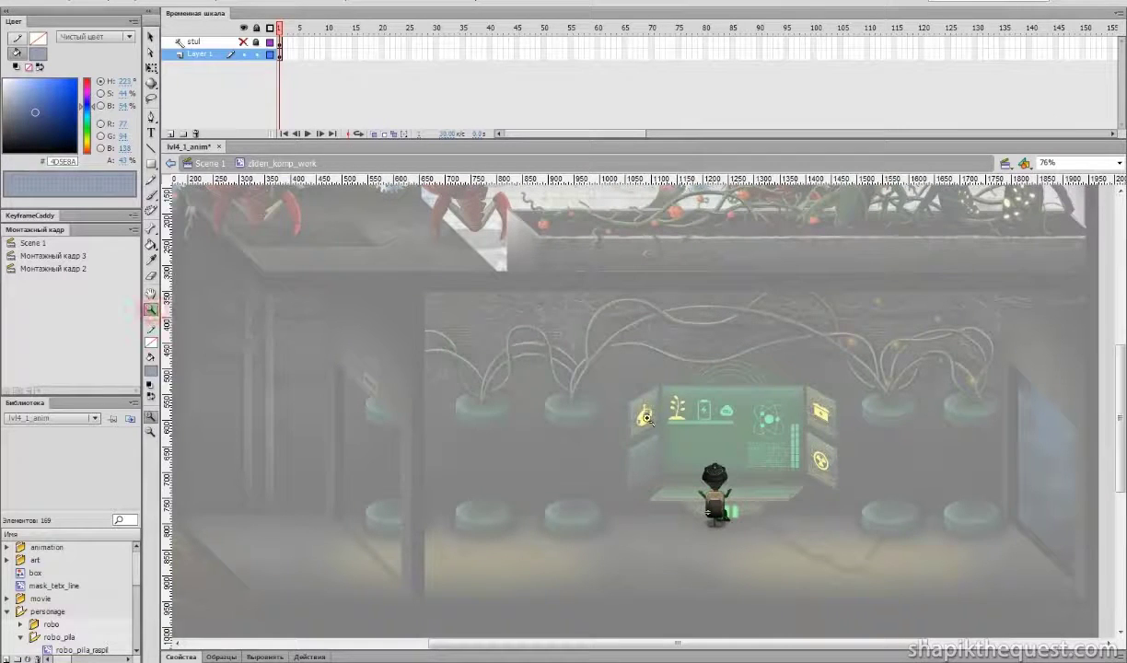
drag(824, 533, 836, 547)
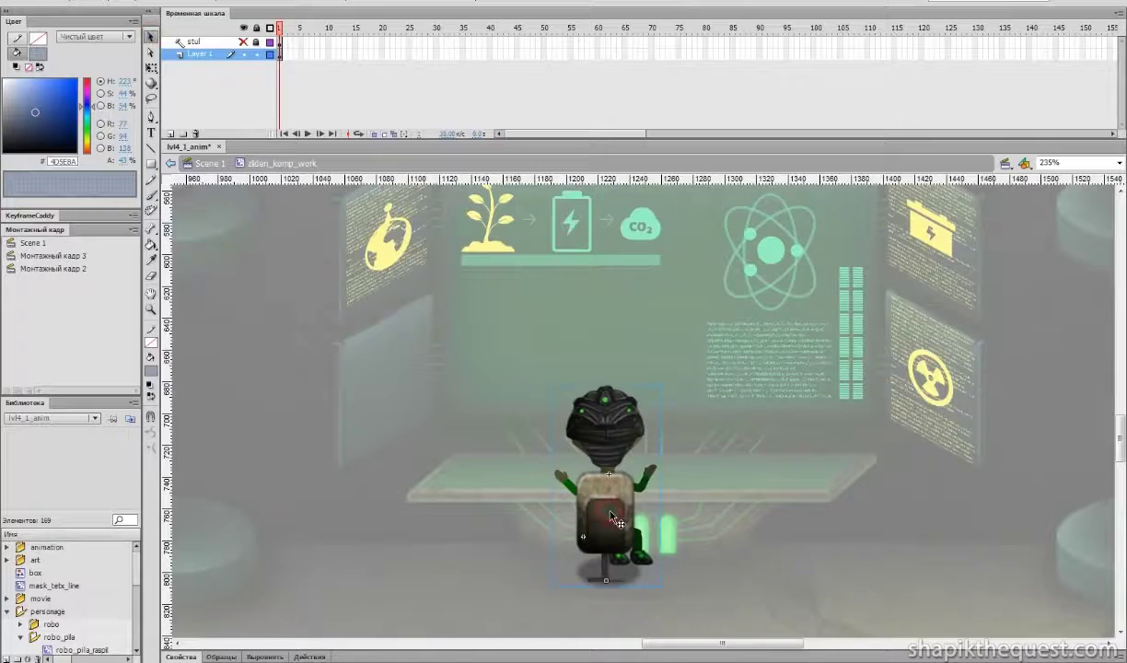
- Open the seated character's nested zliden_komp symbol, review its keyframed timeline and return to the parent symbol
double_click(612, 513)
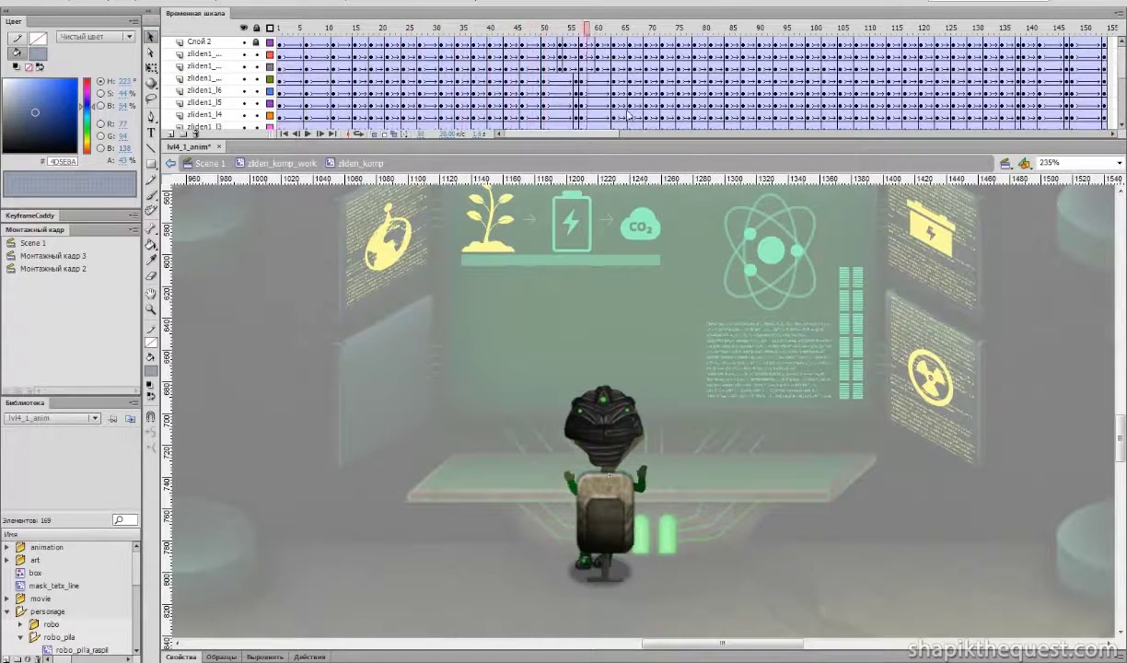
click(280, 29)
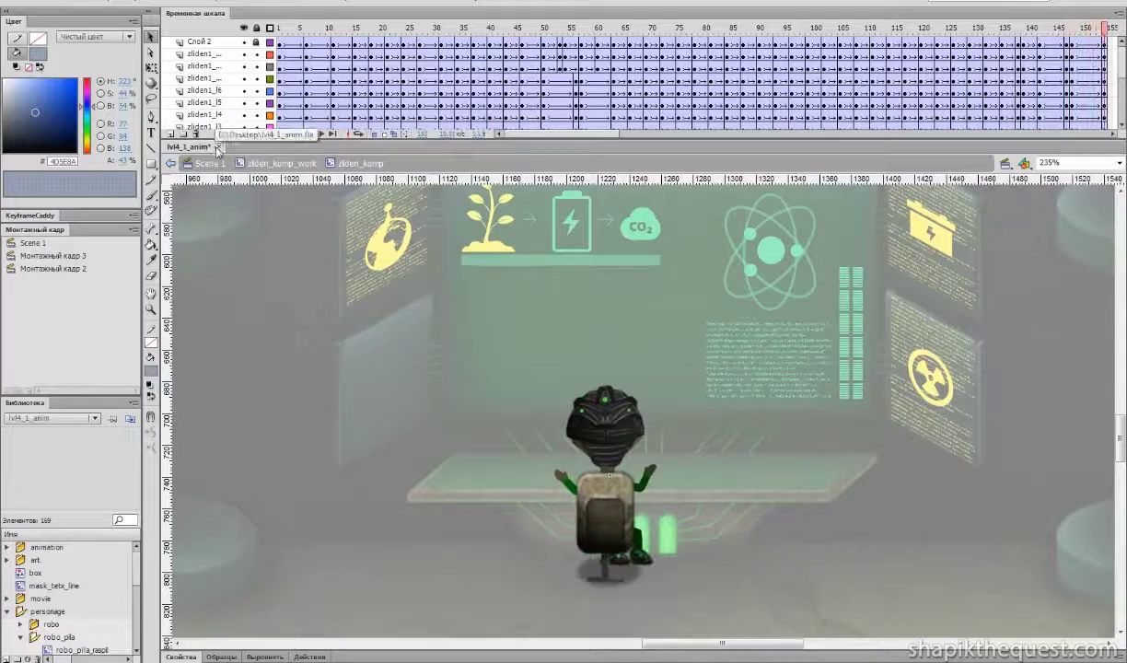
double_click(689, 333)
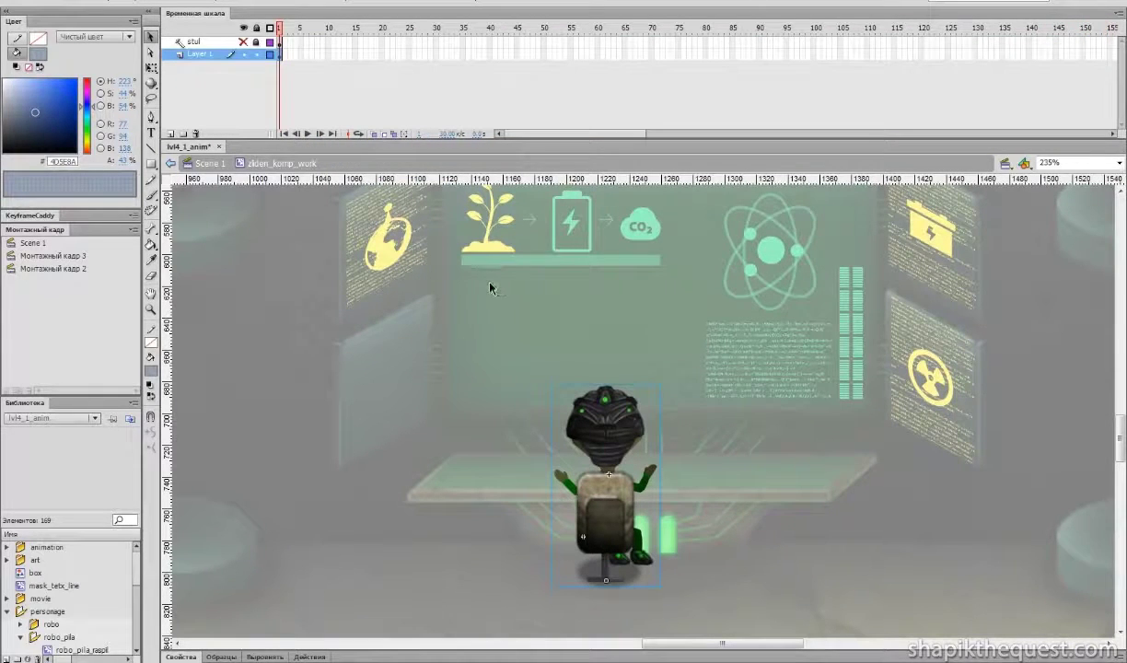
- Leave the seated character's symbol and switch to the scene Монтажный кадр 2 containing the red saw robot
alt+click(581, 359)
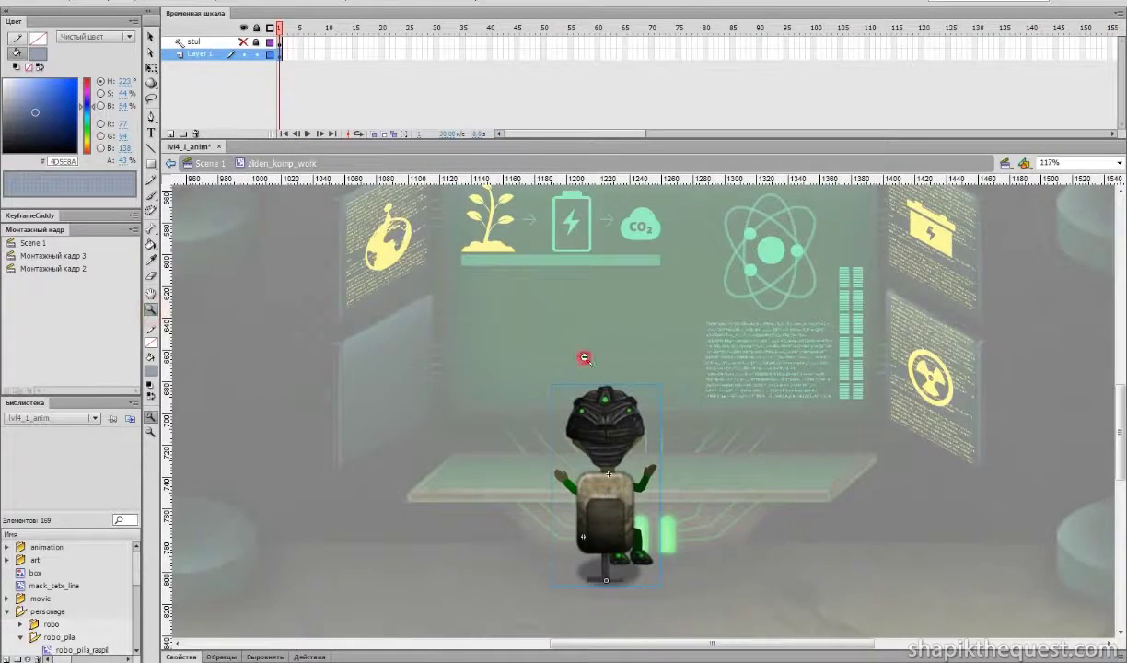
double_click(686, 344)
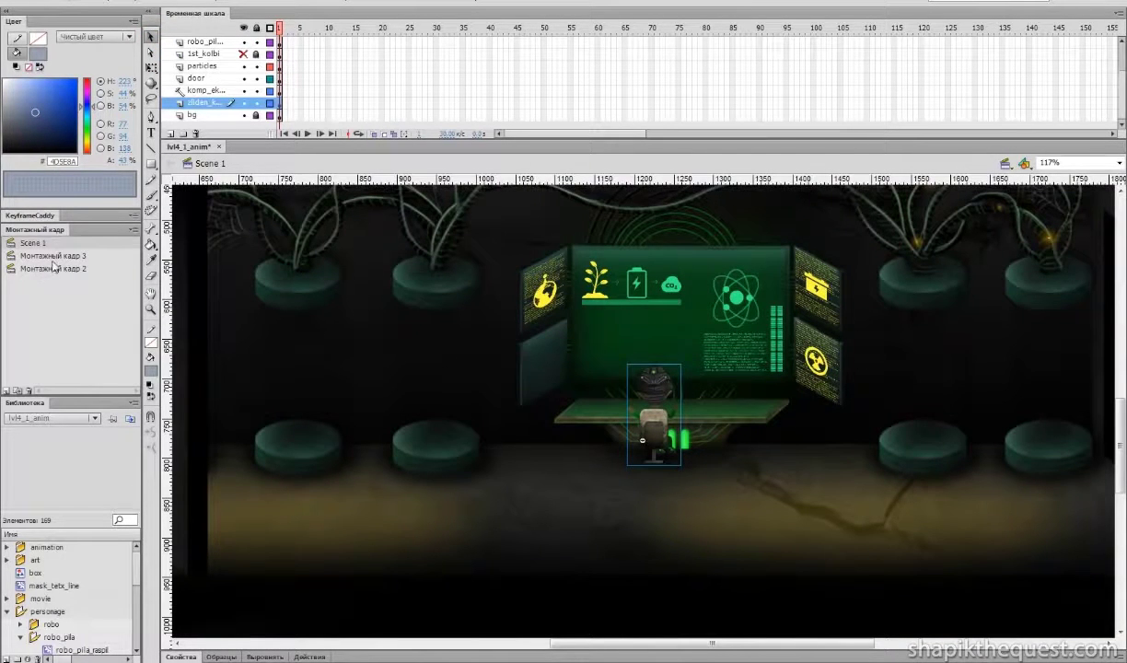
click(53, 269)
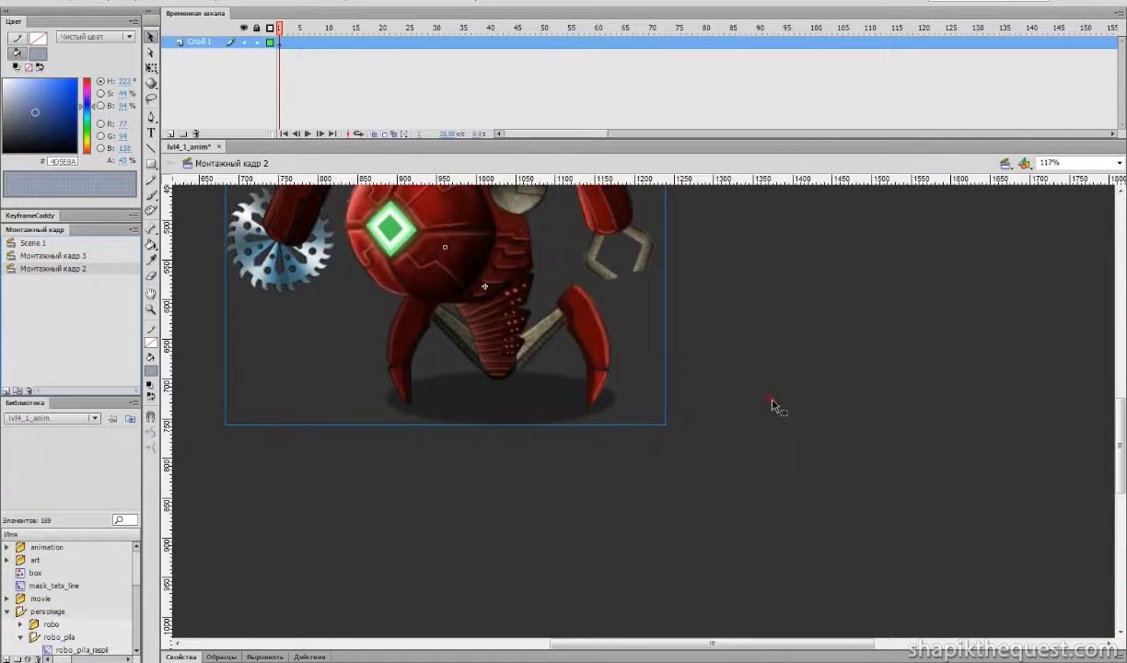
drag(766, 405, 903, 531)
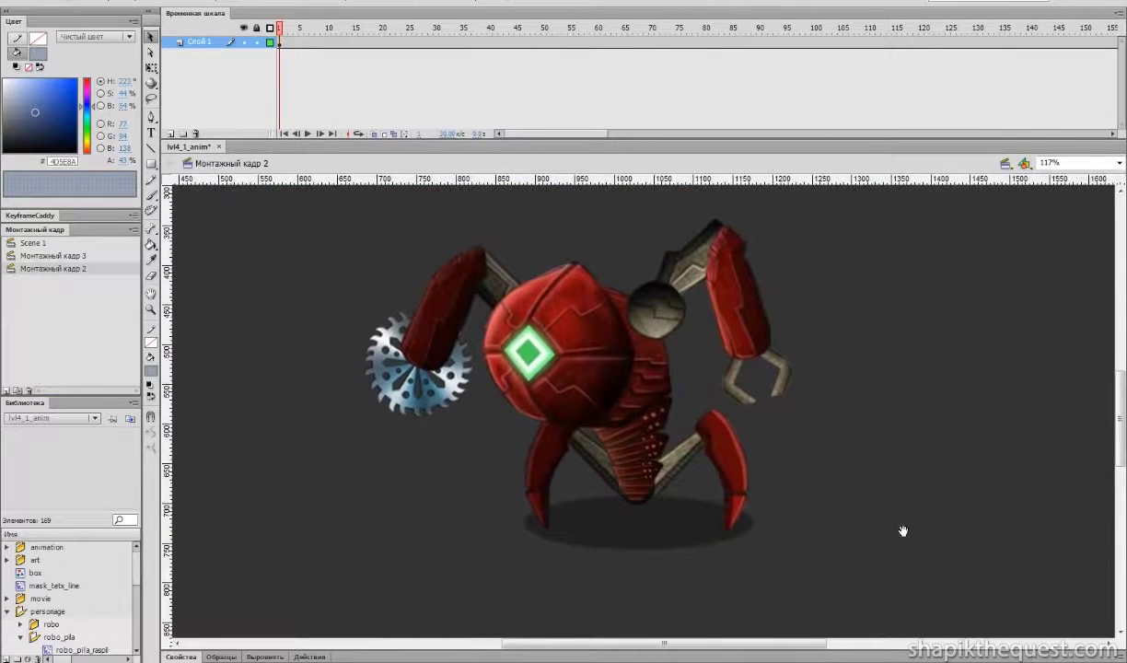
- Open the red saw robot's robo_pila_work5 symbol and extend all of its layers to frame 107
click(583, 363)
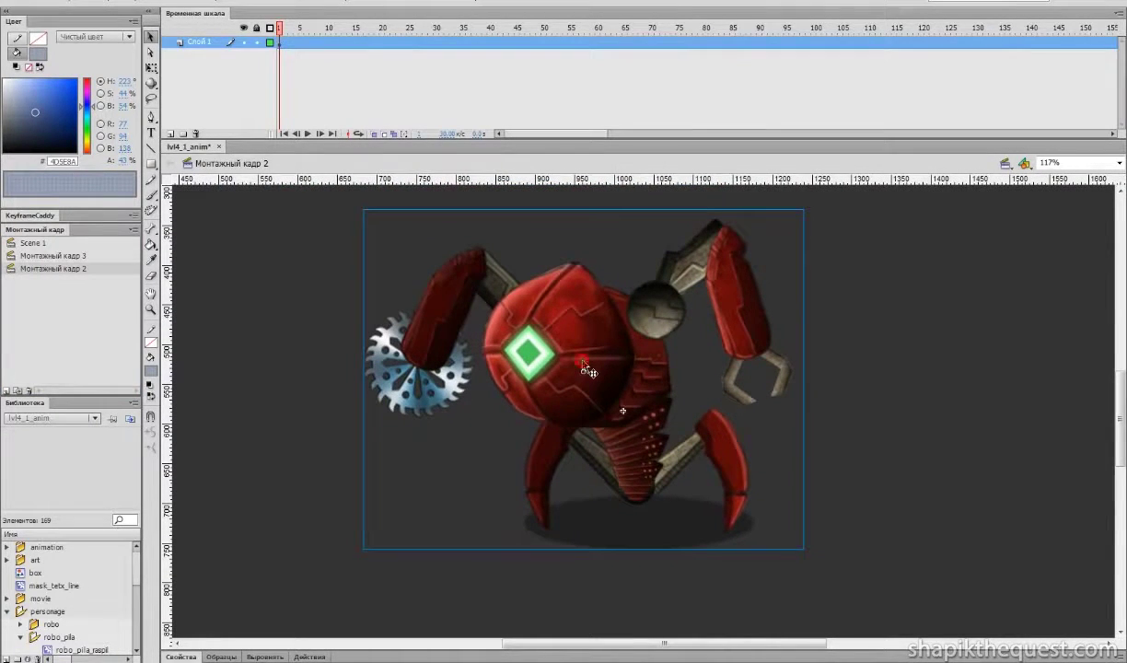
double_click(583, 366)
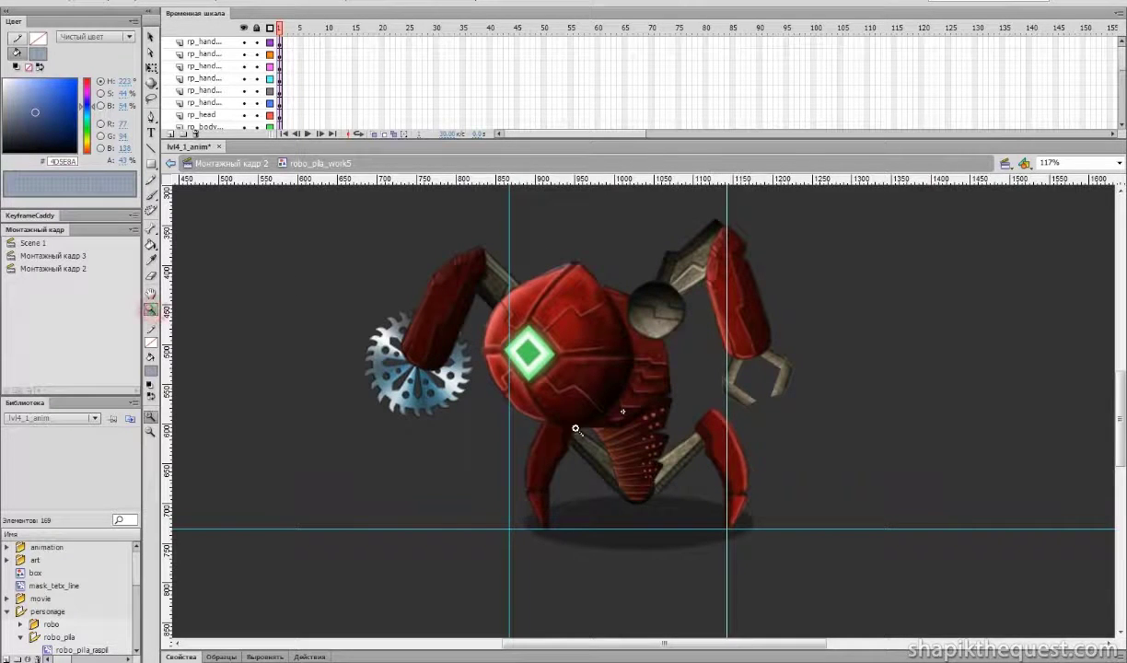
click(802, 471)
drag(343, 202, 802, 512)
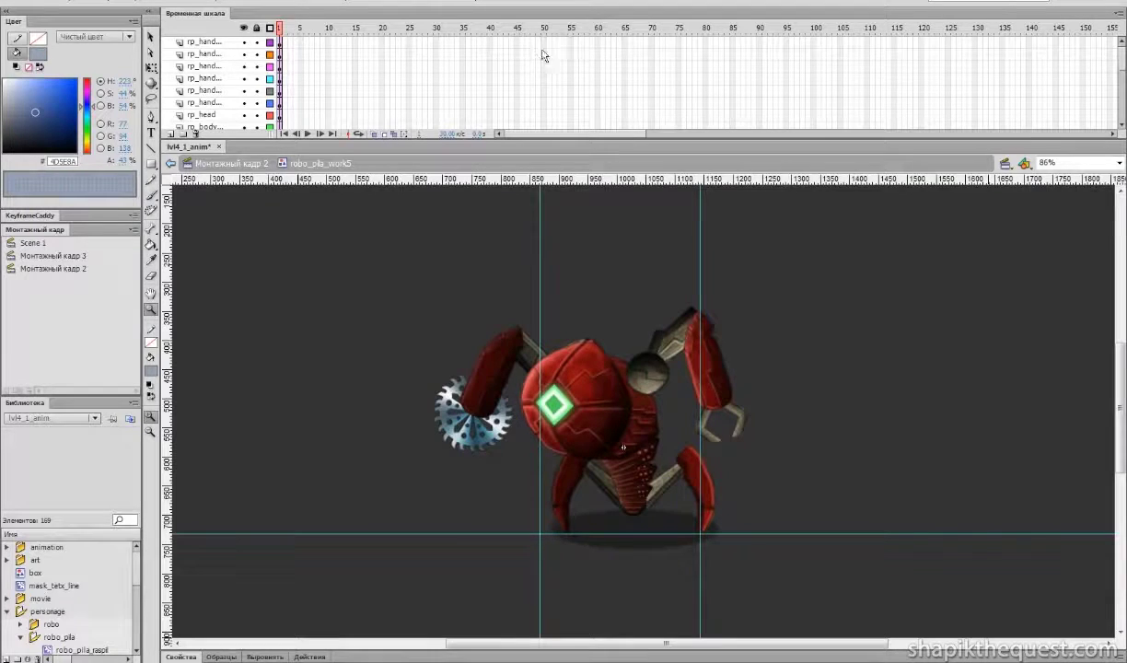
drag(560, 41, 852, 234)
key(F5)
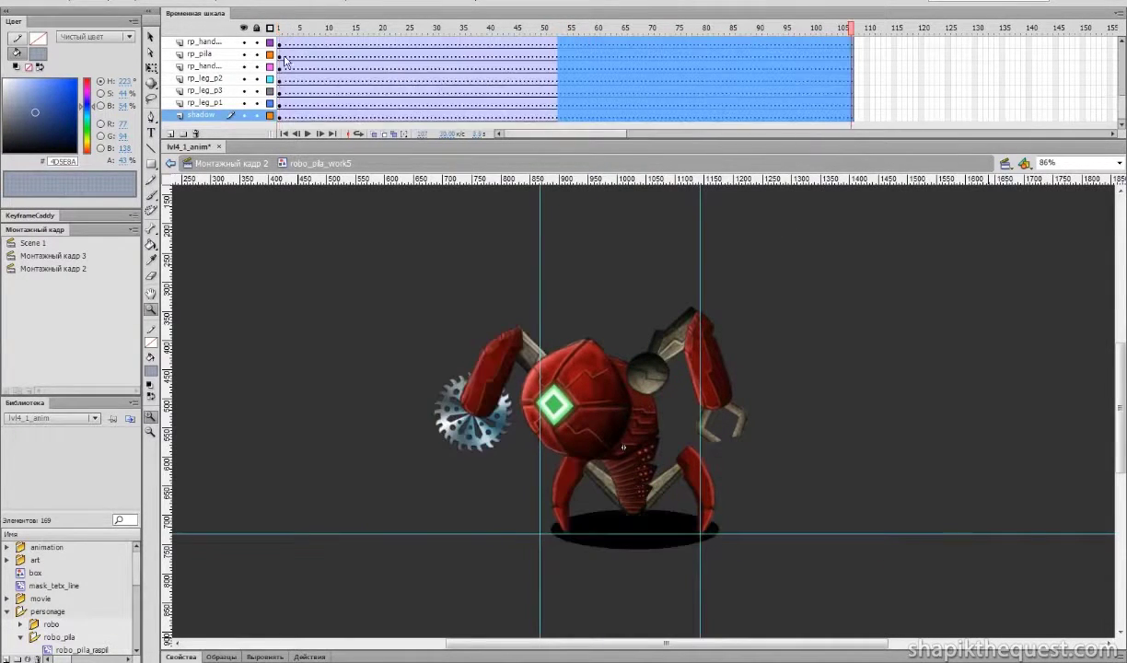
- Remove the tweens from all layers of the robot's timeline
drag(317, 116, 343, 3)
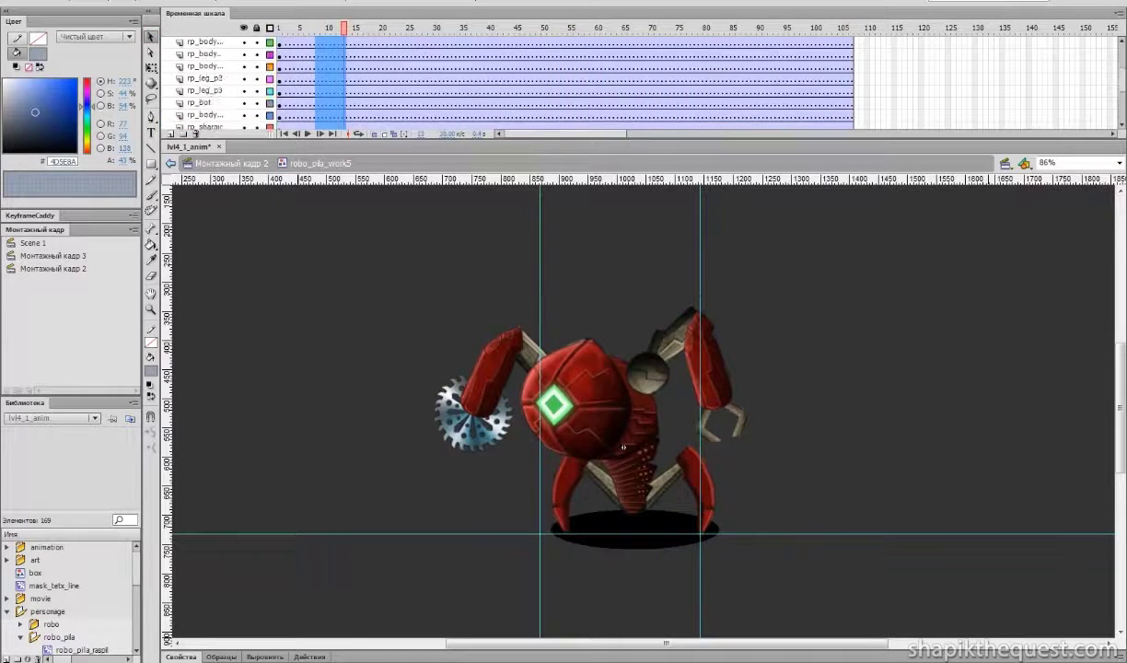
right_click(340, 65)
click(352, 68)
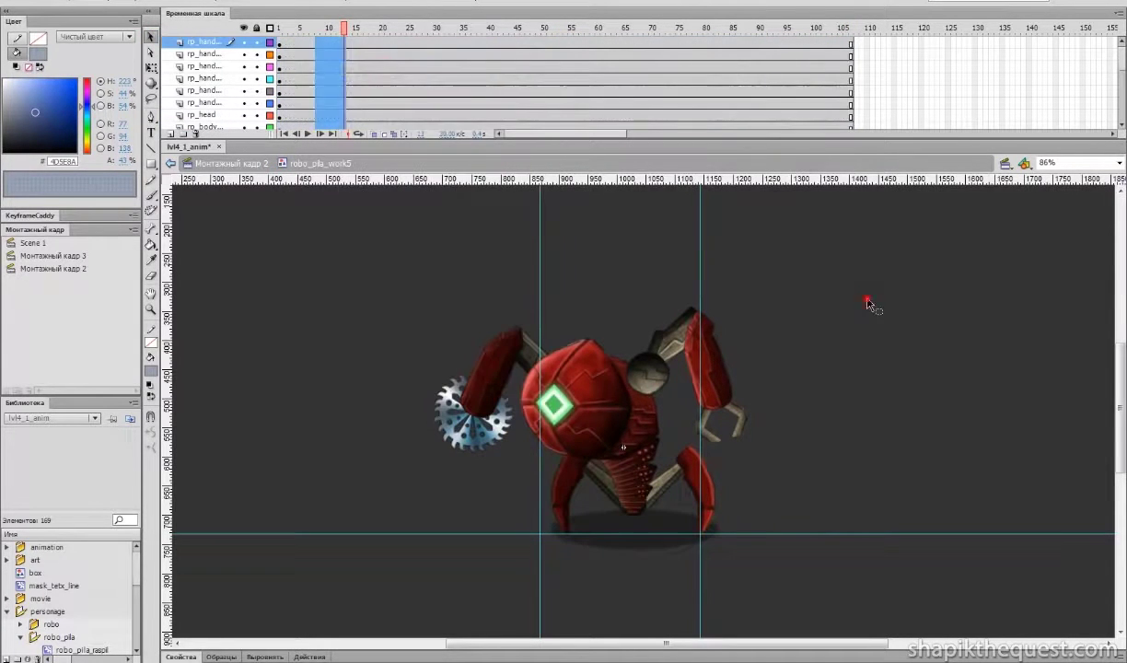
- Move the saw blade, arm, claw, head, body and leg pieces apart to show the robot's separate parts
drag(437, 416, 303, 375)
drag(480, 384, 409, 303)
drag(521, 335, 523, 232)
drag(561, 370, 403, 426)
drag(721, 382, 878, 333)
drag(691, 335, 682, 253)
drag(731, 405, 728, 371)
drag(710, 436, 757, 463)
drag(632, 411, 544, 372)
mouse_move(637, 456)
mouse_down()
mouse_move(636, 403)
mouse_move(638, 452)
mouse_up()
drag(626, 538, 592, 577)
drag(560, 515, 527, 535)
drag(570, 472, 536, 472)
drag(606, 499, 647, 527)
drag(703, 489, 794, 525)
drag(710, 522, 768, 585)
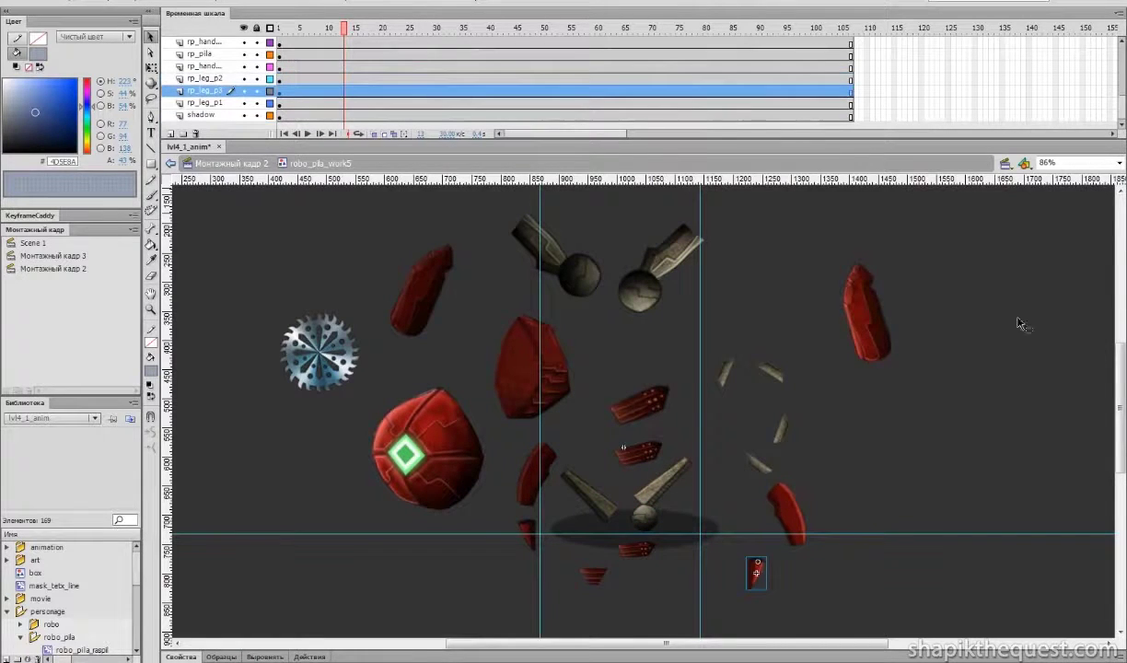
- Undo all the part moves to reassemble the robot
key(ctrl+z)
key(ctrl+z)
key(ctrl+z)
key(ctrl+z)
key(ctrl+z)
key(ctrl+z)
key(ctrl+z)
key(ctrl+z)
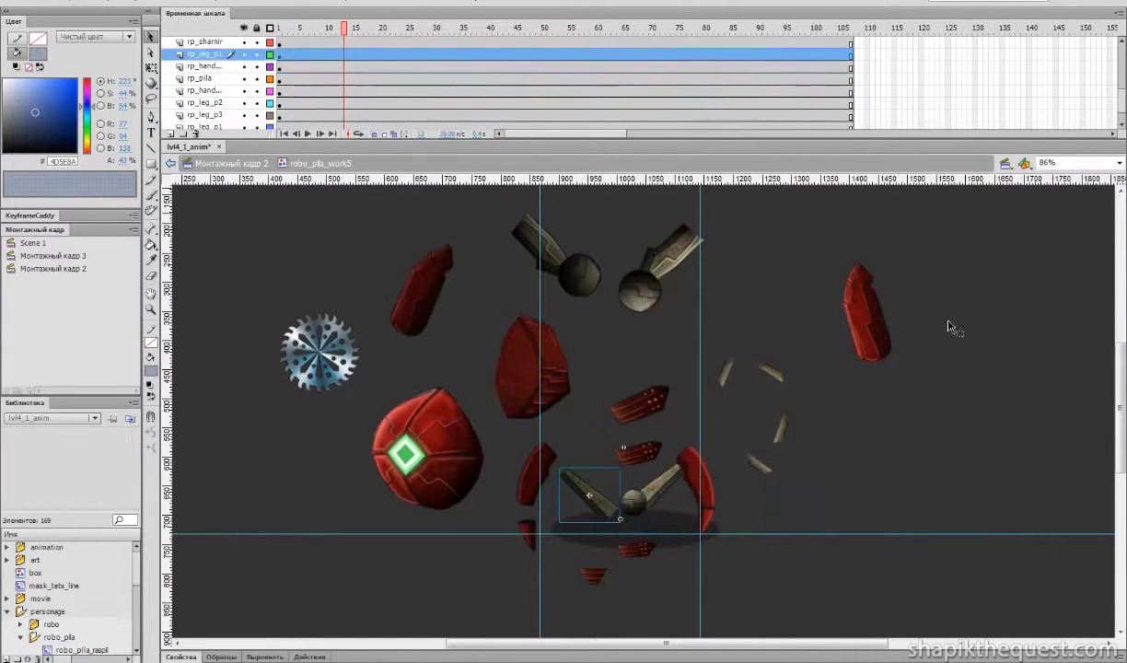
key(ctrl+z)
key(ctrl+z)
key(ctrl+z)
key(ctrl+z)
key(ctrl+z)
key(ctrl+z)
key(ctrl+z)
key(ctrl+z)
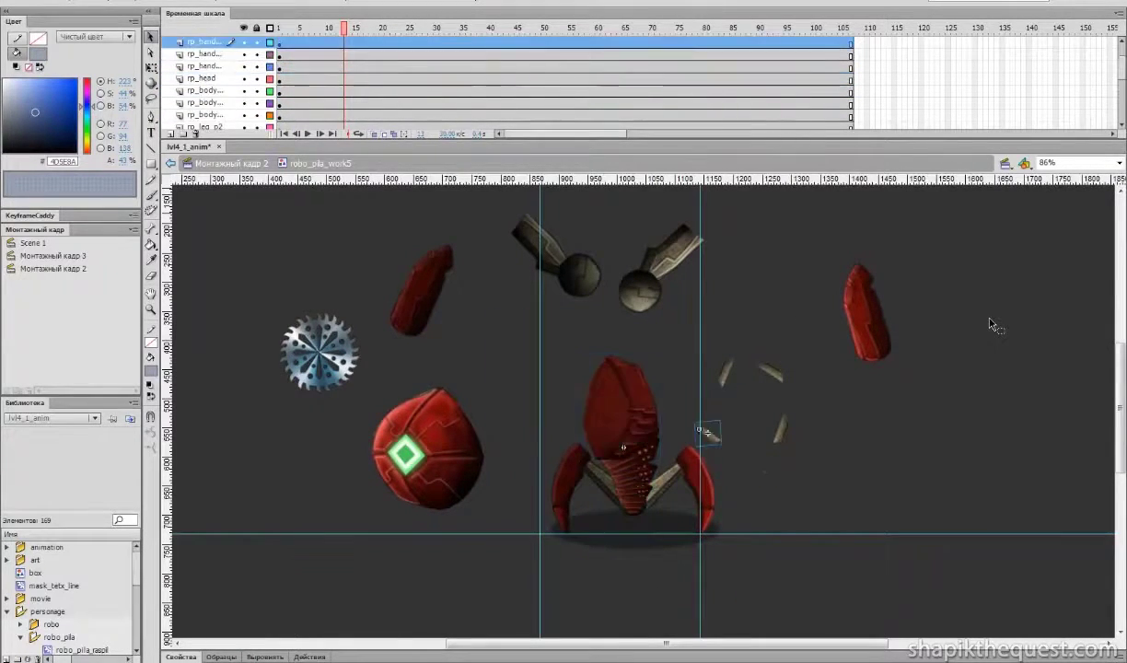
key(ctrl+z)
key(ctrl+z)
key(ctrl+z)
key(ctrl+z)
key(ctrl+z)
key(ctrl+z)
key(ctrl+z)
key(ctrl+z)
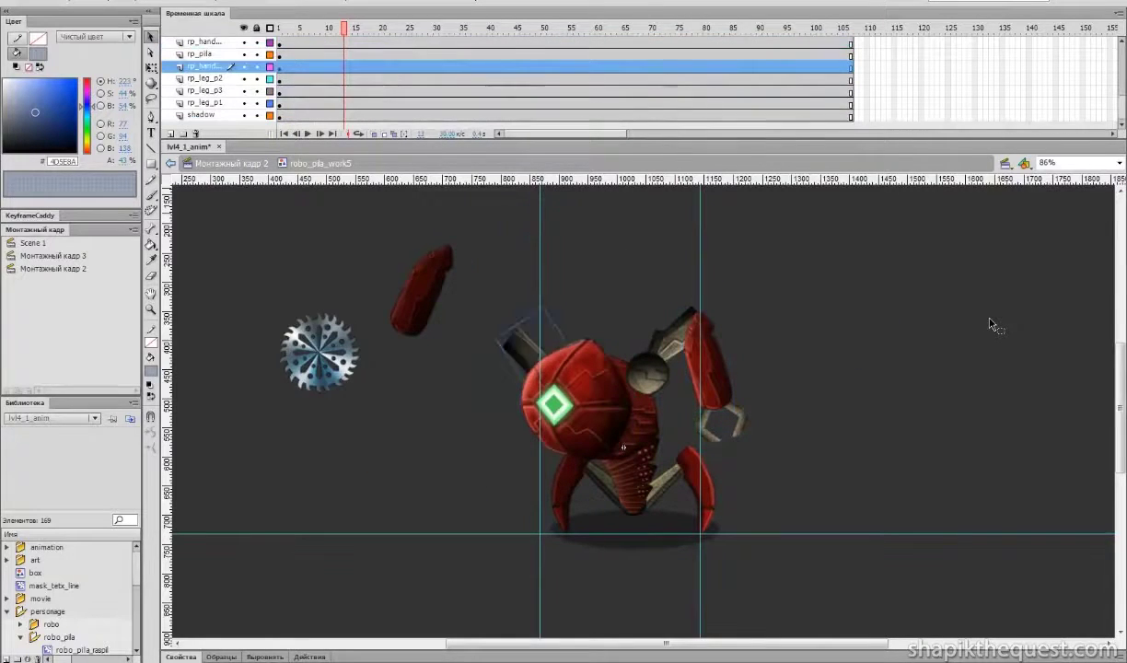
- Open the saw blade's nested rp_pila symbol, scrub through its frames and return to the robot symbol
double_click(476, 448)
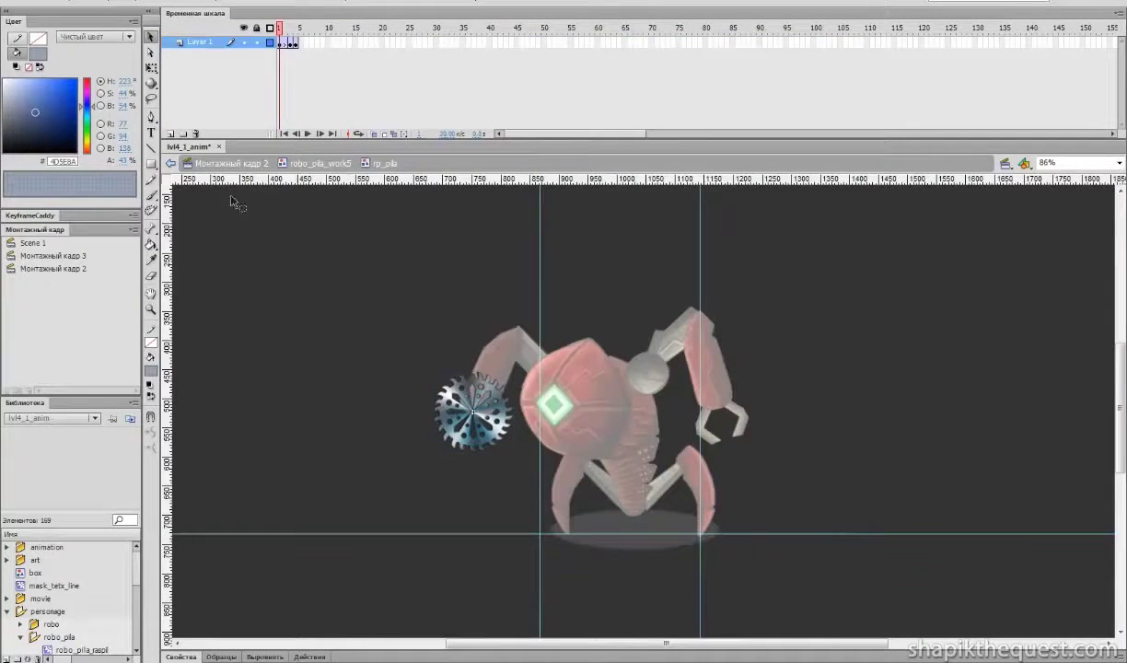
drag(525, 432, 612, 485)
mouse_move(281, 27)
mouse_down()
mouse_move(308, 32)
mouse_move(281, 33)
mouse_up()
drag(292, 36, 295, 37)
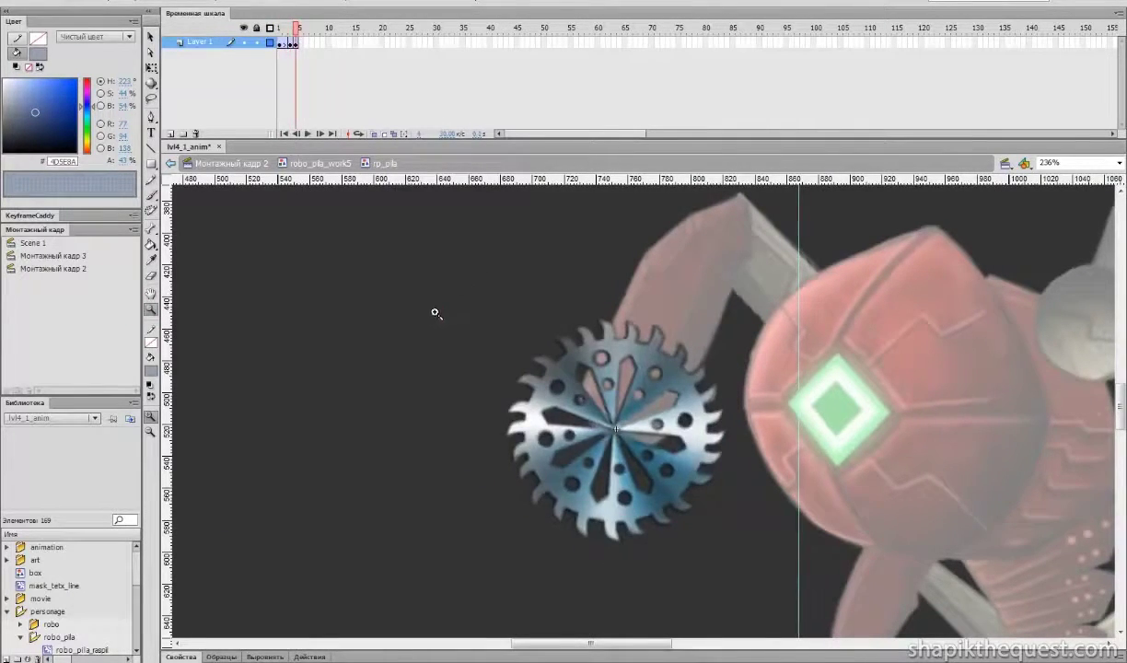
click(435, 313)
alt+click(964, 524)
alt+click(899, 512)
click(151, 38)
double_click(356, 250)
- Scrub and play the robot's timeline to check the saw blade's rotation
drag(283, 20, 300, 55)
key(Return)
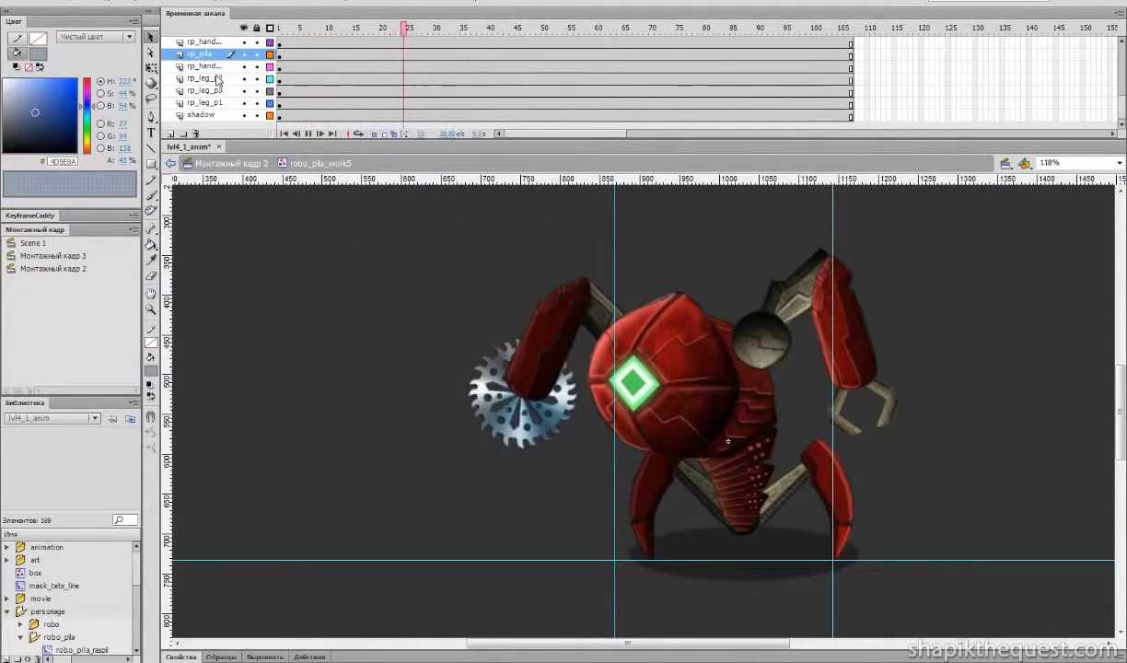
key(Return)
- Insert keyframes at frame 5 on all of the robot's layers
drag(303, 125, 301, 18)
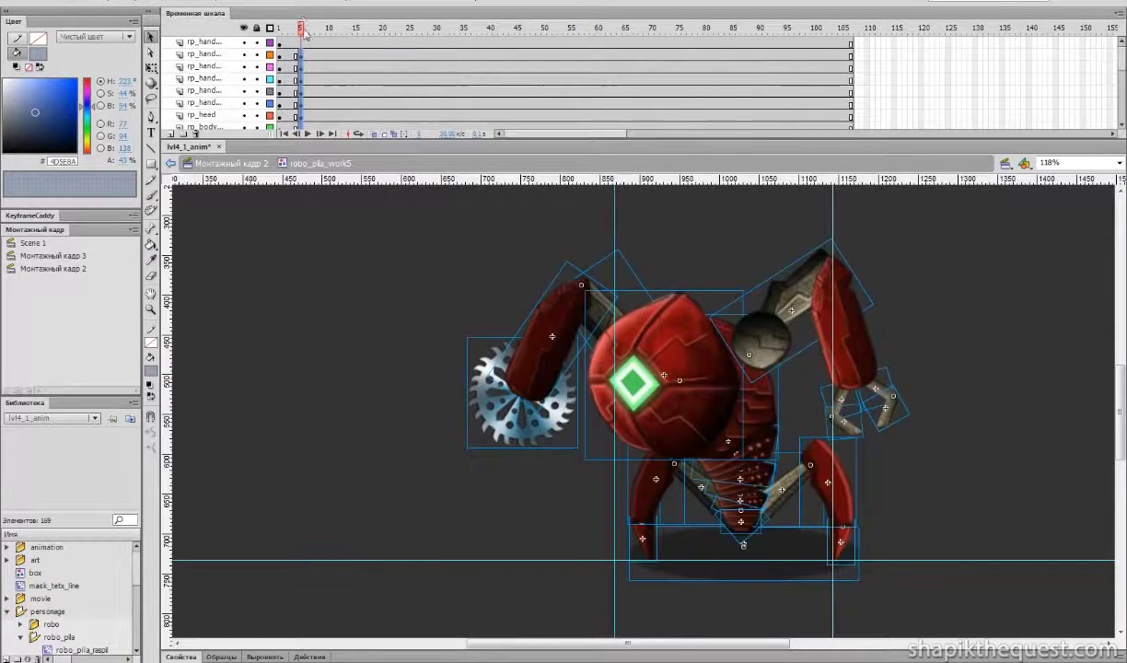
click(301, 44)
key(F6)
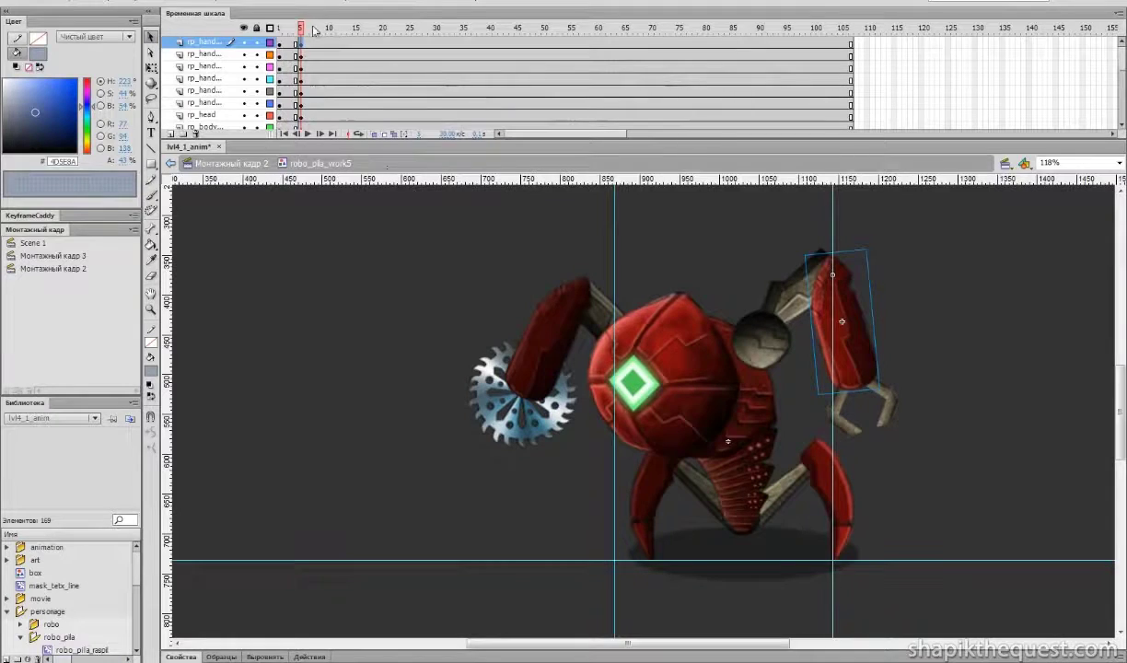
- Insert keyframes at frame 10 on all of the robot's layers
drag(303, 30, 327, 30)
click(151, 308)
alt+click(821, 447)
drag(441, 271, 748, 508)
click(152, 37)
drag(331, 43, 841, 428)
key(F6)
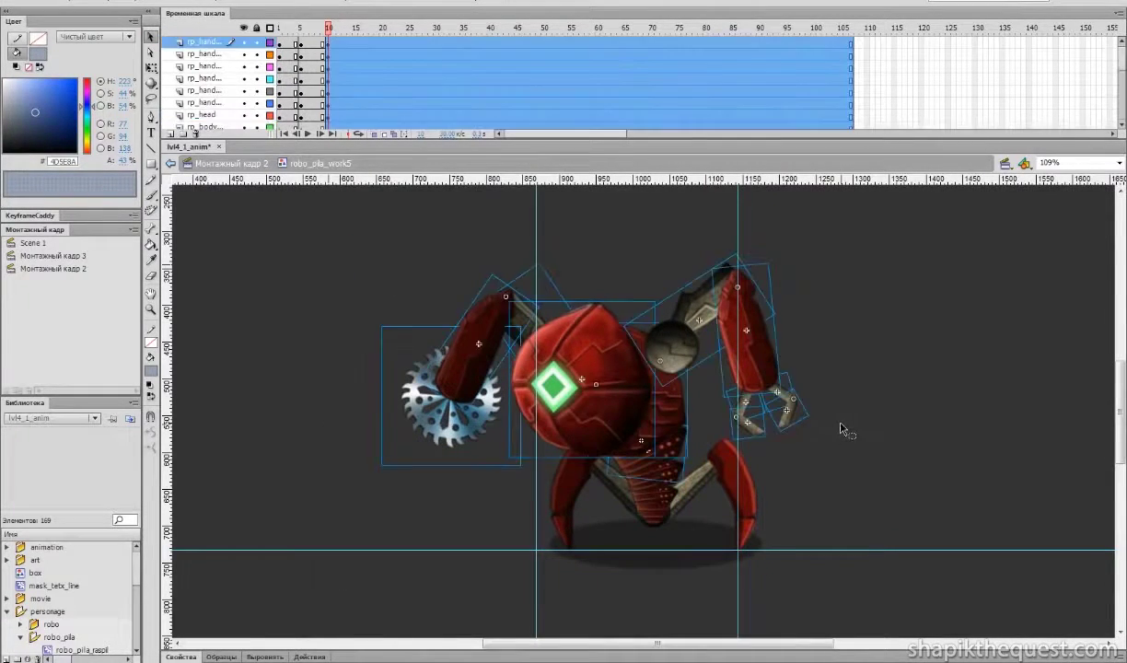
- At frame 10, nudge the robot's body, head and both arms slightly down, excluding the legs and shadow
drag(641, 494, 670, 455)
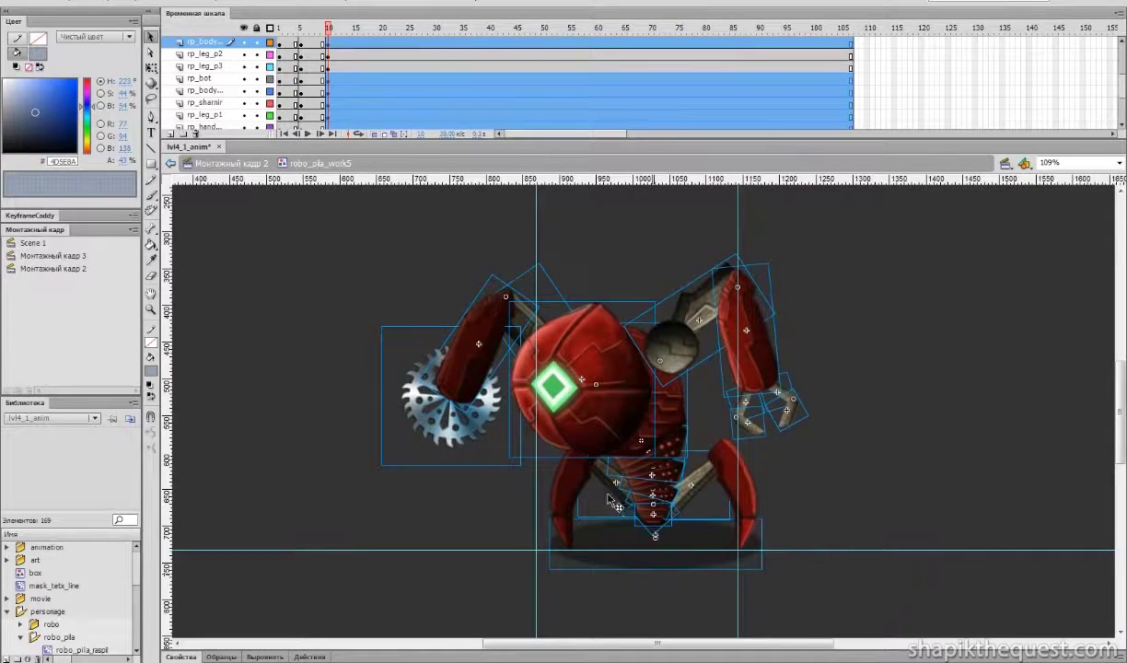
shift+click(623, 545)
shift+click(609, 489)
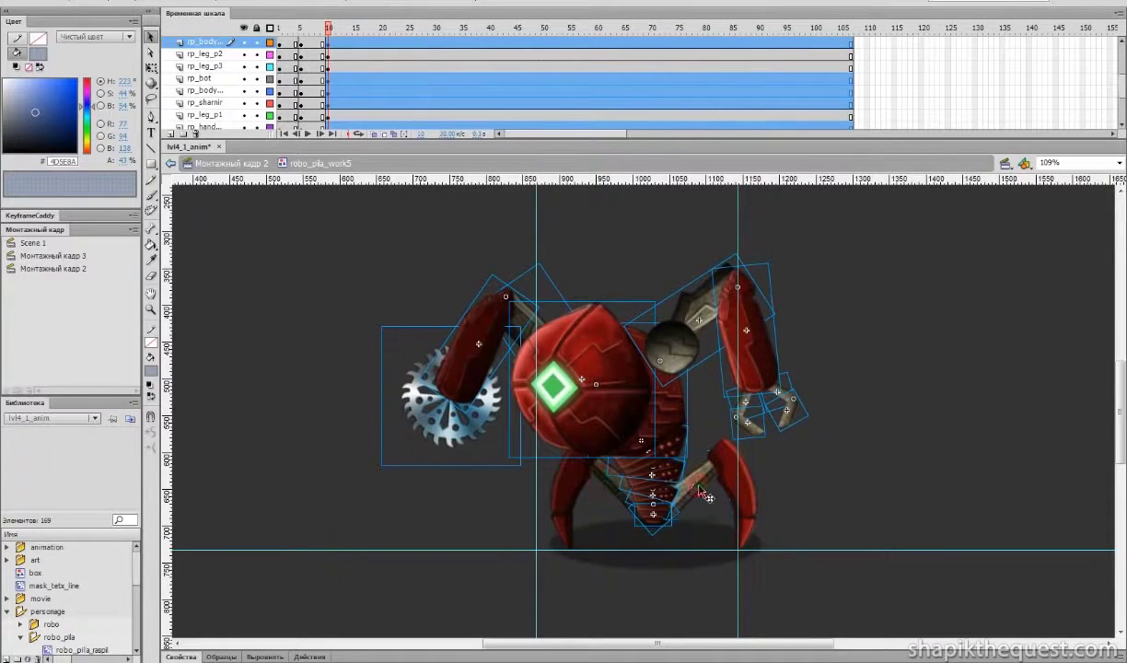
key(Down)
key(Down)
key(Down)
key(Down)
key(Down)
key(Down)
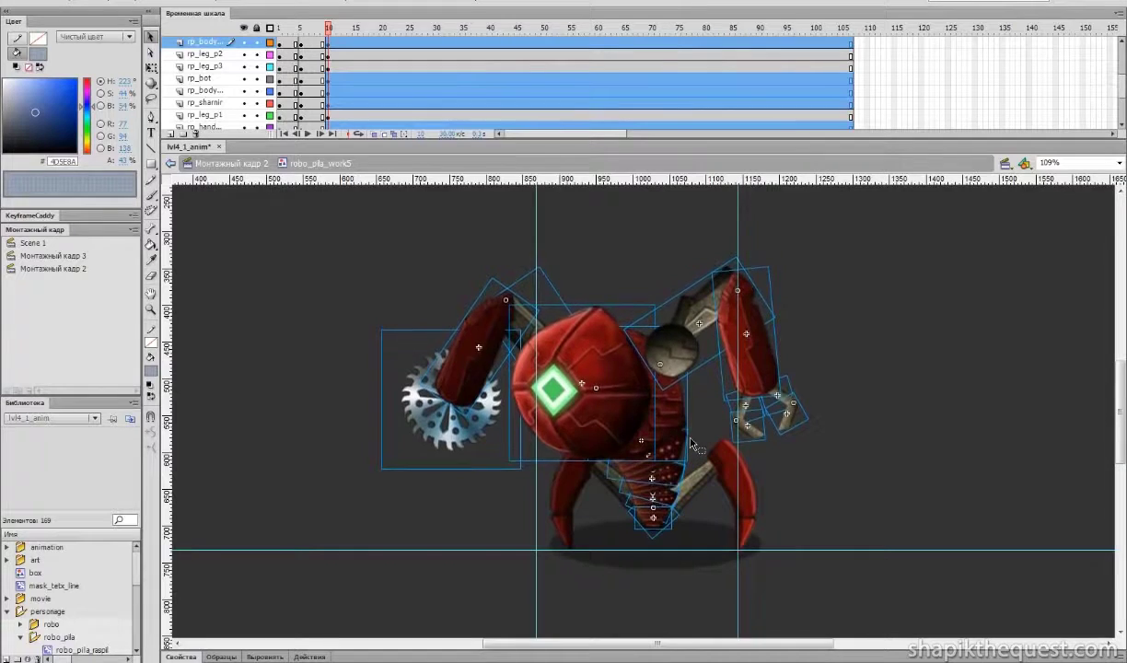
key(Down)
key(Down)
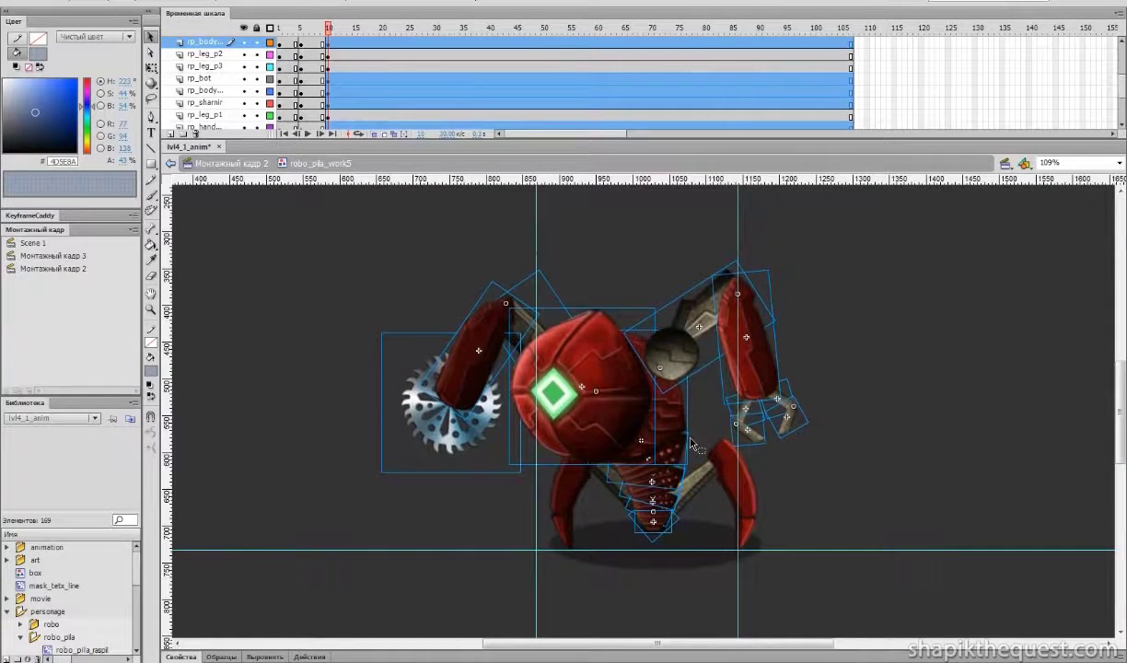
- Lock the shadow layer and nudge both grey upper leg segments slightly down at frame 10
click(655, 553)
click(256, 116)
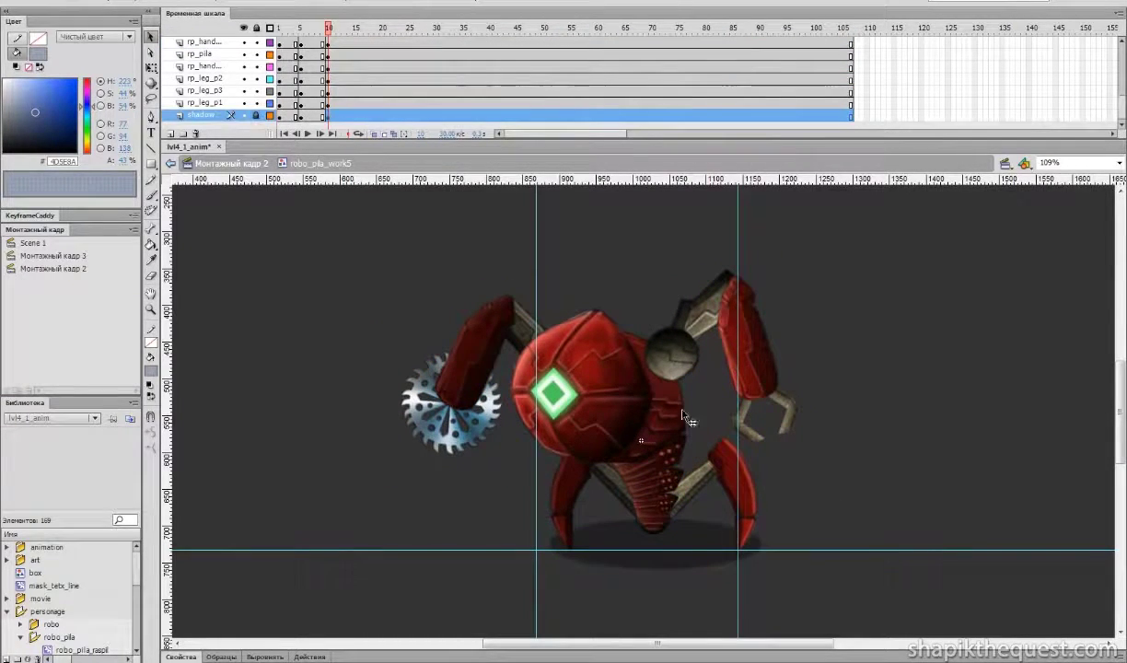
click(615, 502)
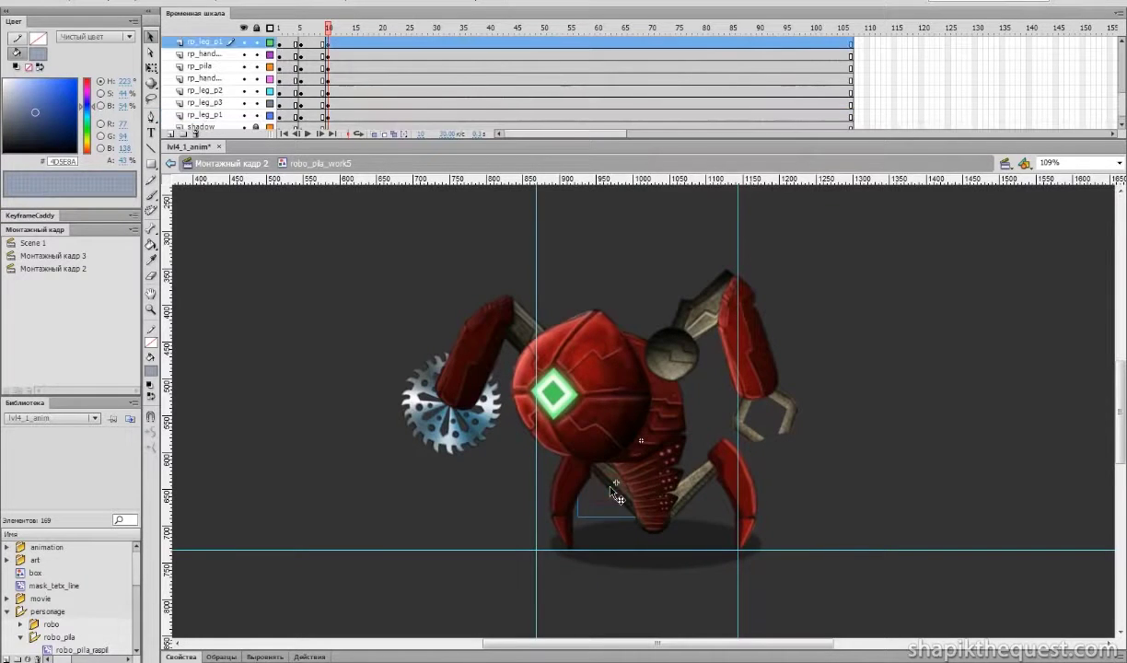
click(696, 493)
key(Down)
key(Down)
key(Down)
key(Down)
key(Down)
key(Down)
key(Down)
key(Down)
key(Down)
key(Down)
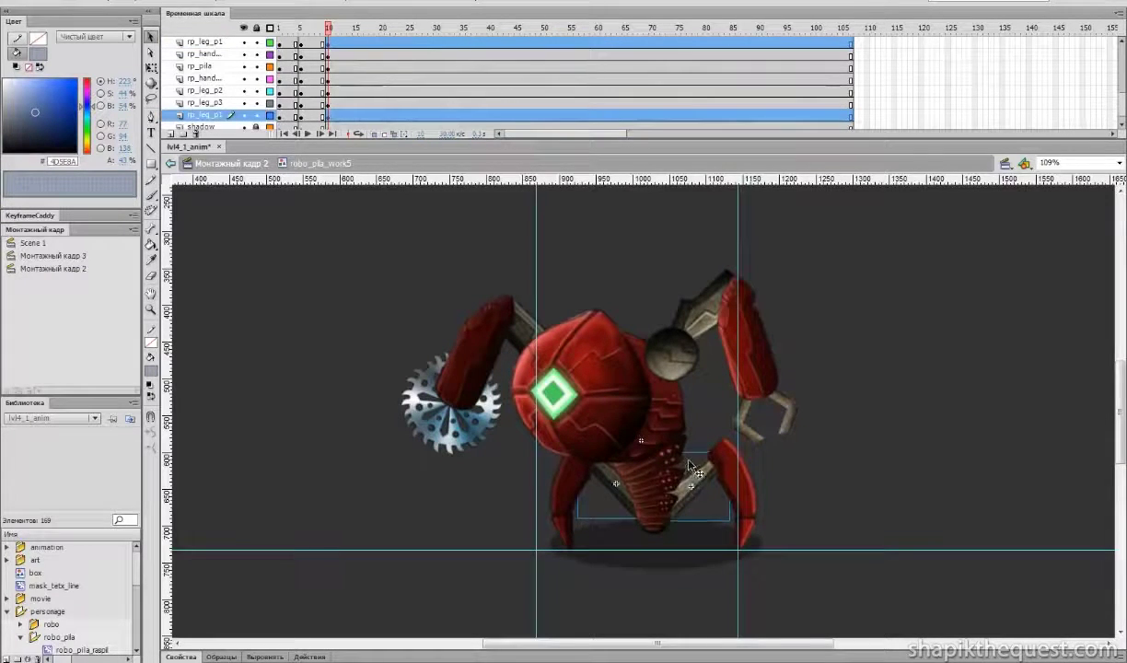
- Rotate the two grey upper leg segments with Free Transform to fit the lowered body at frame 10
click(616, 492)
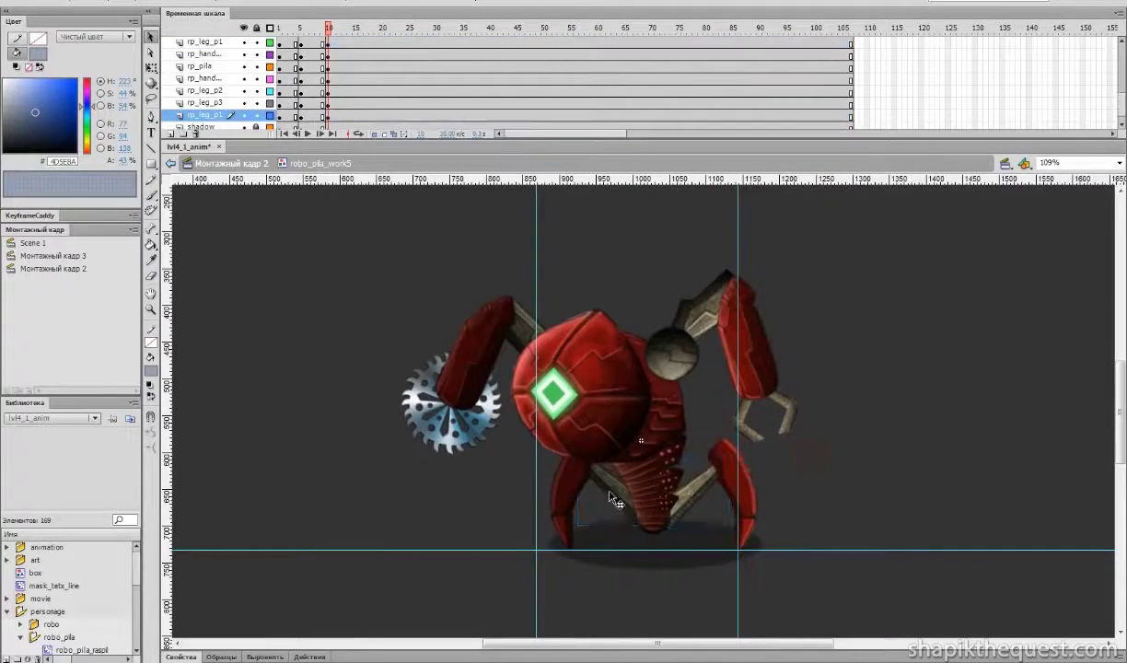
key(q)
drag(579, 453, 594, 442)
click(705, 504)
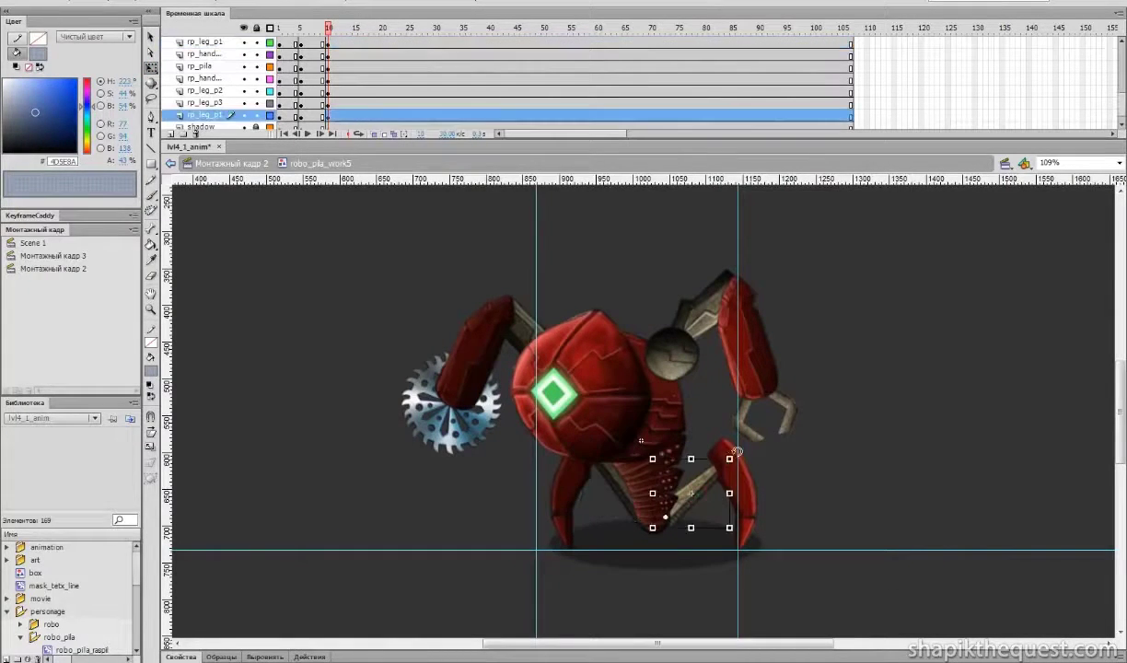
drag(706, 432, 719, 445)
- Rotate both red lower legs inward to meet the upper leg segments, and compare the pose on the timeline
drag(523, 481, 575, 551)
drag(603, 431, 617, 435)
drag(789, 497, 744, 539)
drag(765, 432, 755, 433)
click(810, 453)
drag(334, 32, 329, 40)
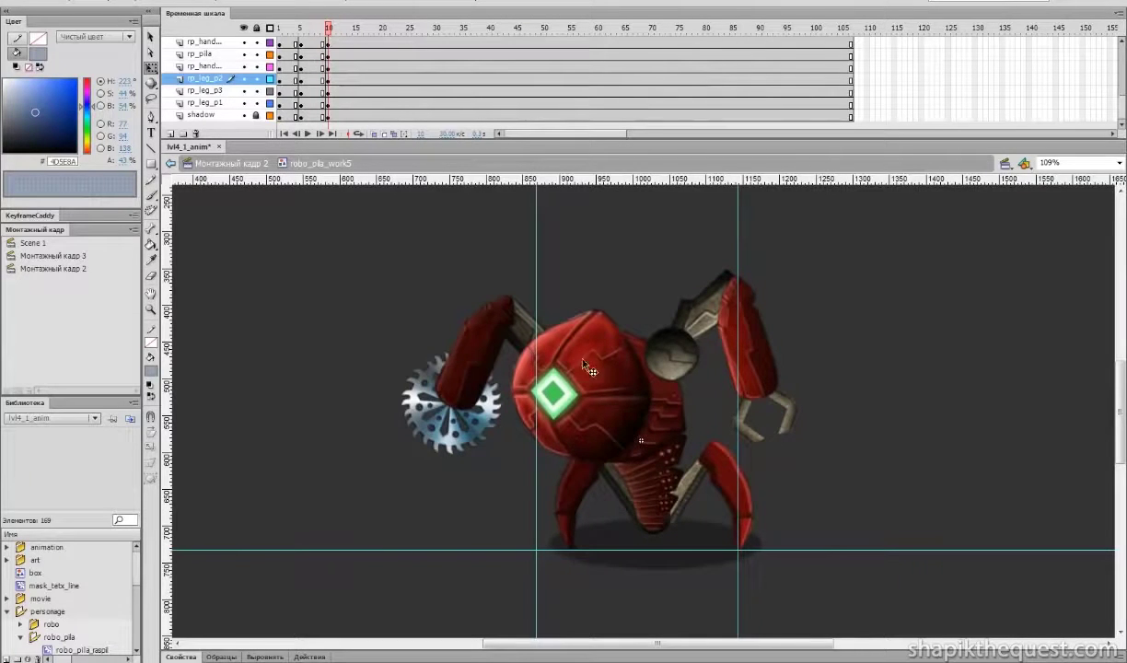
- Select the whole saw arm without the head and rotate it slightly clockwise at frame 10
drag(359, 291, 465, 461)
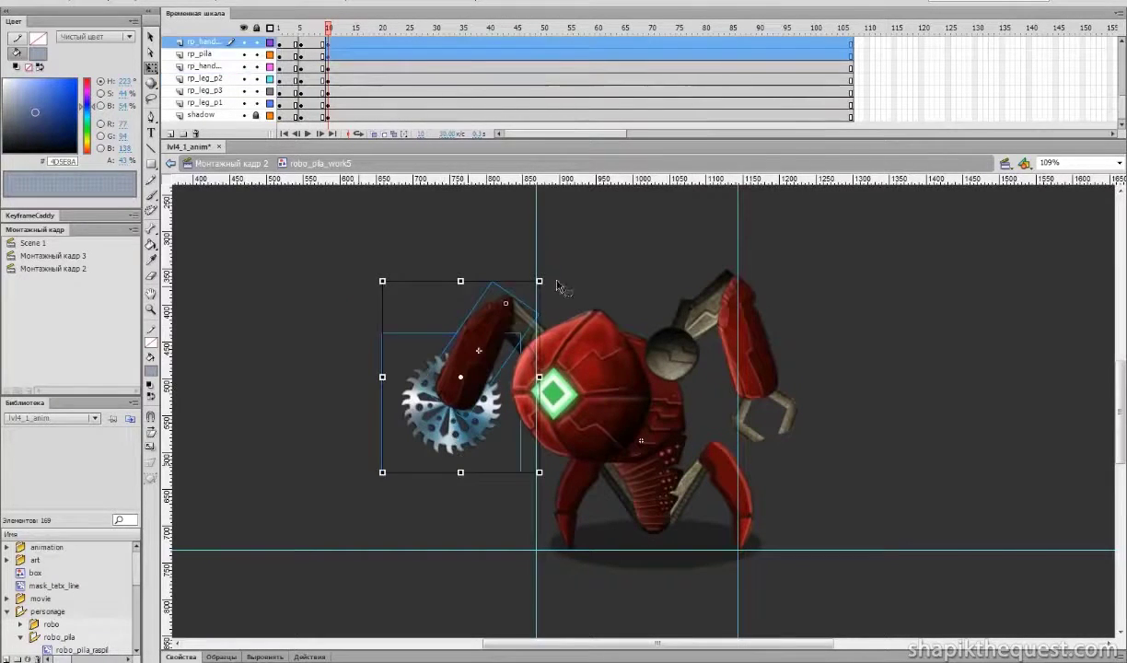
shift+click(580, 353)
shift+click(578, 347)
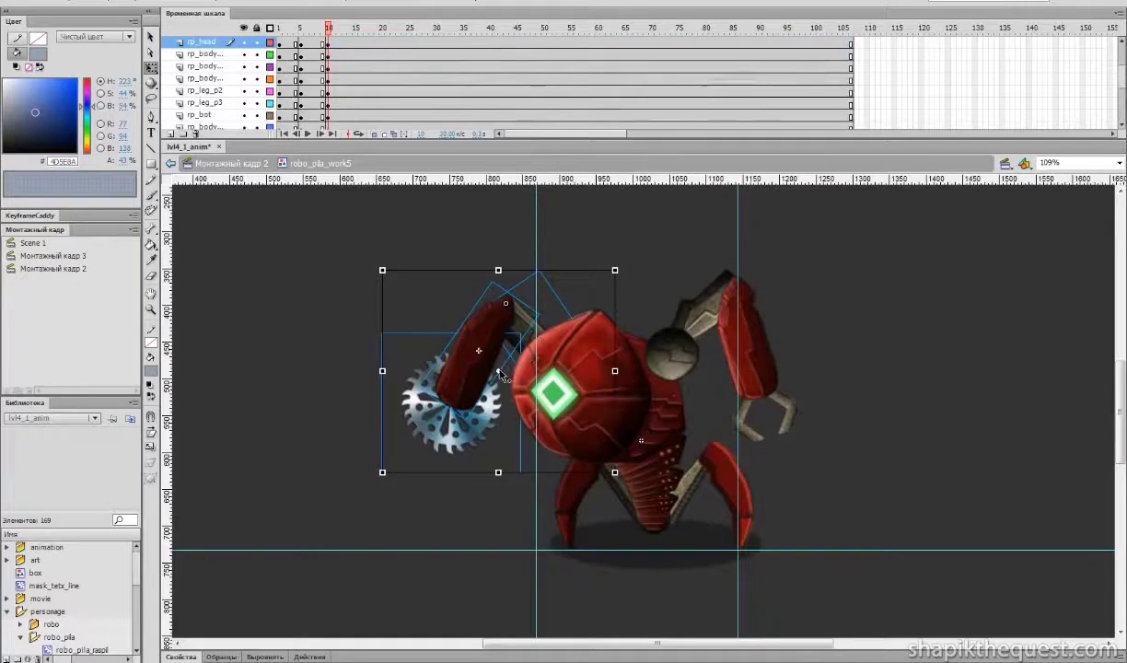
mouse_move(616, 262)
mouse_down()
mouse_move(631, 269)
mouse_move(610, 275)
mouse_up()
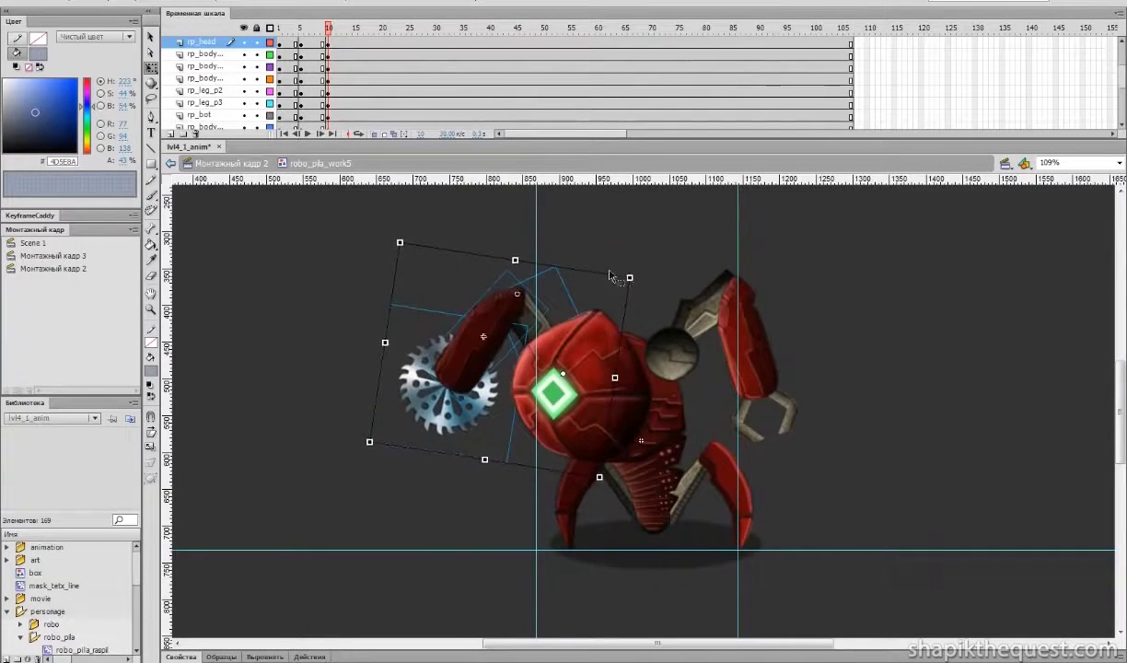
- Exclude the grey upper arm from the selection and rotate the red forearm and saw blade back counterclockwise
shift+click(549, 326)
shift+click(539, 310)
shift+click(567, 327)
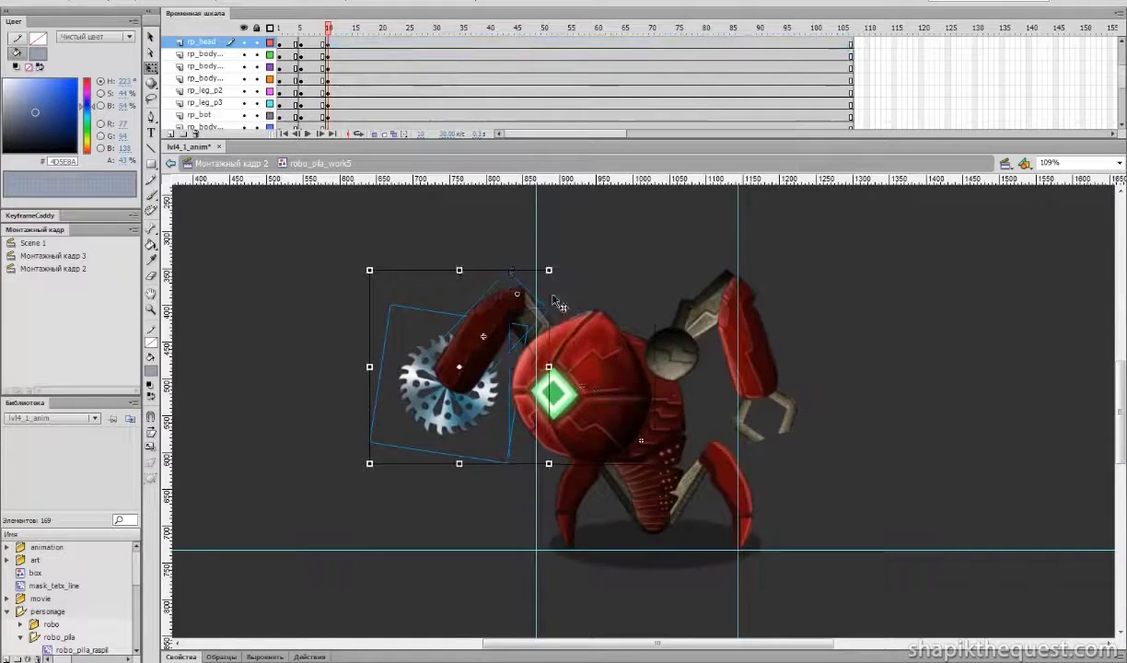
drag(553, 268, 551, 257)
- Rotate the whole claw arm slightly counterclockwise at frame 10, and swing its red forearm and claws back clockwise
drag(797, 264, 699, 331)
drag(785, 257, 755, 233)
key(ctrl+z)
shift+click(746, 436)
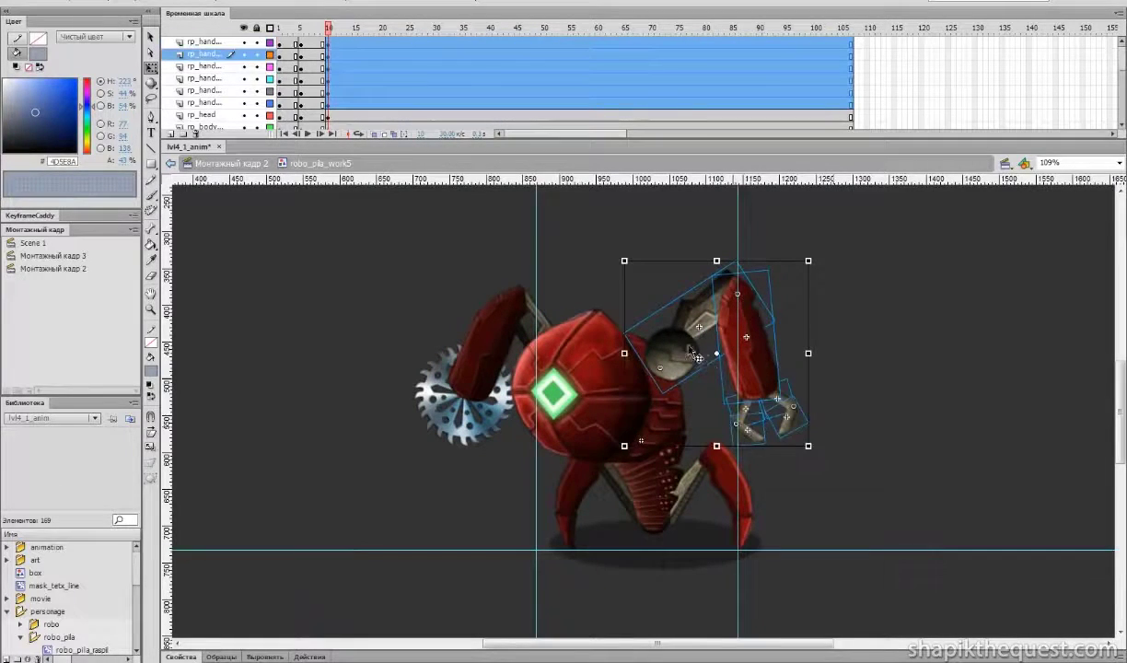
drag(809, 260, 755, 241)
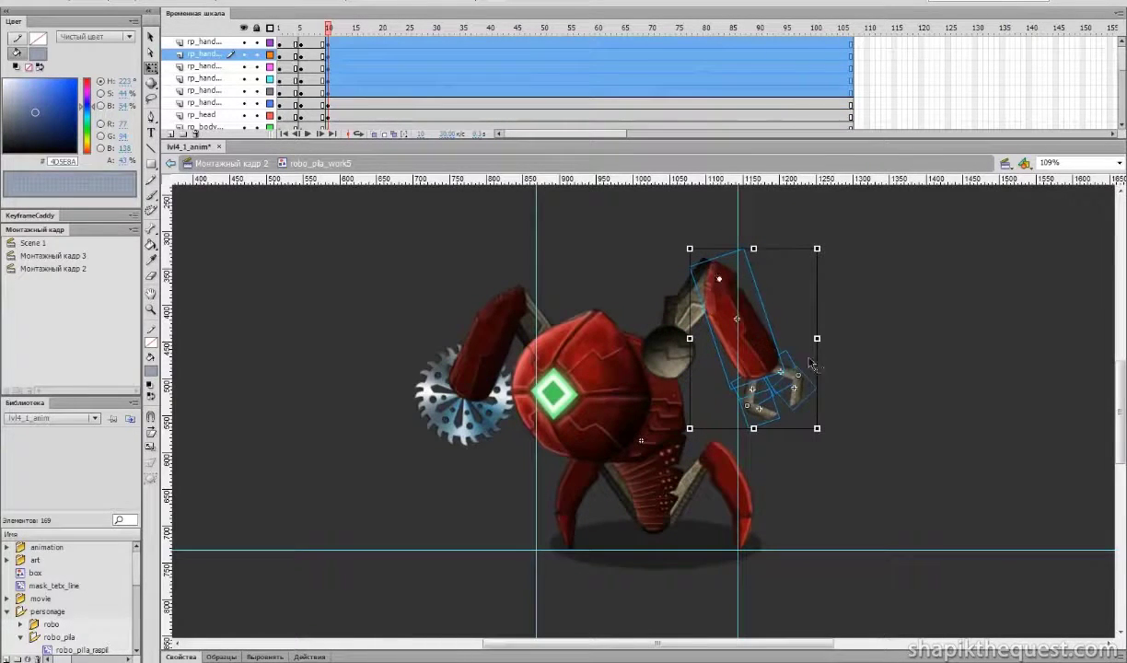
drag(827, 428, 793, 440)
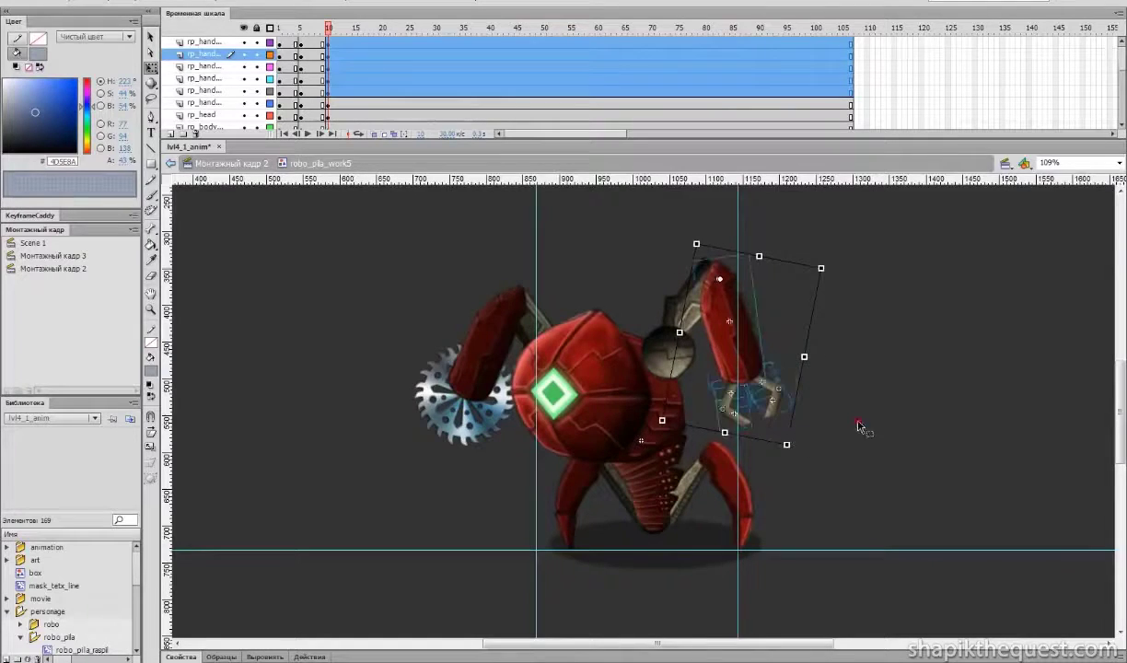
- Nudge the robot's head slightly downward at frame 10 and compare the pose with the earlier keyframes
click(594, 366)
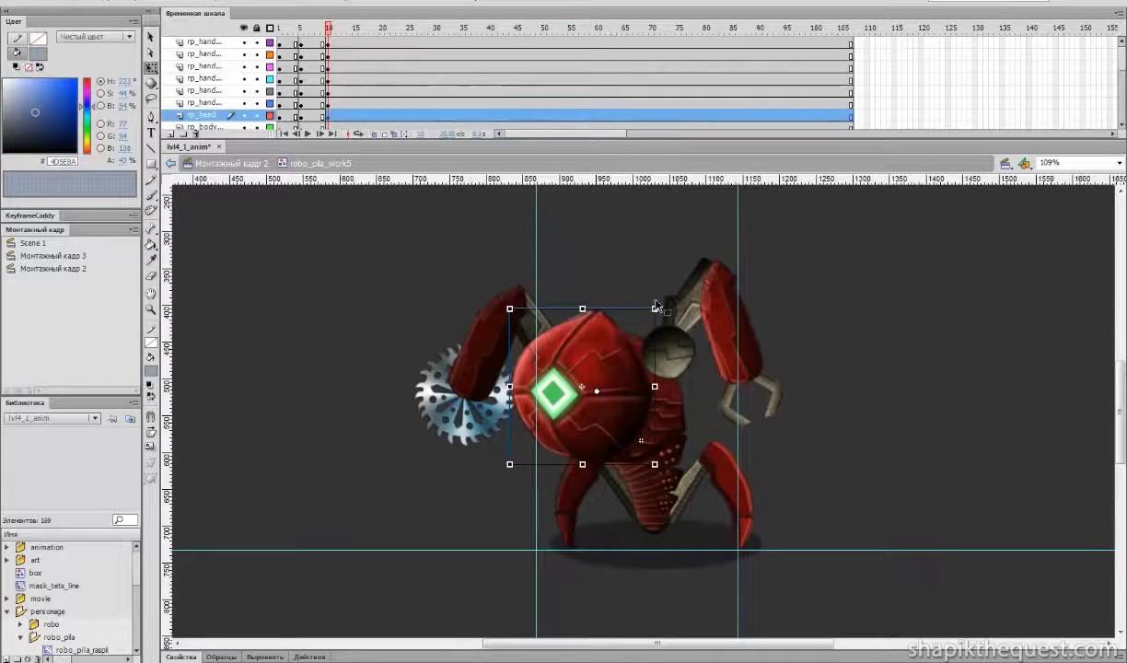
click(345, 43)
drag(346, 42, 312, 42)
click(605, 391)
key(Down)
key(Down)
click(824, 342)
click(338, 45)
- Select the whole saw arm without the head and rotate it slightly clockwise around the shoulder joint
drag(396, 271, 531, 324)
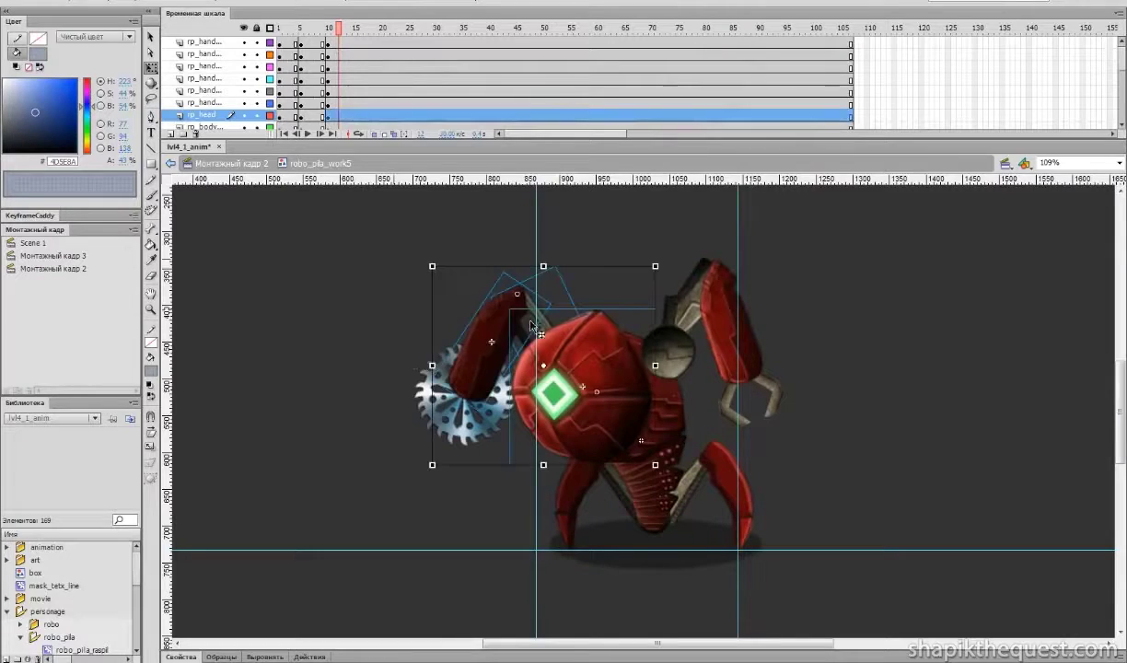
click(506, 371)
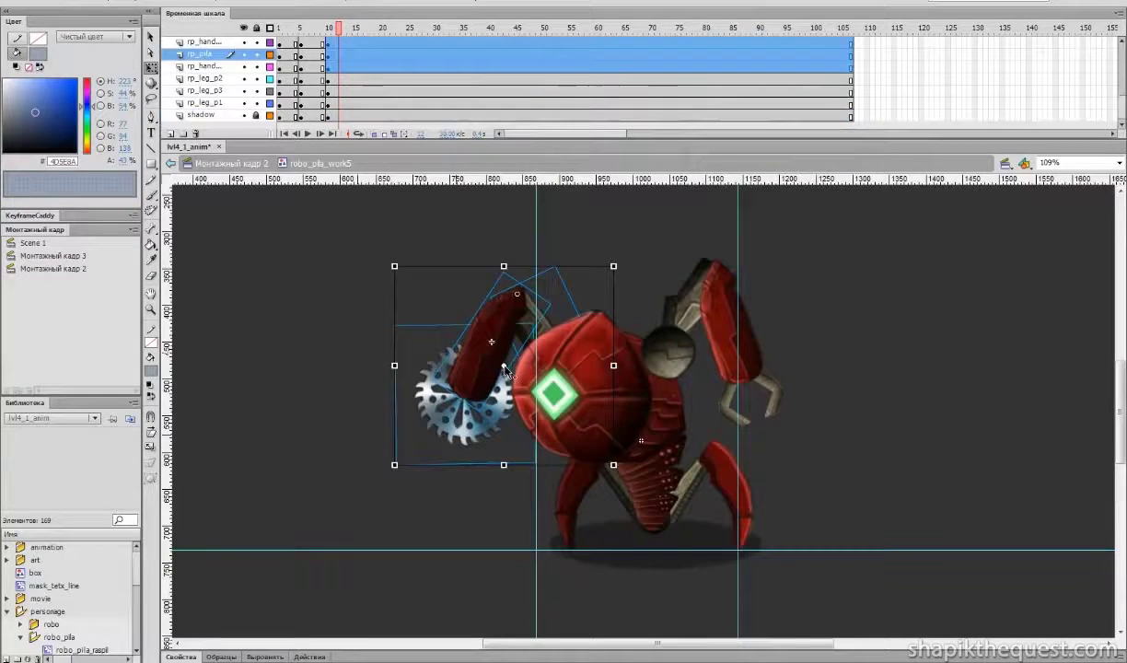
click(621, 259)
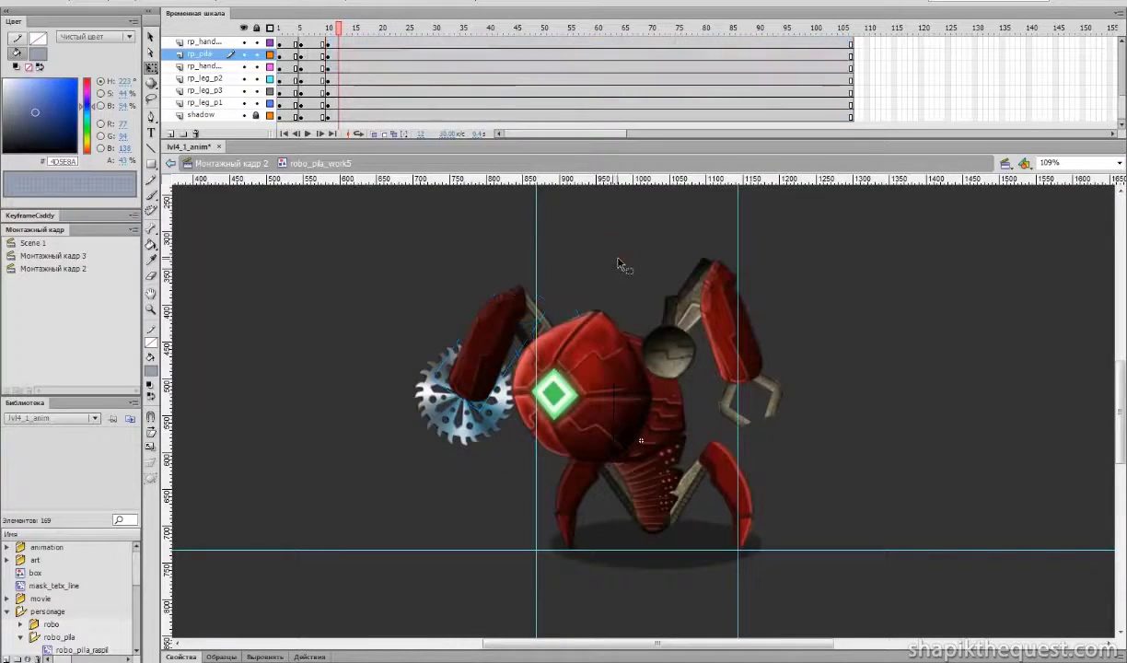
drag(399, 265, 478, 321)
shift+click(479, 311)
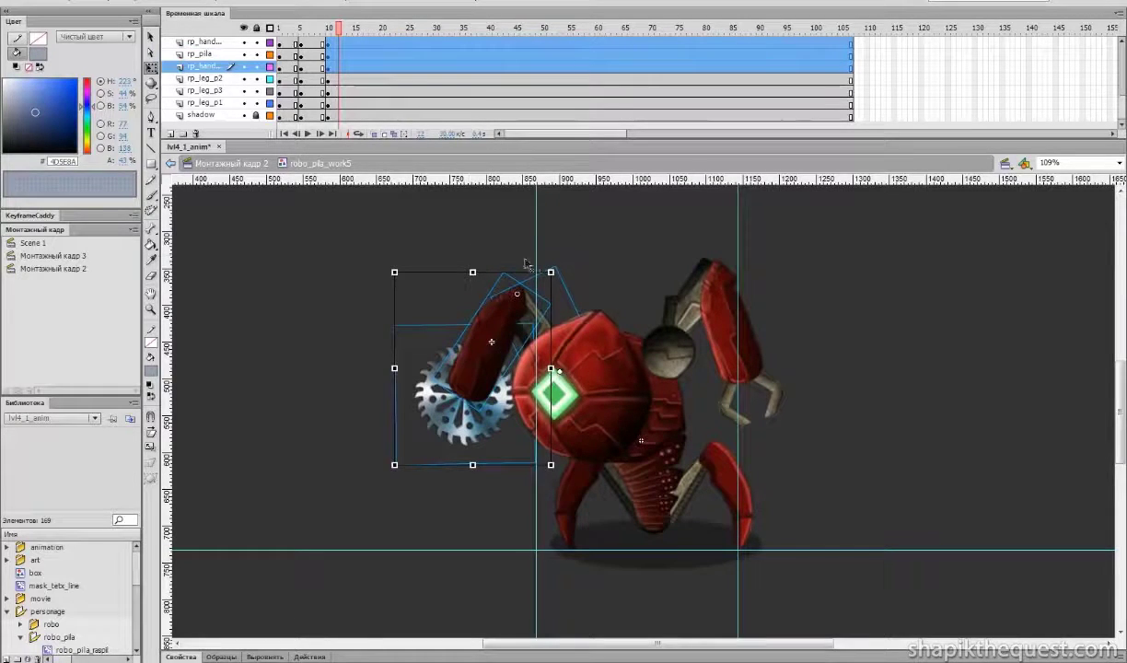
drag(390, 268, 402, 259)
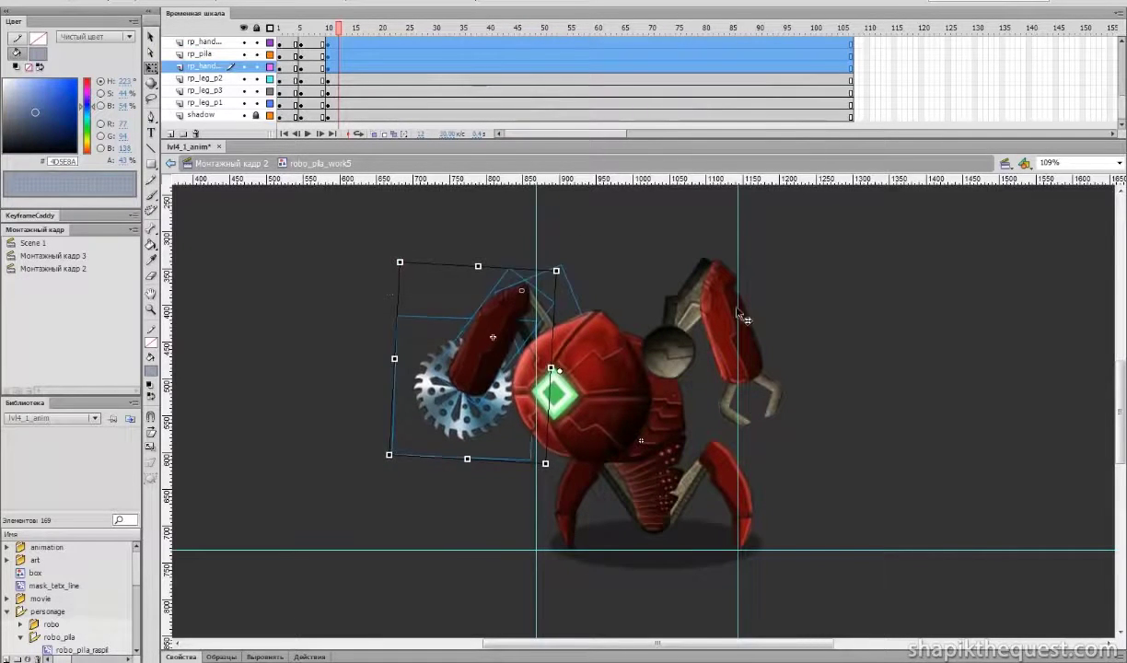
drag(328, 28, 333, 35)
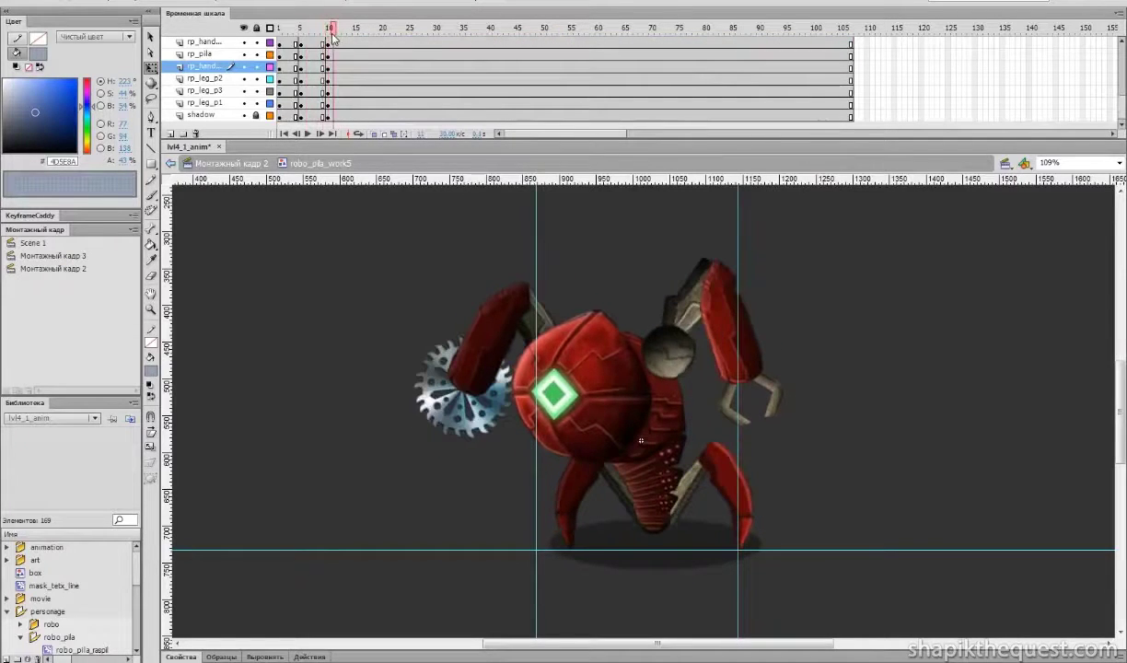
- Rotate both grey claw fingers outward to open the claw, and check the motion on the timeline
drag(730, 422, 750, 431)
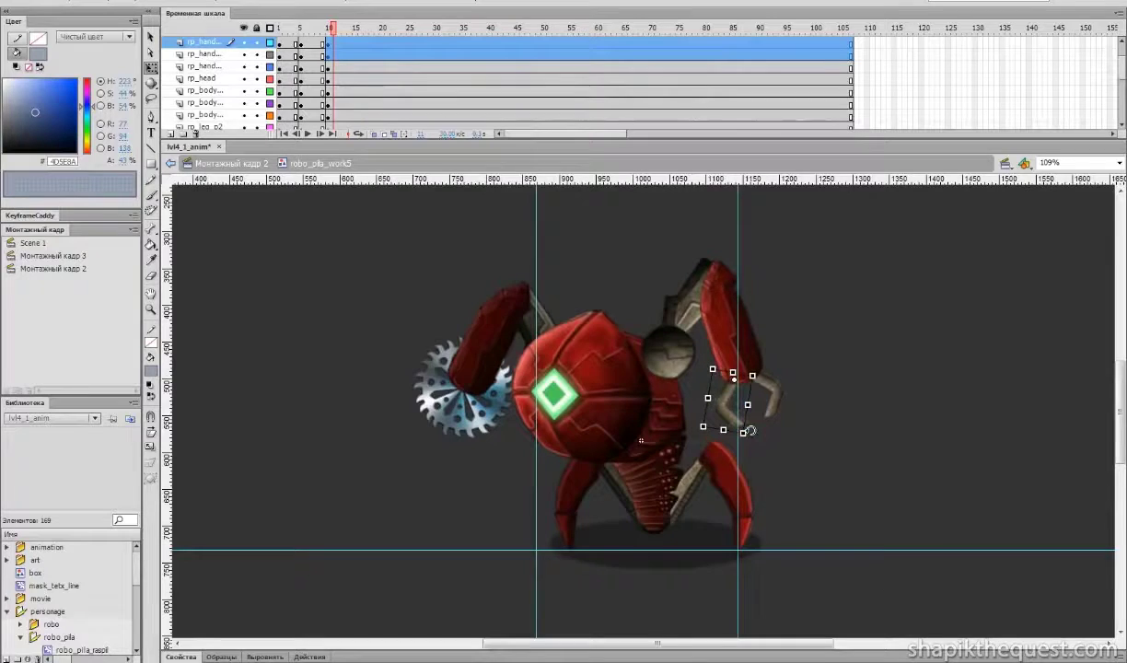
click(779, 400)
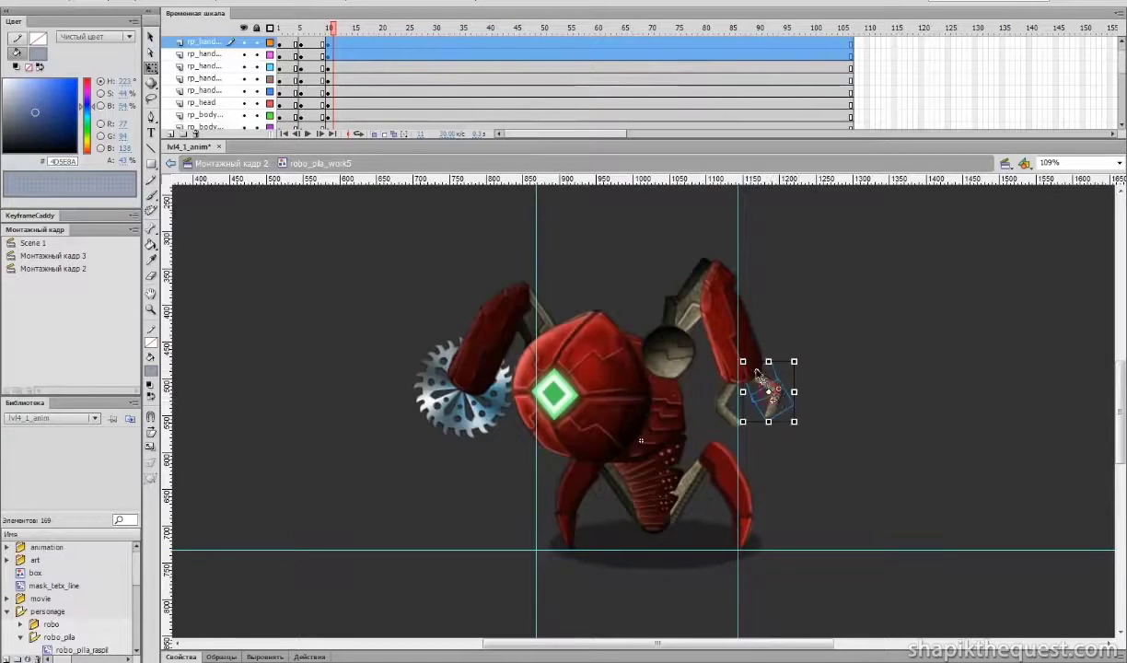
mouse_move(799, 420)
mouse_down()
mouse_move(810, 415)
mouse_move(743, 439)
mouse_move(787, 425)
mouse_up()
click(818, 396)
click(735, 424)
click(775, 411)
click(810, 428)
drag(331, 30, 350, 55)
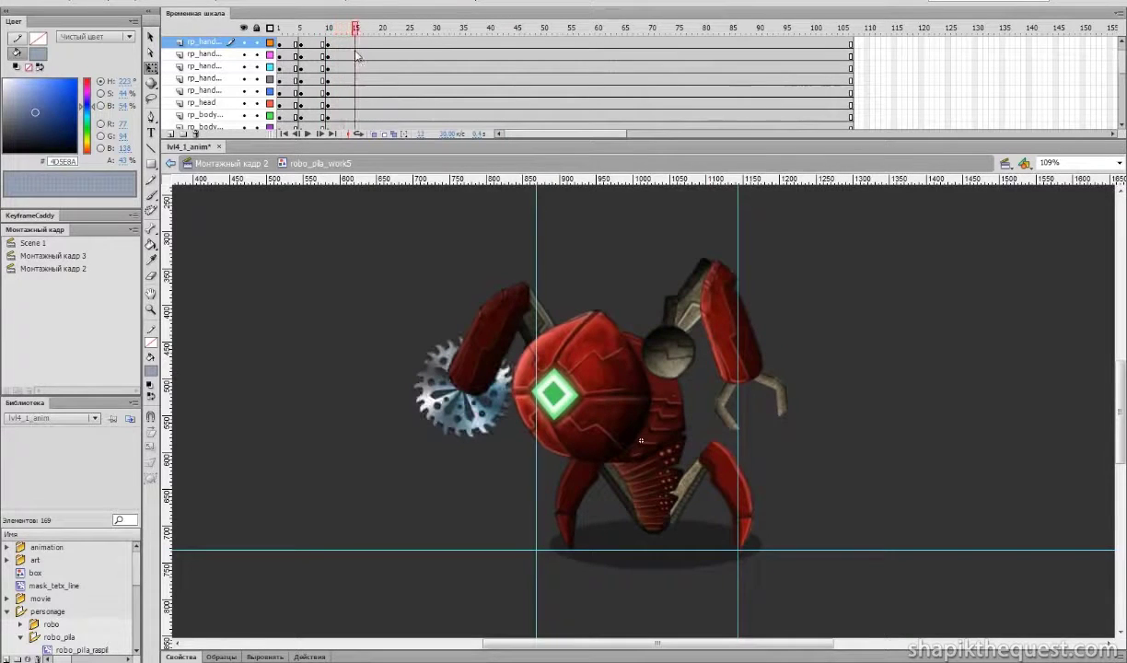
- Insert keyframes at frame 11 on all the robot's layers
scroll(302, 46, up, 1)
drag(332, 43, 332, 236)
key(F6)
- Copy the frame 5 keyframes of all layers and paste them after frame 11, placing the pose at frame 19
drag(300, 105, 301, 9)
right_click(301, 44)
click(366, 242)
drag(369, 35, 372, 186)
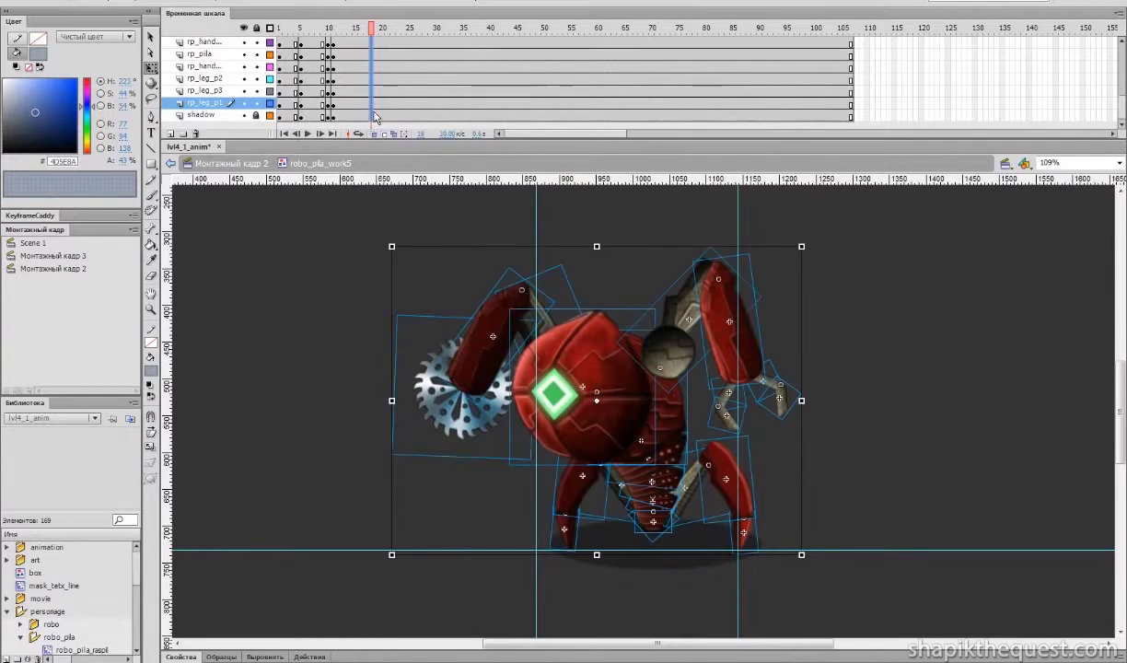
right_click(374, 116)
click(394, 313)
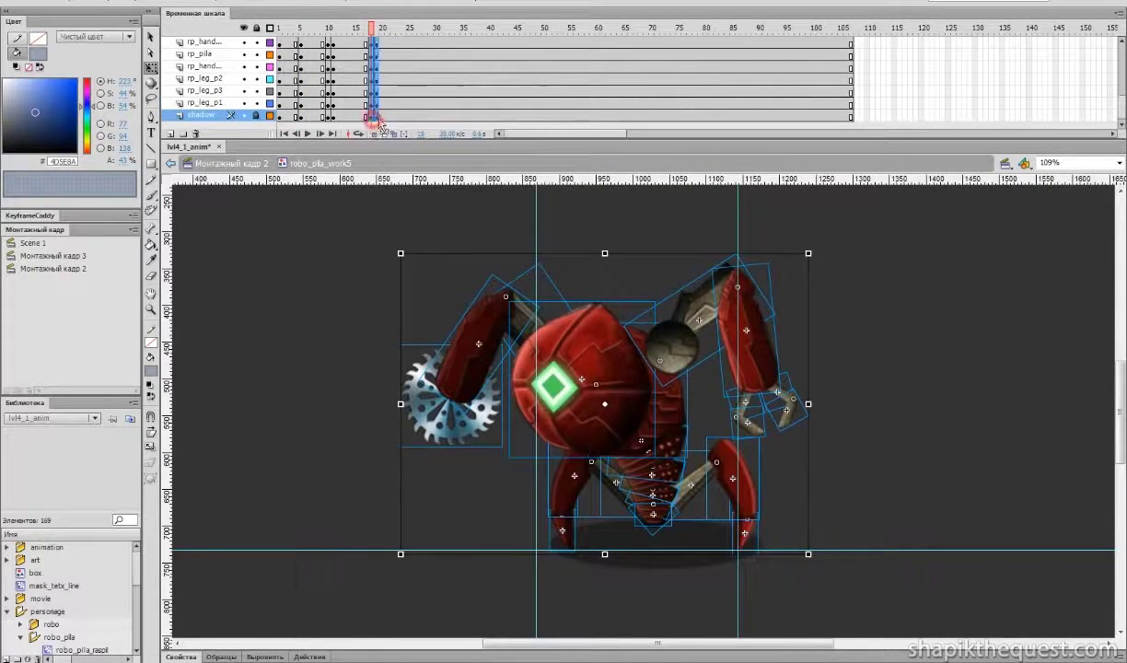
click(375, 122)
- Select the head, arms and torso segments without the legs at frame 19 and raise them well above the legs
click(805, 315)
drag(285, 277, 748, 425)
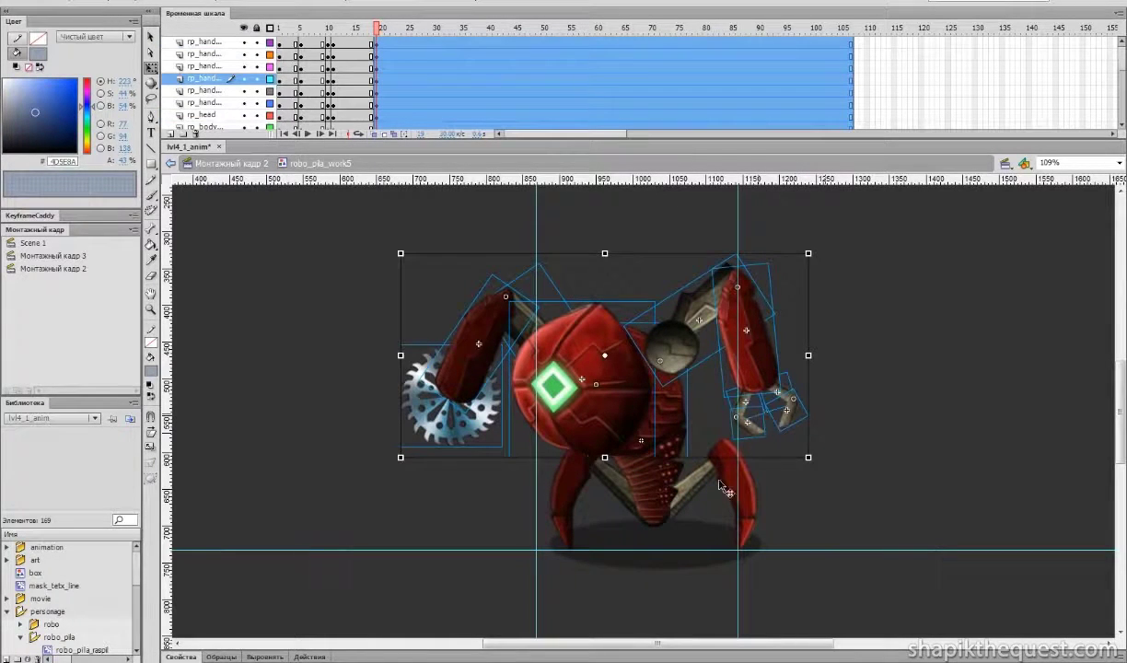
shift+click(655, 497)
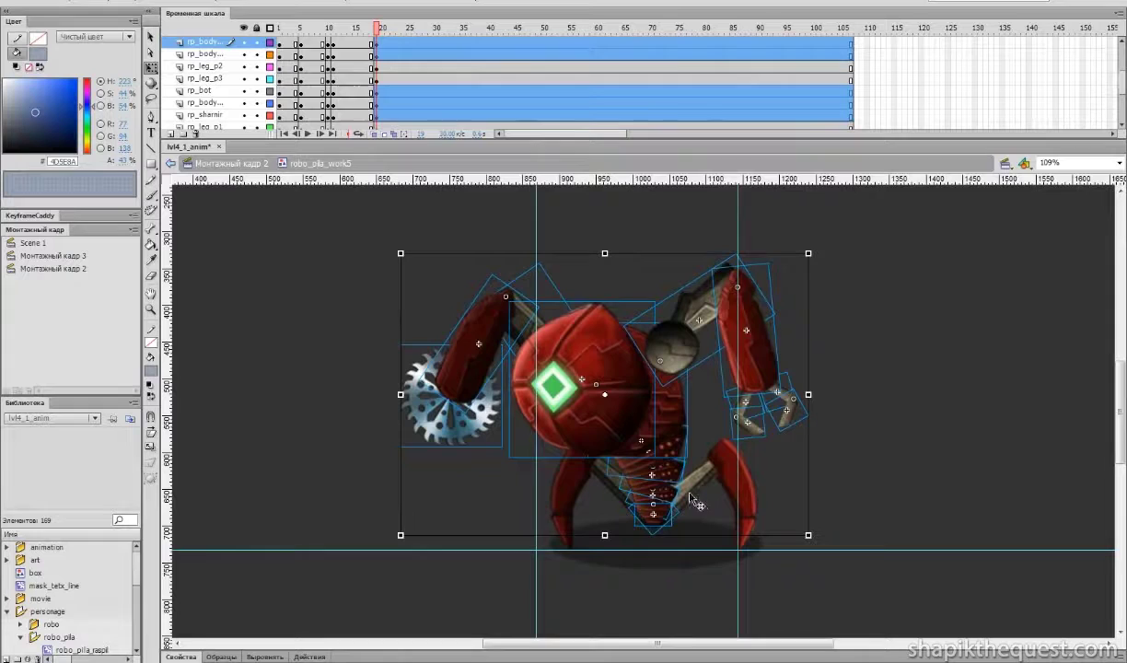
drag(657, 474, 660, 444)
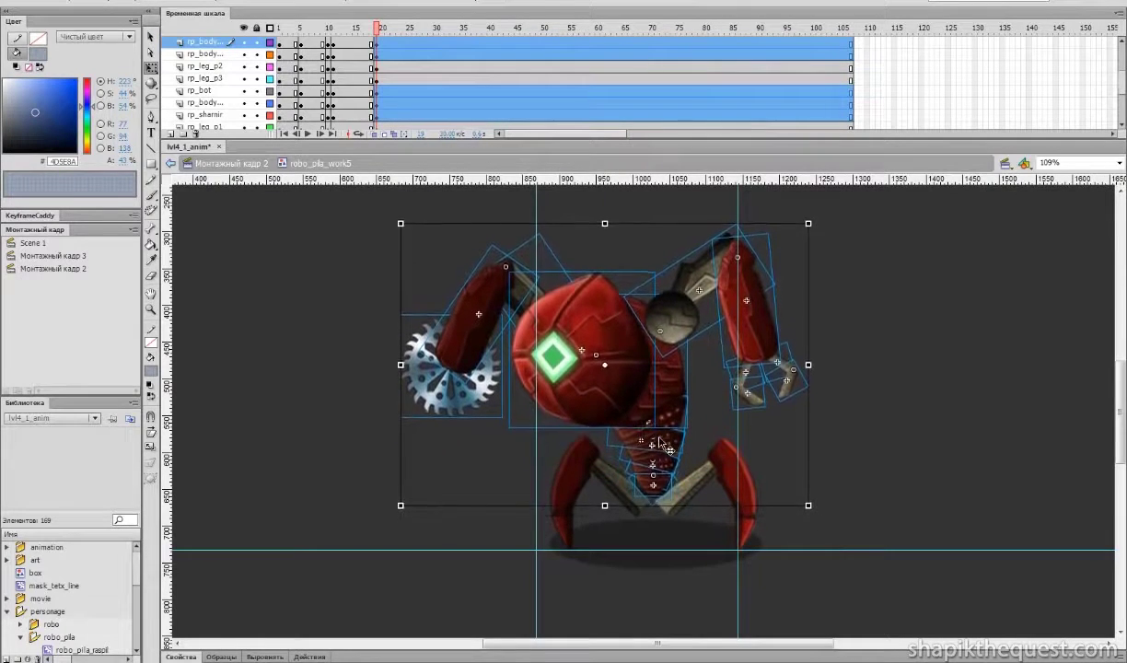
key(Up)
key(Up)
key(Up)
key(Up)
key(Up)
key(Up)
key(Up)
key(Up)
key(Up)
key(Up)
key(Up)
key(Up)
key(Up)
key(Up)
key(Up)
key(Up)
key(Up)
key(Up)
key(Up)
key(Up)
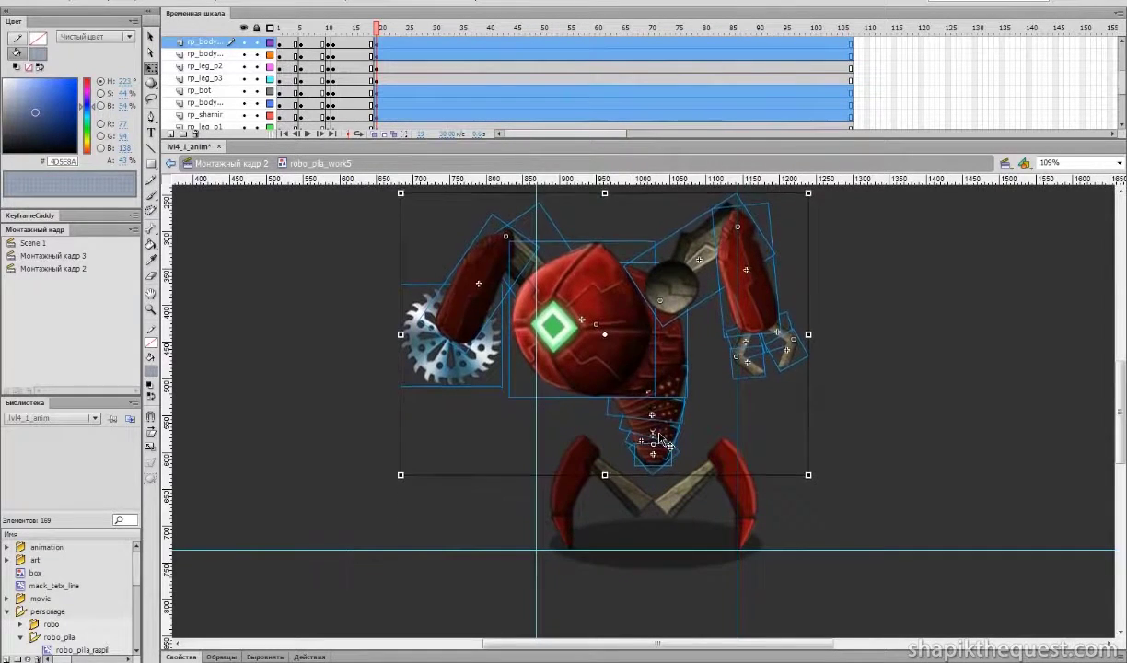
key(Up)
key(Up)
key(Up)
key(Up)
key(Up)
key(Up)
key(Up)
key(Up)
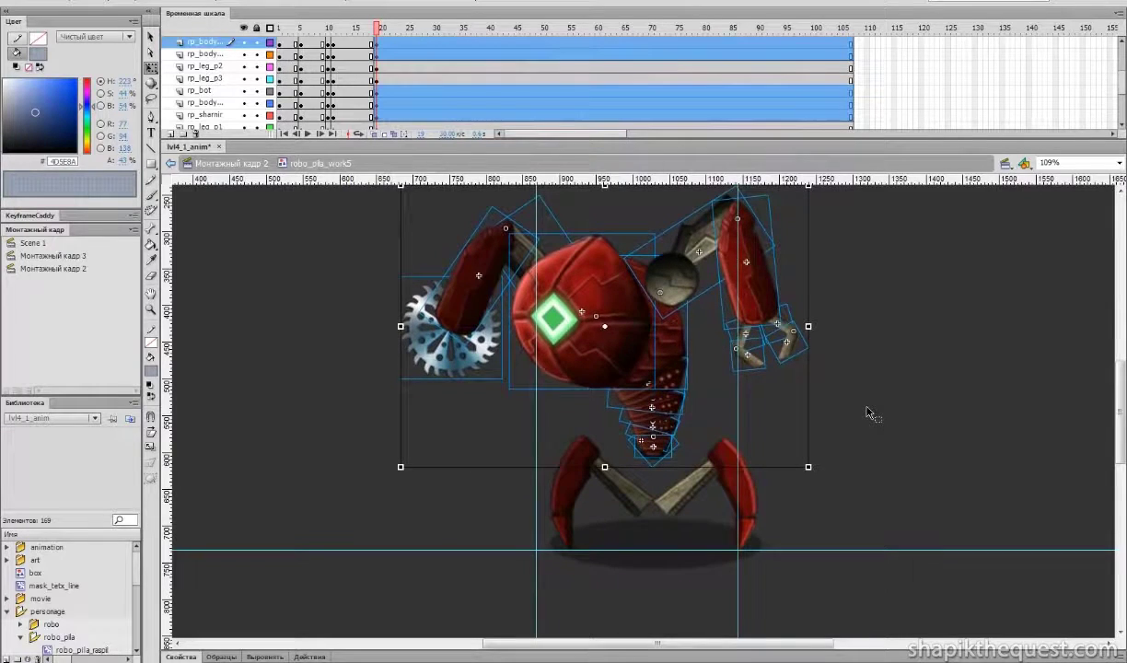
click(868, 413)
drag(362, 27, 396, 35)
- Rotate both grey upper leg segments upward and align them with the base of the raised torso
click(633, 495)
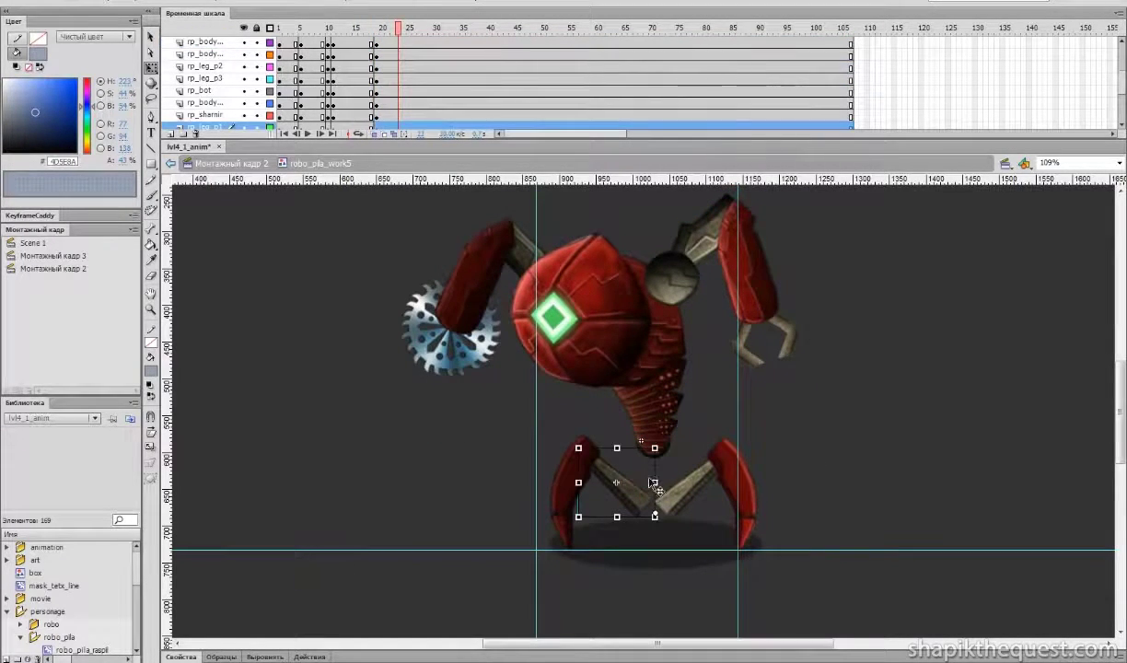
drag(661, 441, 623, 402)
key(ctrl+z)
drag(664, 525, 596, 462)
key(Down)
key(Down)
key(Left)
key(Left)
key(Left)
click(676, 507)
drag(654, 524, 706, 393)
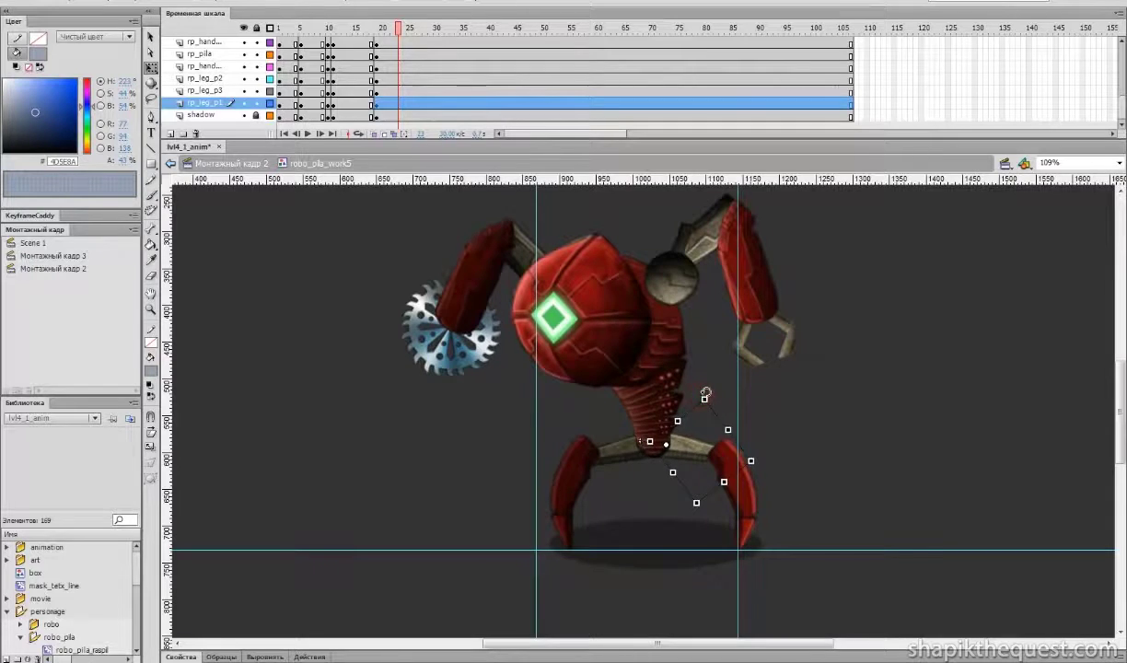
- Reselect the head, arms and torso, leaving out the leg segments, and nudge them further upward
drag(372, 236, 912, 378)
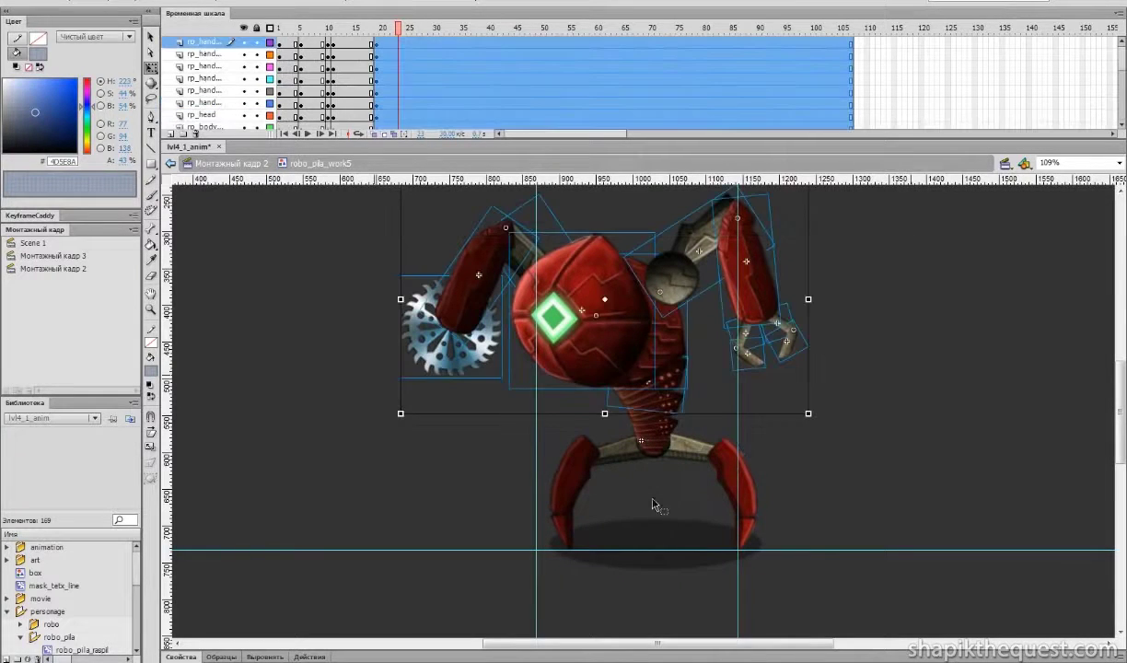
drag(607, 405, 651, 462)
shift+click(629, 459)
shift+click(695, 458)
key(Up)
key(Up)
key(Up)
key(Up)
key(Up)
key(Up)
key(Up)
key(Up)
key(Up)
key(Up)
key(Up)
key(Up)
key(Up)
key(Up)
key(Up)
key(Up)
key(Up)
key(Up)
key(Up)
key(Up)
key(Up)
click(810, 452)
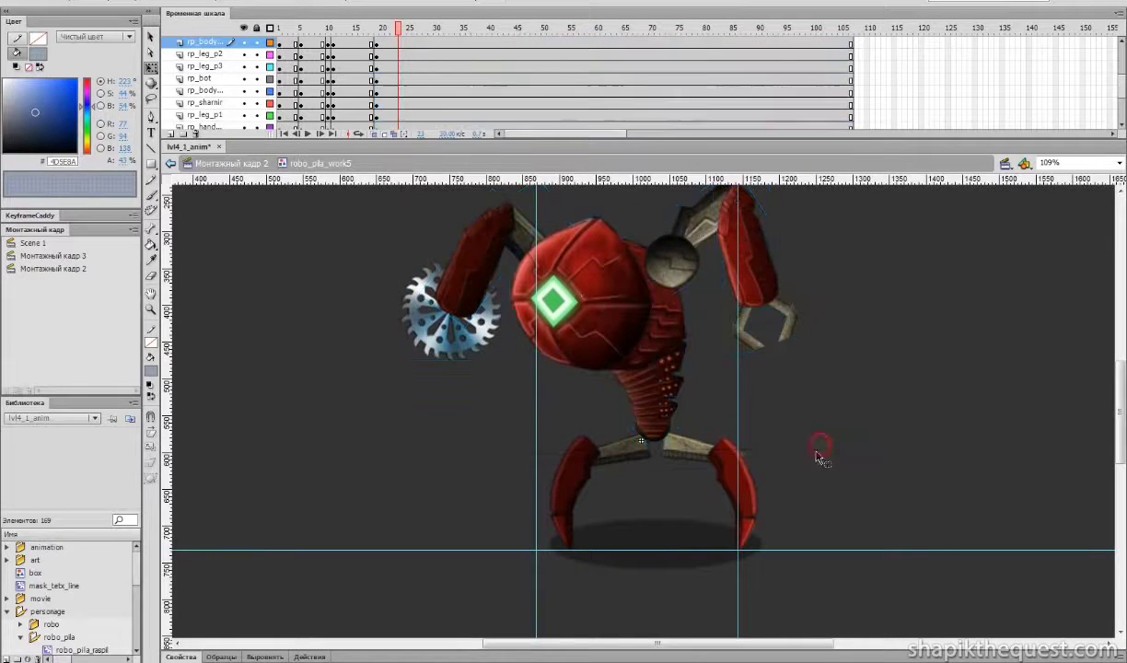
- Rotate the grey upper leg segments up to the torso base, and tilt both red lower legs outward to match
click(649, 464)
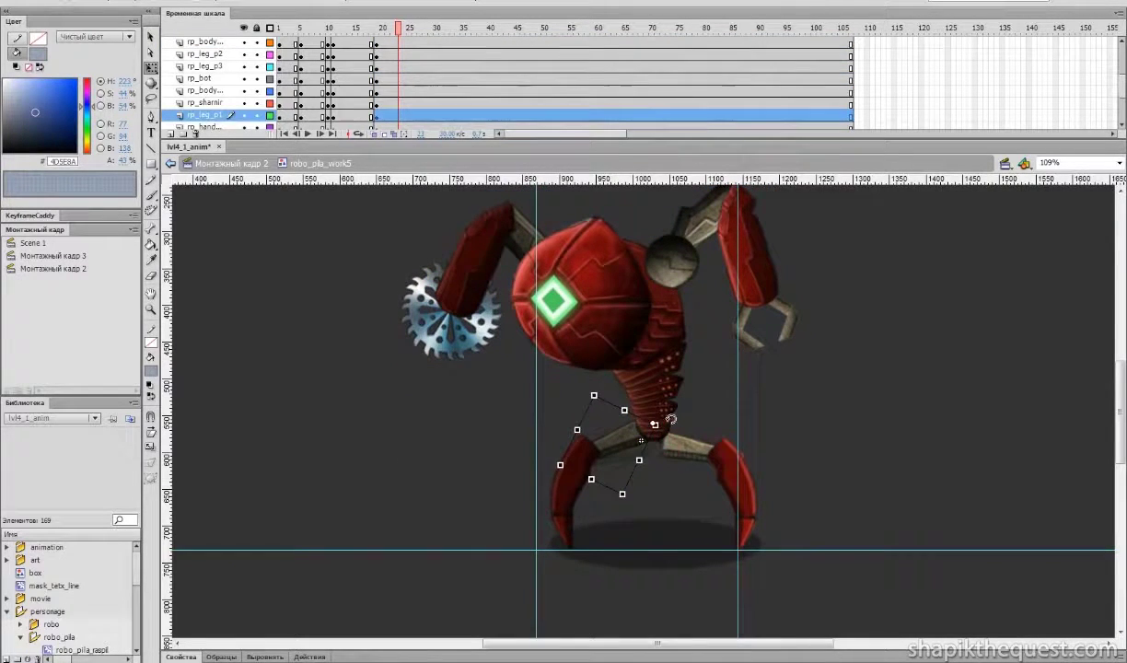
click(658, 431)
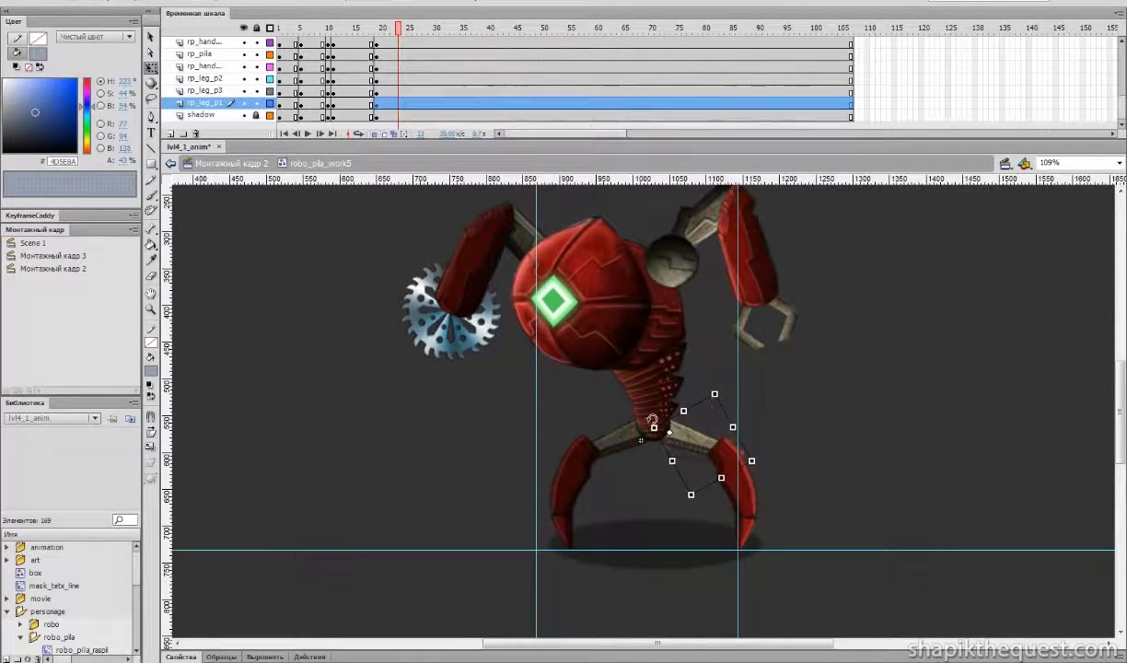
drag(499, 466, 573, 543)
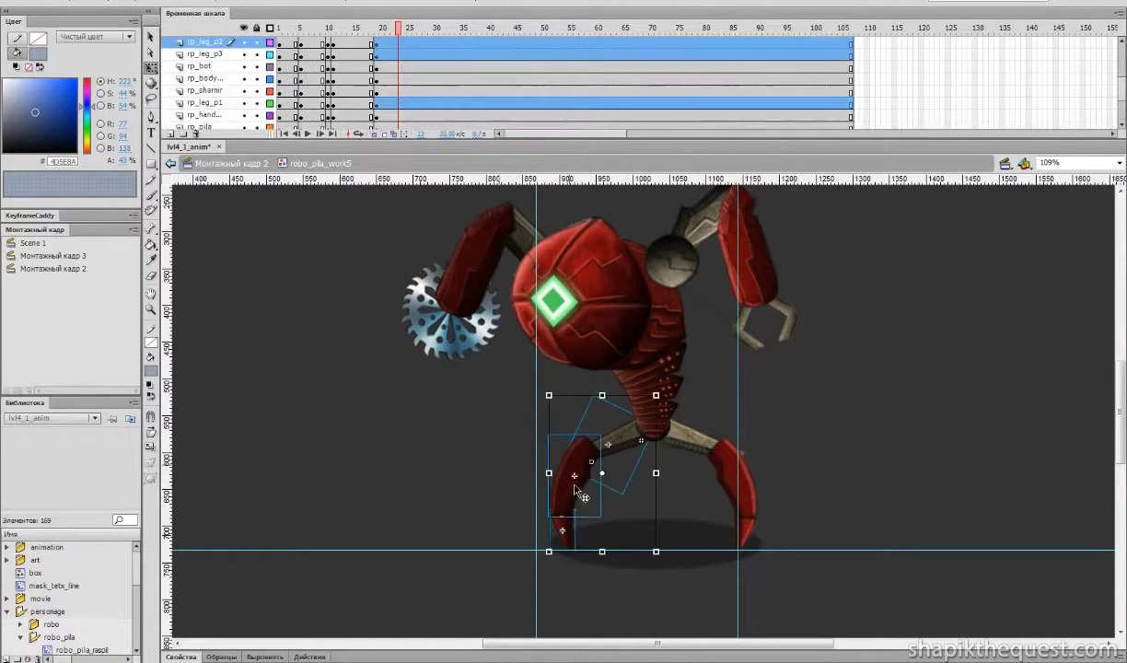
shift+click(613, 444)
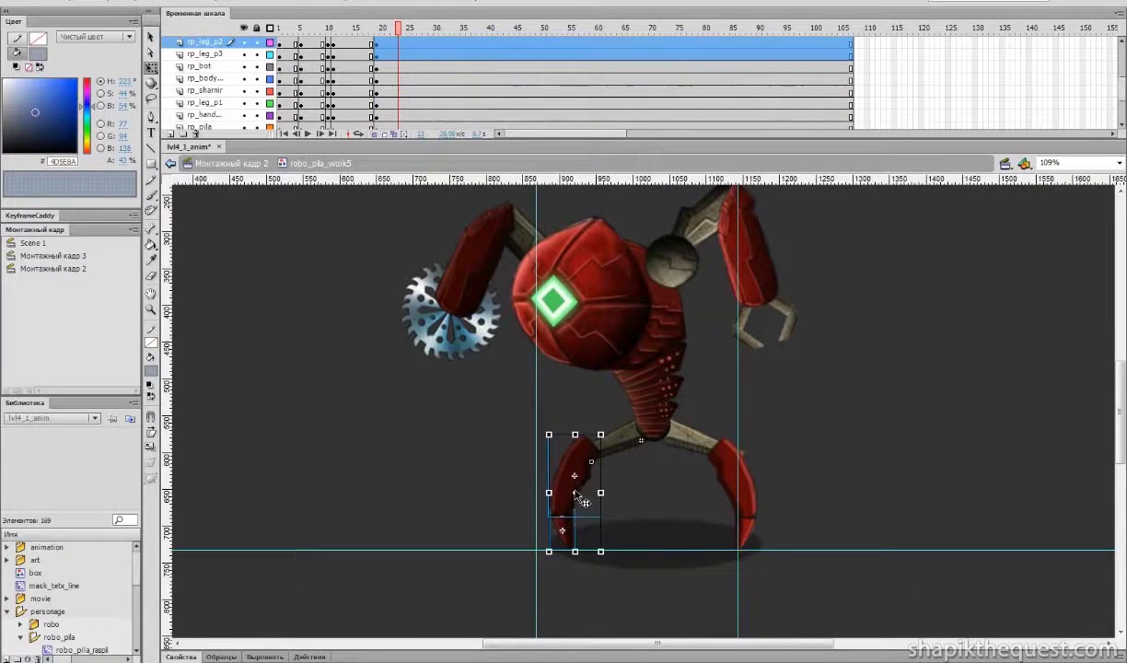
drag(602, 430, 563, 419)
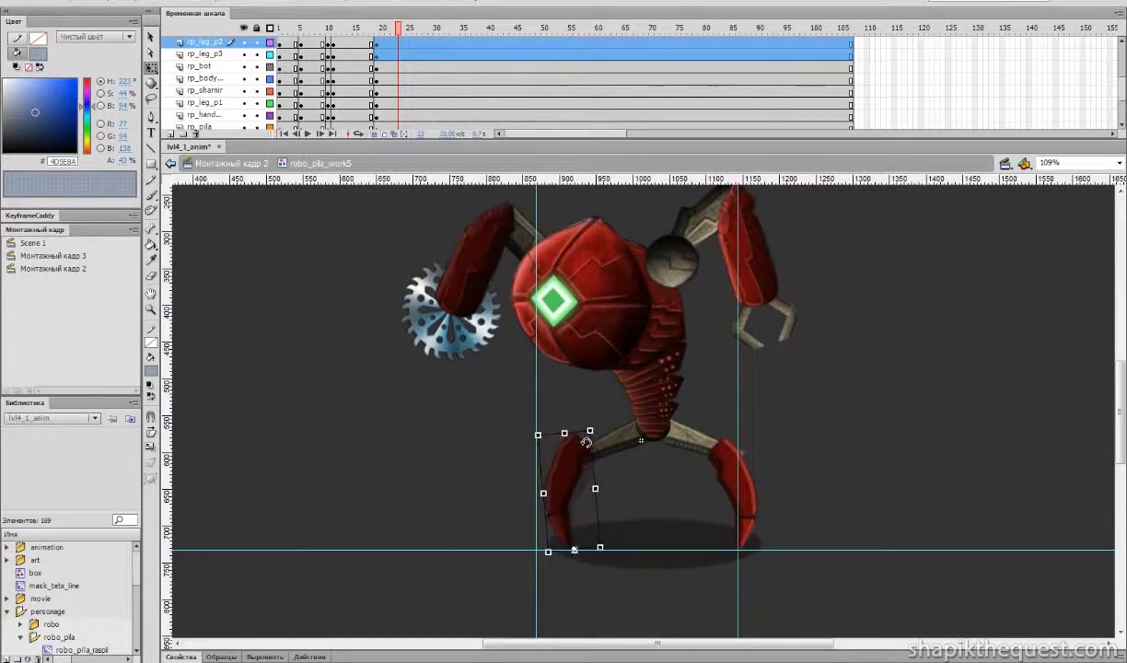
click(727, 497)
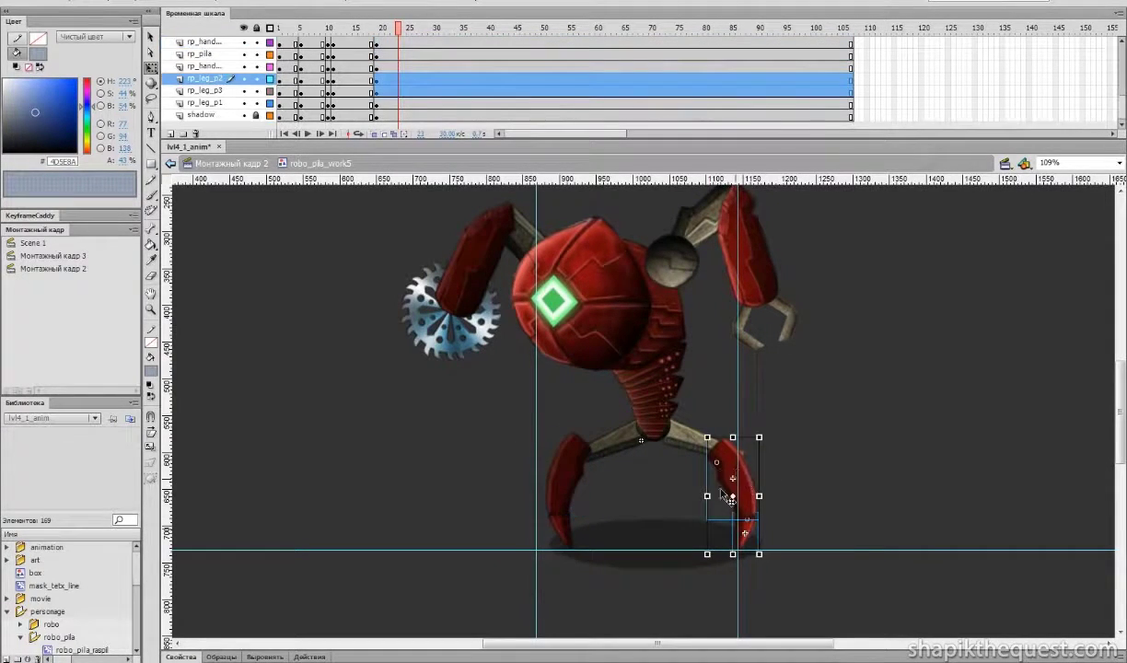
drag(770, 438, 779, 442)
- Rotate the red lower leg on the saw side slightly back clockwise, and compare the pose on the timeline
click(843, 428)
drag(368, 28, 390, 52)
click(564, 500)
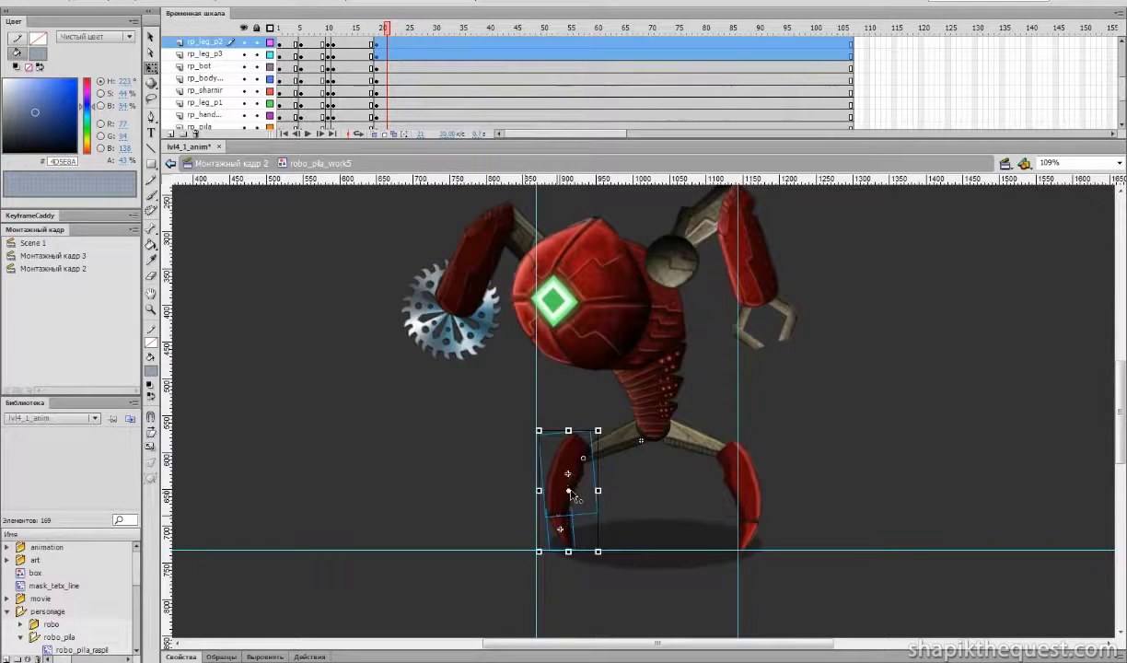
mouse_move(599, 422)
mouse_down()
mouse_move(578, 409)
mouse_move(598, 416)
mouse_up()
click(656, 521)
drag(373, 30, 393, 36)
- Rotate the whole saw arm down from the shoulder, and swing its red forearm and saw outward from the elbow
scroll(686, 309, up, 1)
scroll(682, 307, down, 1)
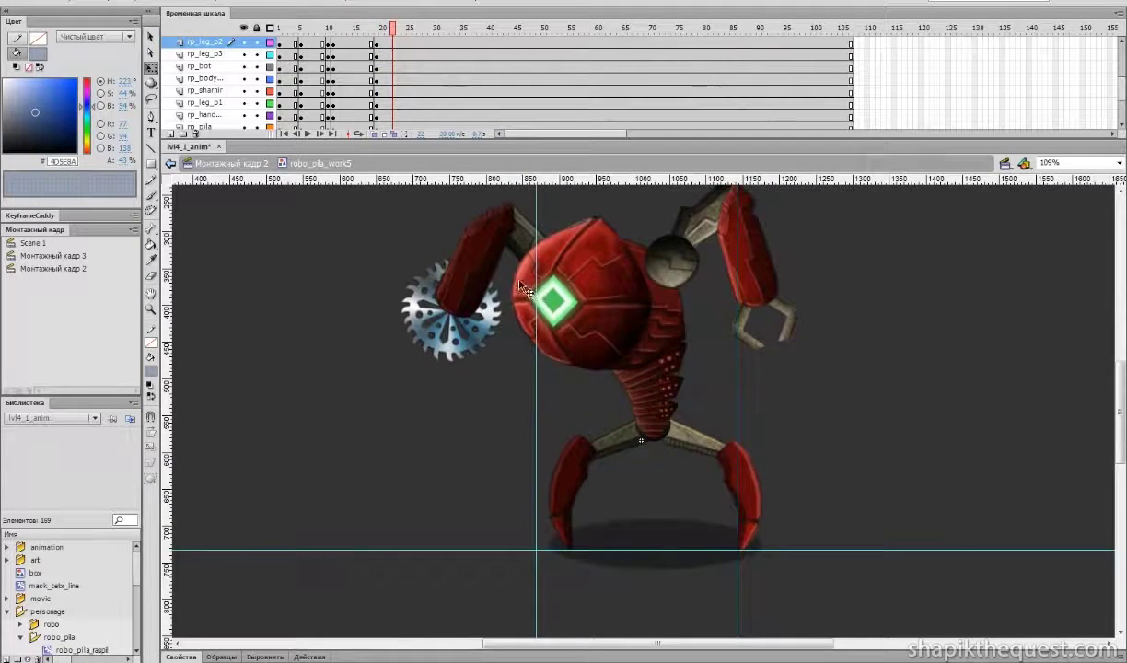
scroll(457, 359, up, 3)
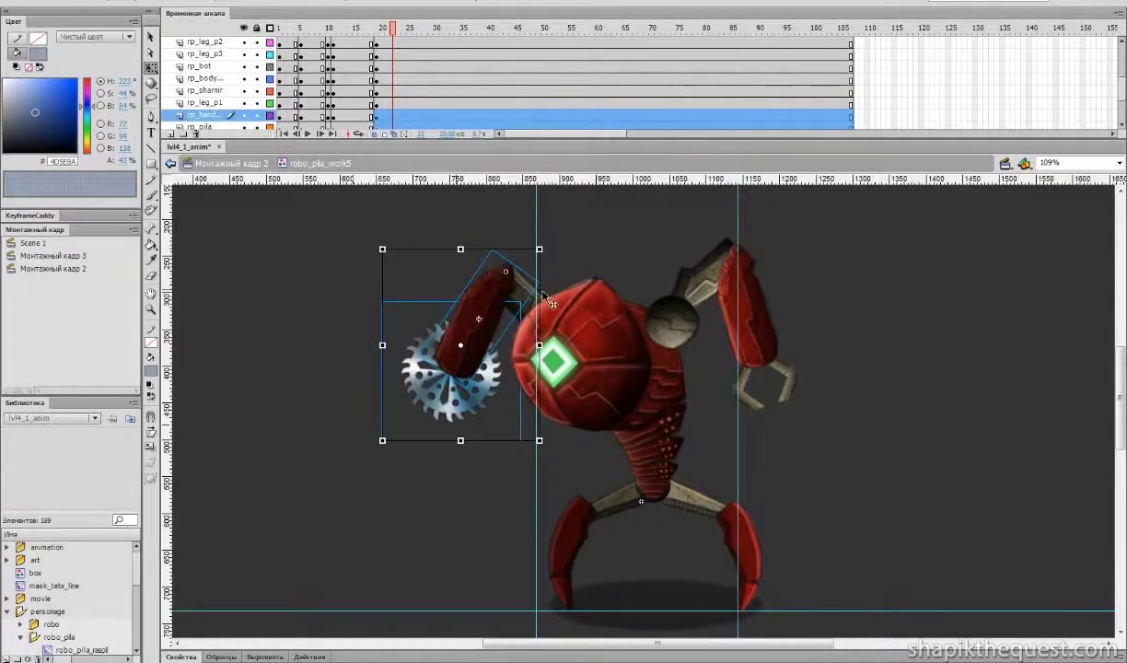
shift+click(535, 289)
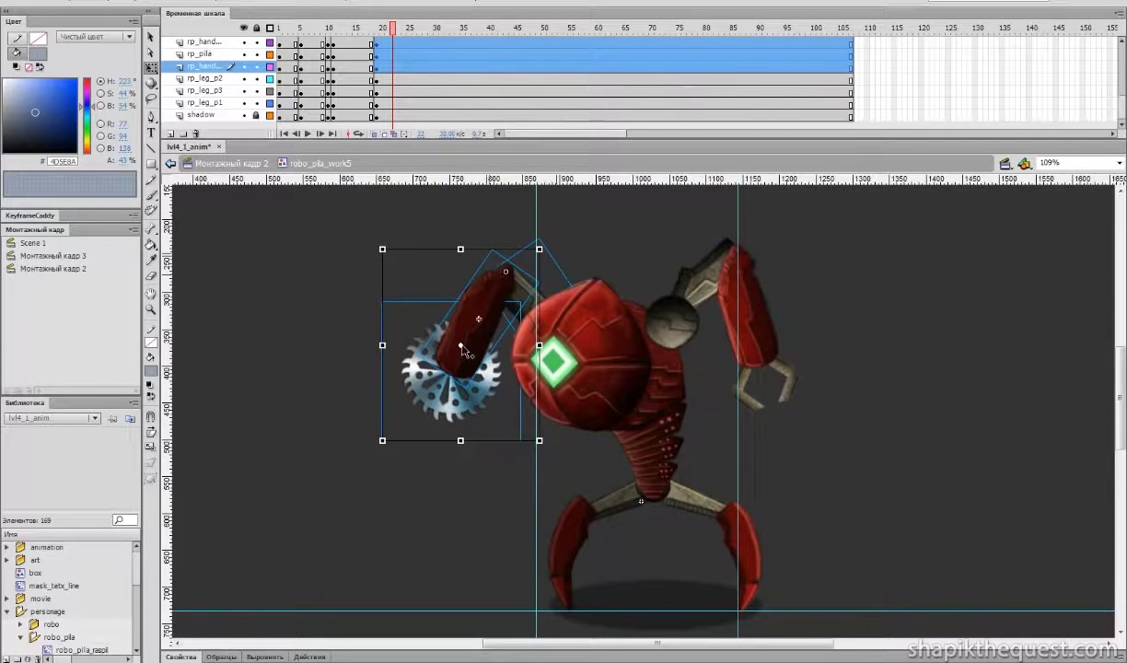
drag(380, 241, 365, 331)
shift+click(532, 295)
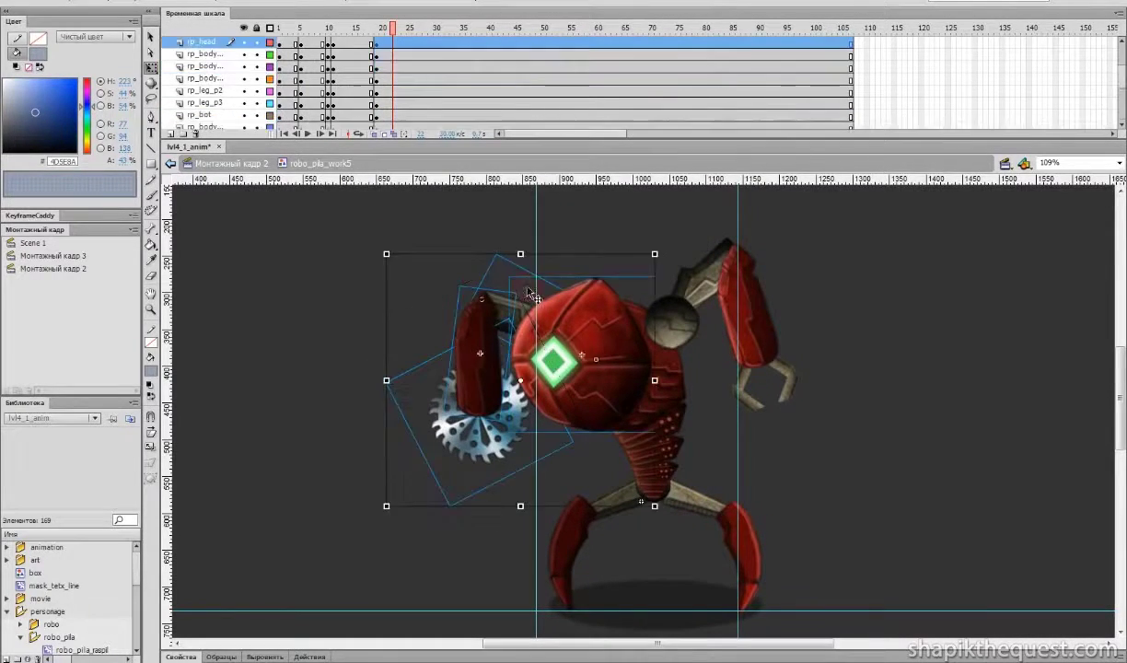
shift+click(523, 296)
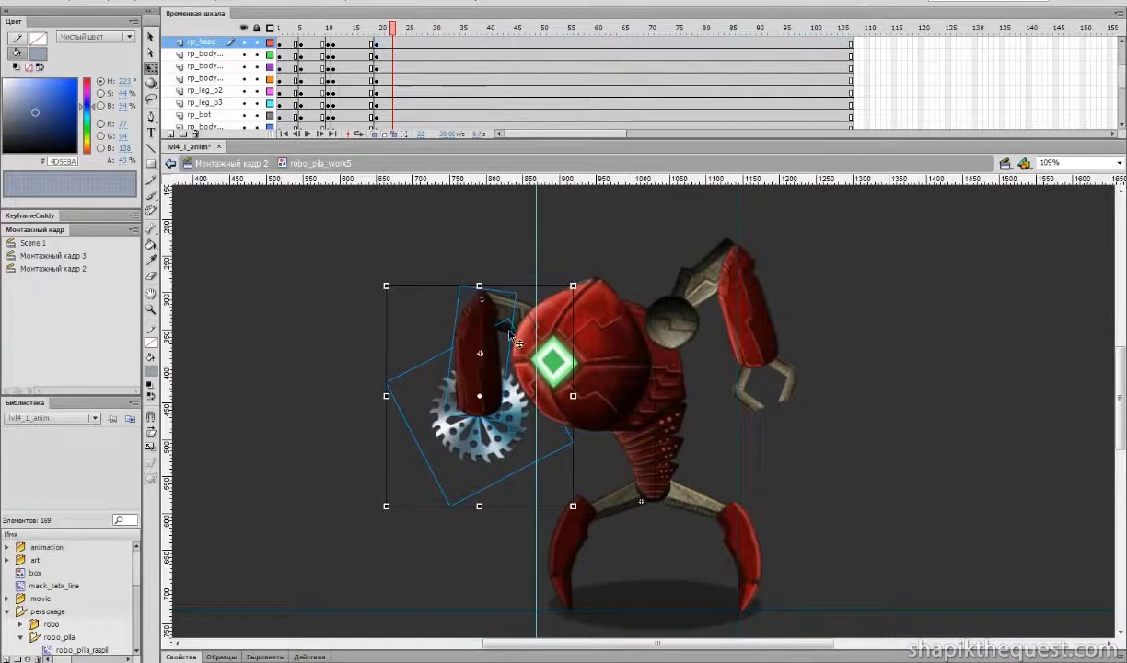
drag(481, 398, 476, 383)
drag(594, 511, 458, 521)
- Rotate the claw arm clockwise at the shoulder, and swing its red forearm and claw outward away from the body
drag(820, 238, 700, 290)
drag(886, 438, 683, 308)
key(ctrl+z)
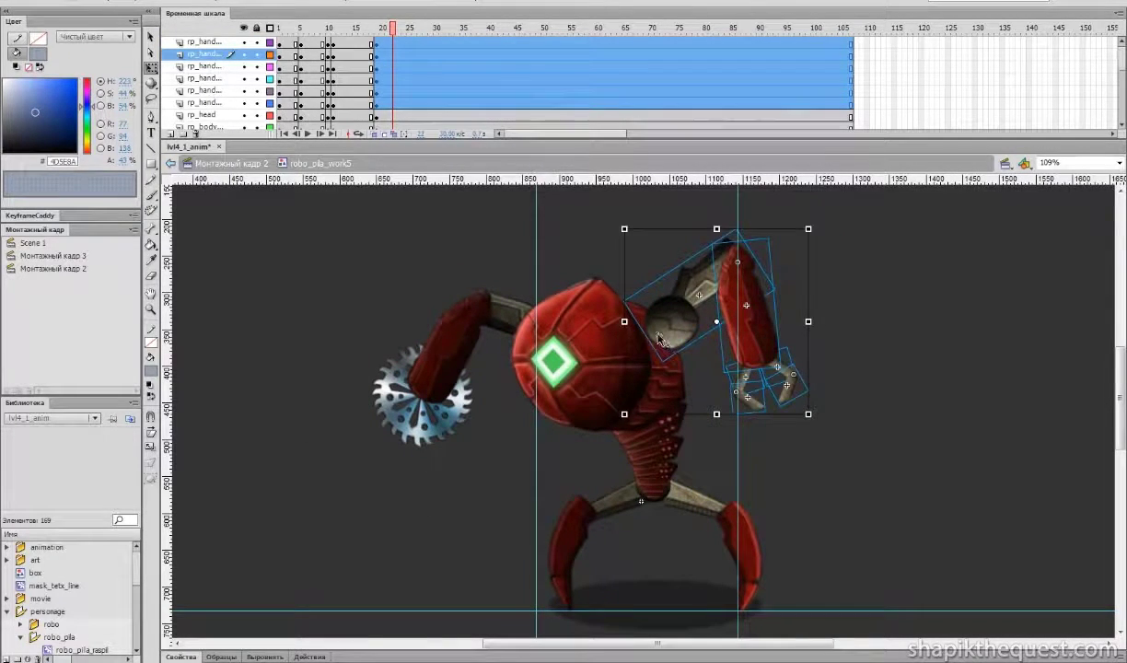
drag(813, 224, 845, 286)
shift+click(717, 318)
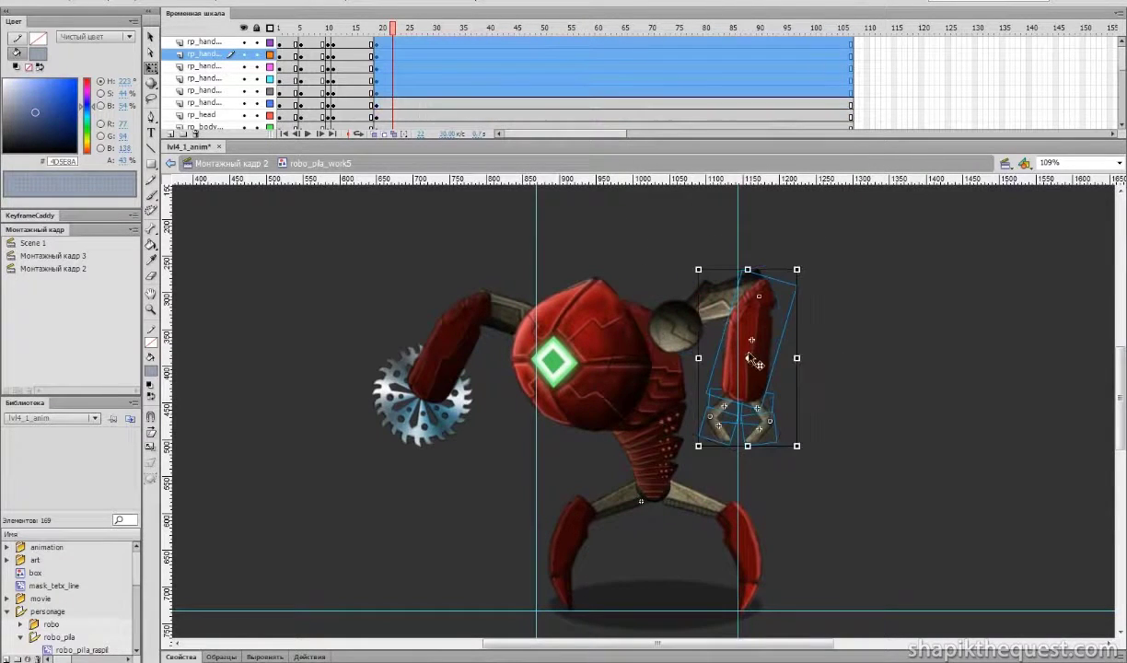
drag(810, 451, 905, 391)
click(923, 418)
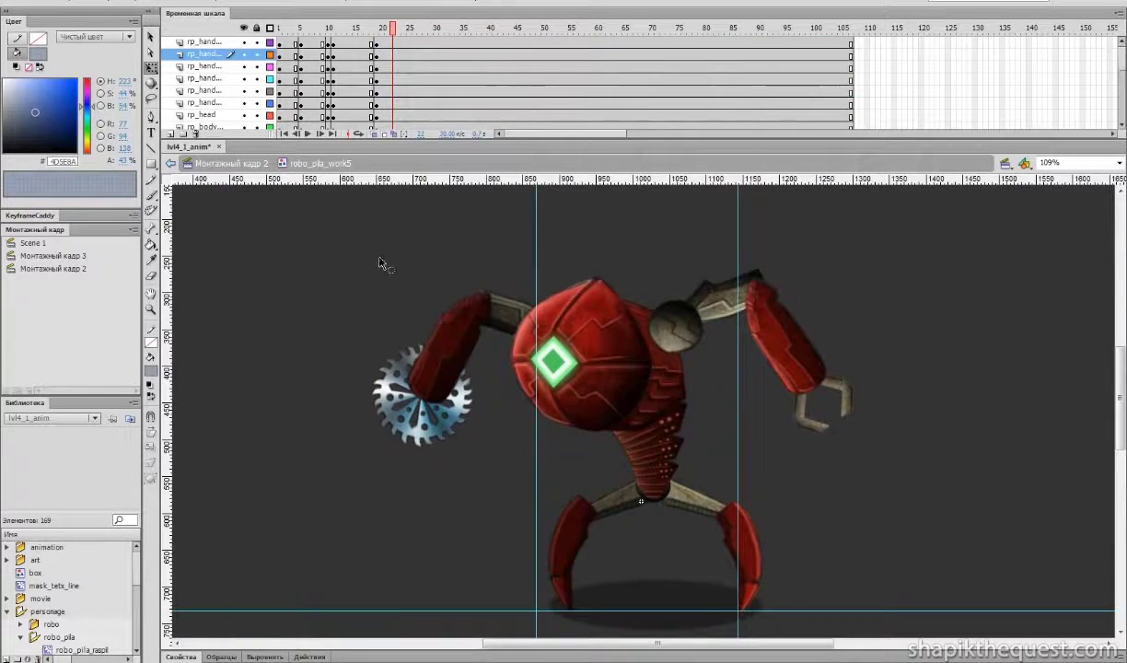
- Select the head, both arms and the upper torso, and nudge them slightly up and toward the claw side
drag(310, 255, 910, 396)
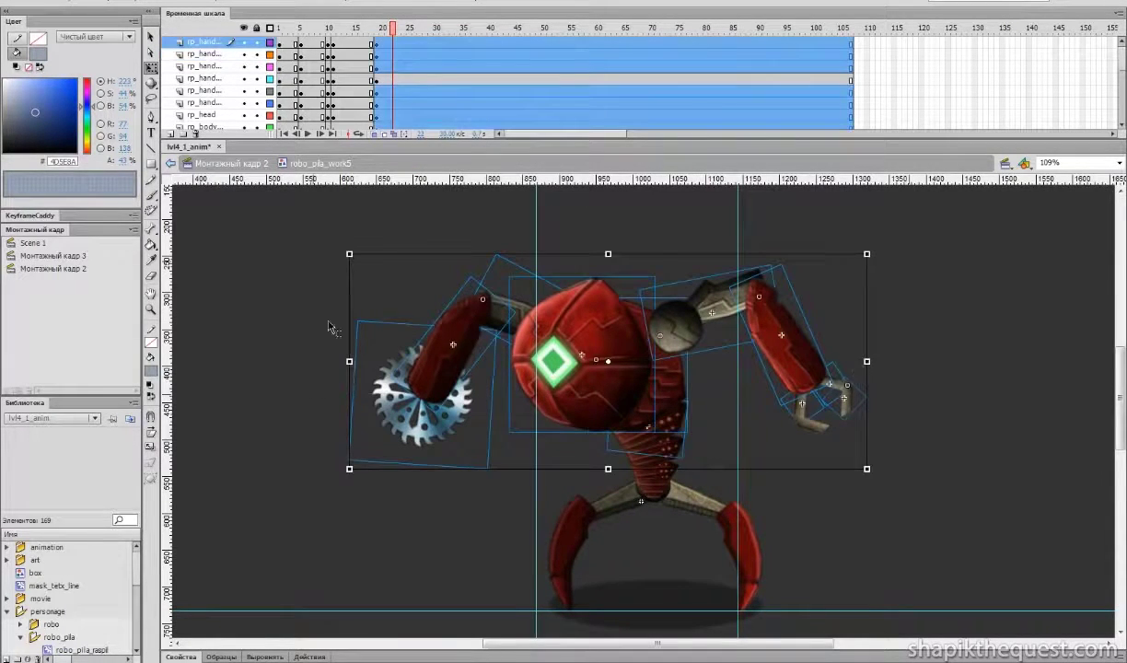
shift+click(663, 453)
key(Up)
key(Up)
key(Up)
key(Up)
key(Up)
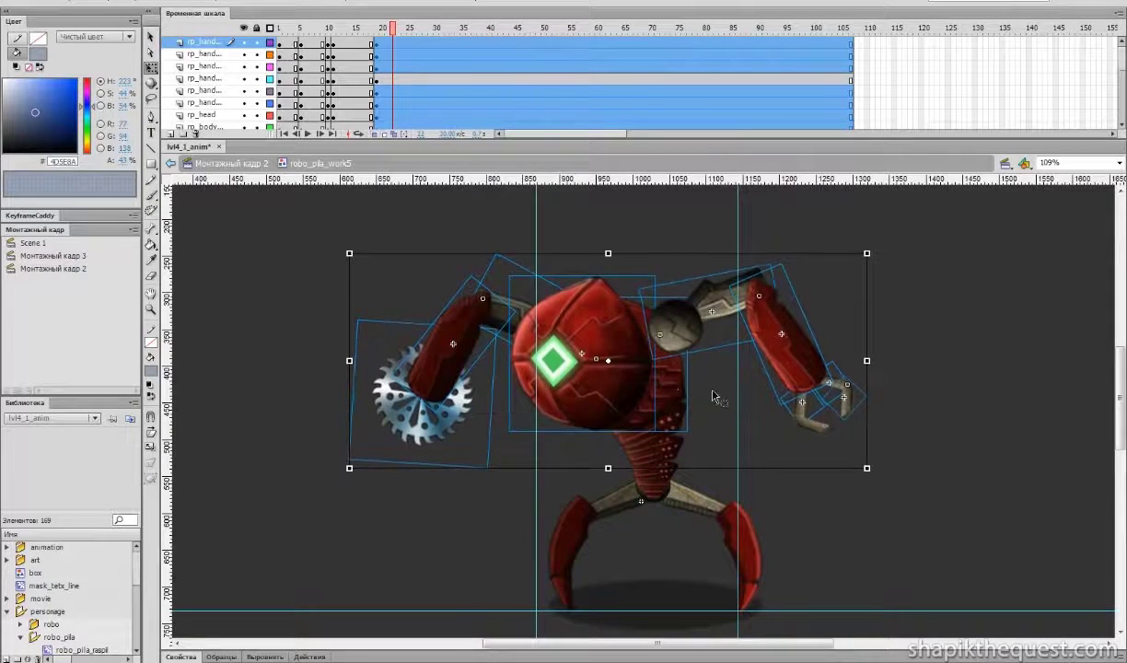
key(Right)
key(Right)
click(970, 402)
- Rotate the middle torso segment slightly, and nudge it up and toward the saw side to meet the upper torso
click(666, 437)
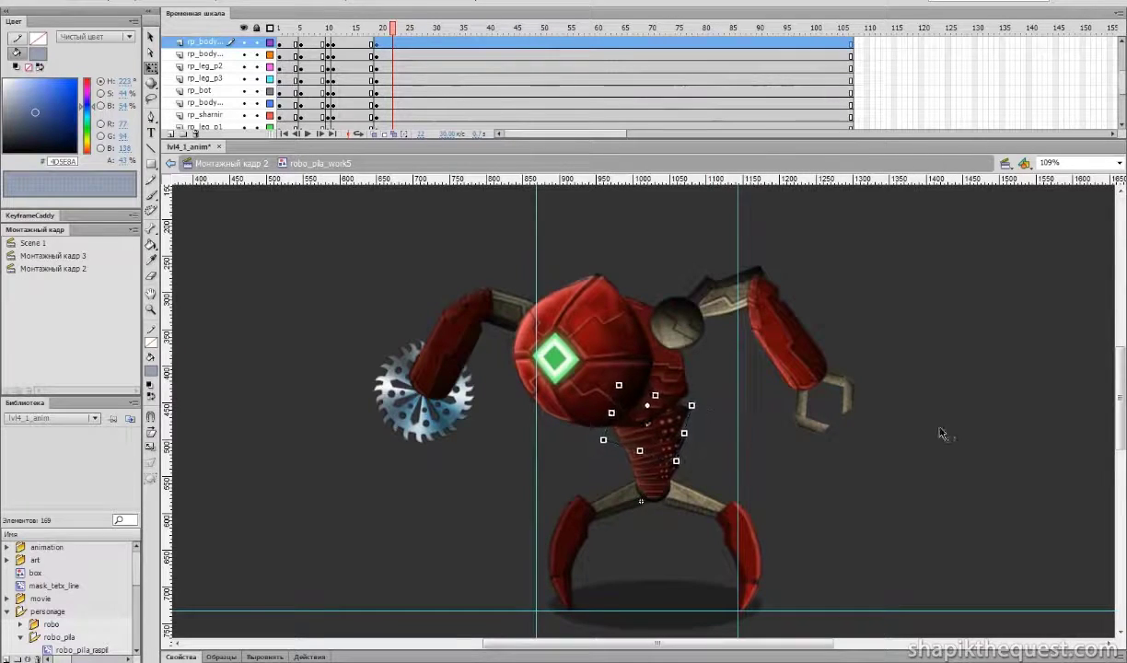
click(941, 432)
click(656, 437)
drag(697, 432, 691, 479)
key(Left)
key(Left)
key(Left)
key(Up)
key(Up)
key(Up)
key(Up)
click(770, 453)
- Fine-tune the lower torso segment above the hip joint so the torso forms a continuous line
click(661, 471)
click(757, 464)
click(653, 467)
click(646, 475)
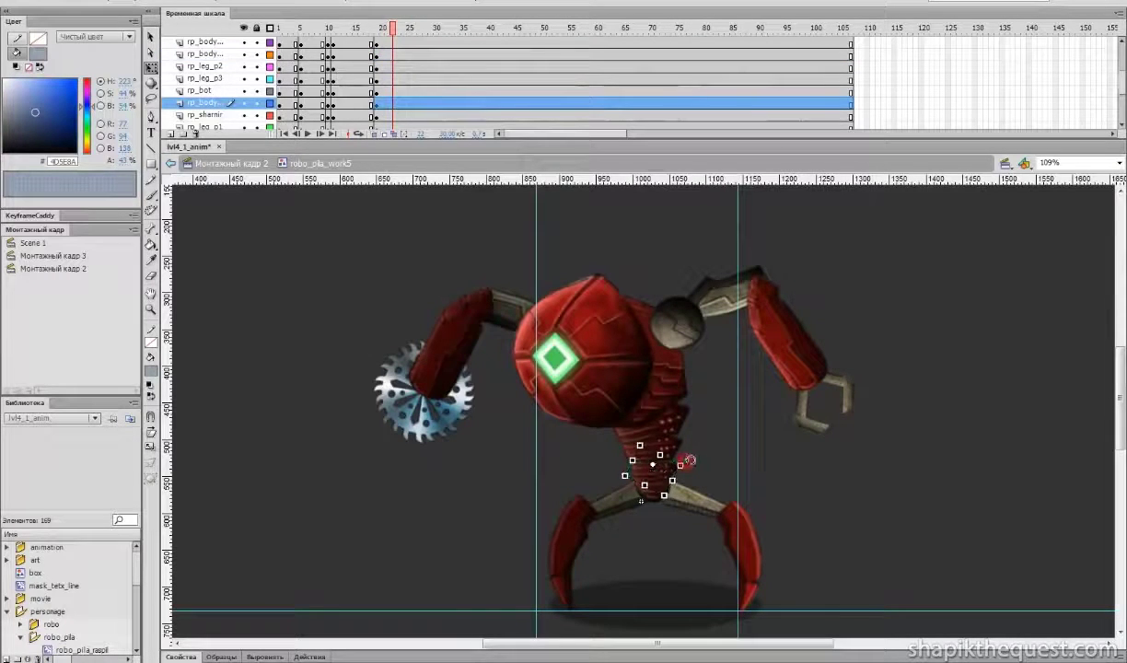
click(654, 489)
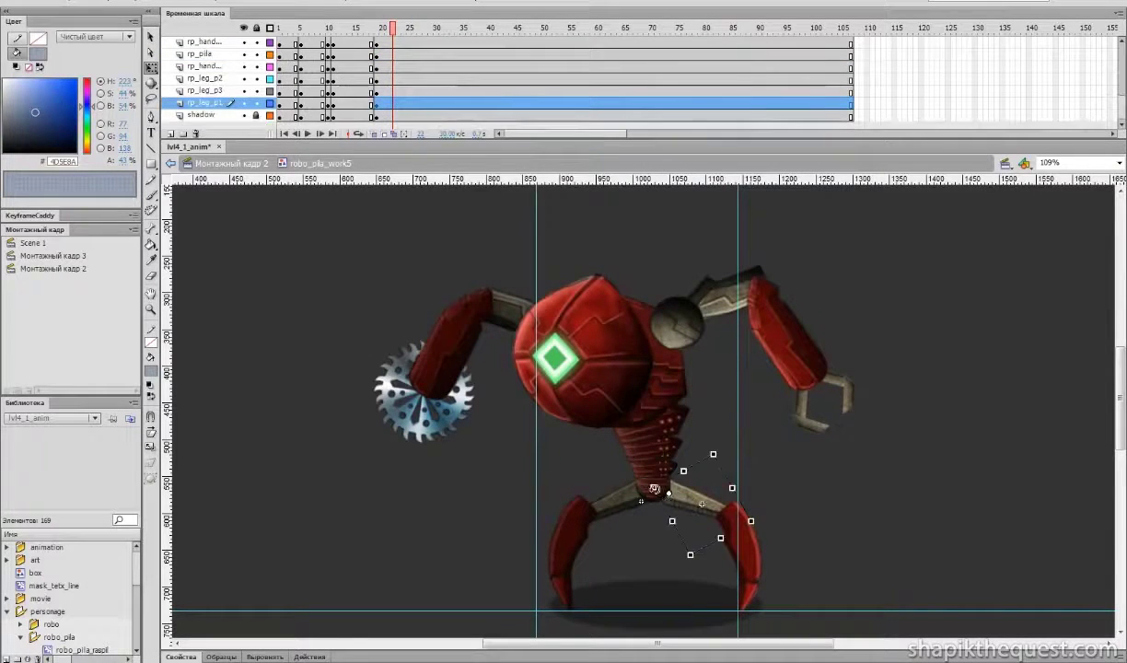
click(753, 455)
click(656, 488)
click(790, 486)
- Insert keyframes on all body-part layers at frame 30 and at frame 41 to hold the raised pose
drag(373, 28, 426, 51)
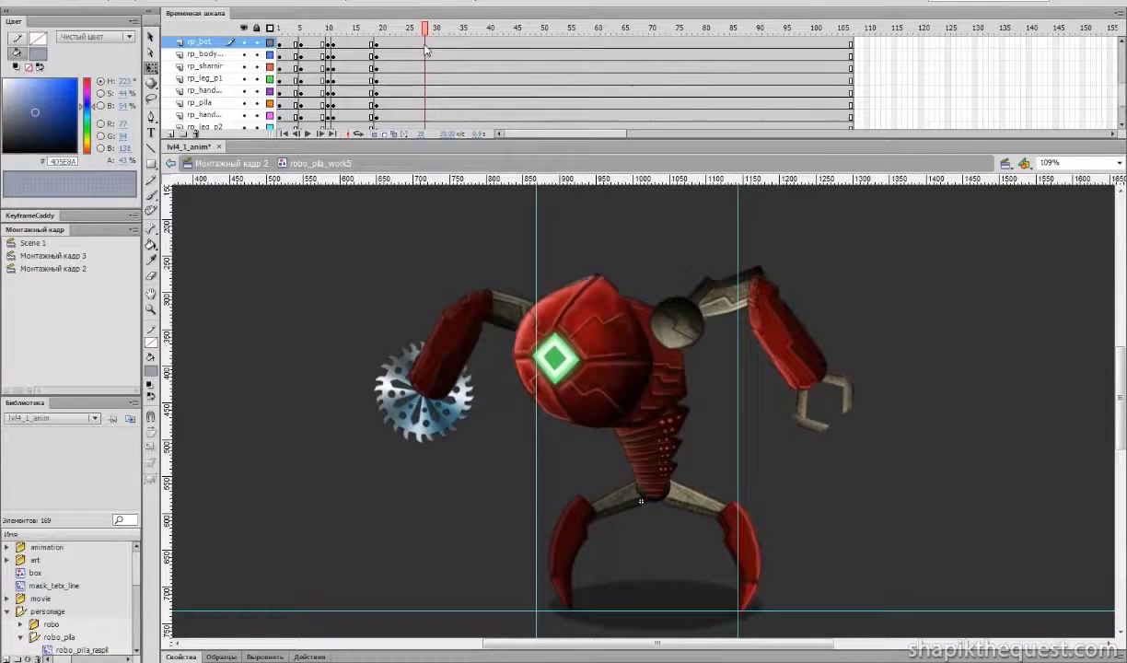
drag(426, 51, 439, 206)
scroll(434, 48, up, 5)
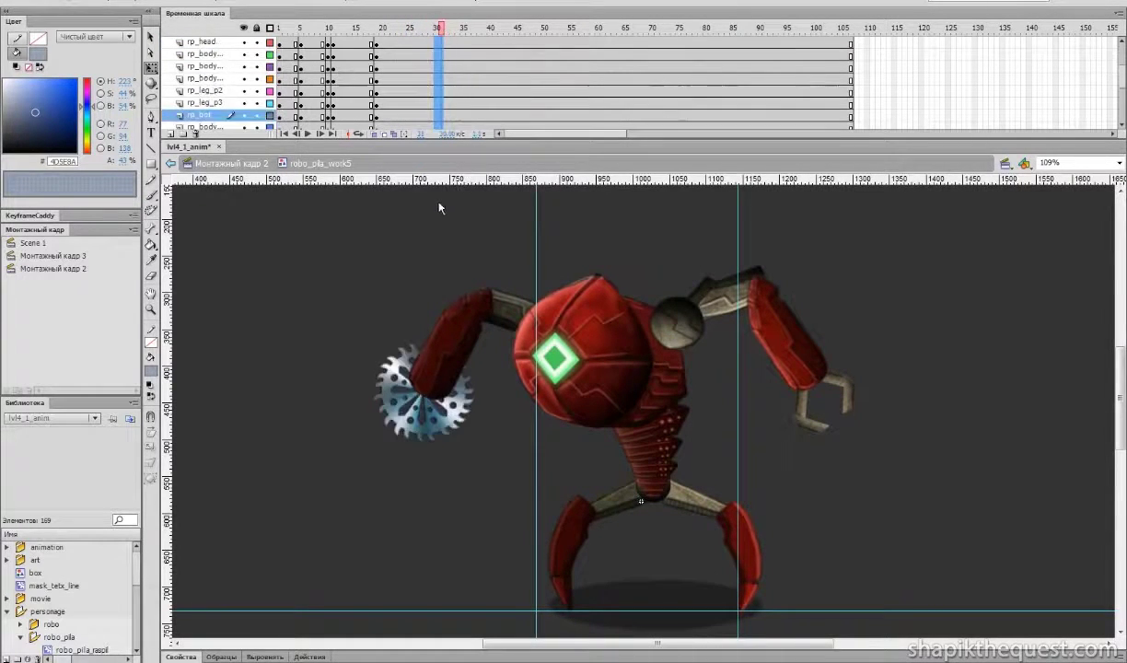
key(F6)
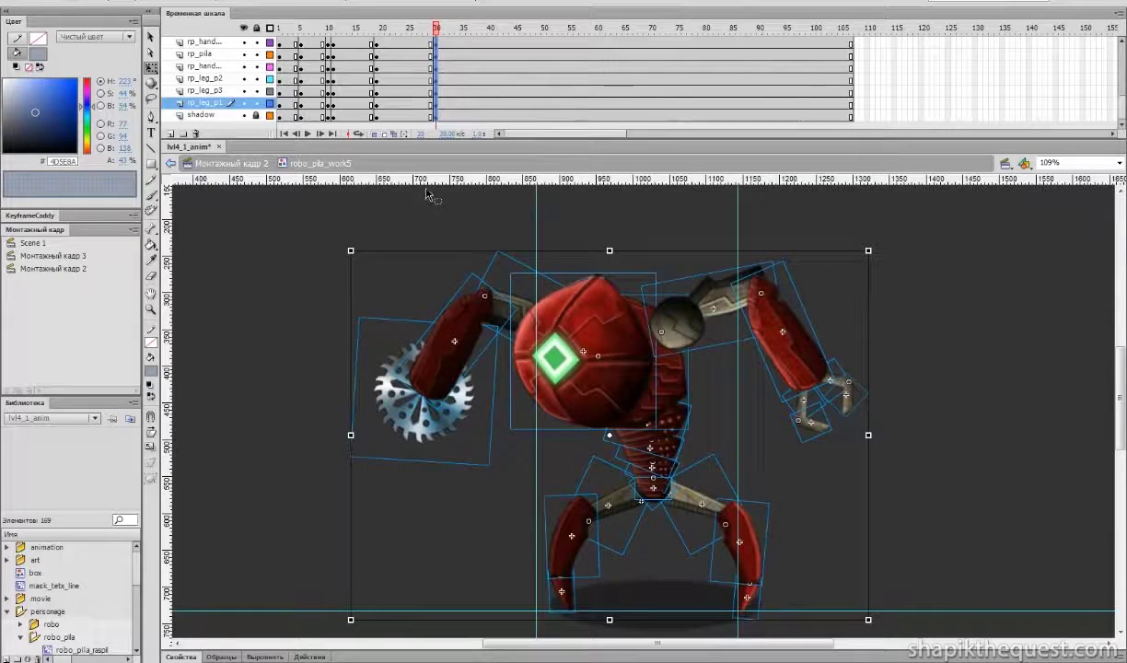
drag(431, 28, 495, 32)
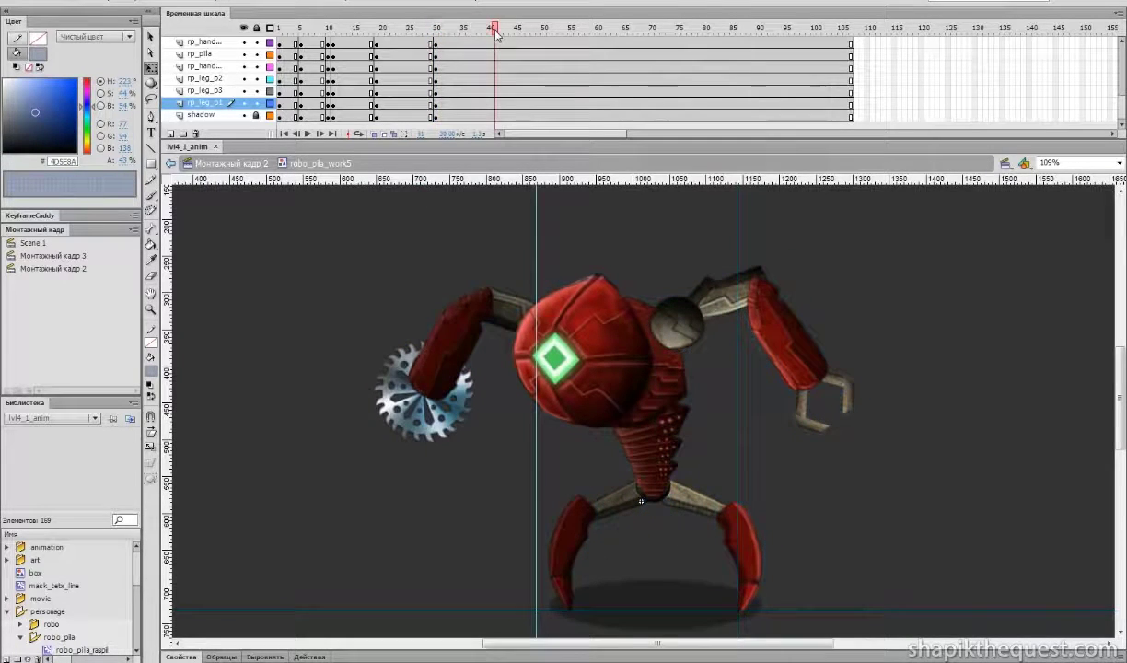
drag(495, 118, 497, 9)
key(F6)
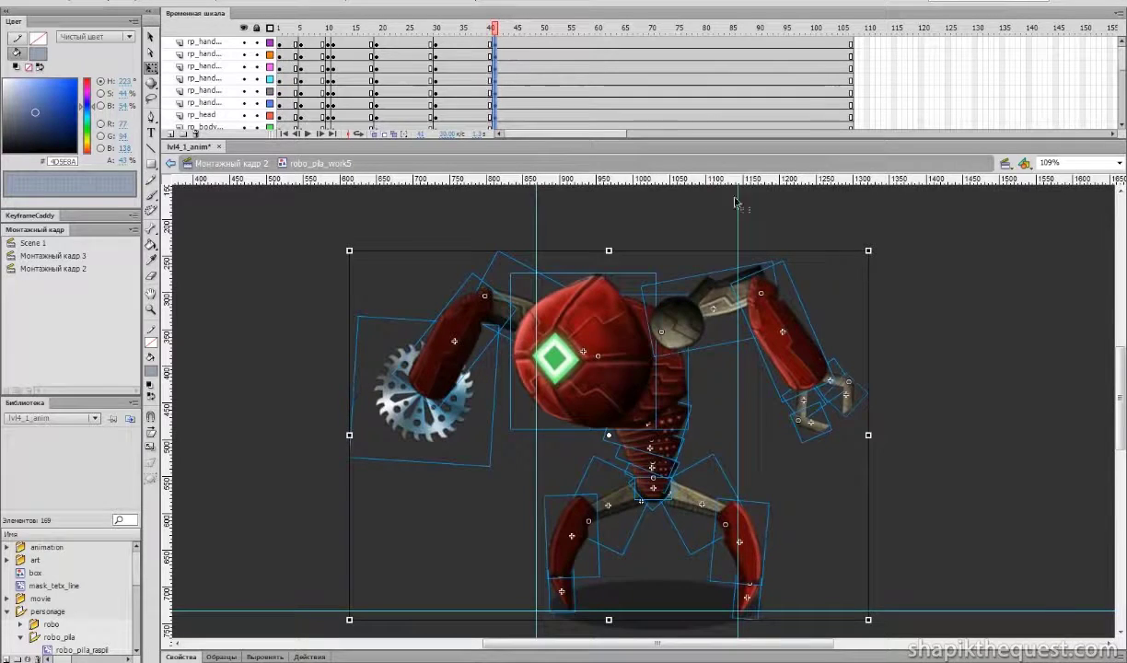
click(929, 300)
drag(362, 276, 879, 408)
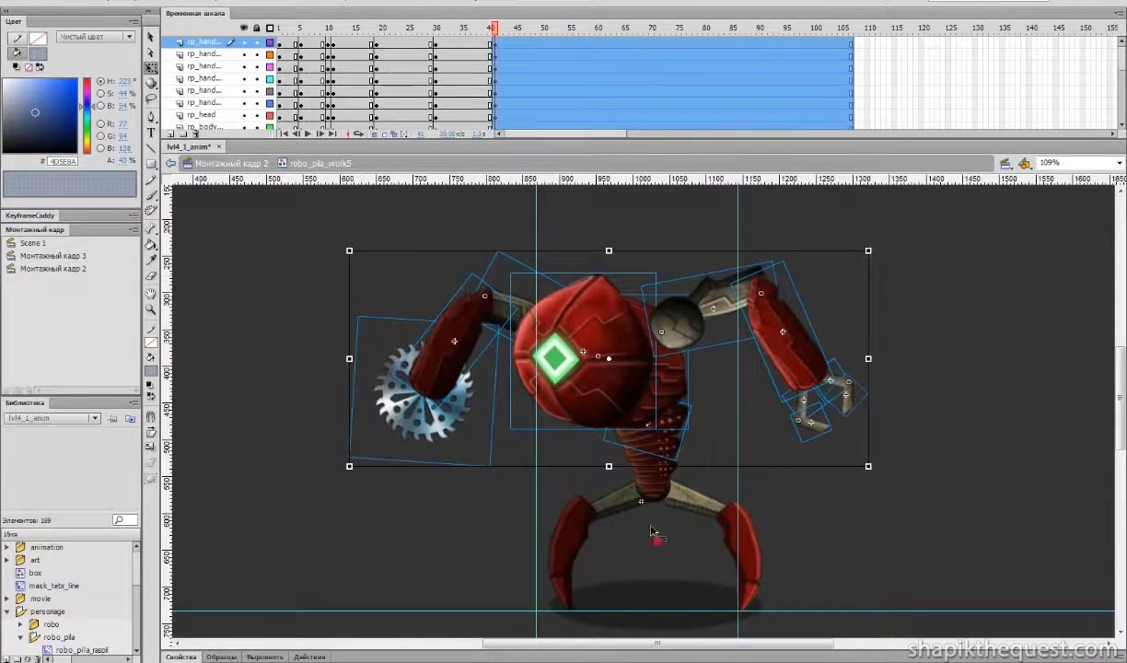
shift+click(657, 457)
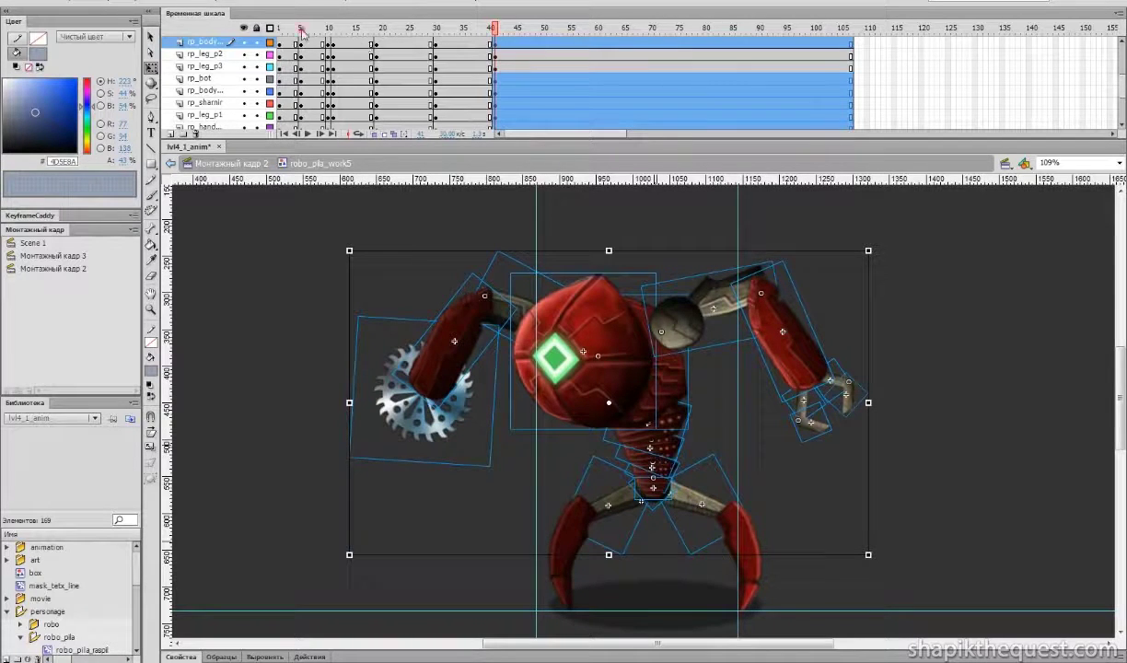
- Copy the crouched-pose keyframes of all body-part layers from frame 5, and paste them at frame 53
click(302, 31)
scroll(302, 50, up, 3)
drag(301, 42, 301, 105)
right_click(300, 109)
click(355, 298)
drag(555, 119, 555, 13)
right_click(554, 42)
click(598, 248)
drag(555, 116, 561, 126)
scroll(575, 108, down, 4)
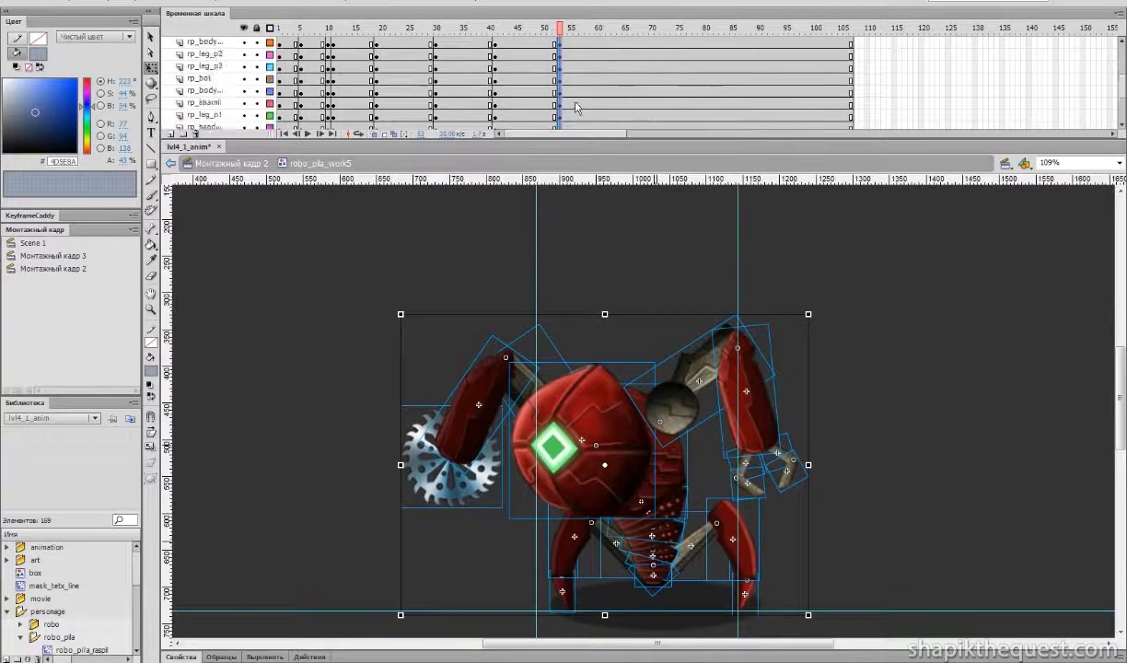
- Select the head, arms and torso without the legs, shift them toward the saw side and tilt them slightly counterclockwise
click(918, 472)
drag(845, 474, 338, 318)
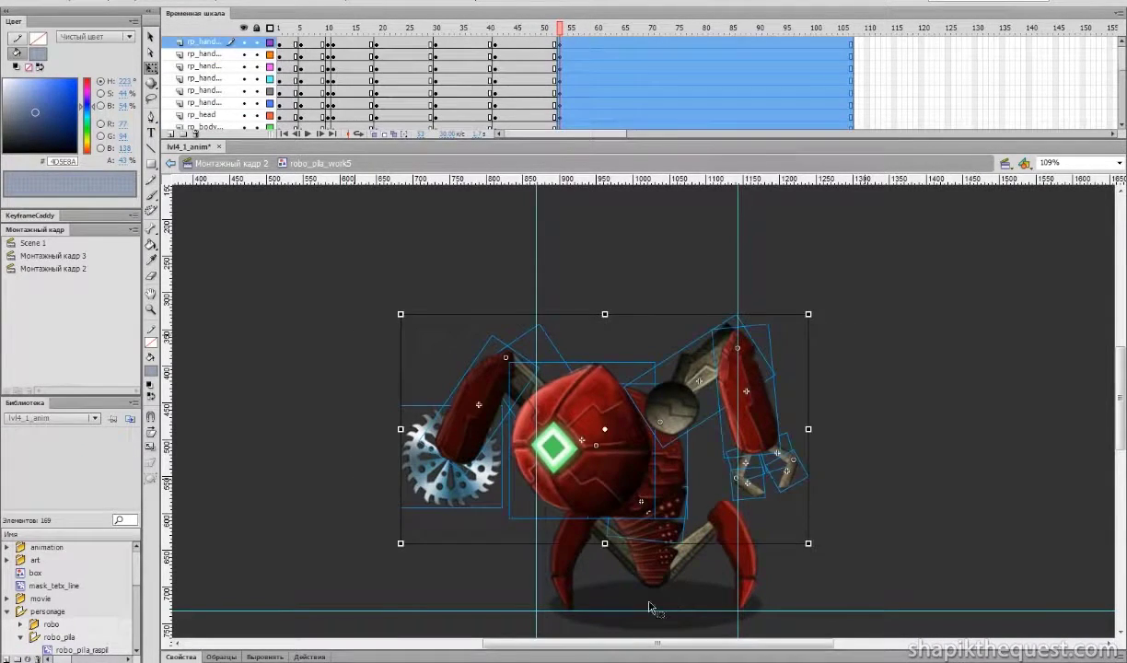
shift+click(652, 541)
shift+click(610, 548)
shift+click(678, 541)
drag(670, 476, 733, 477)
key(ctrl+z)
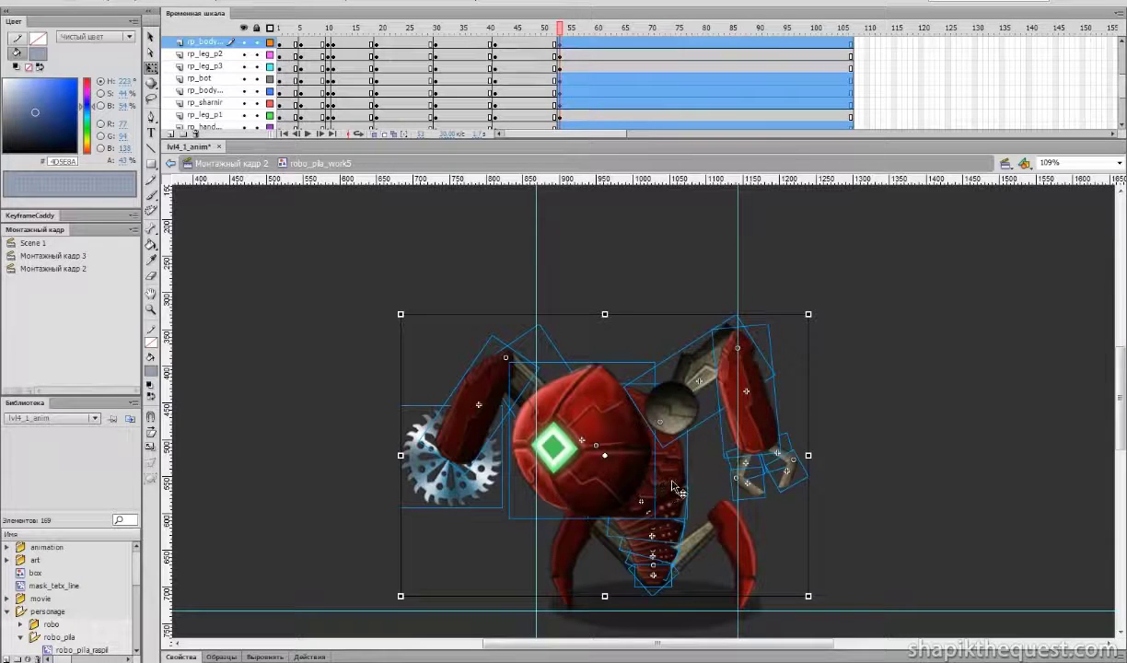
drag(670, 476, 595, 468)
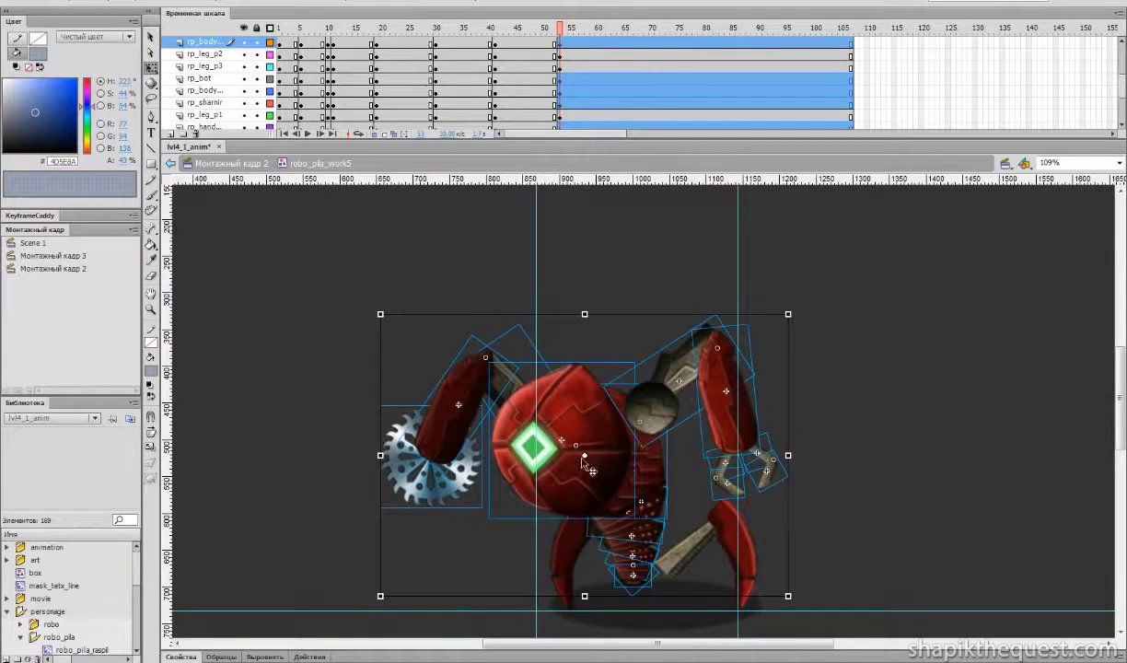
drag(782, 340, 755, 299)
mouse_move(633, 575)
mouse_down()
mouse_move(644, 552)
mouse_move(629, 572)
mouse_up()
- Align the claw-side upper leg with the shifted hip, and bring its red lower leg inward to match
click(684, 578)
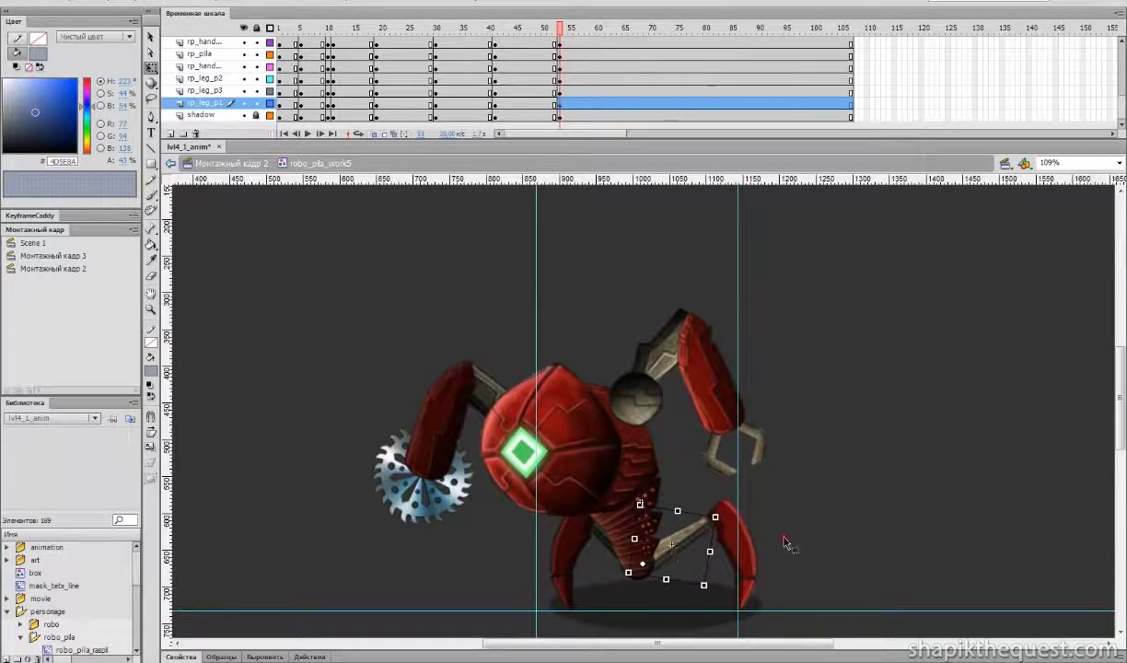
click(737, 563)
drag(748, 481, 718, 469)
- Select the head, both arms and the upper torso, and rotate them slightly clockwise around the torso joint
drag(314, 320, 505, 517)
shift+click(604, 397)
shift+click(637, 396)
shift+click(711, 382)
drag(808, 427, 704, 469)
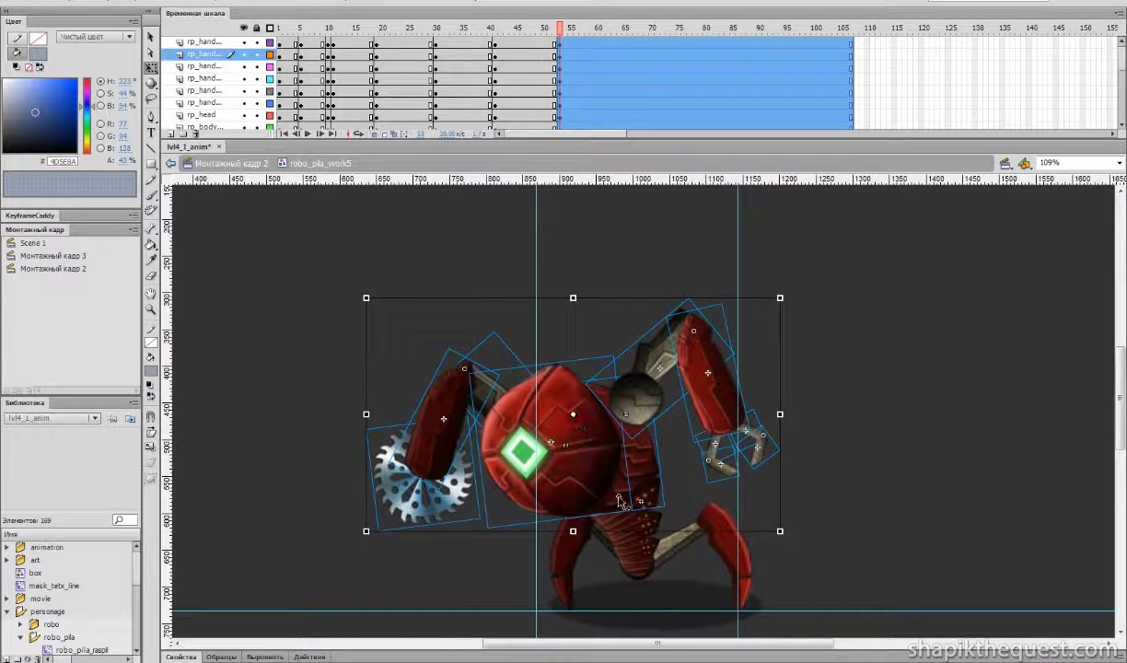
drag(786, 294, 800, 312)
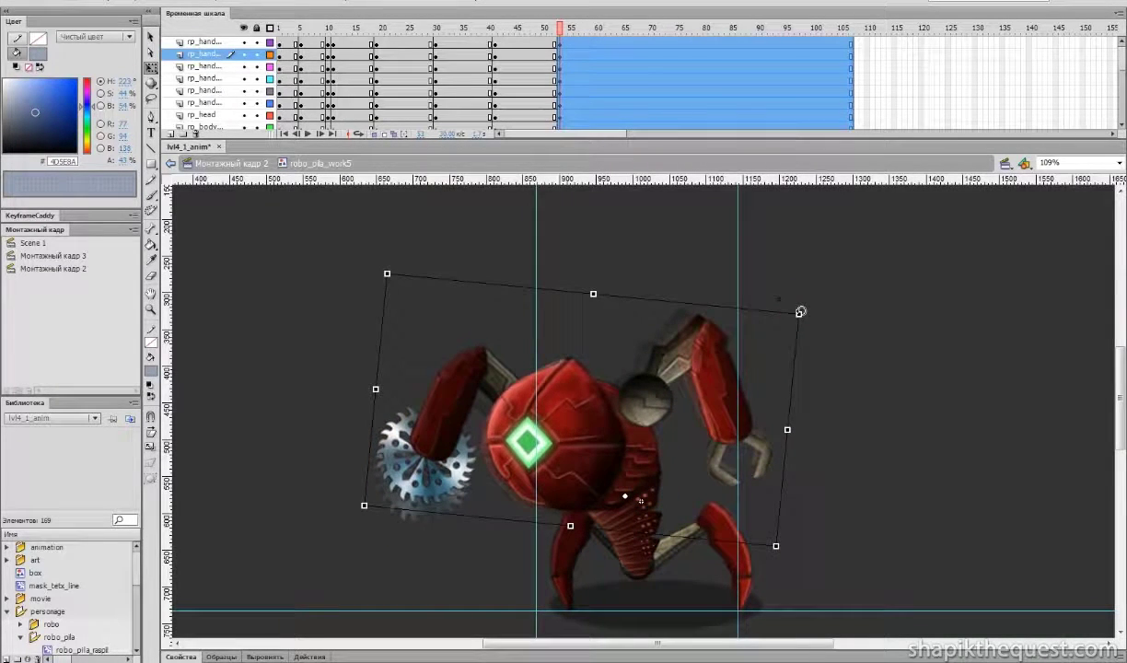
- Insert keyframes on all body-part layers at frame 61, and move the head, arms and torso over the claw-side leg
drag(558, 32, 611, 75)
drag(607, 34, 604, 201)
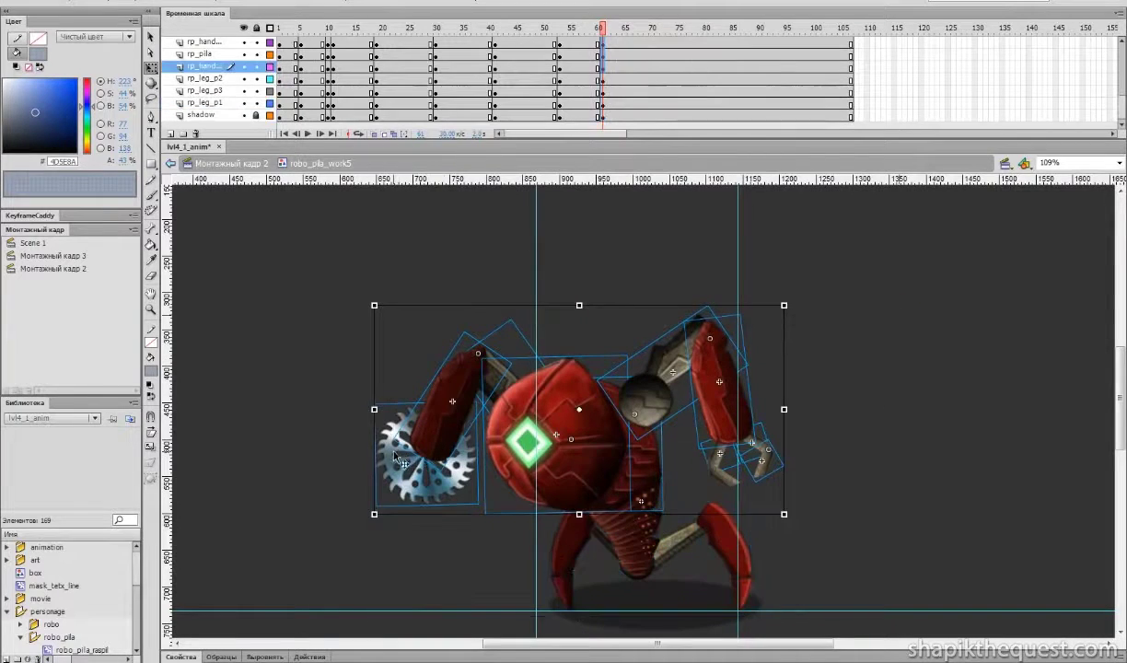
drag(649, 605, 628, 473)
shift+click(597, 553)
drag(596, 553, 742, 498)
drag(642, 479, 759, 472)
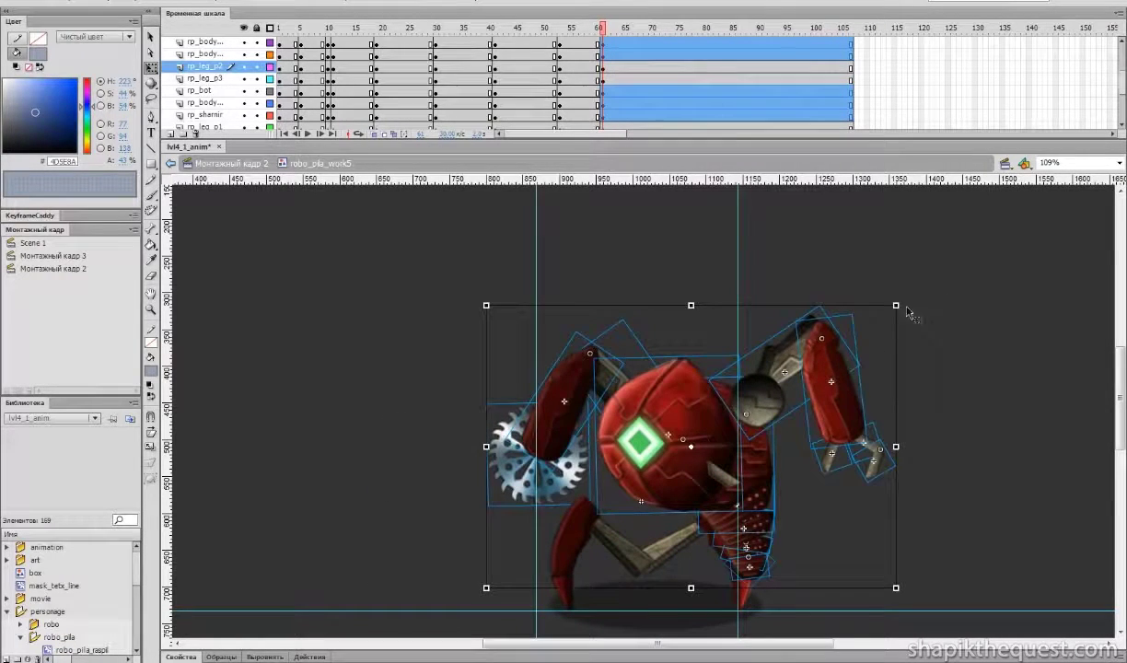
click(948, 546)
- Hide the torso segment layers plus rp_bot and rp_sharnir to expose the claw-side leg, keeping the rp_leg layers visible
click(746, 608)
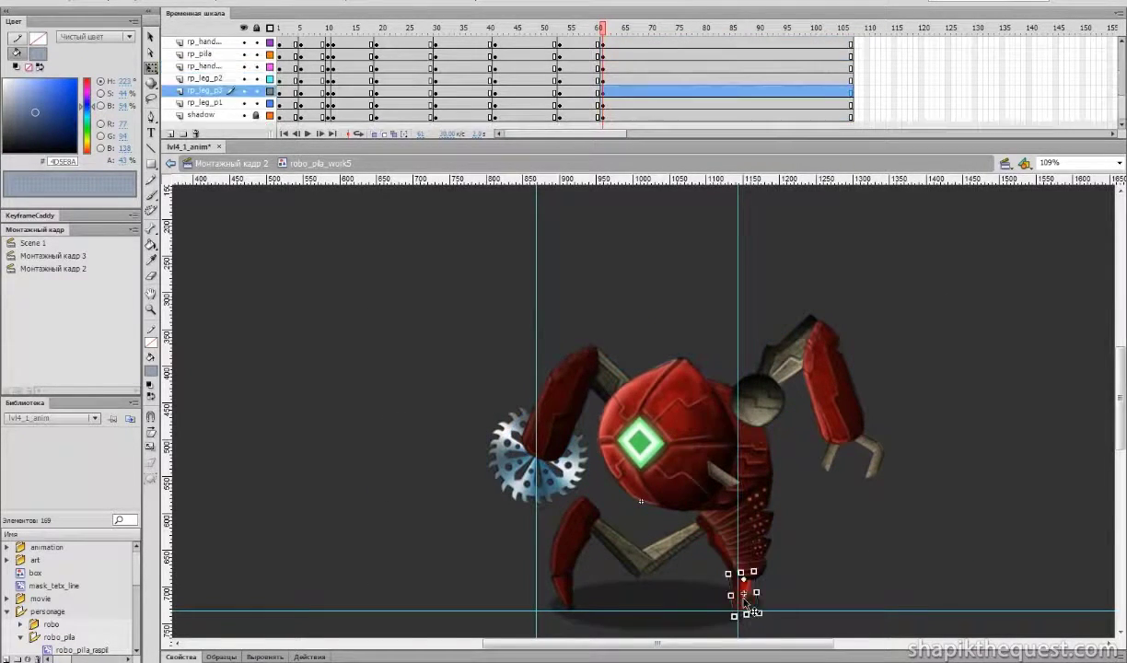
click(758, 486)
click(244, 42)
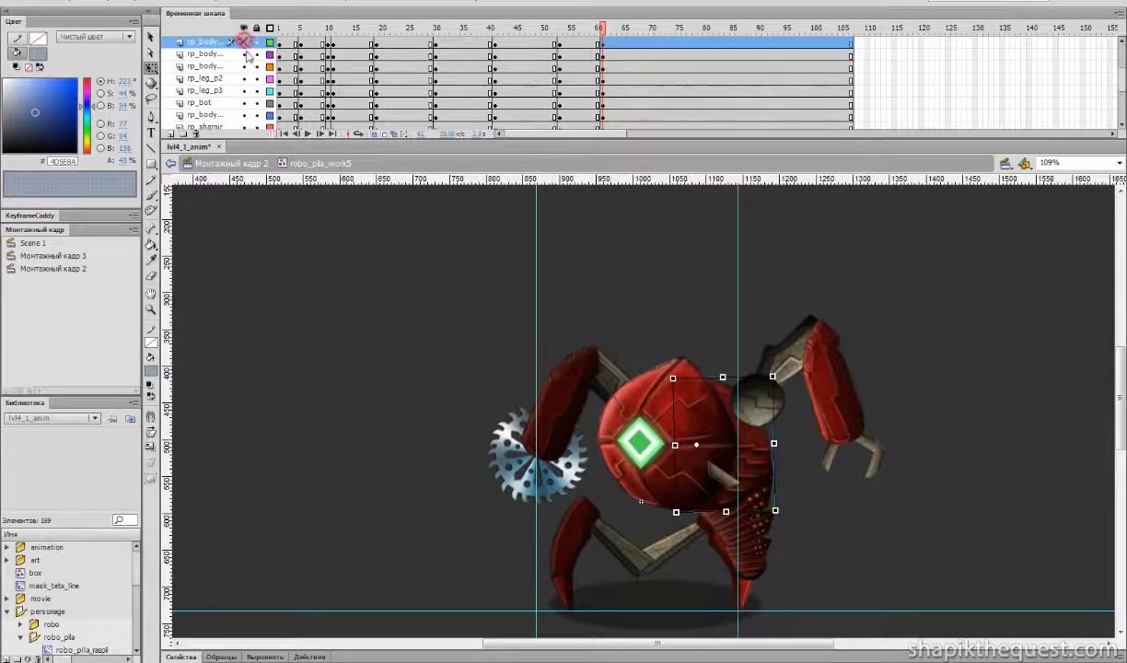
click(243, 54)
drag(243, 57, 245, 81)
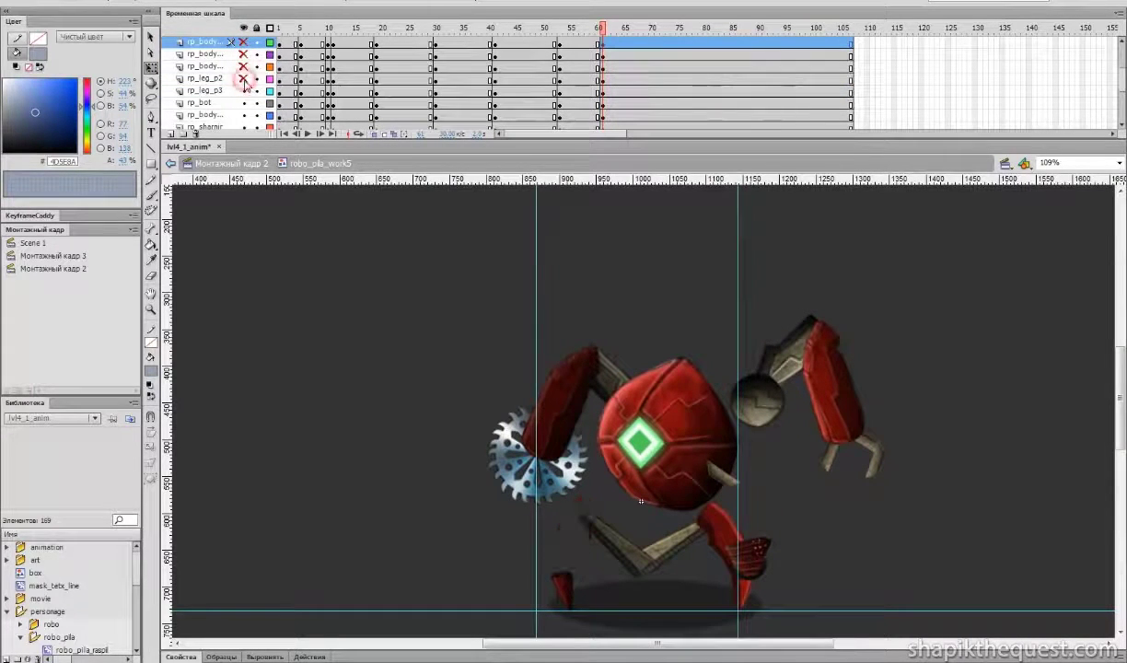
click(244, 81)
click(742, 543)
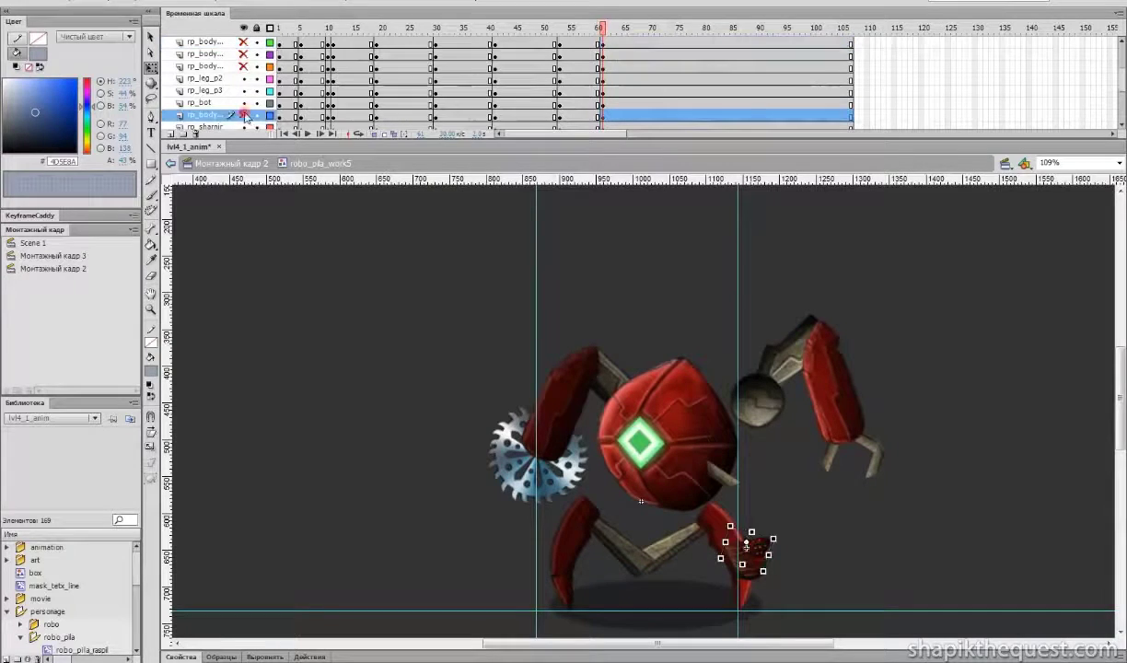
drag(784, 573, 763, 549)
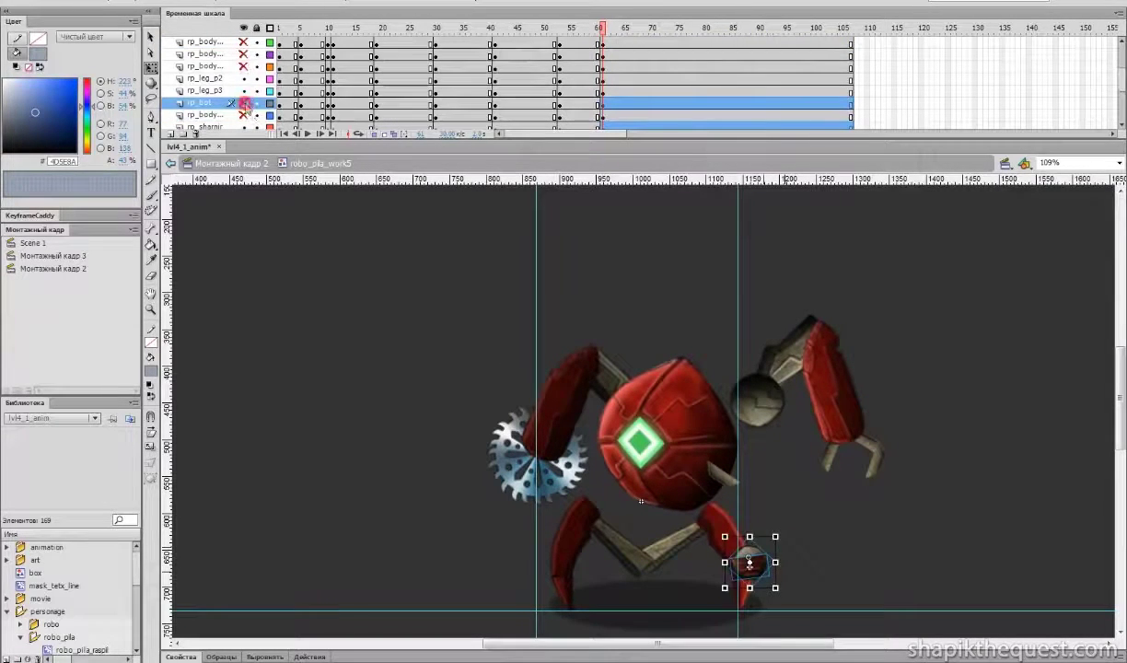
click(245, 104)
scroll(318, 107, down, 2)
click(245, 82)
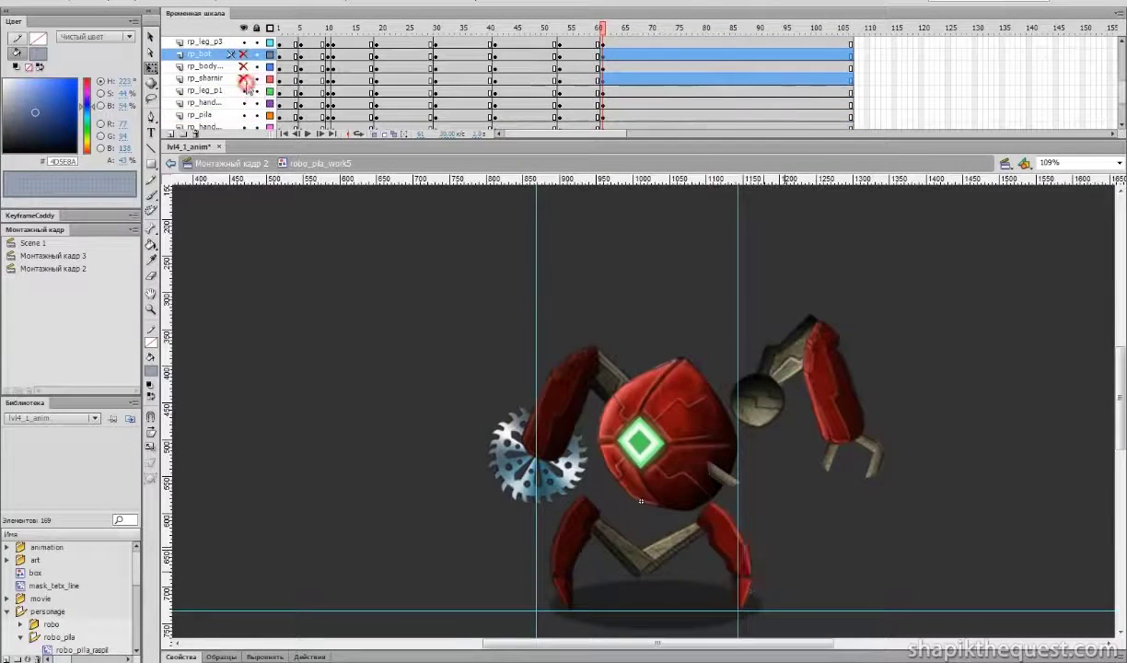
- Move the claw-side leg outward, rotate its red lower leg around the foot tip, and move the upper leg to meet it
drag(784, 523, 830, 574)
click(871, 558)
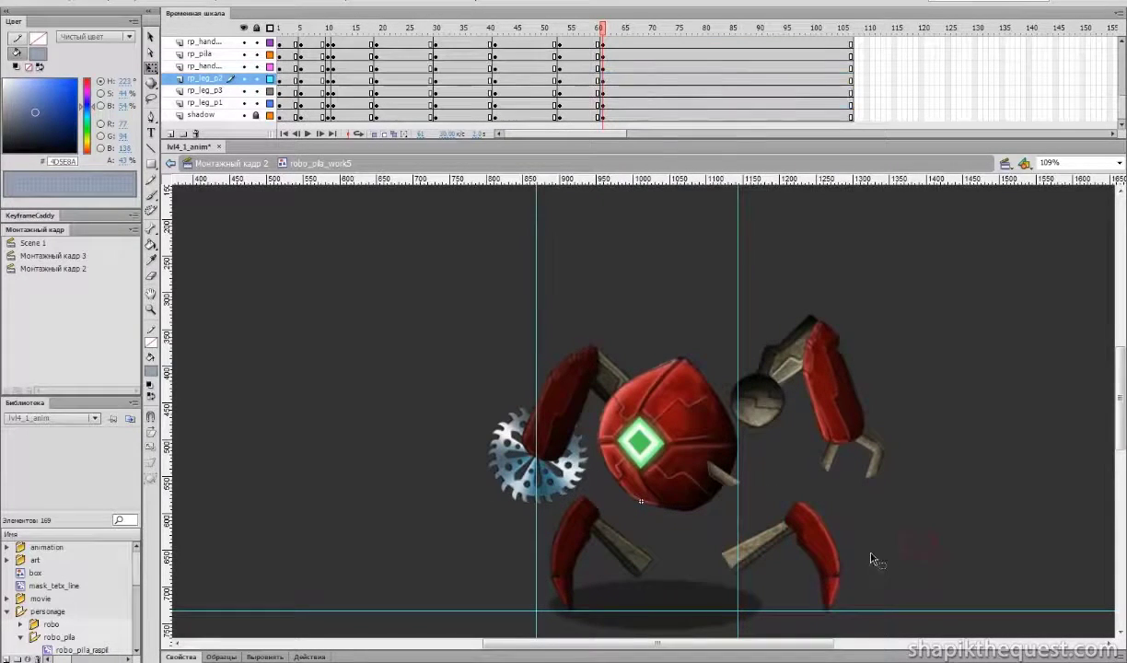
click(826, 593)
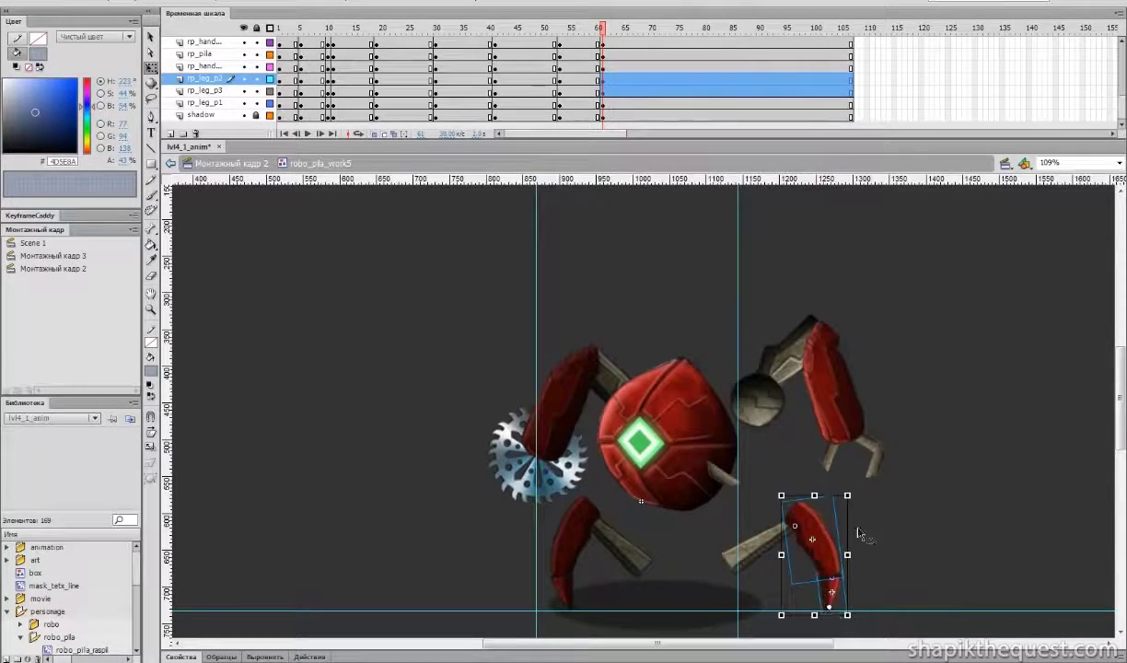
drag(853, 494, 909, 523)
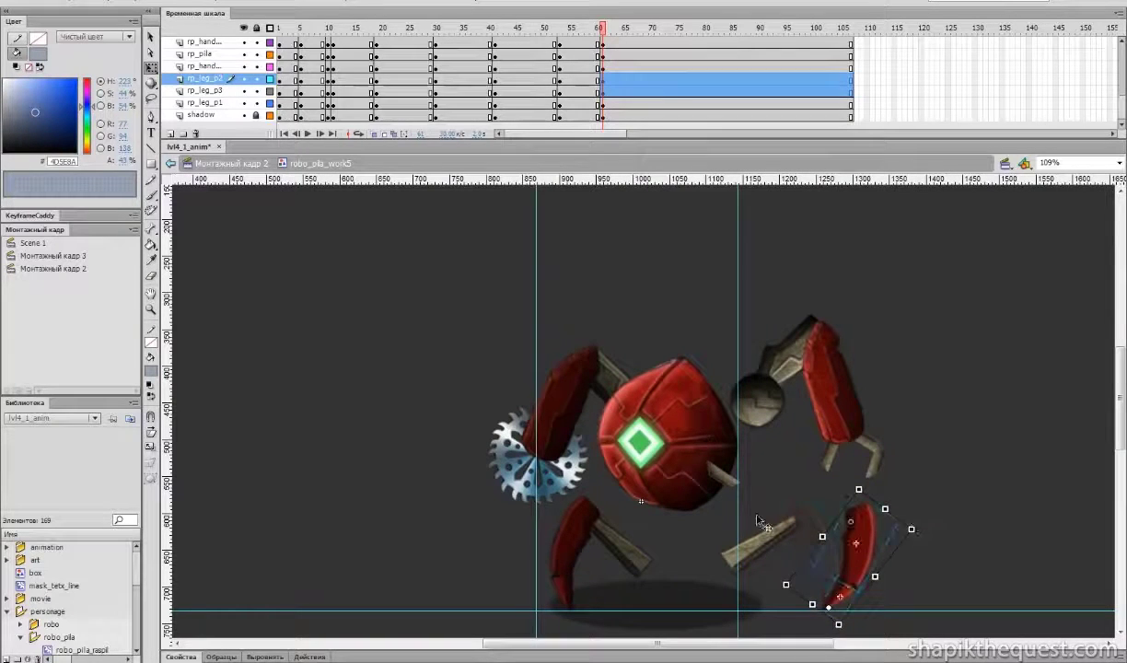
click(778, 536)
drag(778, 535, 838, 538)
- Select the whole claw-side leg and rotate it slightly clockwise around the foot tip
drag(728, 483, 844, 482)
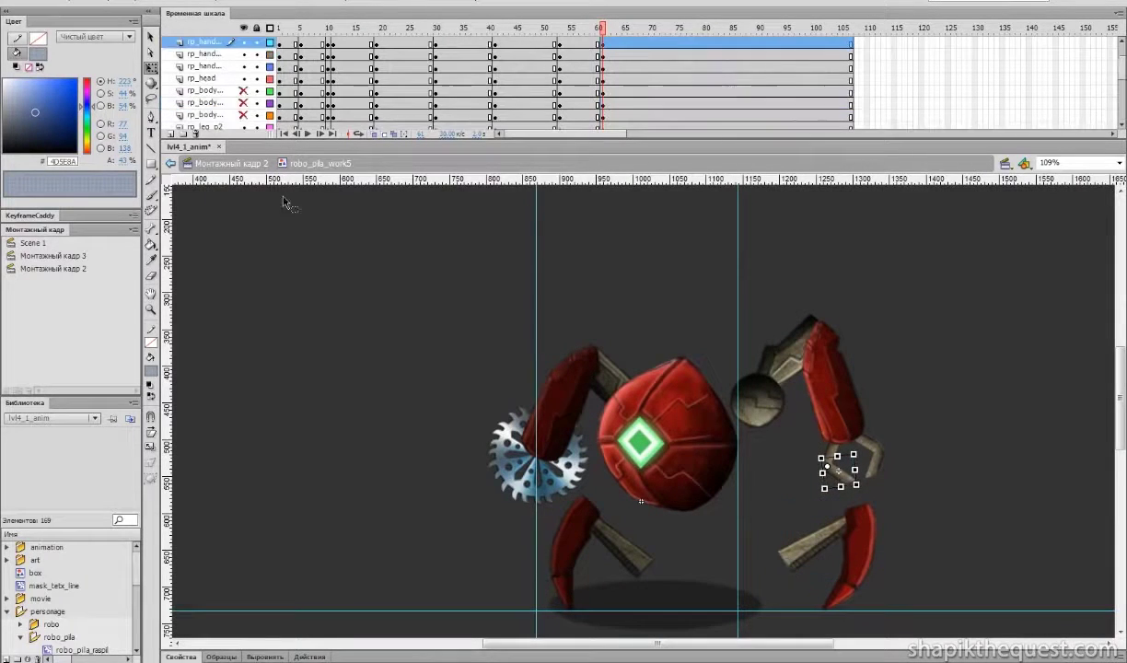
drag(888, 598, 762, 522)
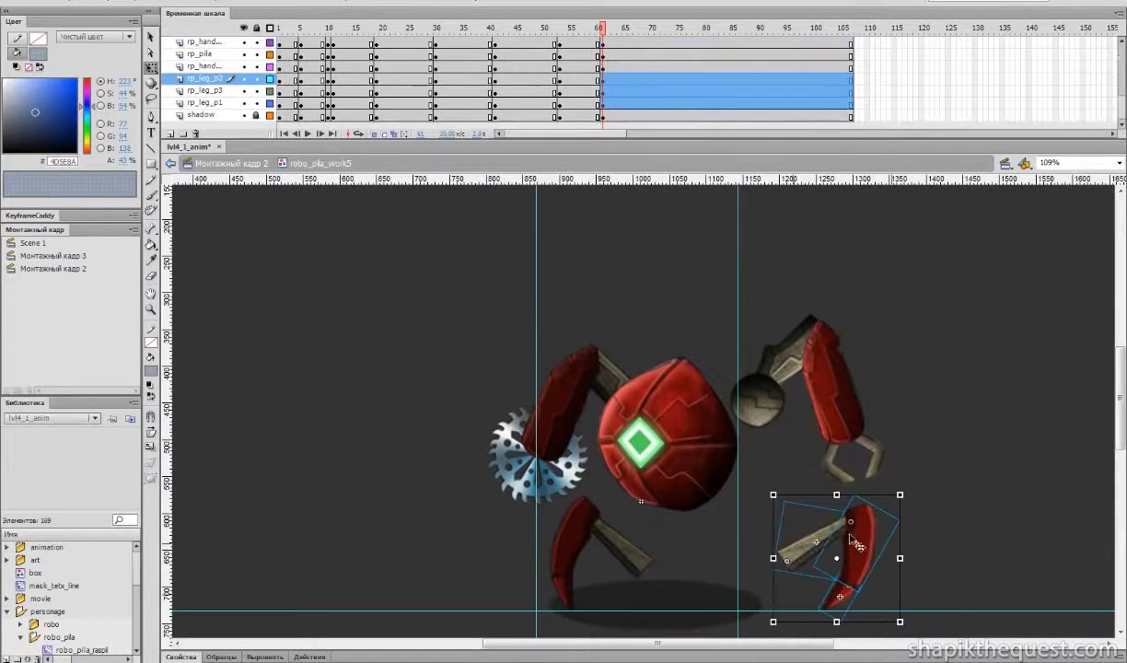
drag(836, 558, 823, 605)
drag(904, 489, 914, 498)
- Show all hidden layers again, and shift the head, both arms and the entire torso toward the claw-side leg
click(244, 28)
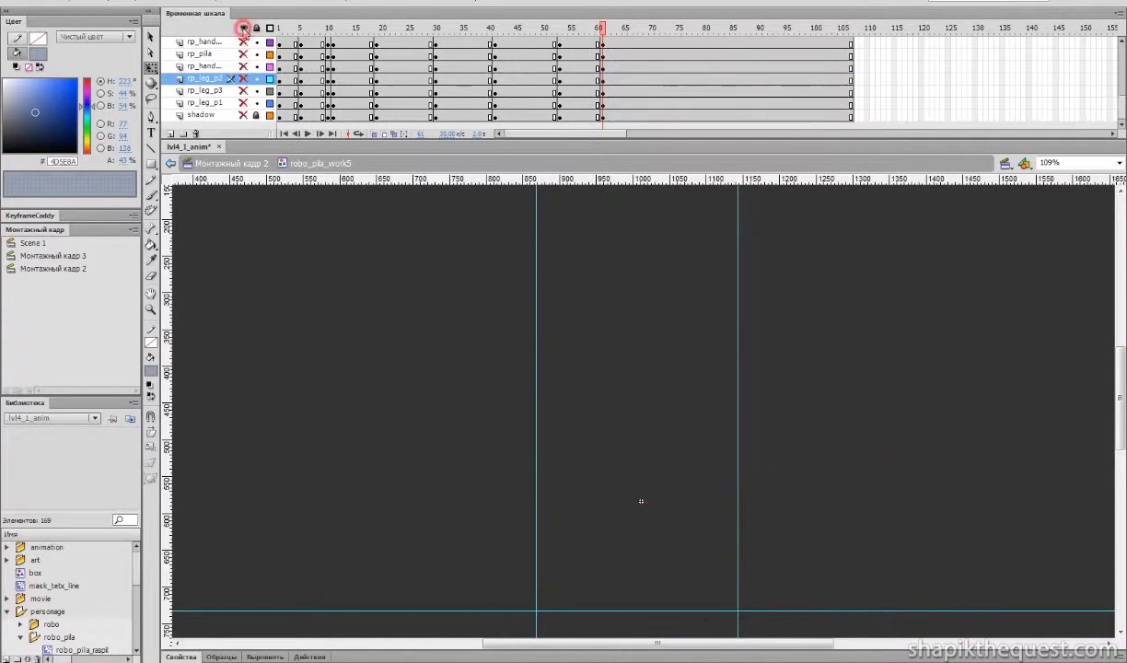
click(244, 28)
click(1018, 444)
drag(472, 310, 888, 461)
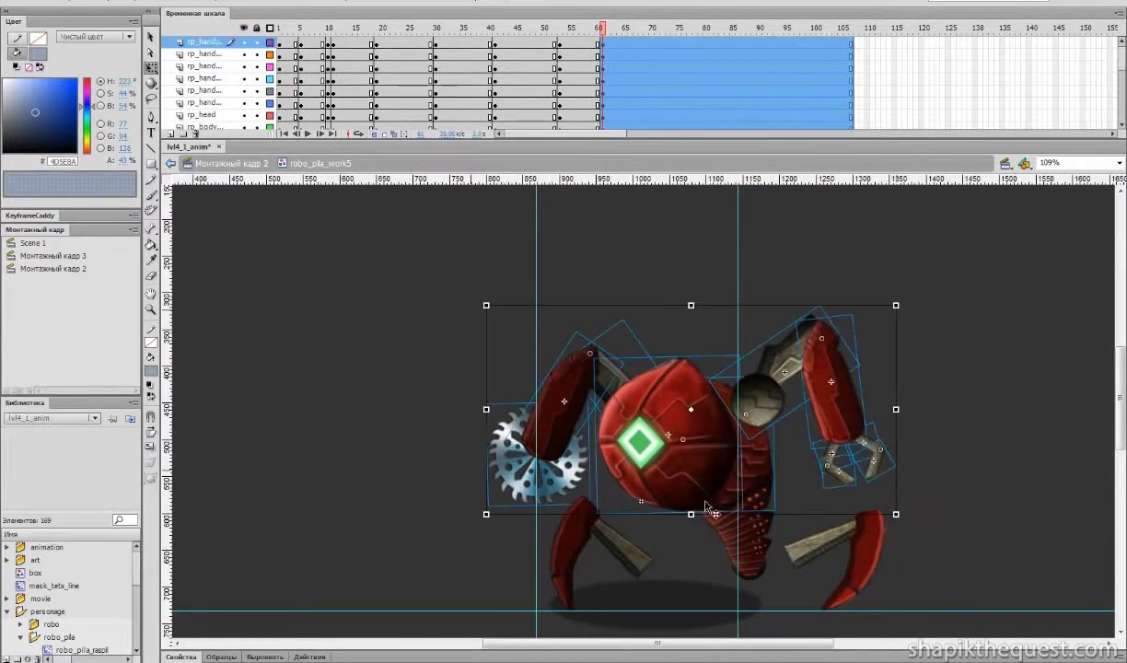
shift+click(717, 512)
drag(749, 478, 790, 479)
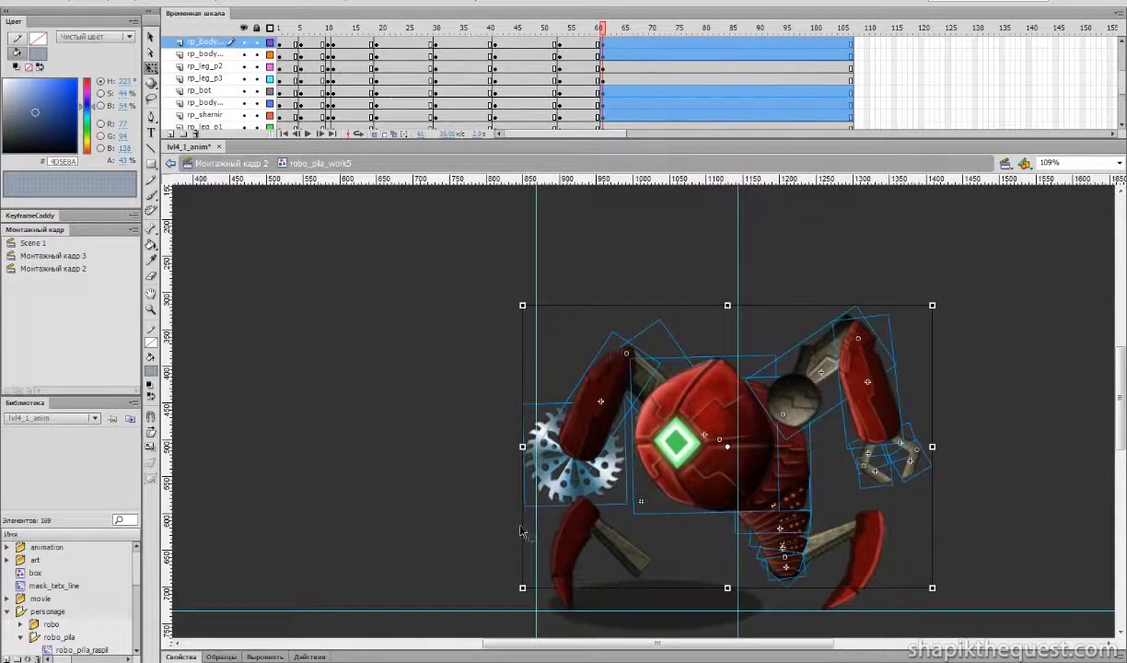
- Rotate the saw-side red lower leg outward close to the ground and attach the upper leg nearly horizontally to its knee
click(613, 538)
drag(654, 577, 654, 469)
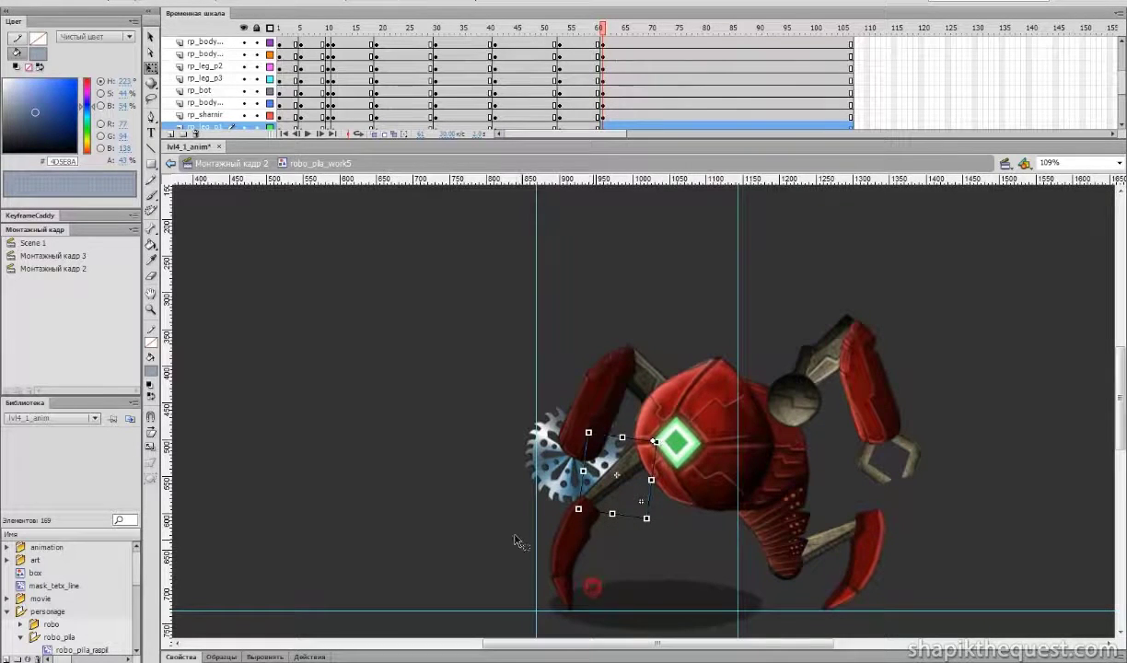
click(597, 534)
drag(661, 451, 789, 544)
drag(639, 571, 636, 558)
mouse_move(737, 543)
mouse_down()
mouse_move(757, 554)
mouse_move(738, 532)
mouse_up()
- Select the whole saw-side leg and rotate it slightly clockwise around the foot to lower its hip end
click(965, 512)
click(708, 553)
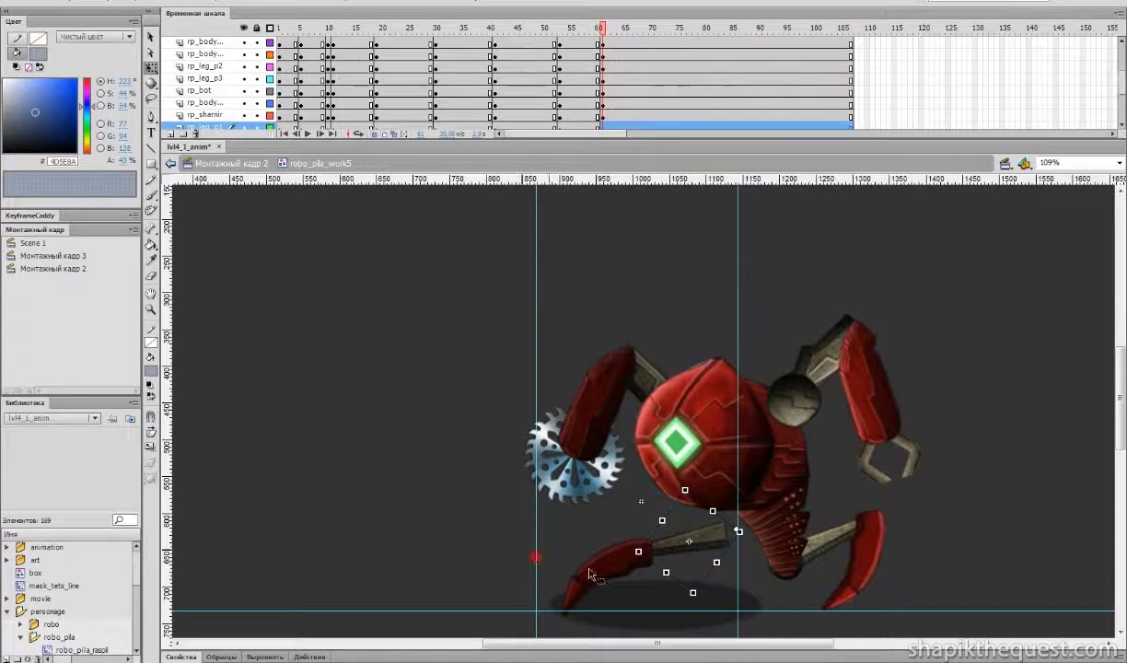
drag(508, 548, 683, 581)
drag(746, 485, 752, 512)
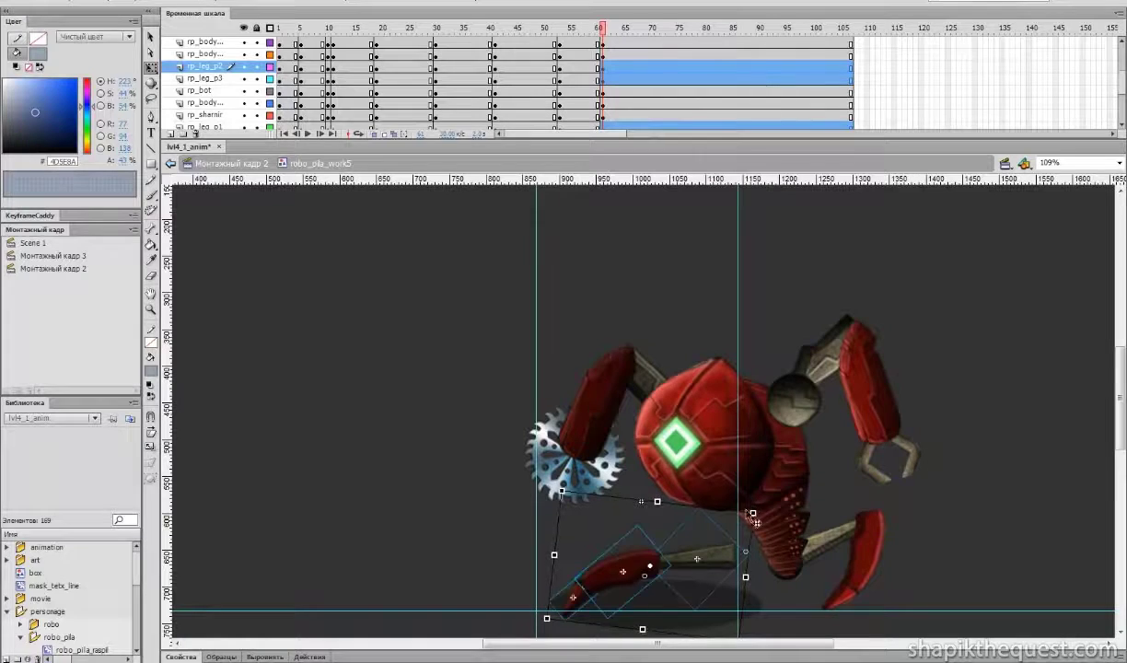
- Move the head, arms, torso and claw-side leg together toward the saw side so the hip meets the saw-side upper leg
drag(431, 307, 948, 497)
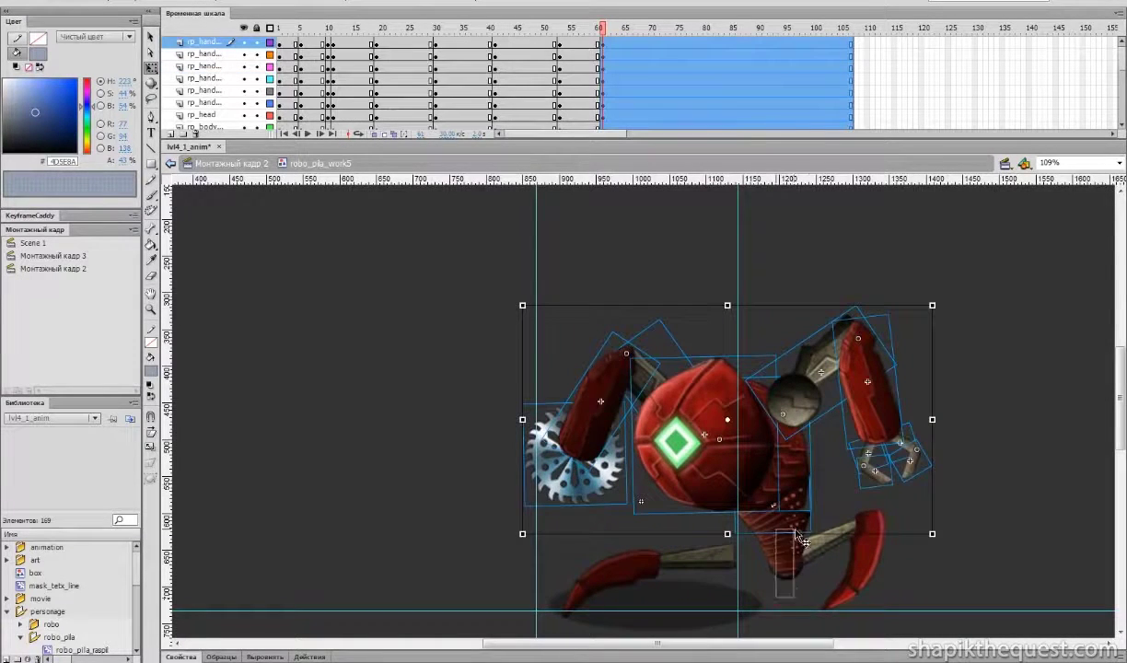
drag(795, 532, 797, 529)
drag(892, 520, 820, 506)
drag(871, 541, 835, 543)
click(923, 534)
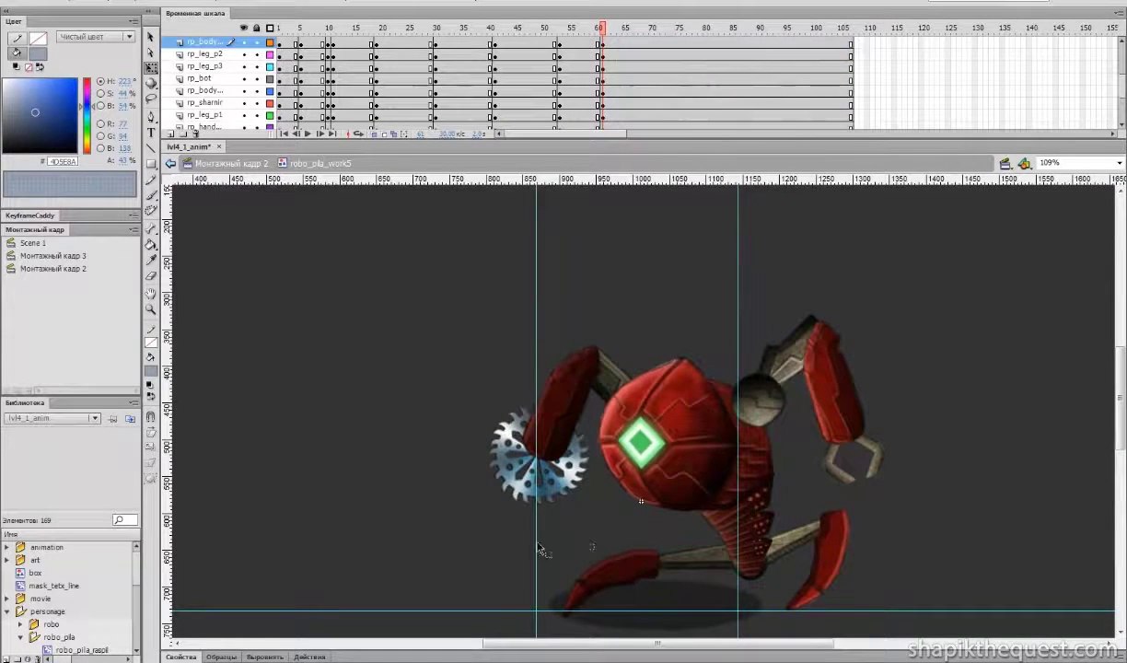
- Select all parts except the saw-side lower leg and nudge them slightly up and toward the saw side
click(698, 565)
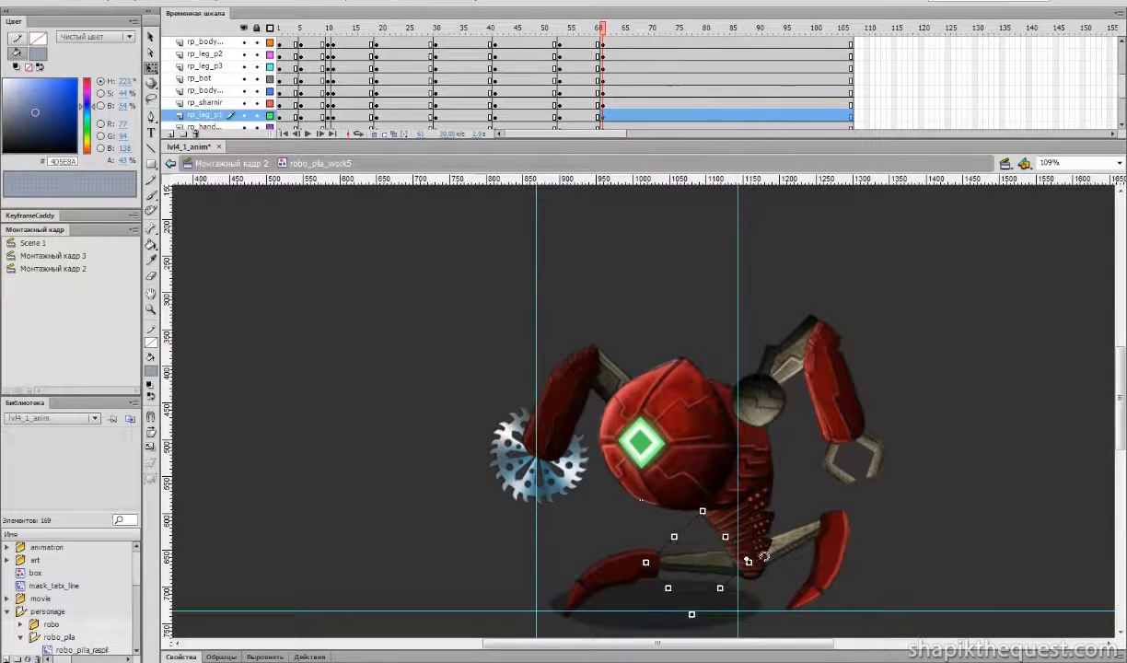
key(ctrl+a)
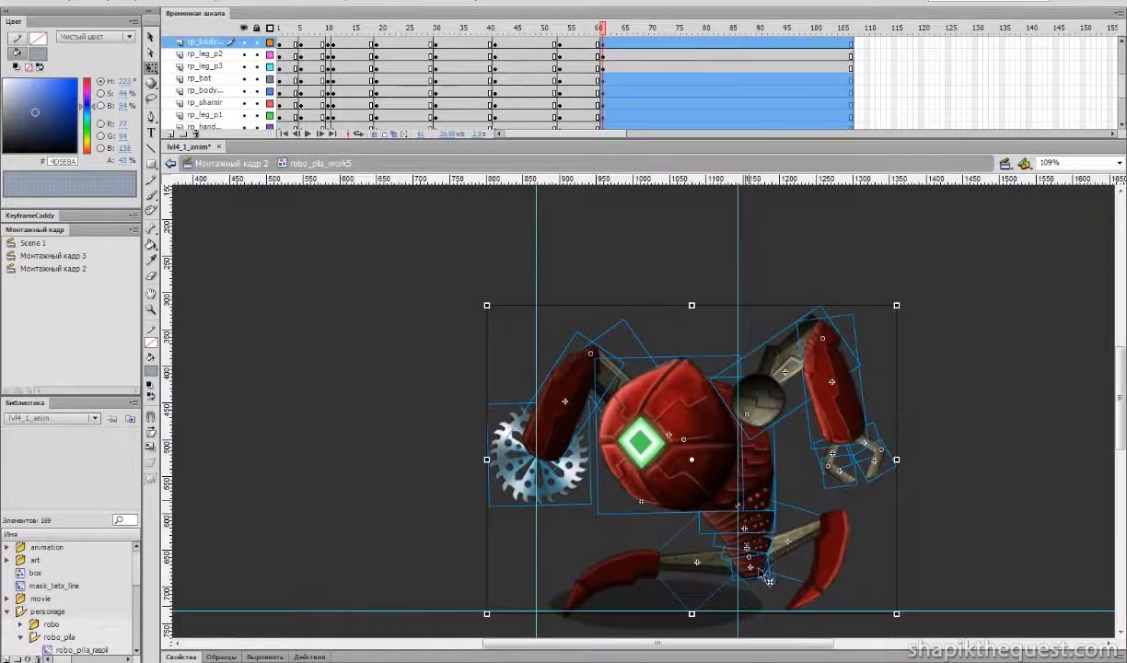
drag(865, 623, 806, 517)
key(Up)
key(Left)
key(Left)
click(939, 514)
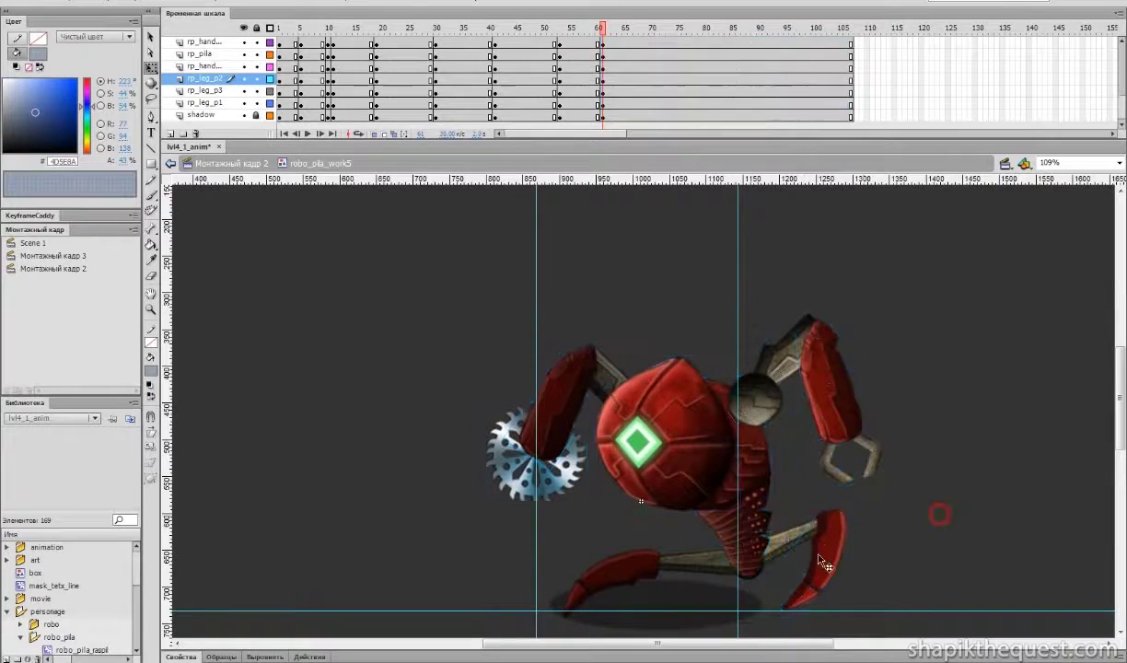
- Lower the saw arm around its shoulder, and swing the red forearm with the saw blade outward until nearly horizontal
drag(537, 25, 606, 110)
click(571, 444)
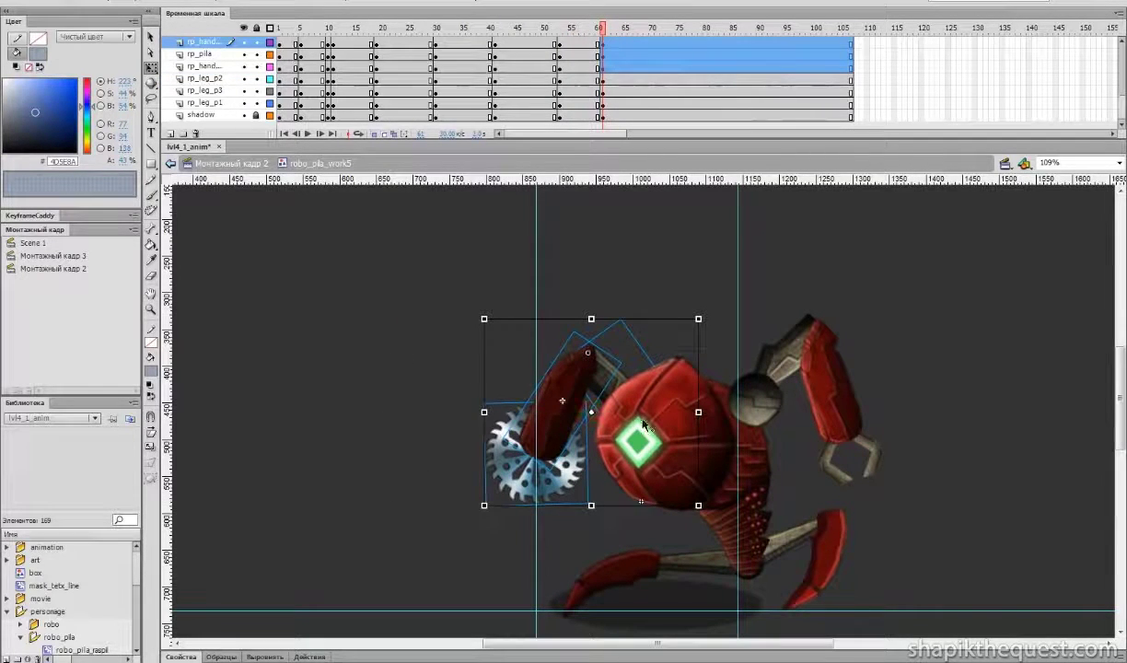
drag(705, 312, 611, 304)
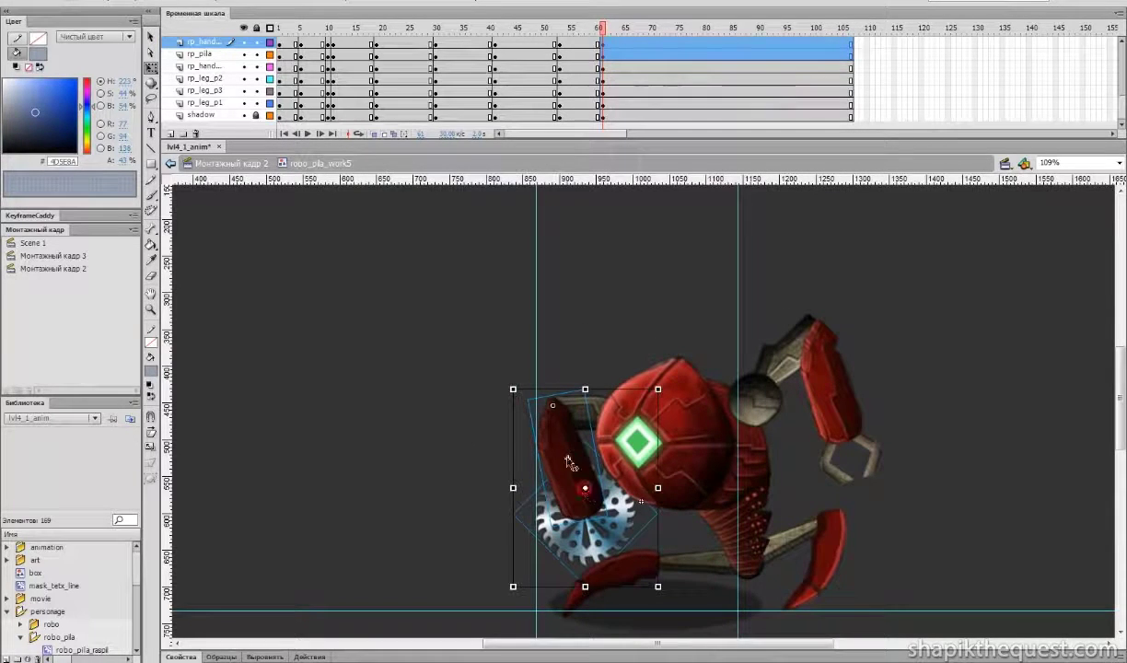
drag(666, 587, 413, 470)
drag(492, 425, 497, 429)
click(498, 432)
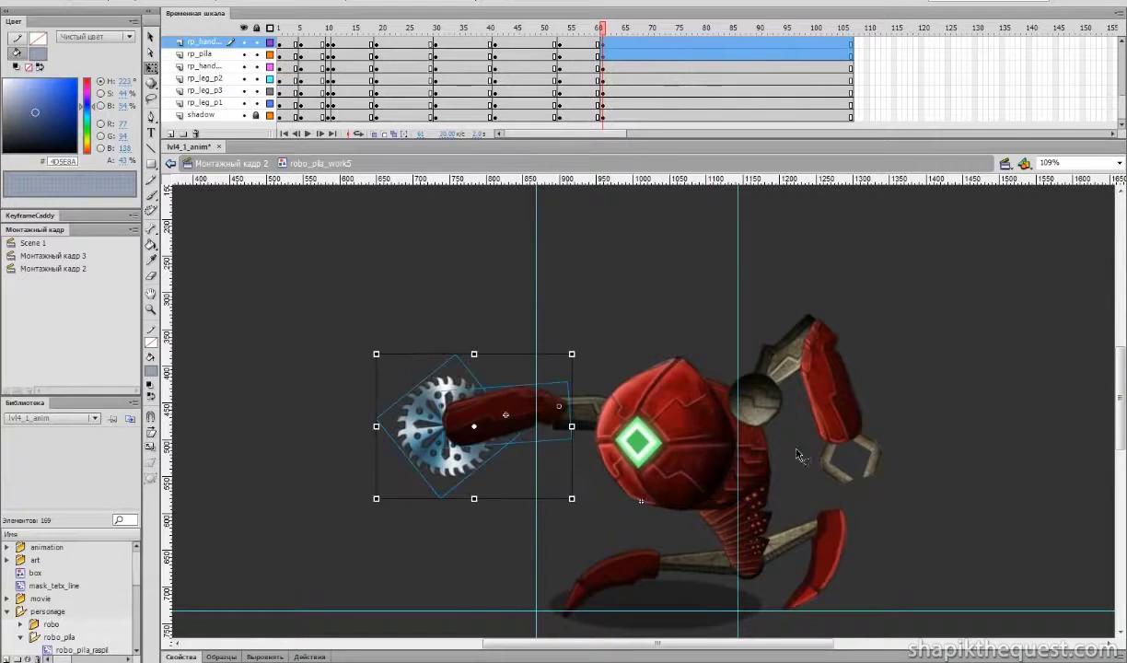
click(901, 317)
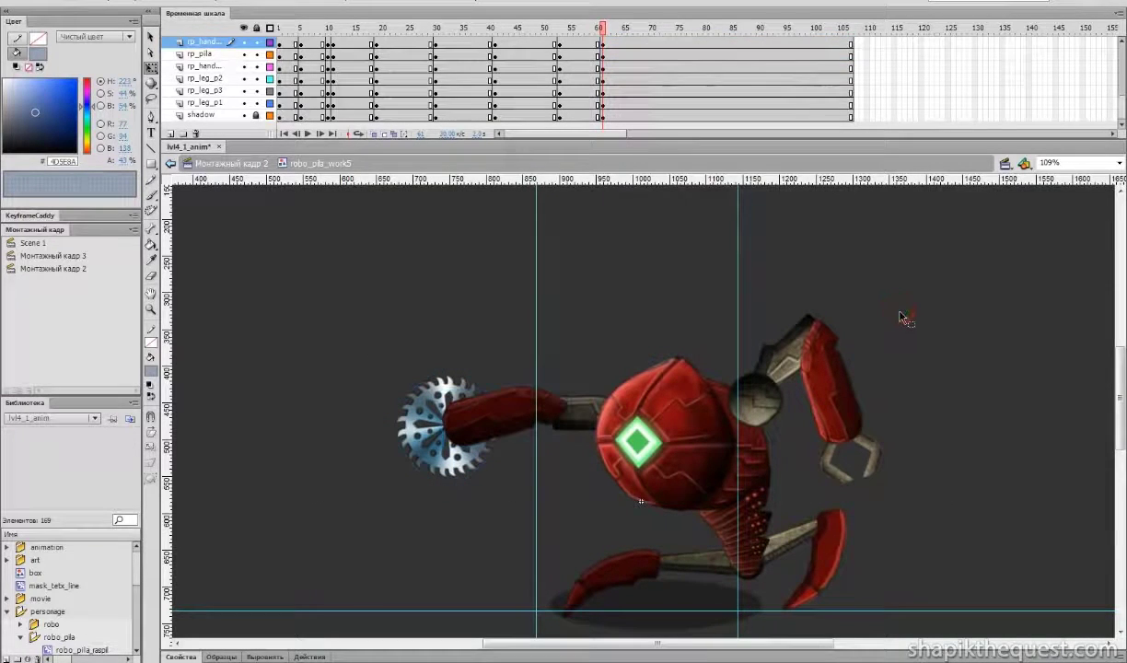
- Rotate the claw forearm outward around the elbow, and raise the whole claw arm counterclockwise around the shoulder
click(856, 458)
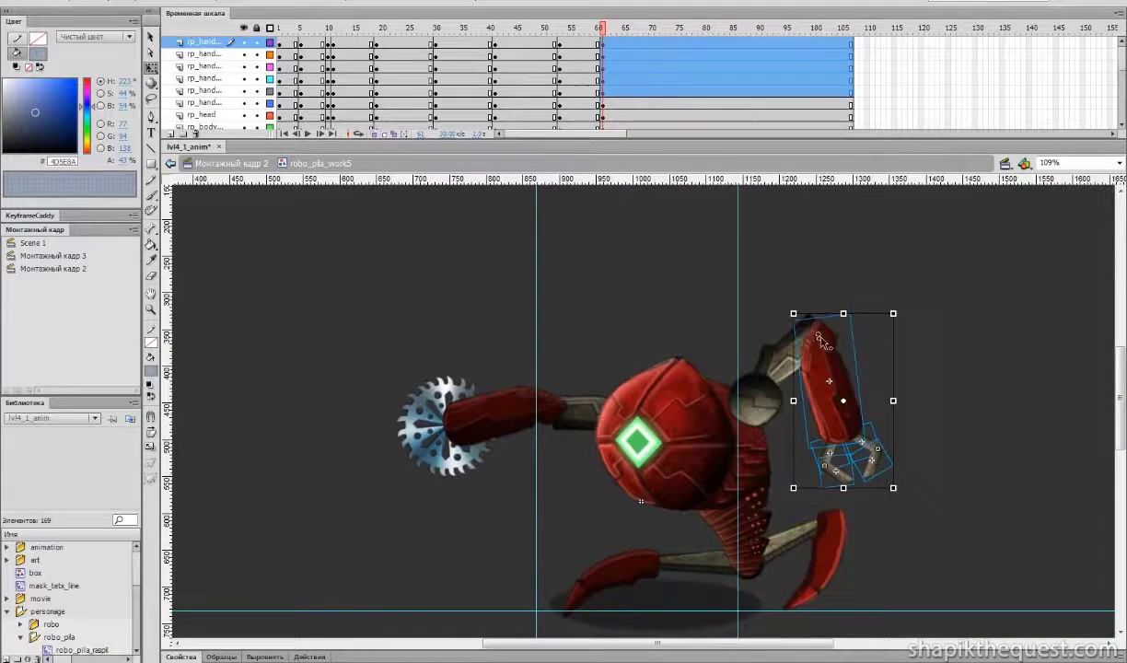
drag(884, 471, 936, 423)
drag(770, 293, 900, 417)
shift+click(741, 458)
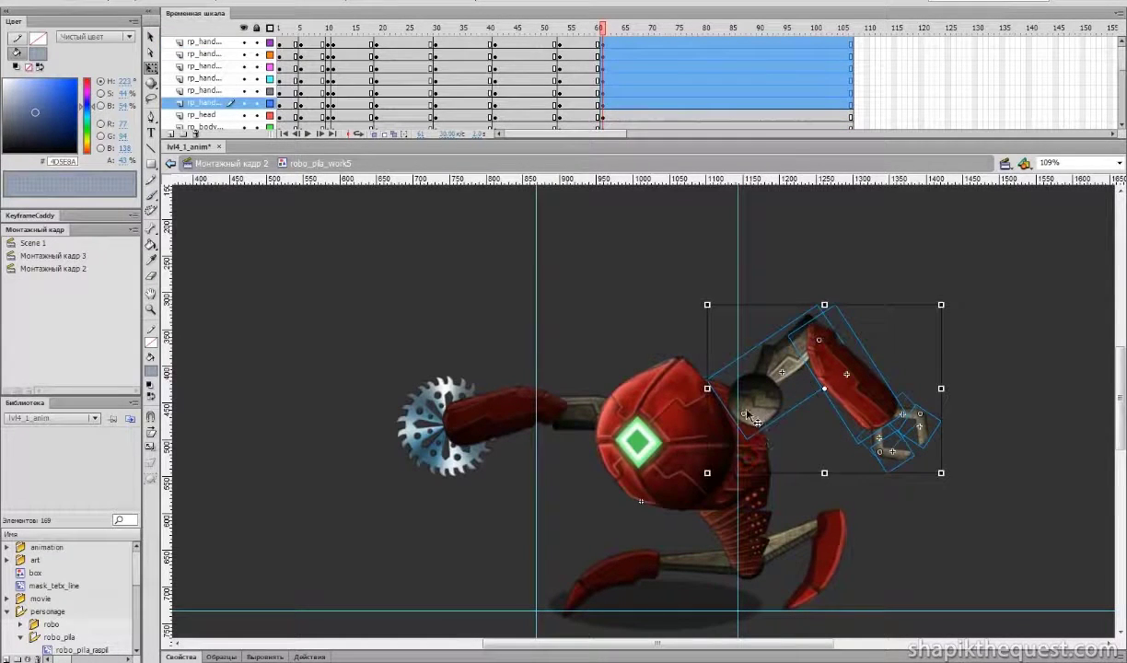
drag(902, 337, 860, 300)
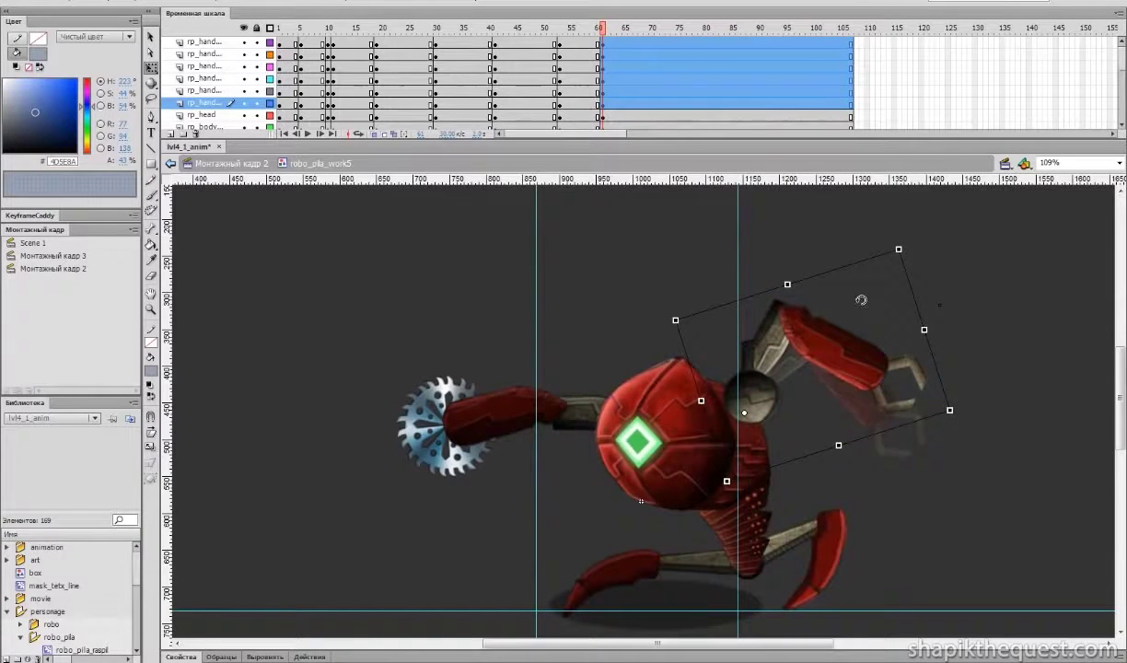
click(978, 315)
- Rotate the lower and upper claw fingers to open the claw wider
click(896, 405)
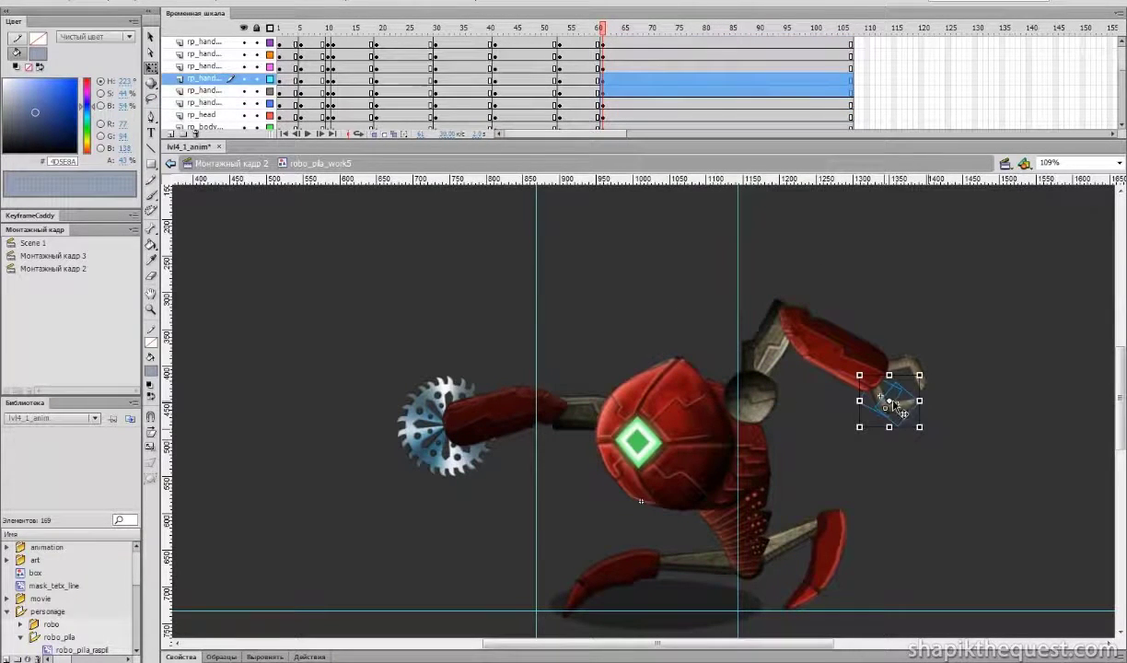
mouse_move(927, 426)
mouse_down()
mouse_move(915, 437)
mouse_move(914, 428)
mouse_up()
click(938, 425)
click(904, 418)
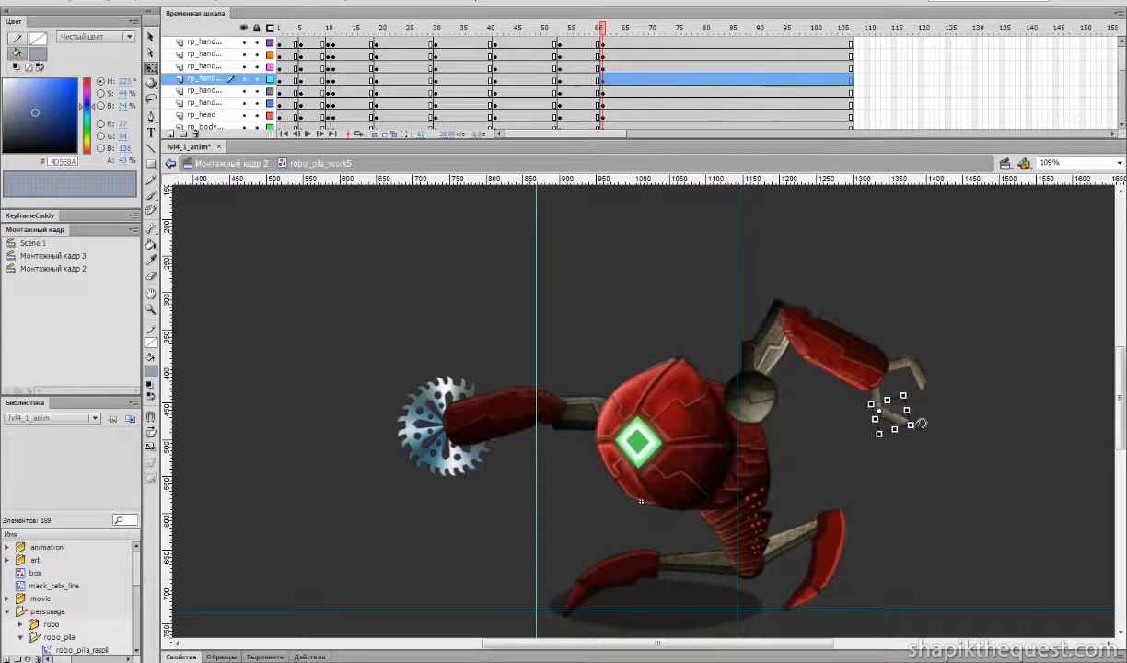
click(910, 370)
mouse_move(934, 392)
mouse_down()
mouse_move(971, 382)
mouse_move(939, 390)
mouse_move(953, 381)
mouse_up()
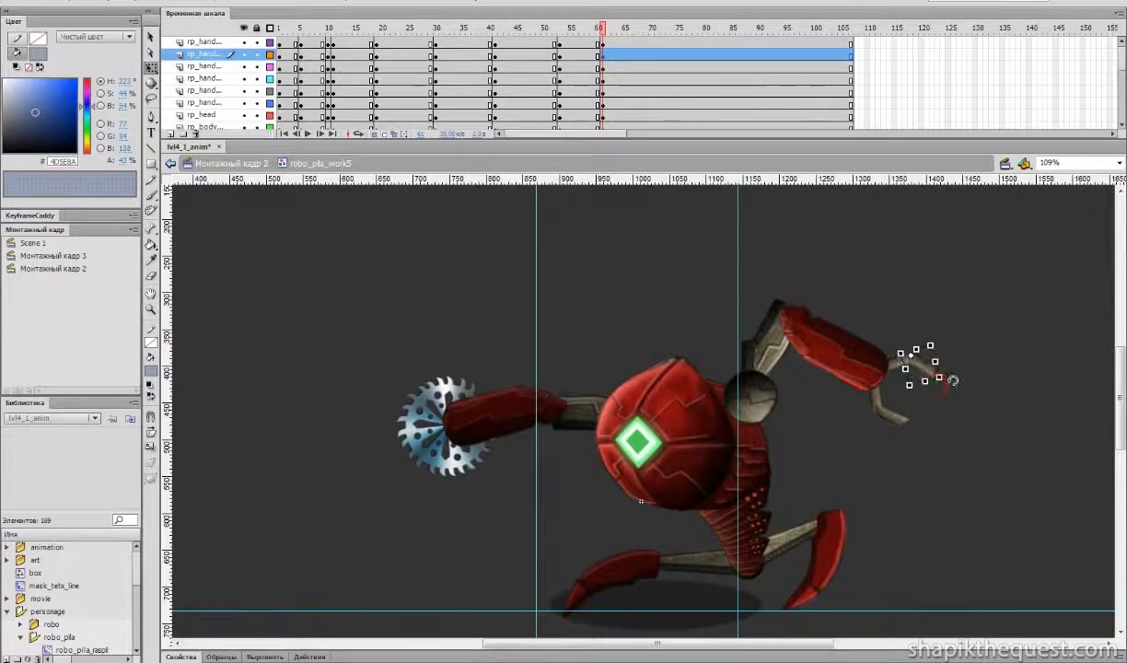
click(949, 436)
- Check the motion leading into the extended pose, and insert keyframes on all body-part layers at frames 68 and 79
drag(606, 30, 489, 70)
drag(551, 25, 641, 227)
key(F6)
click(677, 115)
drag(676, 114, 701, 213)
key(F6)
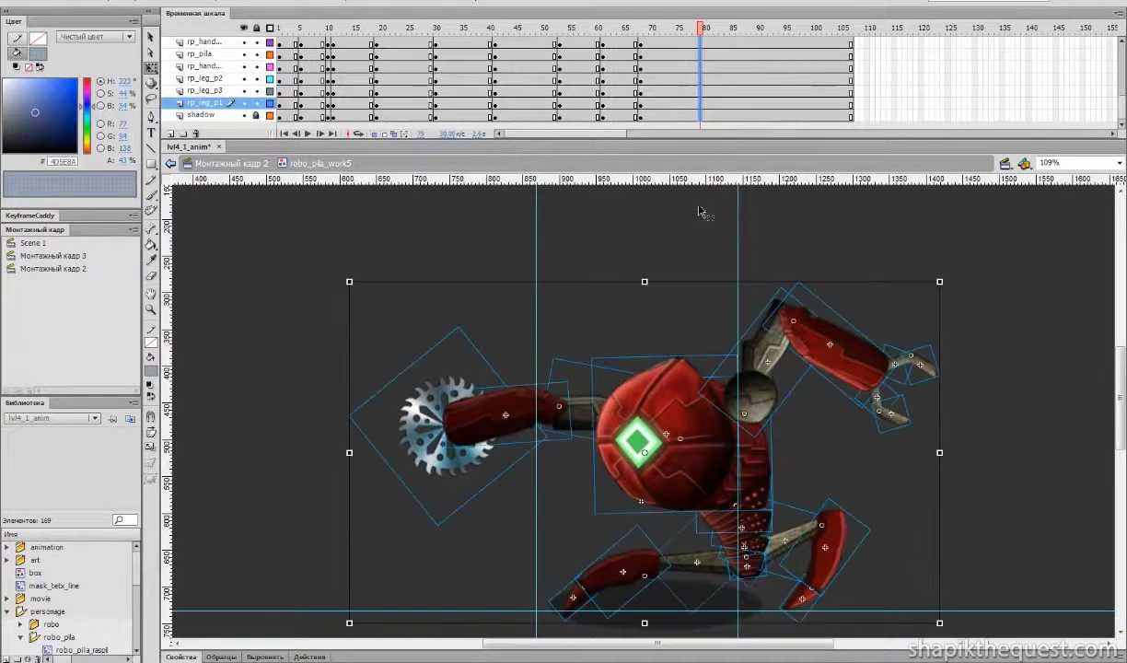
- At frame 79, rotate the head counterclockwise and nudge it down slightly, comparing its tilt with the preceding frames
click(681, 398)
drag(588, 353, 585, 364)
key(Down)
key(Down)
key(Down)
key(Down)
key(Down)
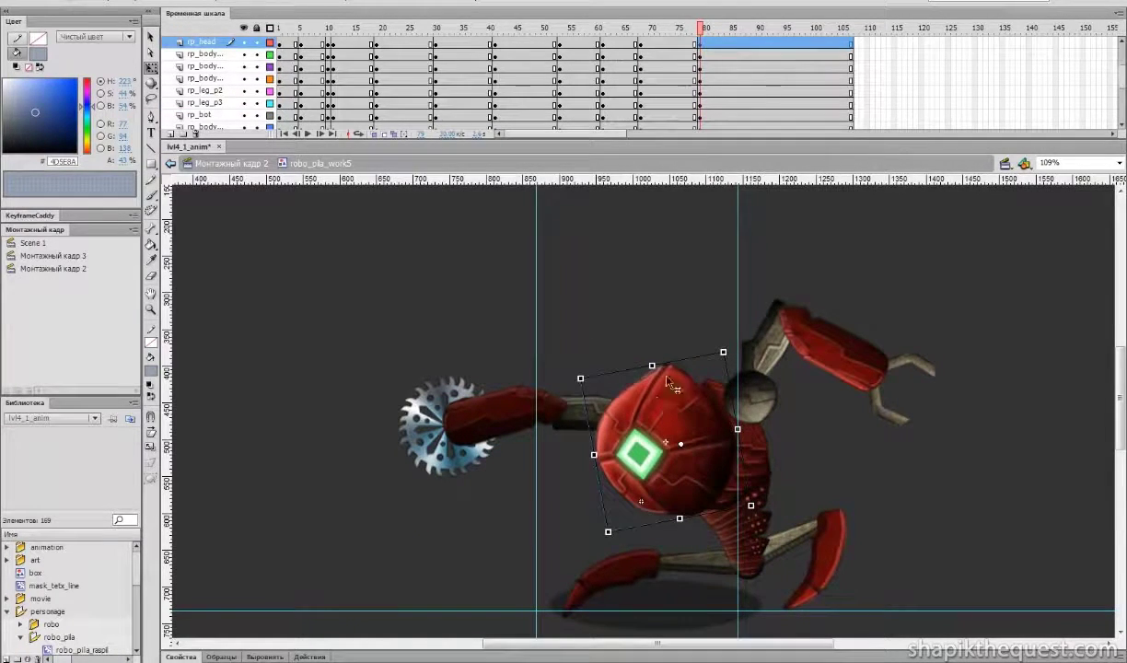
drag(701, 36, 695, 41)
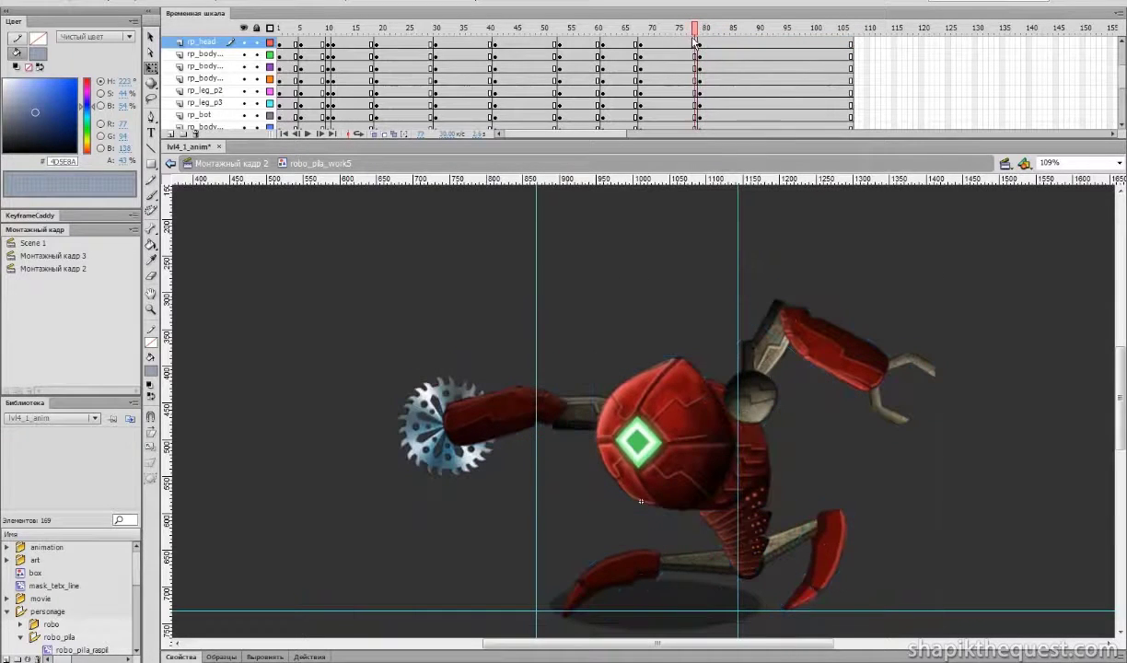
click(705, 31)
click(702, 30)
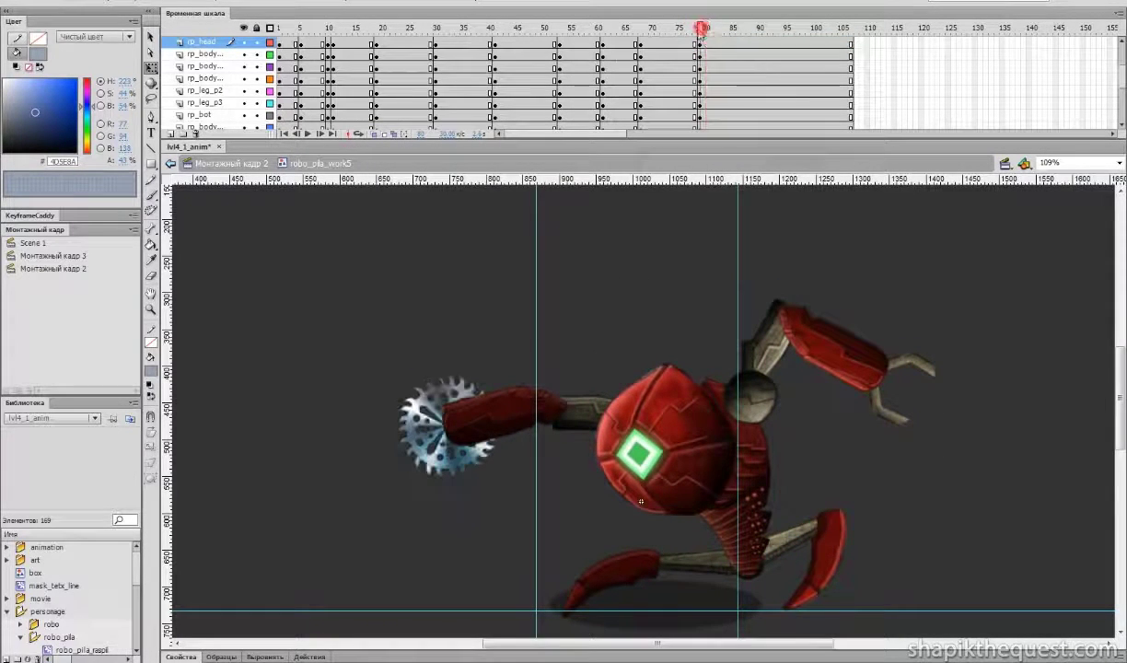
click(668, 425)
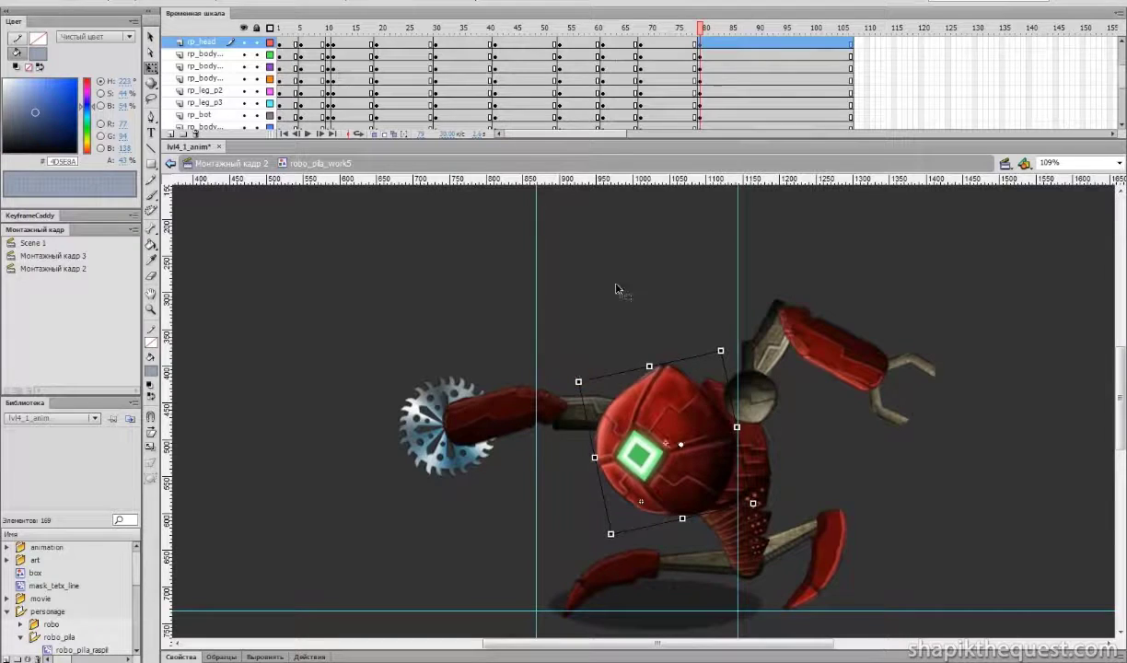
- Insert keyframes on all body-part layers at frames 82 and 96
drag(701, 33, 720, 230)
scroll(709, 81, up, 2)
key(F6)
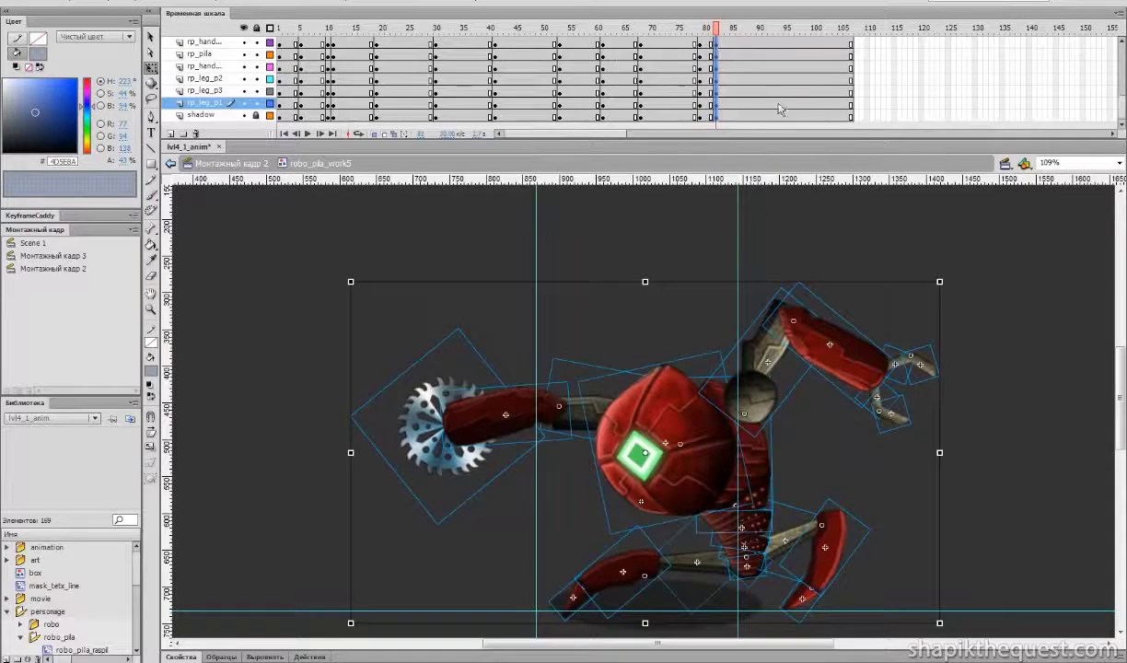
click(789, 120)
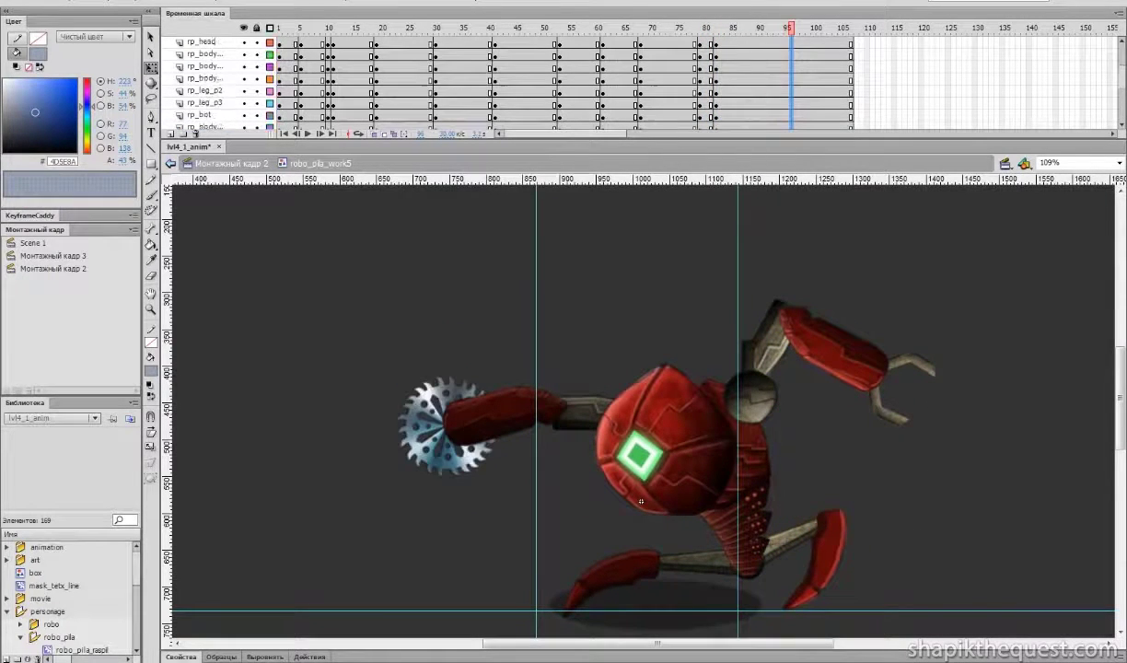
key(ctrl+a)
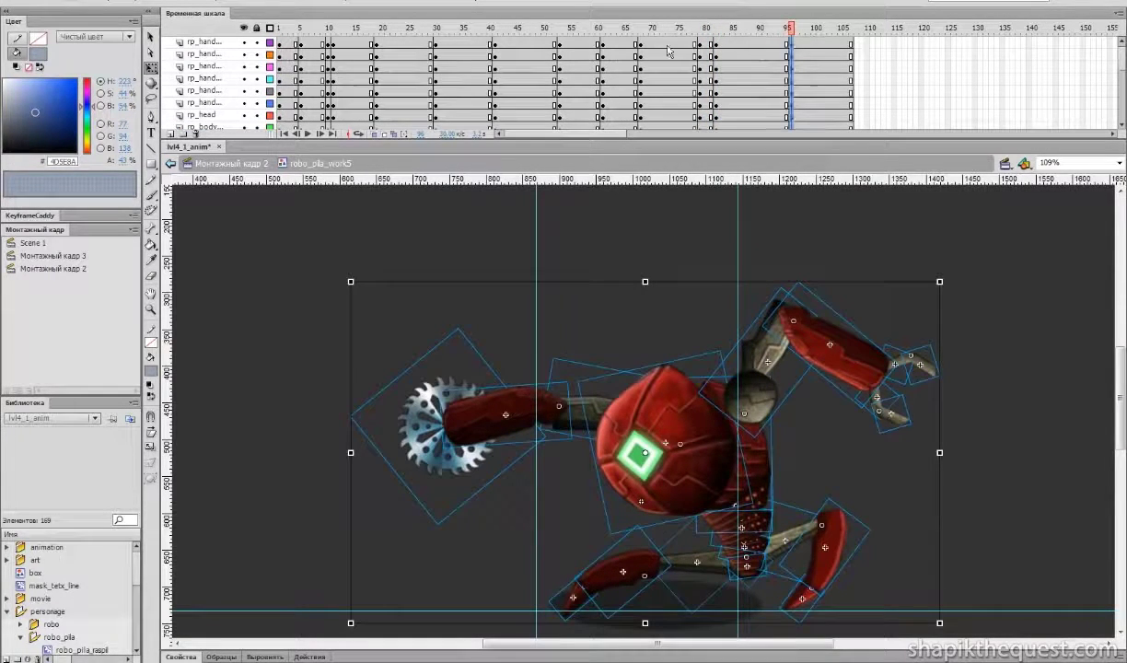
- Copy the frame 68 pose from all body-part layers and paste it onto frame 96
click(641, 44)
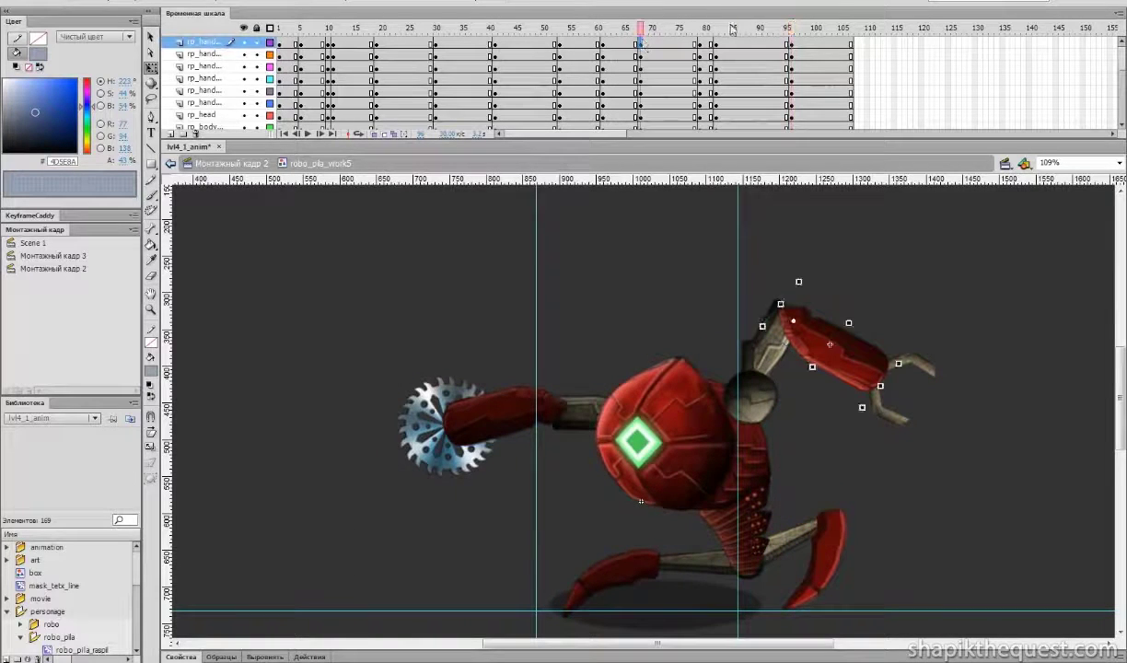
click(796, 42)
drag(642, 44, 639, 109)
right_click(639, 110)
click(688, 303)
click(792, 115)
drag(790, 114, 785, 44)
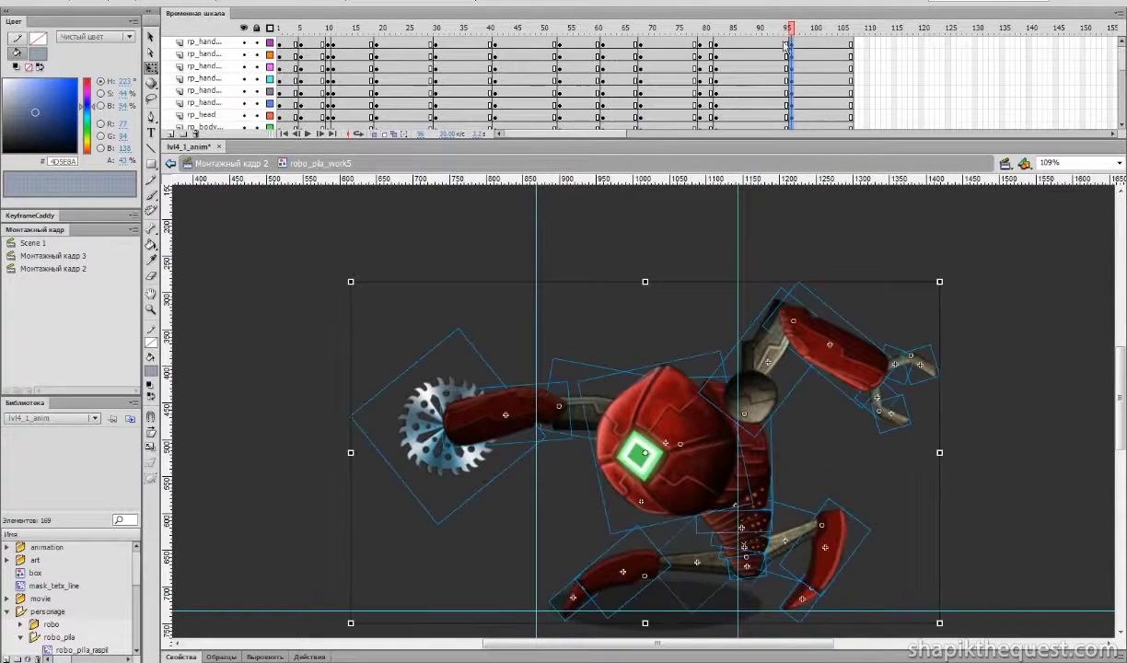
right_click(790, 51)
click(805, 249)
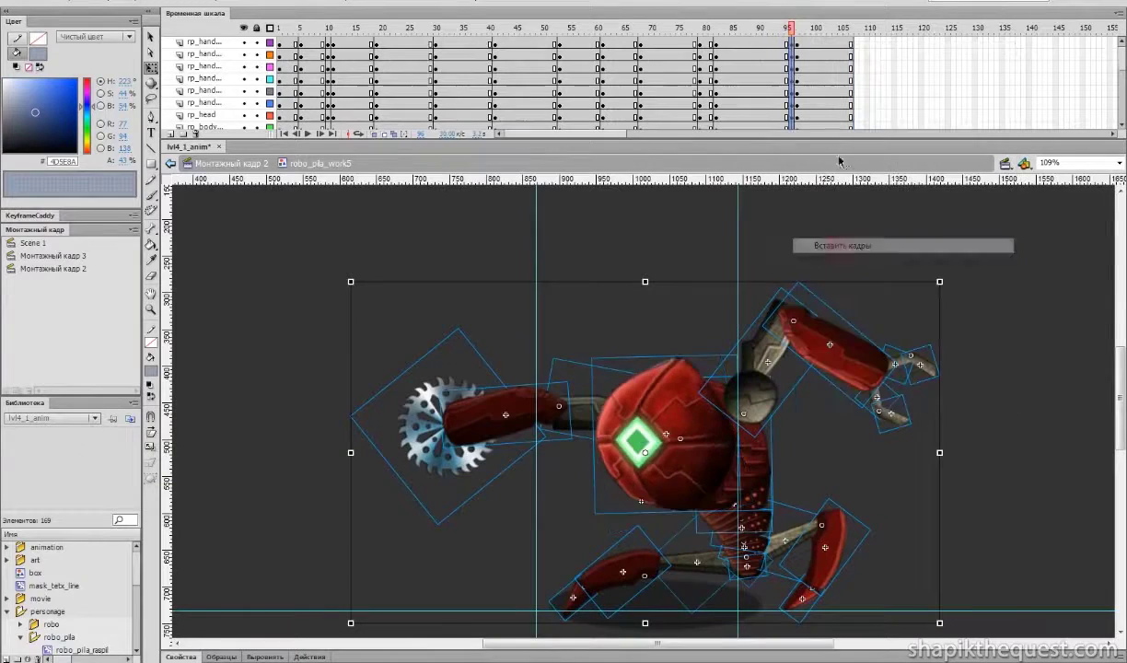
click(793, 70)
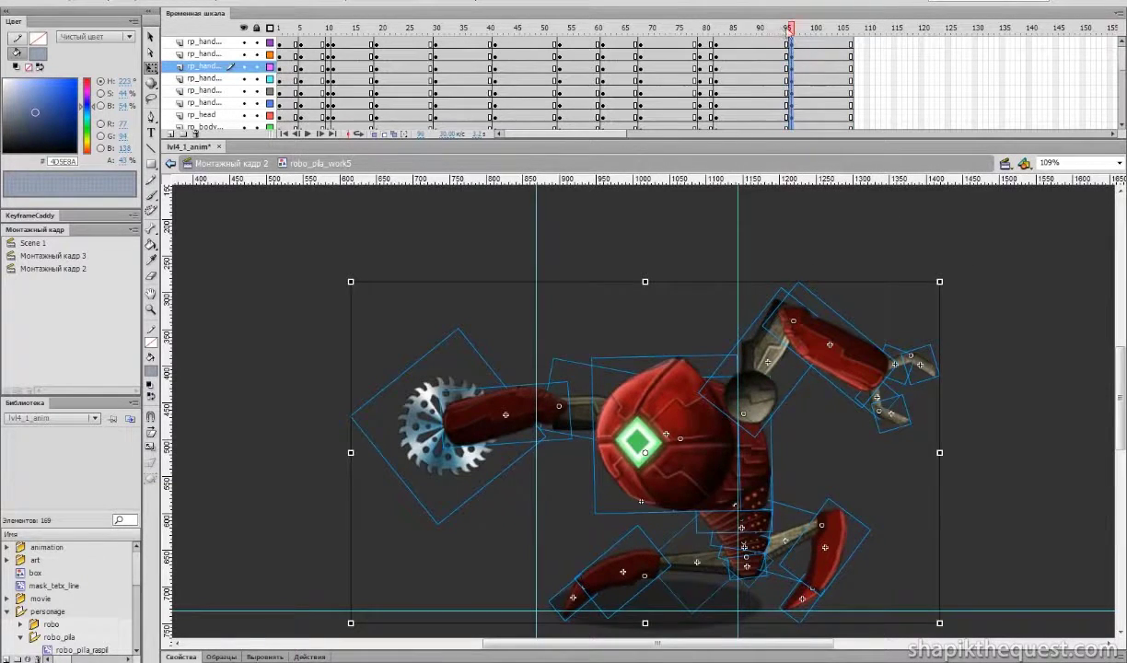
- Create classic tweens on all body-part layers from frame 1 to frame 96, and check the motion
key(Return)
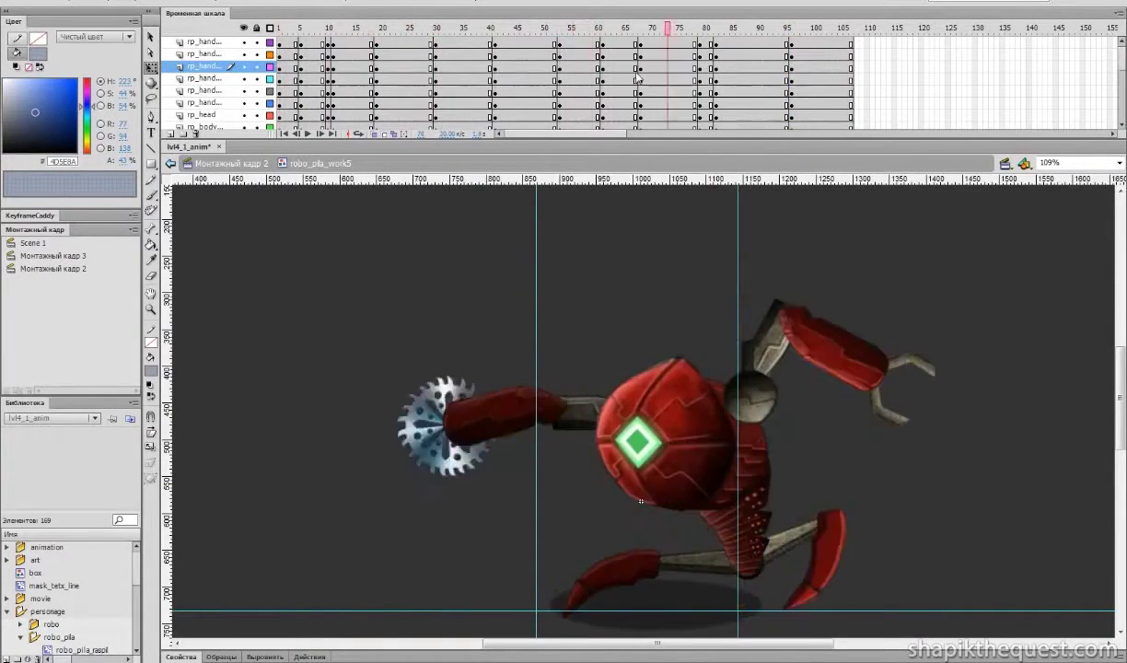
click(647, 79)
drag(686, 35, 797, 39)
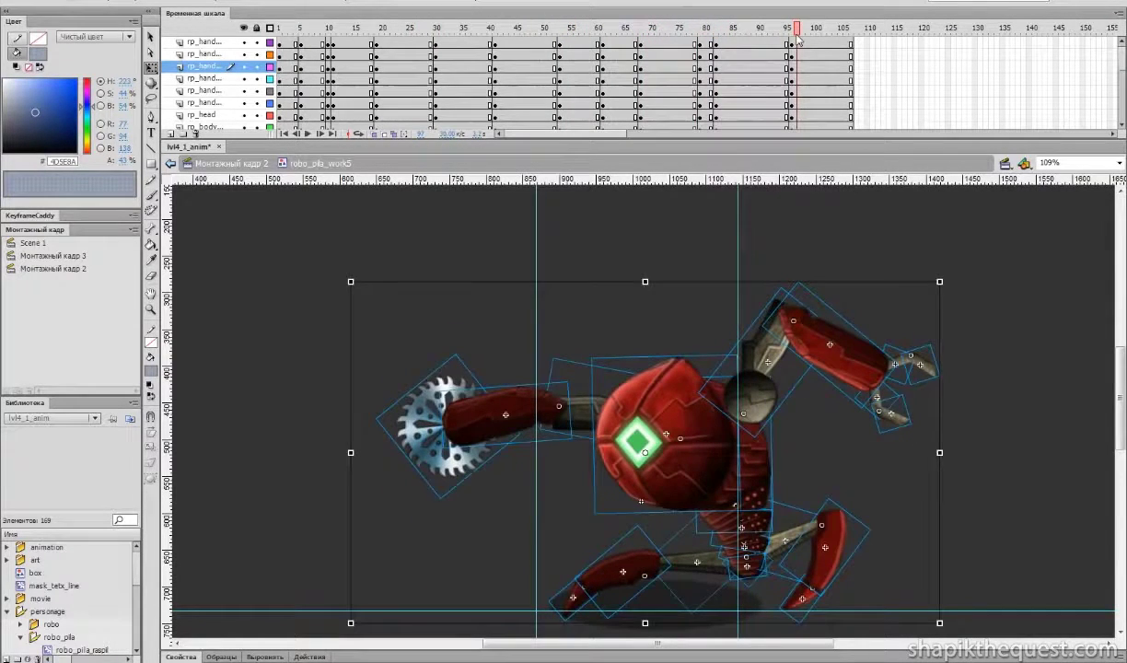
drag(289, 42, 770, 441)
right_click(644, 70)
click(717, 112)
drag(582, 26, 792, 79)
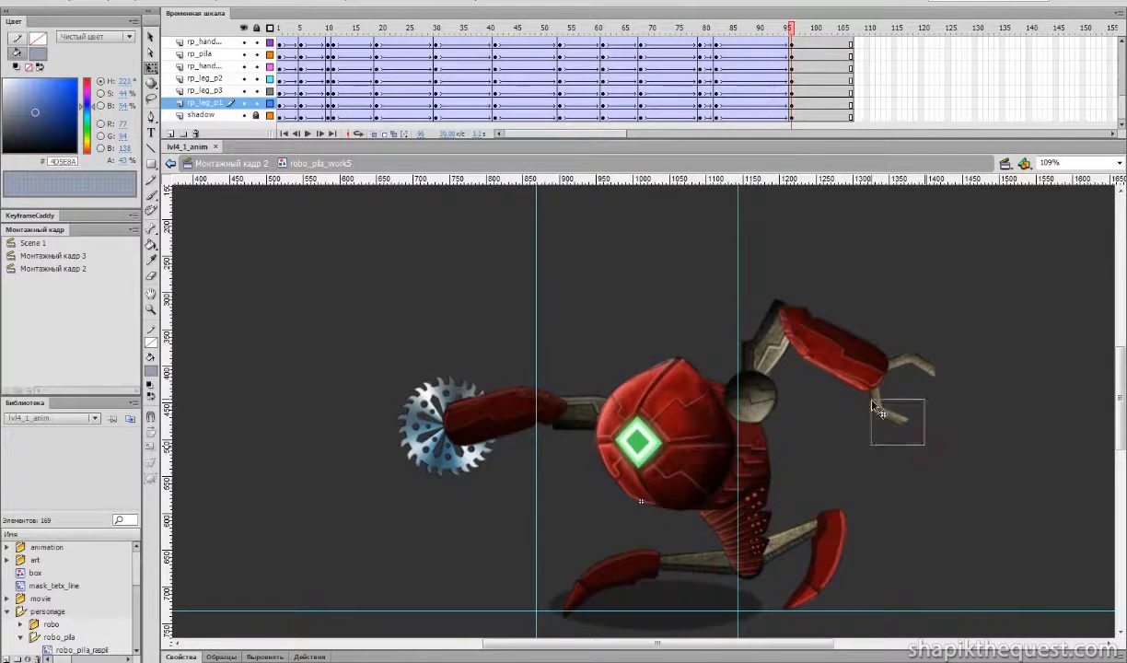
- At frame 96, rotate the lower and upper claw fingers toward each other
drag(874, 405, 872, 402)
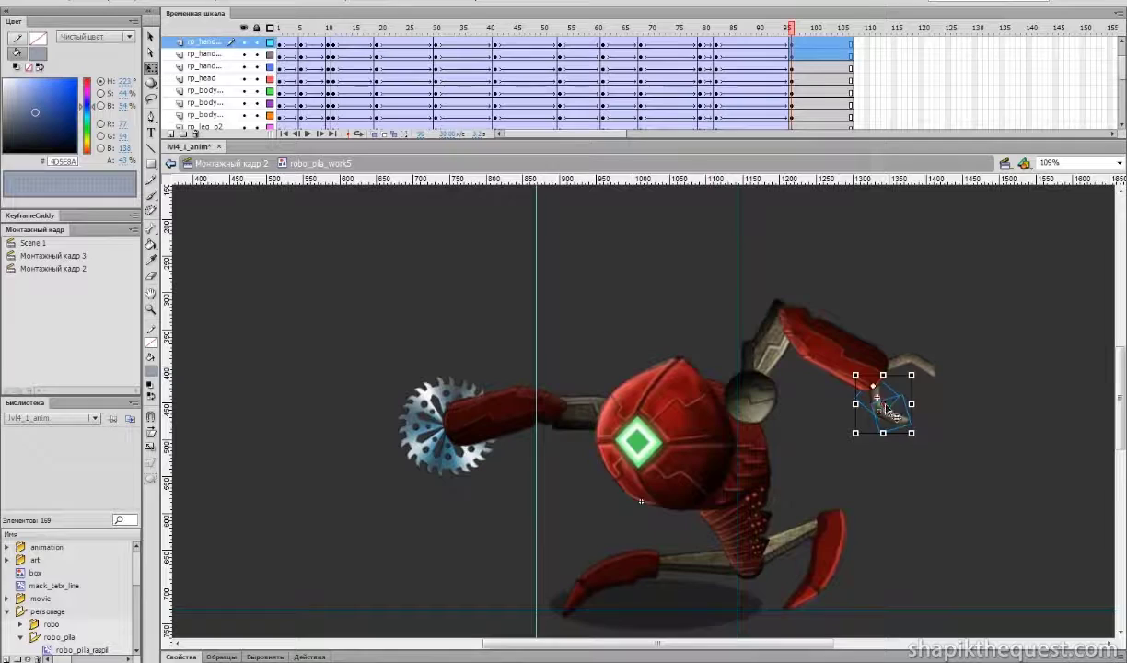
drag(918, 434, 930, 419)
click(935, 418)
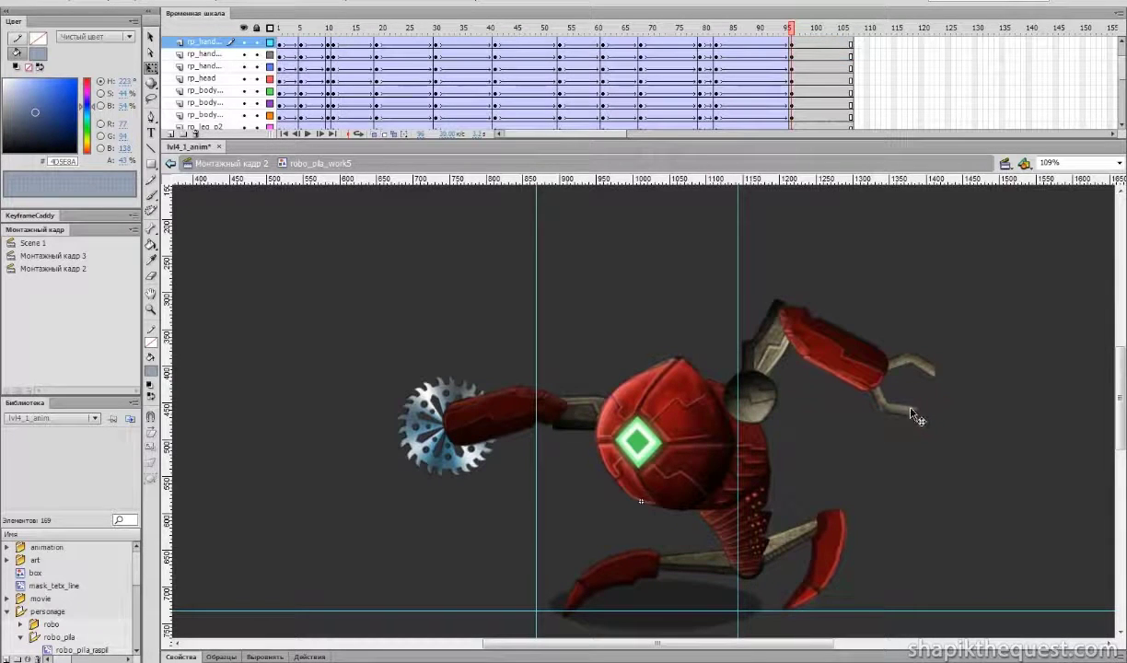
click(919, 368)
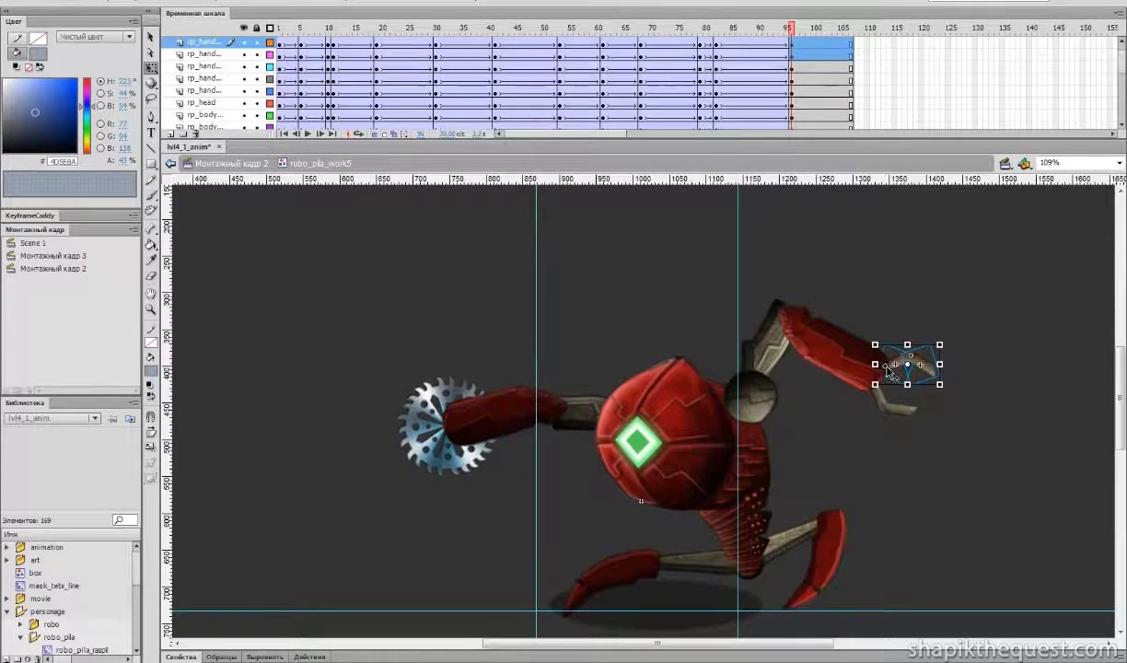
drag(943, 342, 943, 359)
click(974, 352)
- At frame 96, rotate the tips of both claw fingers inward to close the claw
click(912, 410)
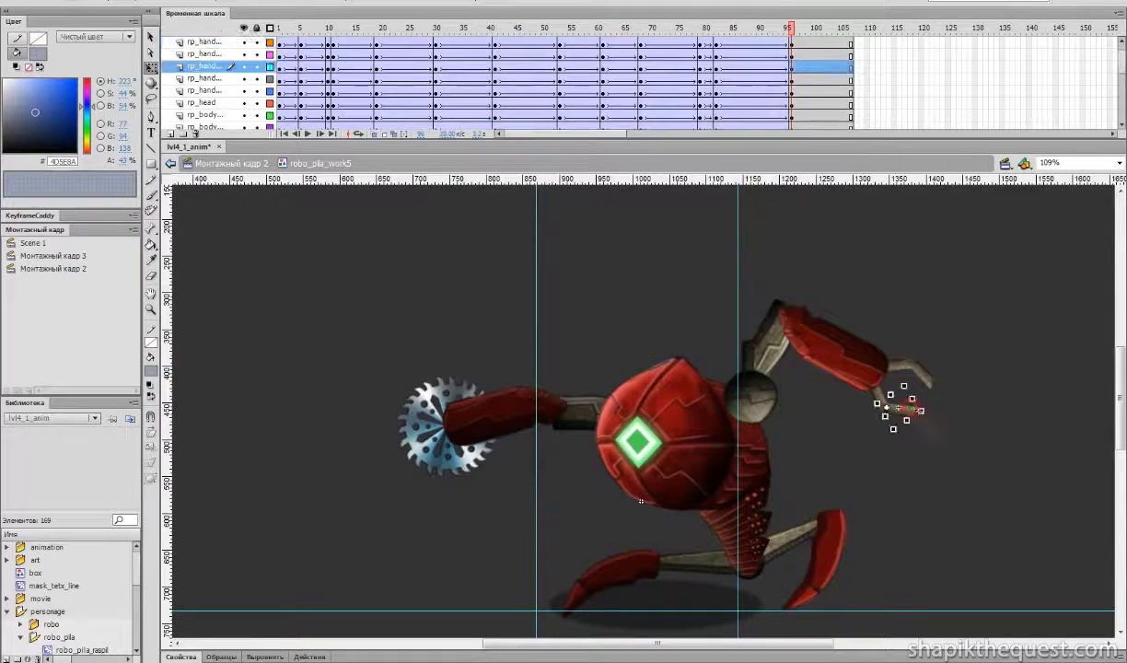
drag(931, 409, 926, 397)
click(911, 367)
drag(940, 358, 939, 397)
click(955, 409)
drag(773, 28, 279, 28)
key(ctrl+s)
- Turn off synchronization for the classic tweens on the rp_pila layer across frames 1 to 95
click(448, 505)
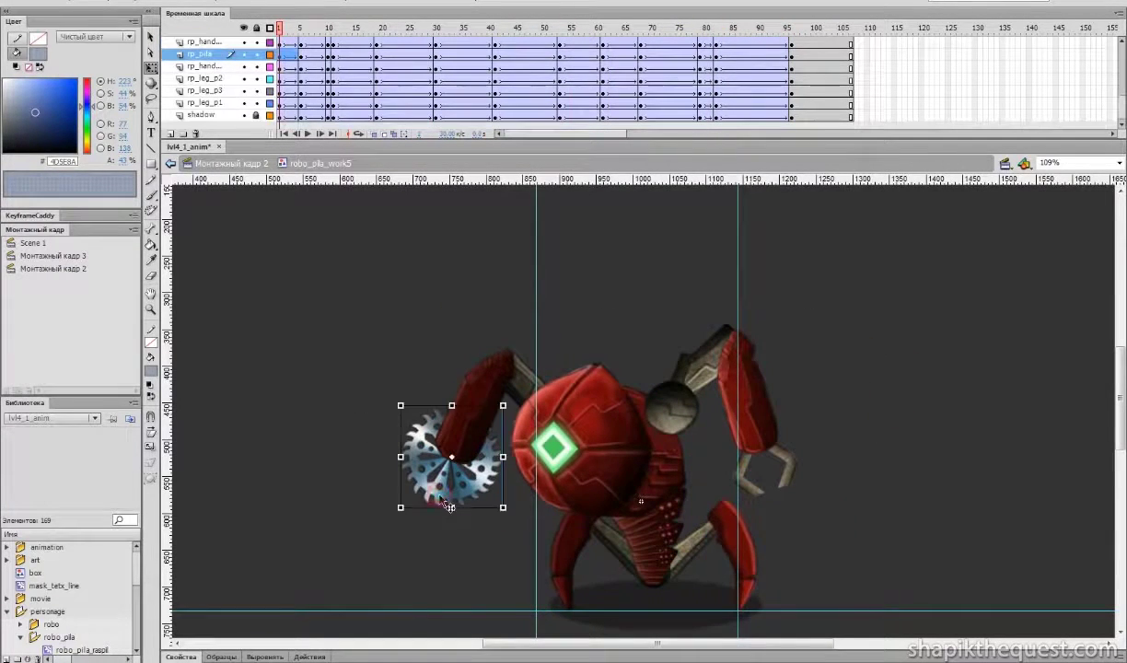
click(200, 54)
click(176, 657)
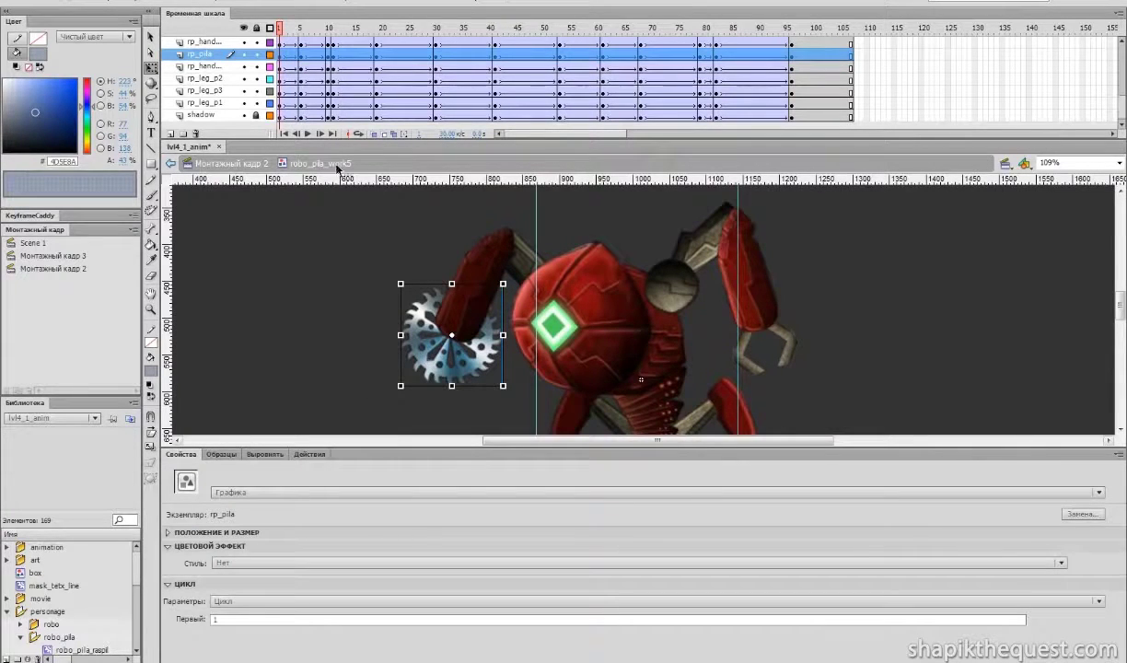
click(168, 546)
click(326, 56)
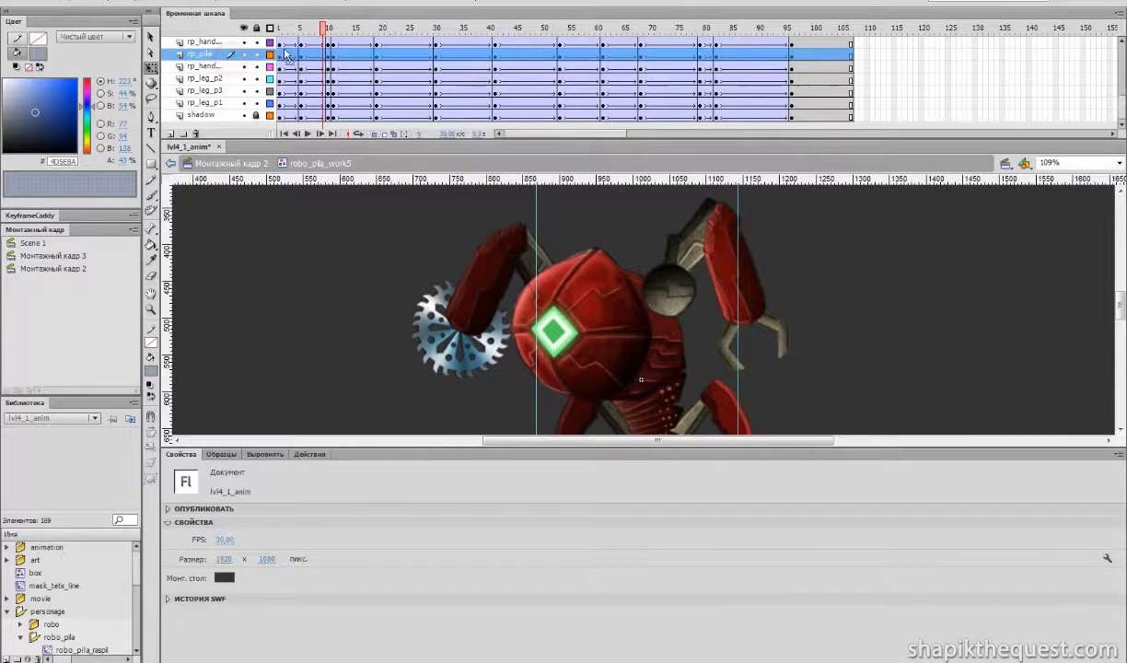
click(168, 523)
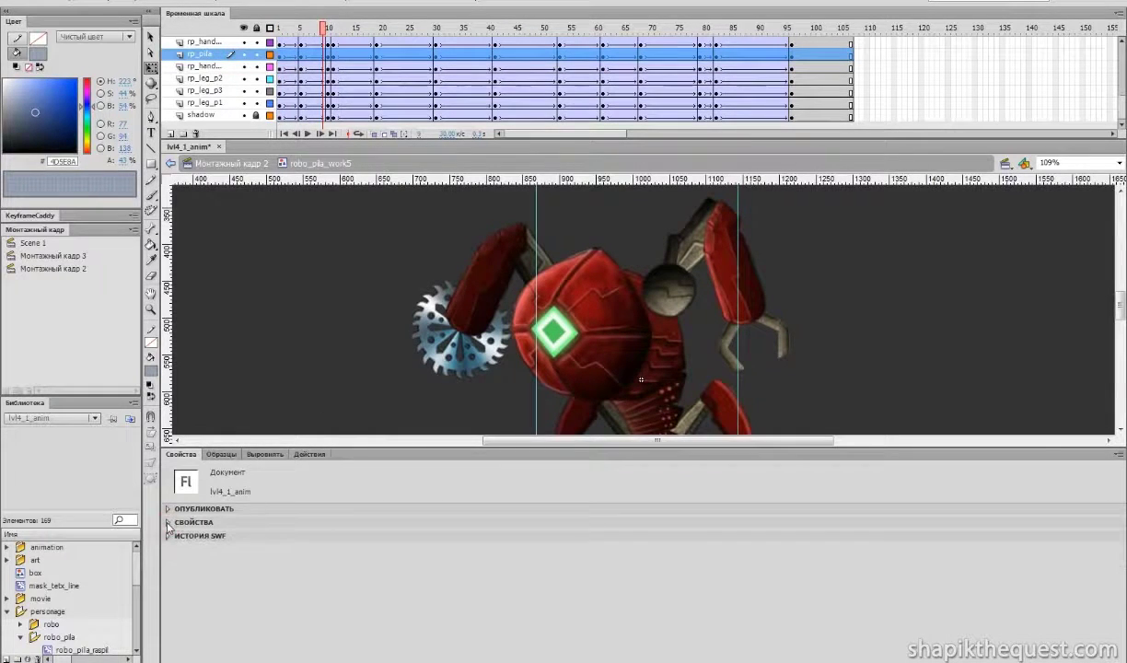
click(168, 537)
click(329, 57)
drag(282, 57, 789, 60)
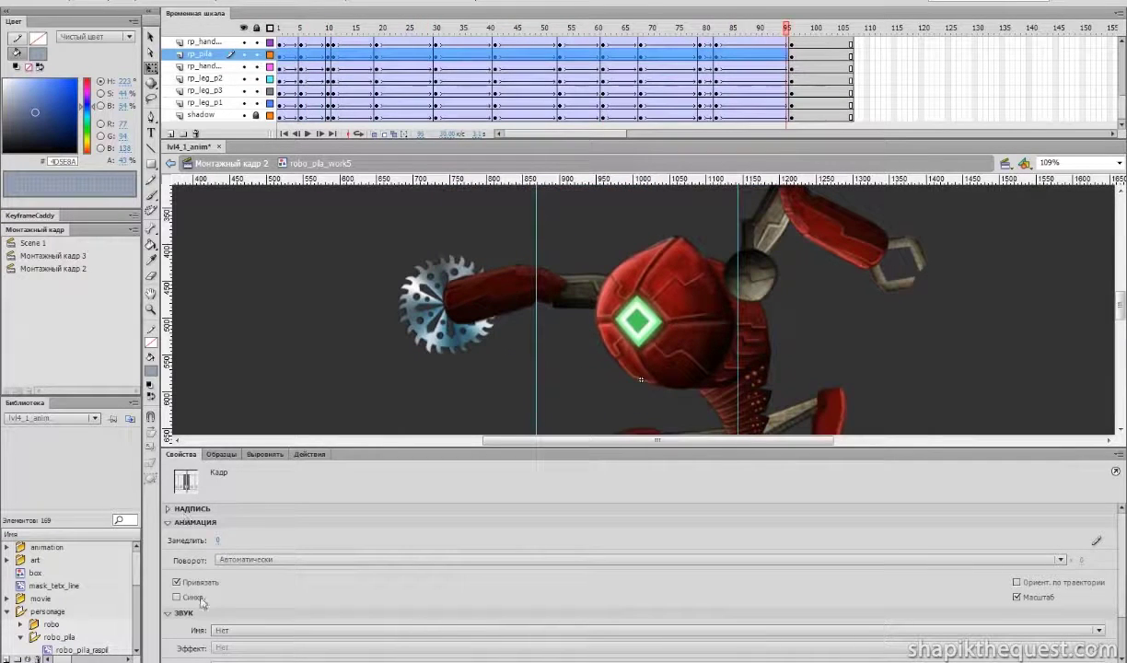
double_click(170, 447)
- At frame 19, rotate the head slightly counterclockwise
key(Return)
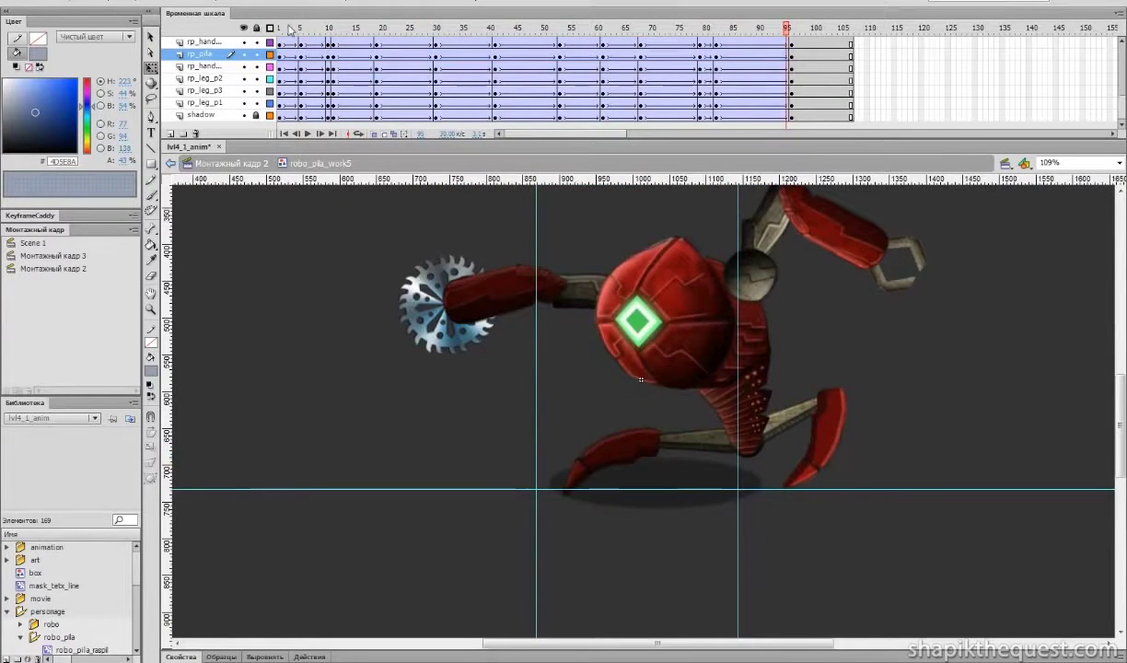
drag(304, 34, 379, 41)
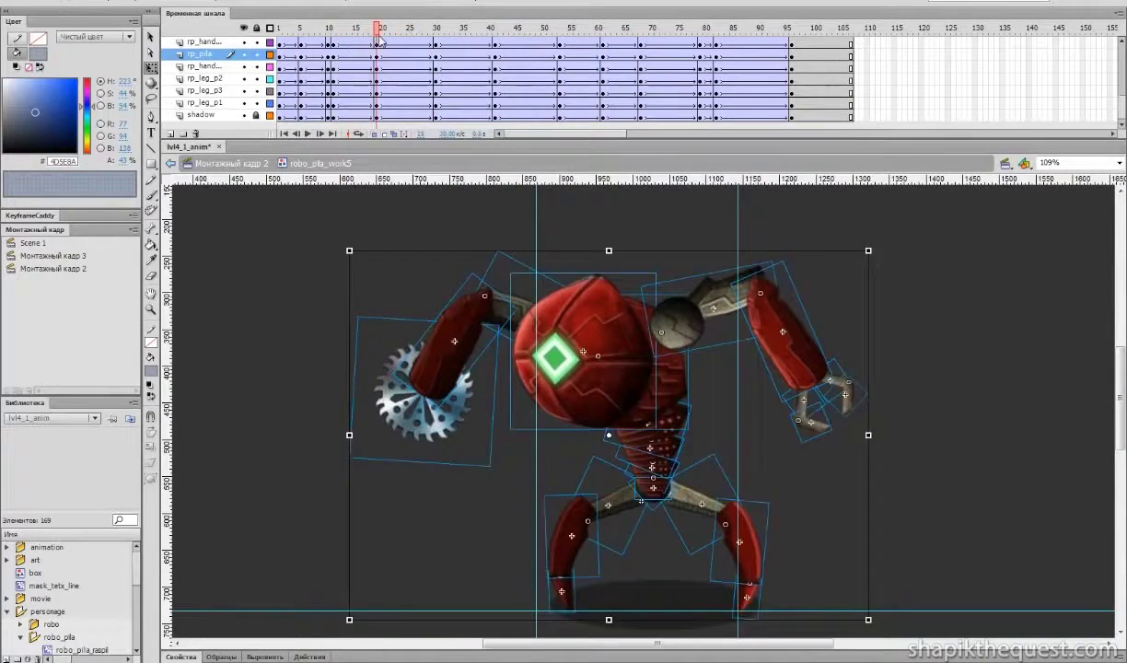
click(581, 324)
drag(507, 264, 496, 285)
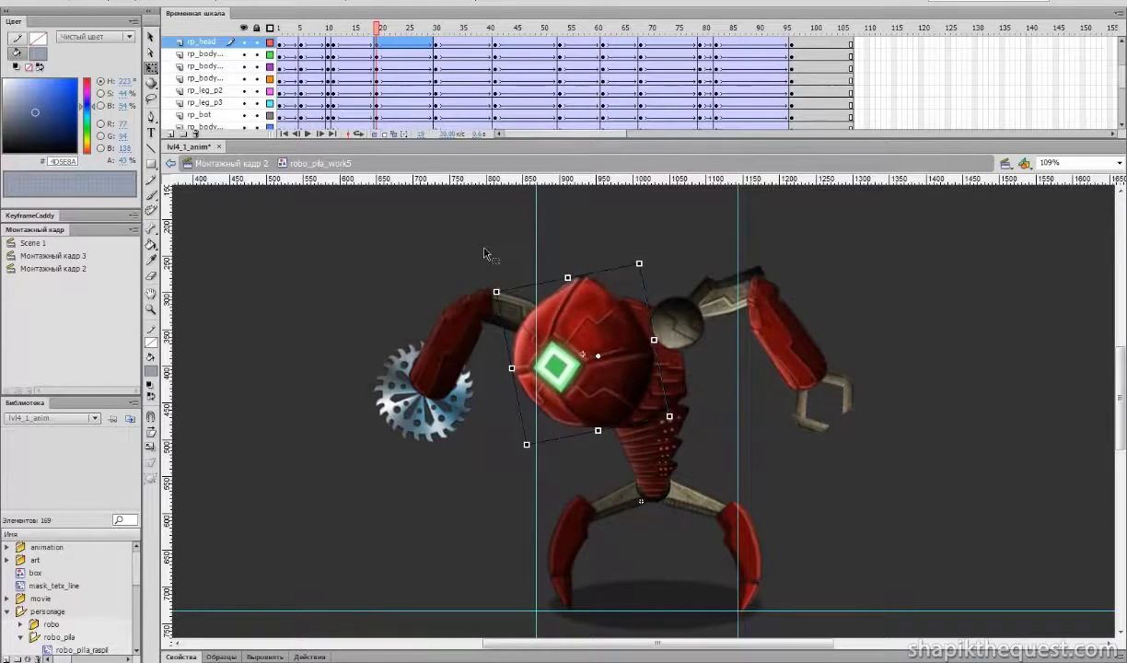
click(464, 222)
- Save the file and insert keyframes on all body-part layers at frame 101
drag(375, 31, 802, 122)
key(ctrl+a)
key(ctrl+s)
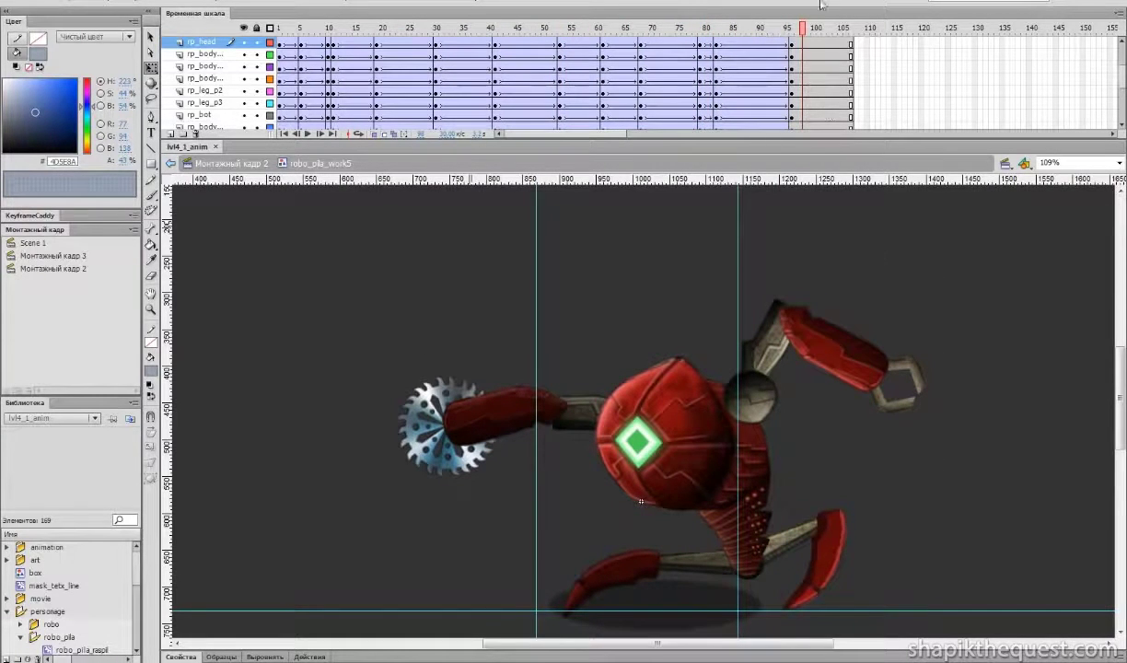
drag(803, 33, 305, 1)
scroll(819, 47, up, 2)
key(F6)
- Copy frames 5 to 96 of all body-part layers and paste them starting at frame 101
right_click(350, 45)
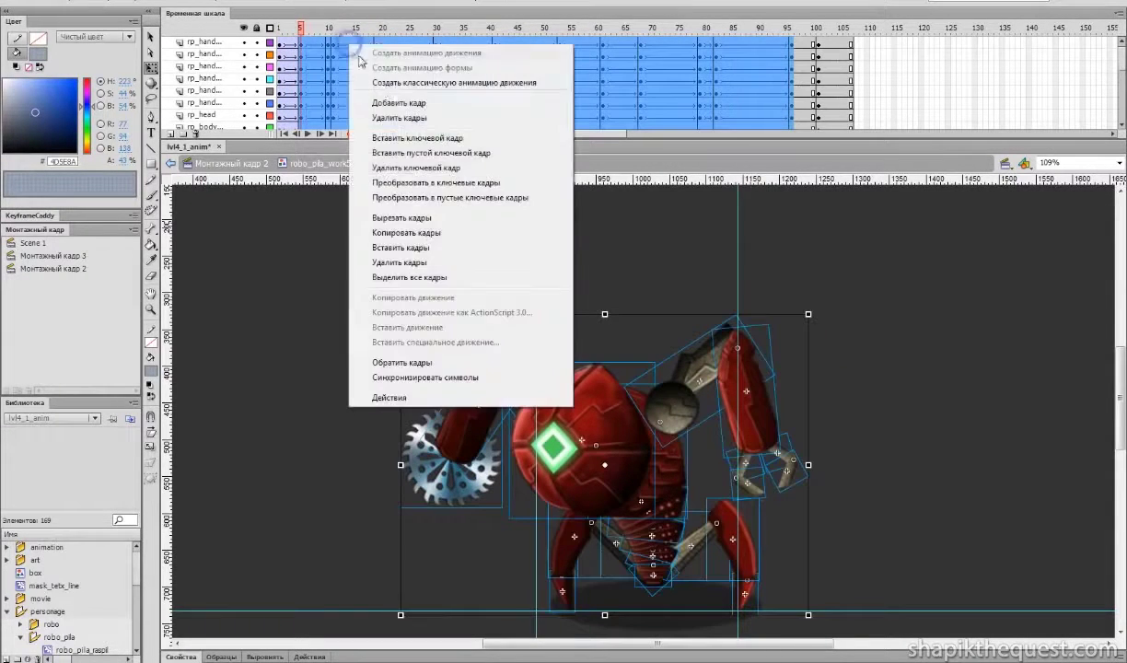
click(385, 235)
drag(819, 42, 823, 150)
right_click(818, 117)
click(848, 321)
scroll(830, 116, up, 1)
scroll(831, 116, down, 1)
click(829, 117)
click(840, 117)
drag(818, 117, 936, 30)
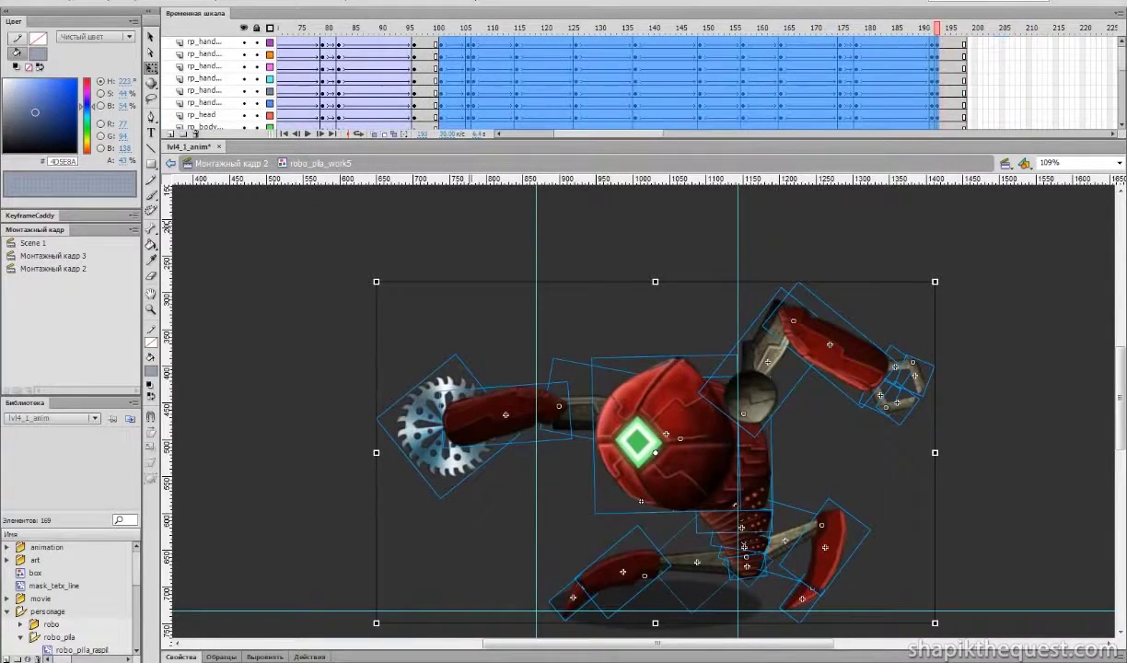
- Reverse the frames pasted after frame 100 on all body-part layers, and check the return motion
right_click(904, 71)
click(944, 385)
drag(411, 31, 631, 57)
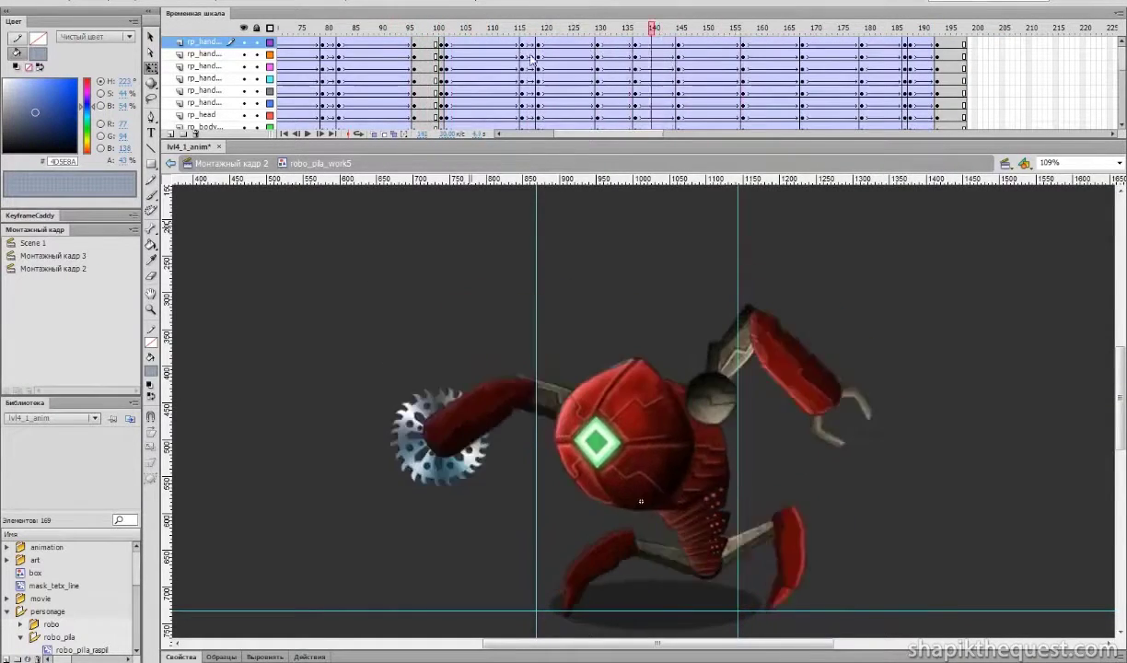
click(690, 73)
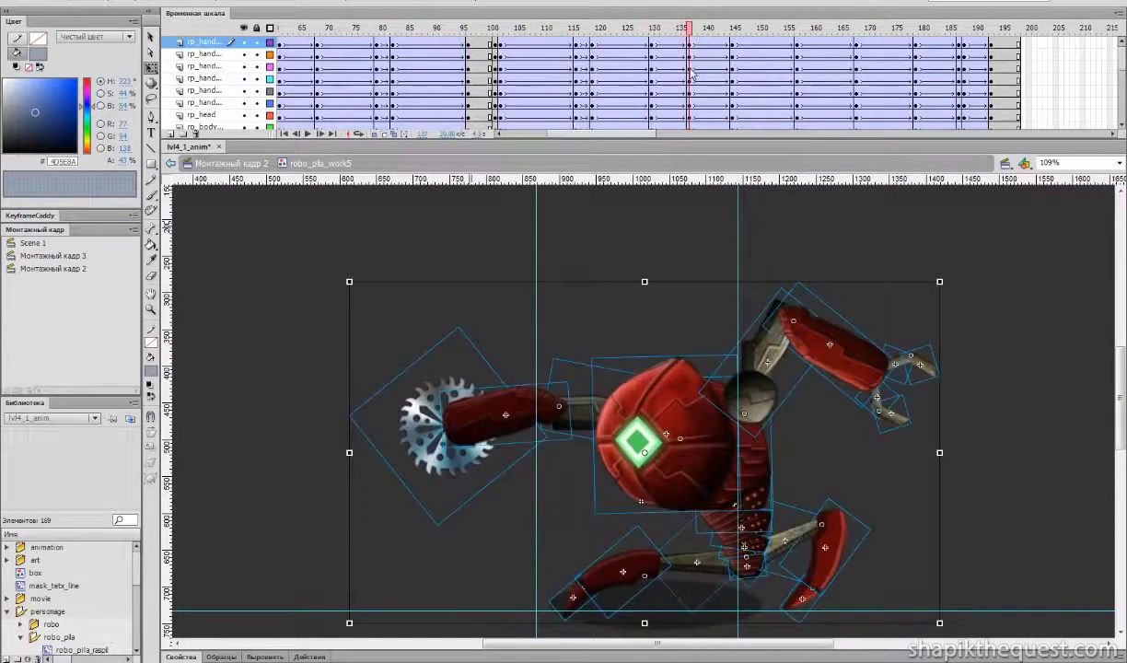
key(Escape)
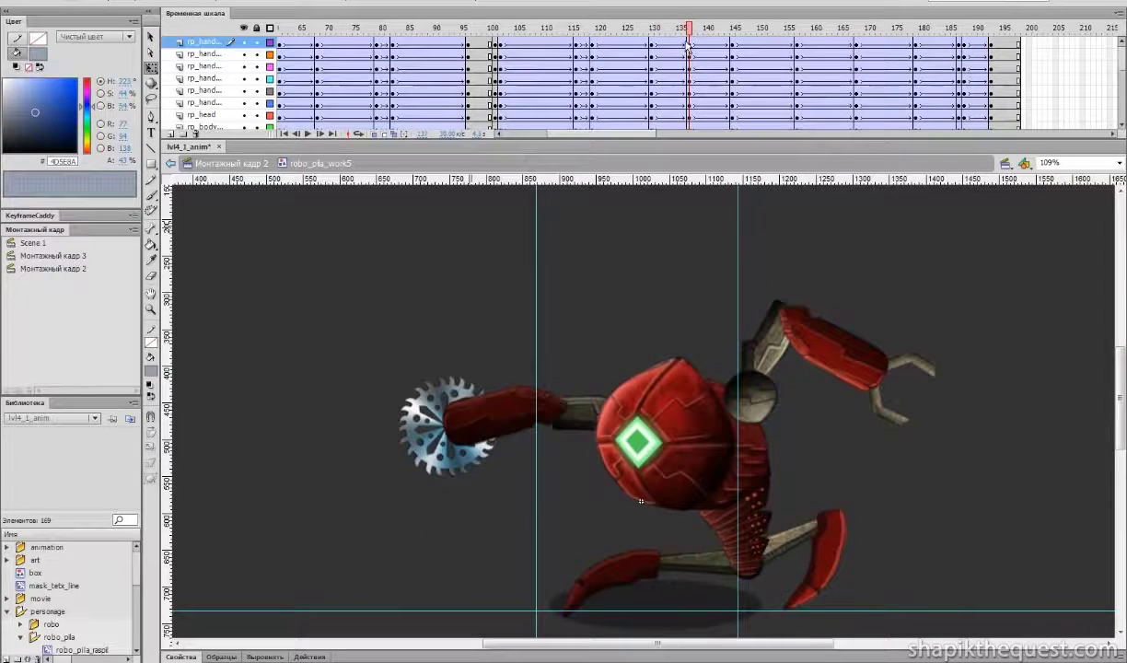
- Remove frames 101 to 136 from the reversed section on all layers
drag(686, 45, 496, 326)
right_click(530, 75)
click(586, 149)
drag(506, 30, 711, 68)
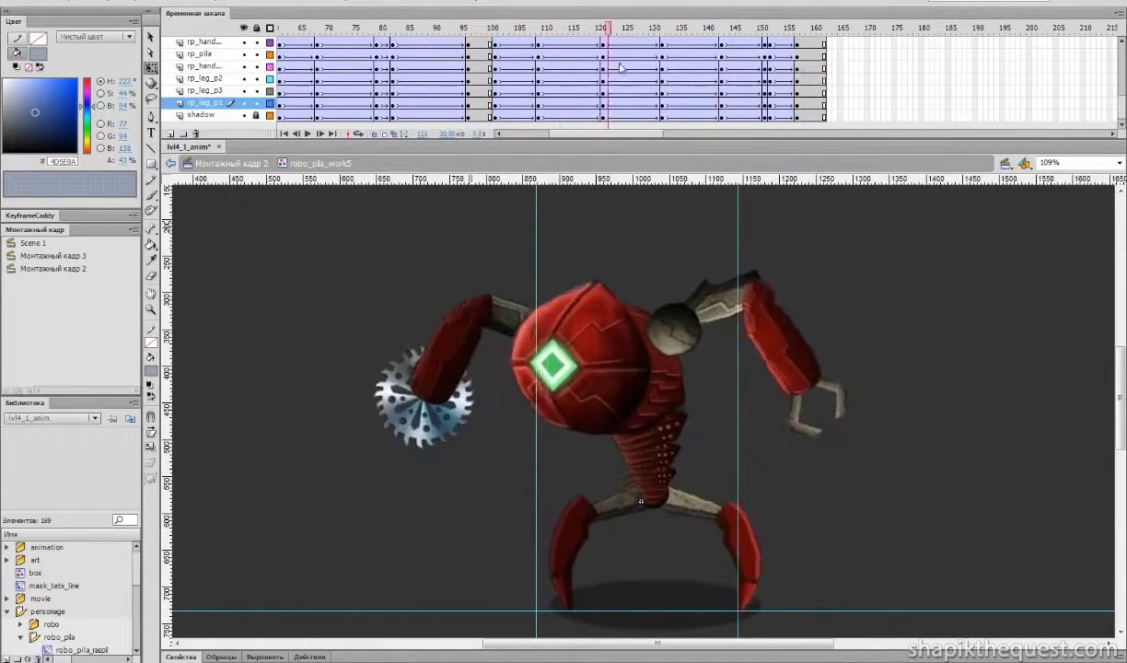
- Remove further in-between frames from the reversed section on all layers, shortening the animation to 120 frames
drag(693, 78, 569, 232)
right_click(559, 52)
click(615, 131)
drag(556, 102, 551, 101)
drag(549, 35, 594, 41)
- Test the movie from the main scene and return to editing the robot symbol
click(951, 316)
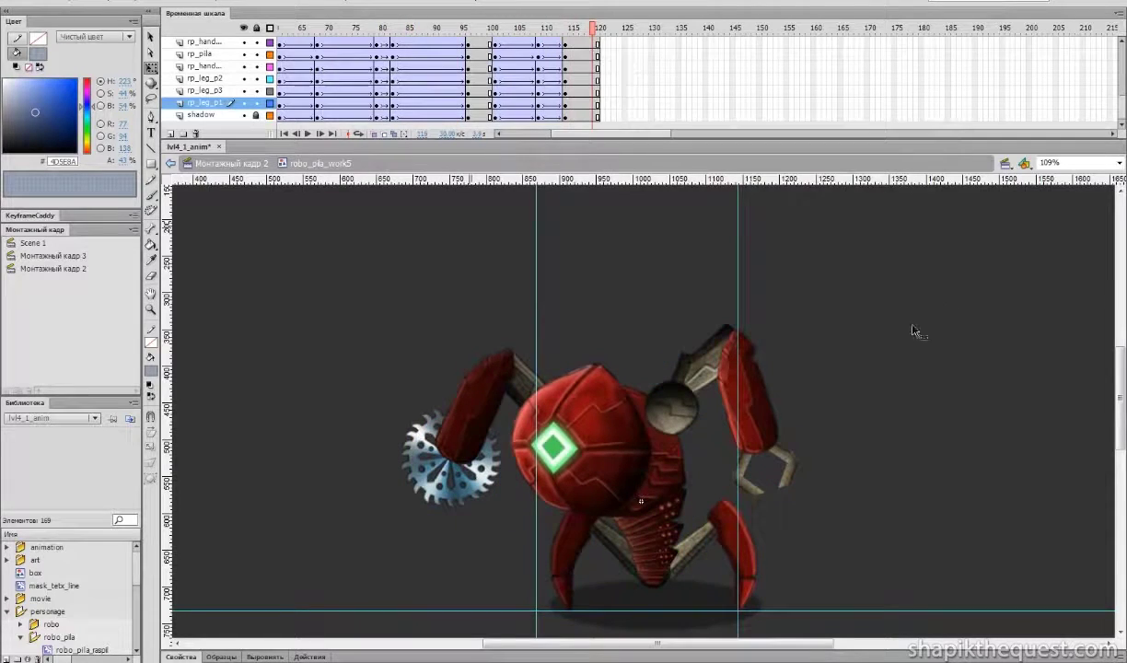
double_click(881, 313)
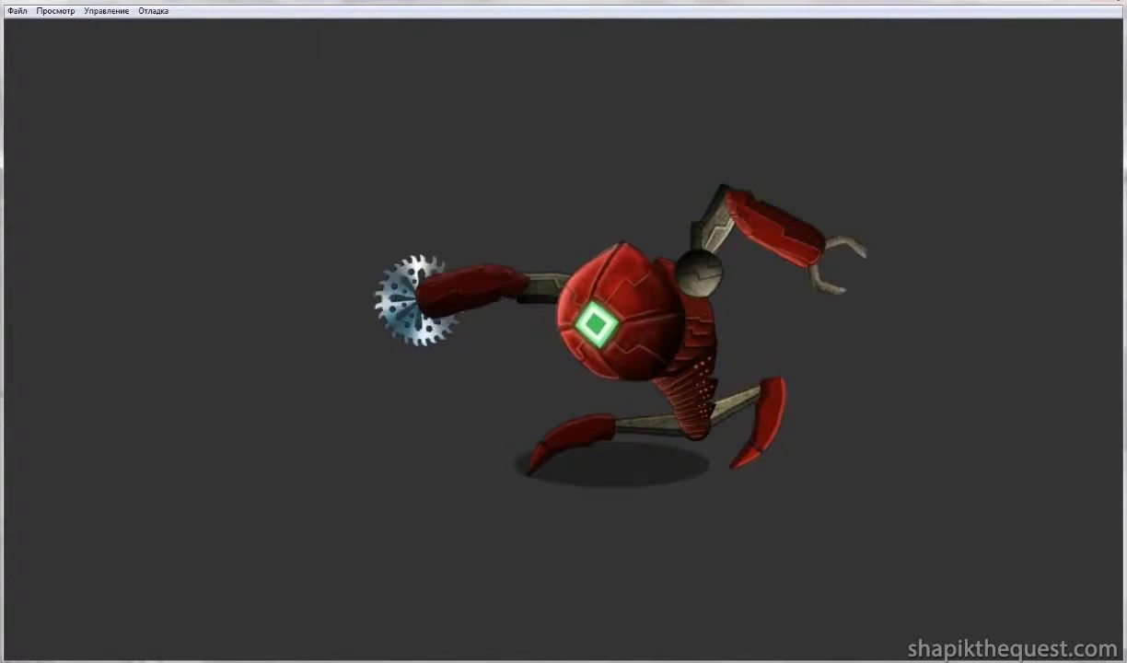
click(1111, 1)
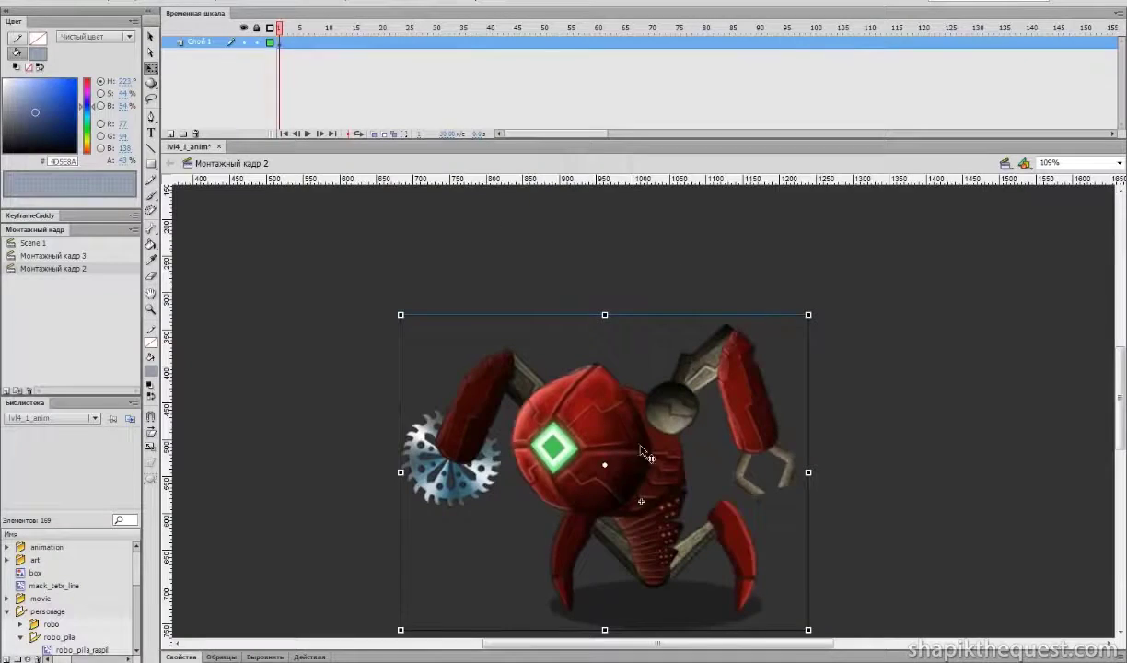
double_click(615, 389)
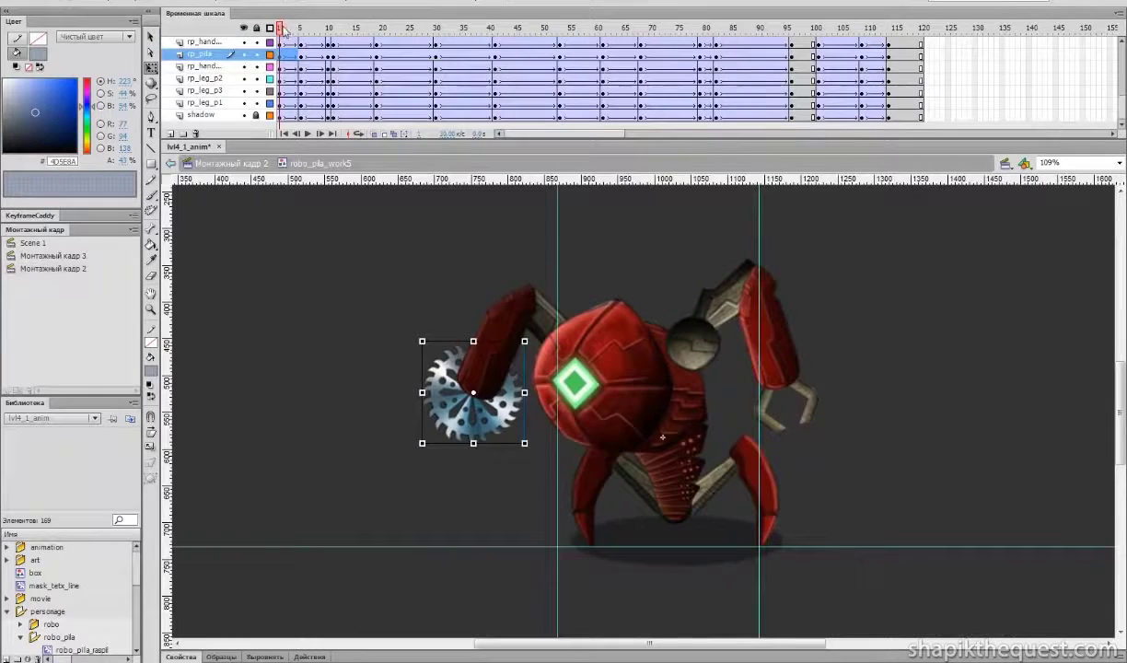
- At frame 15, insert keyframes on the saw-side leg's rp_leg_p2 and rp_leg_p3 layers, and swing the leg segments slightly outward
click(357, 42)
click(357, 42)
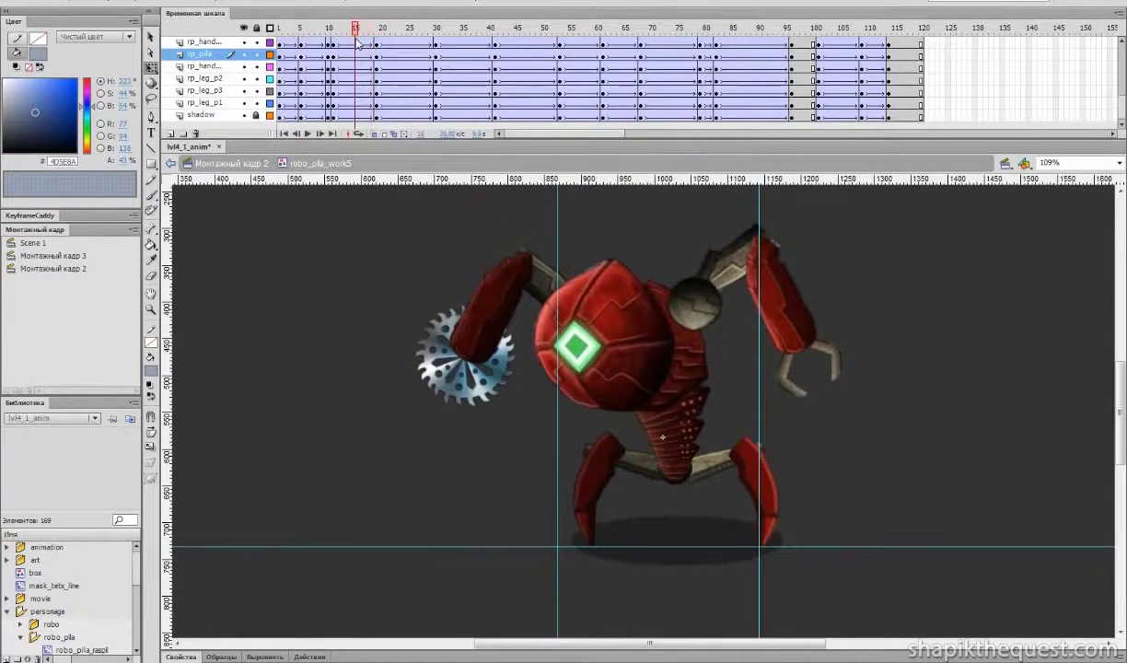
click(603, 470)
scroll(388, 82, up, 3)
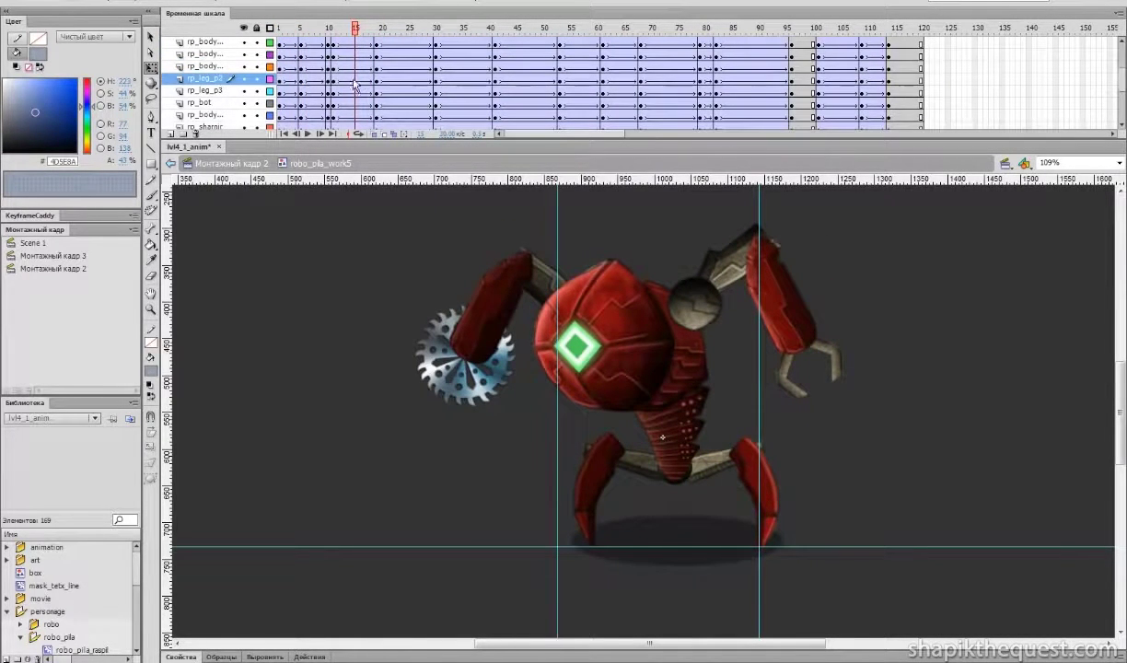
click(581, 465)
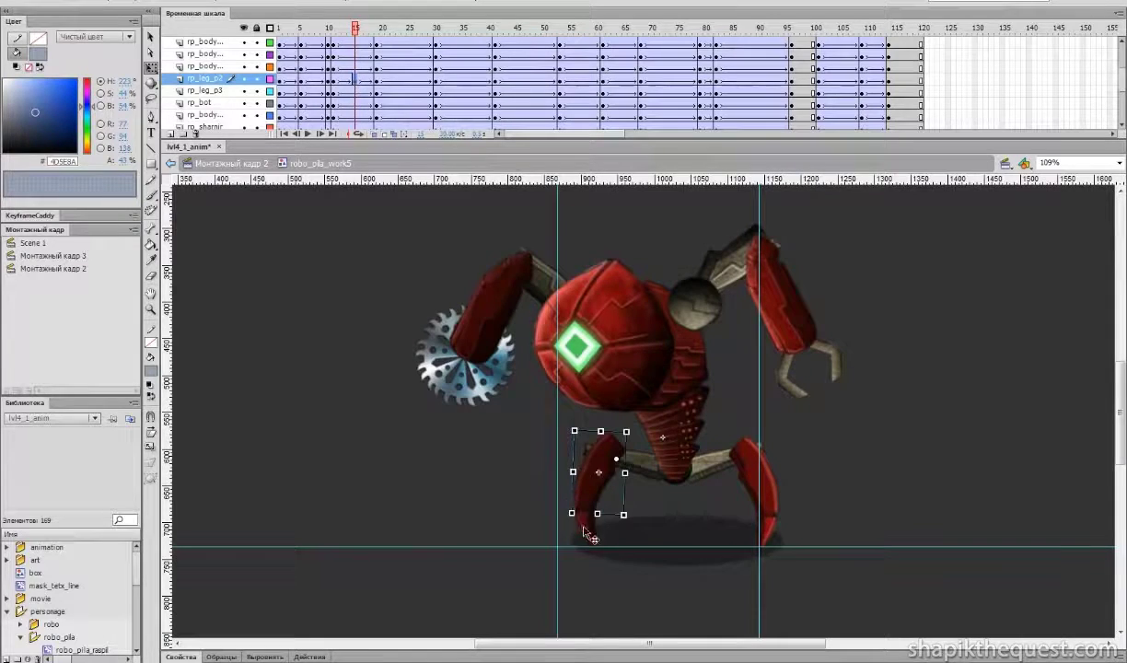
click(583, 531)
click(426, 211)
click(355, 91)
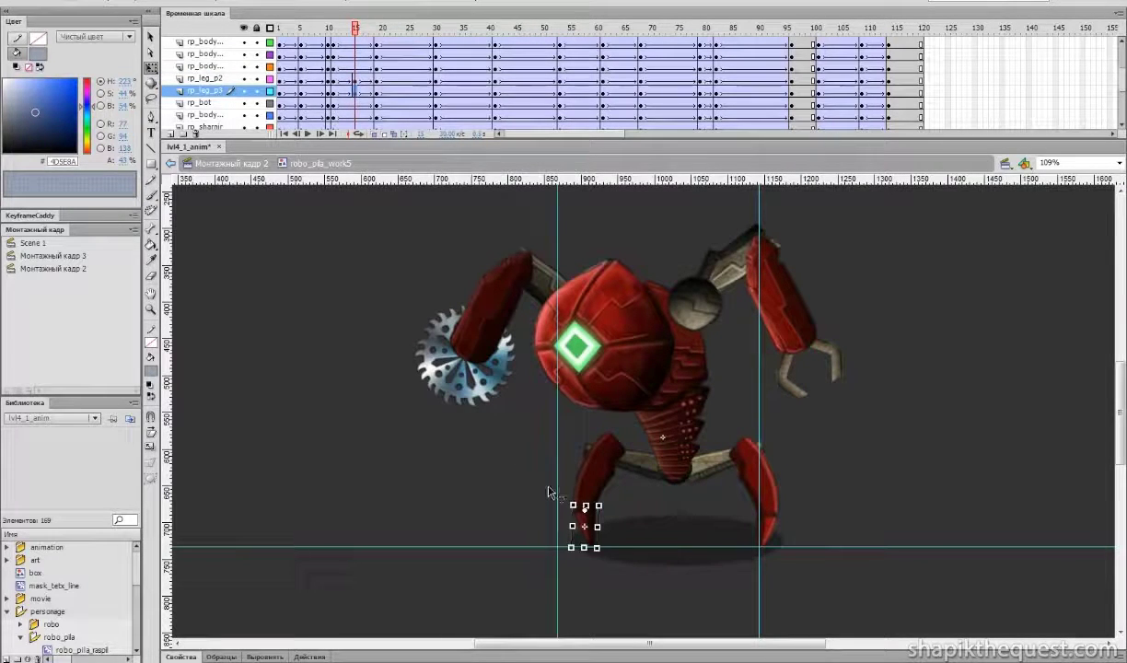
click(603, 495)
drag(624, 428, 611, 426)
- Insert keyframes at frame 15 on the segment layers of the claw-side leg
click(773, 494)
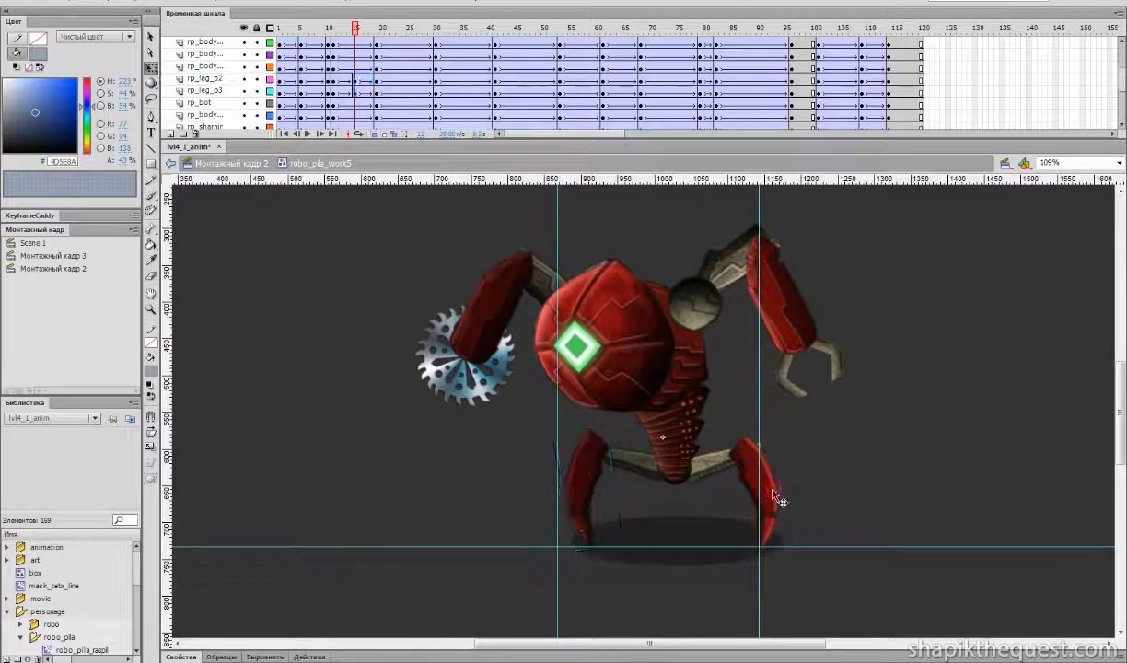
scroll(343, 77, up, 2)
scroll(342, 78, down, 5)
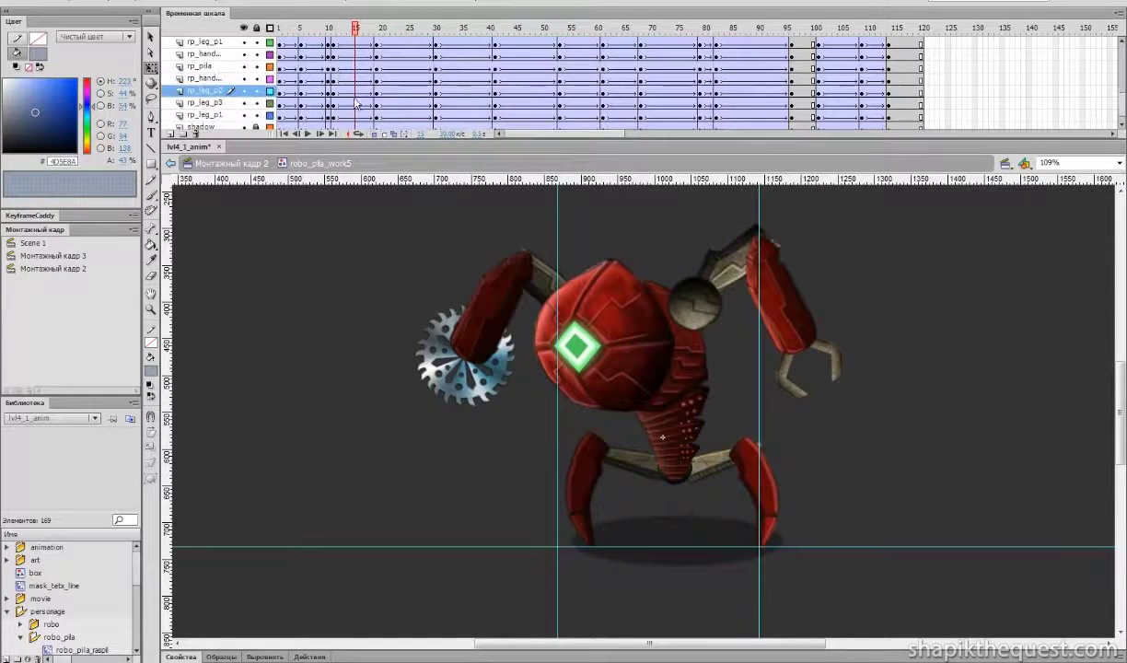
click(355, 115)
click(801, 494)
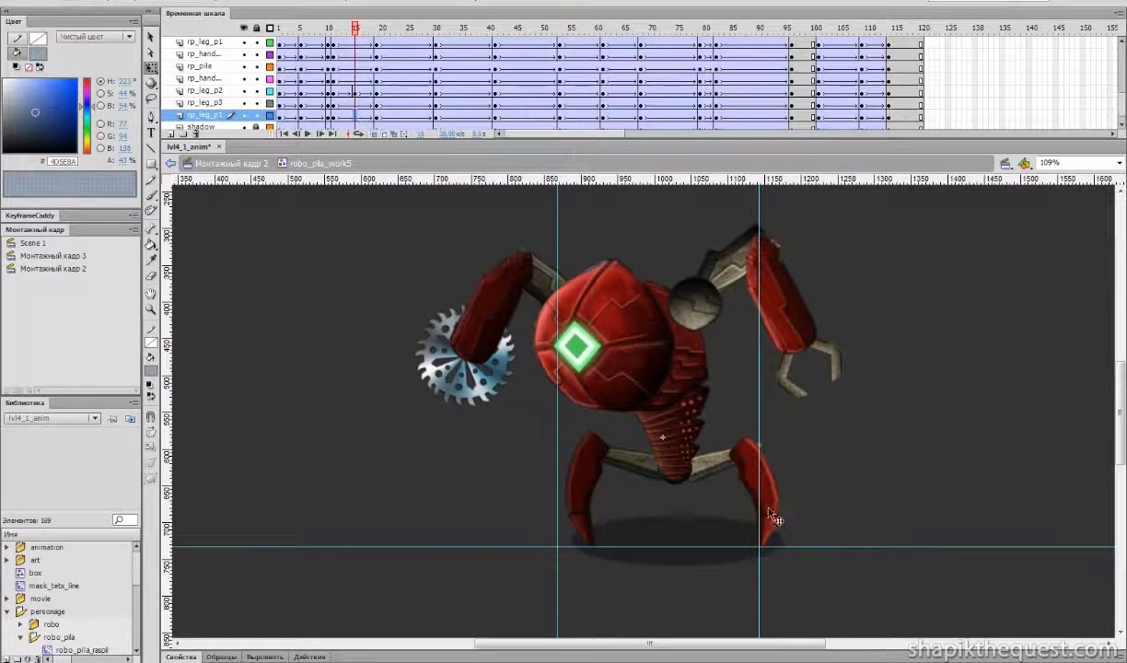
- Rotate the robot's right leg pieces slightly at frame 15 on the rp_leg layers
click(356, 118)
click(335, 104)
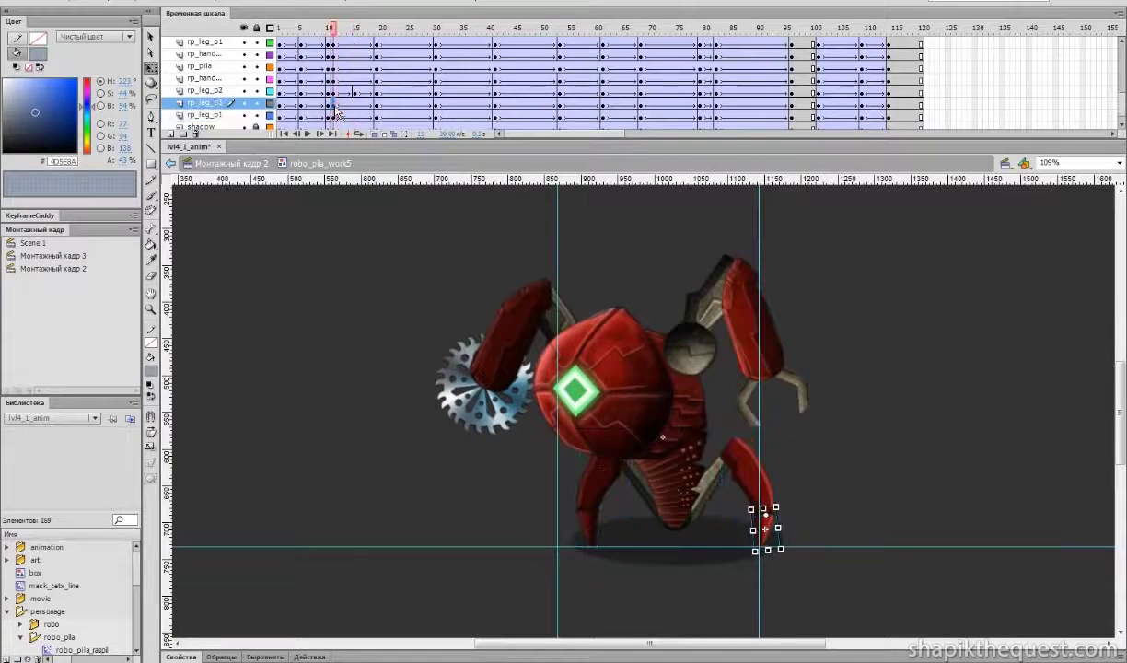
click(355, 104)
click(773, 476)
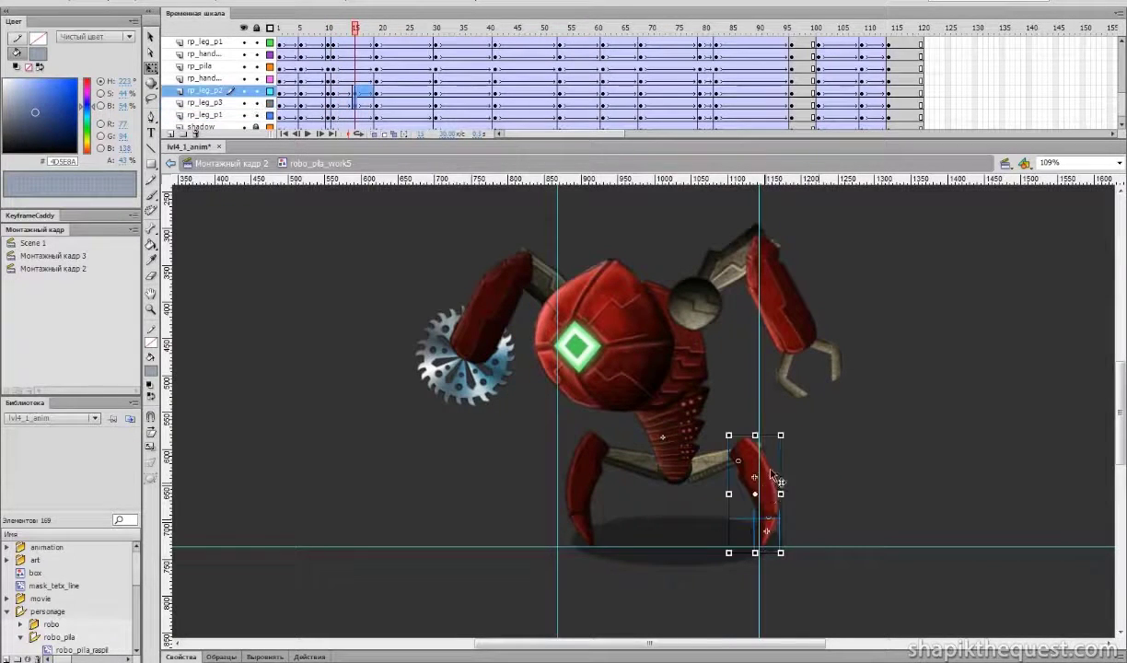
drag(788, 429, 798, 436)
- Play the animation through to check the leg movement and return to frame 1
key(Return)
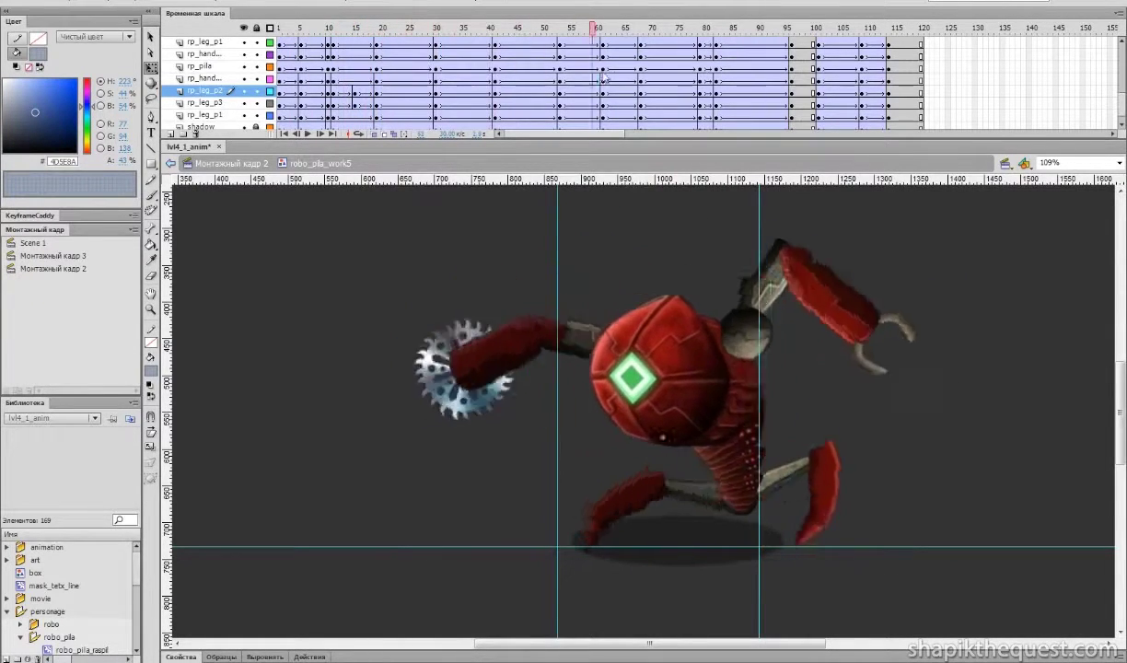
key(ctrl+s)
drag(870, 30, 279, 35)
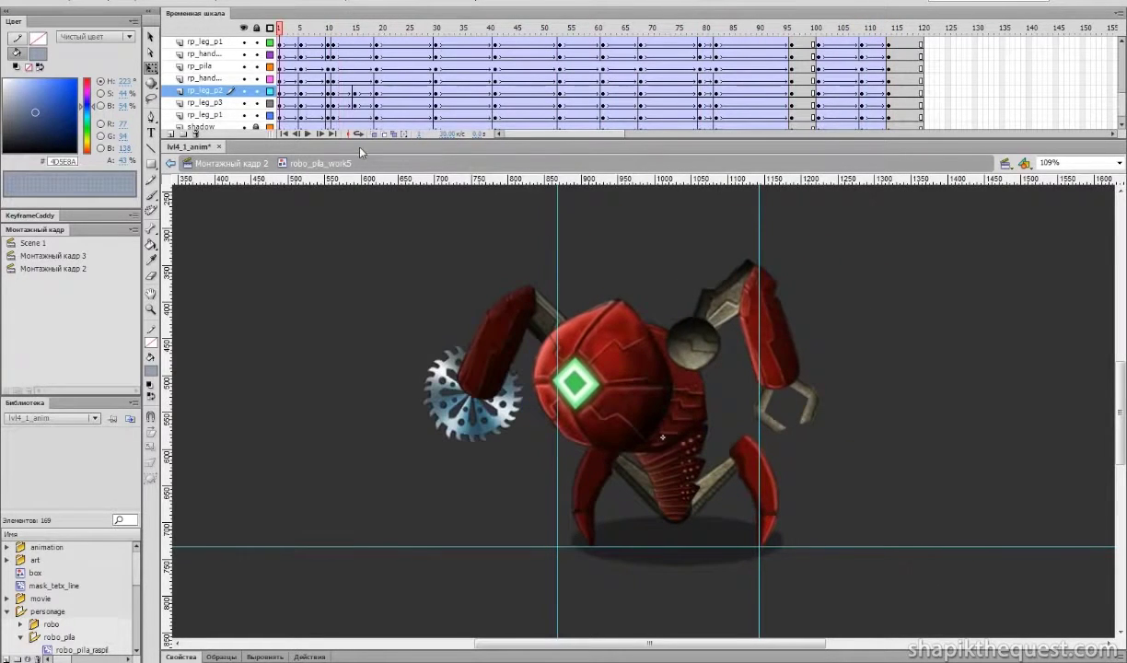
- Unlock the shadow layer and select its keyframe at frame 1
scroll(350, 108, down, 1)
click(256, 115)
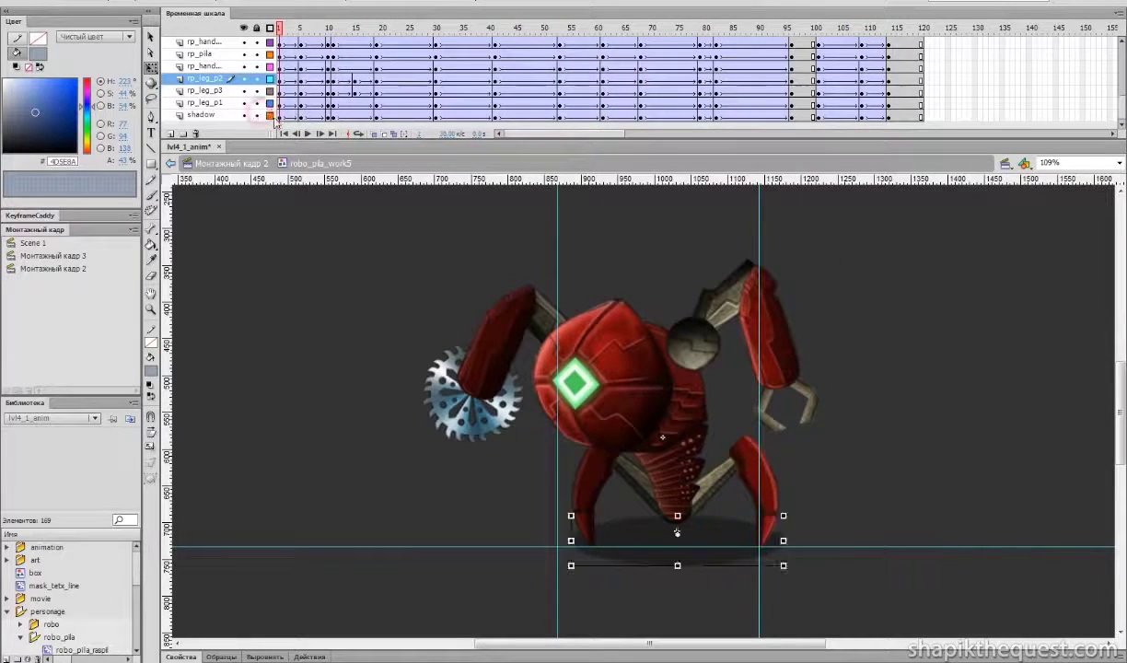
click(300, 117)
click(280, 118)
- At frame 61, stretch the shadow horizontally until it reaches under the extended right leg and nudge it slightly down
drag(291, 32, 603, 68)
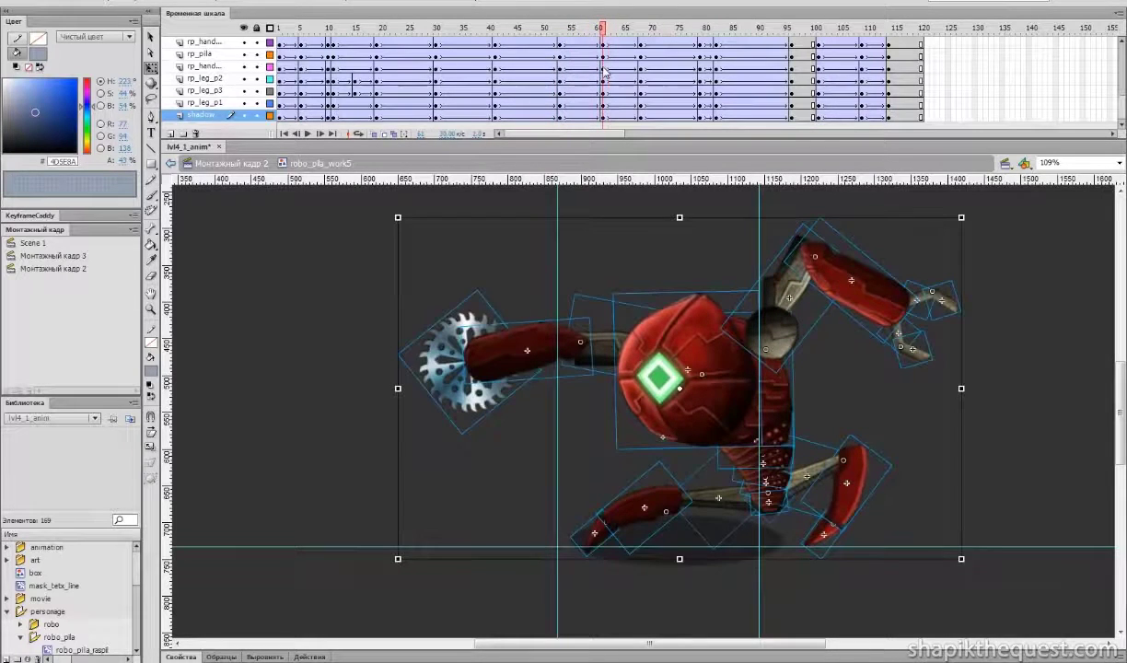
click(640, 311)
click(559, 117)
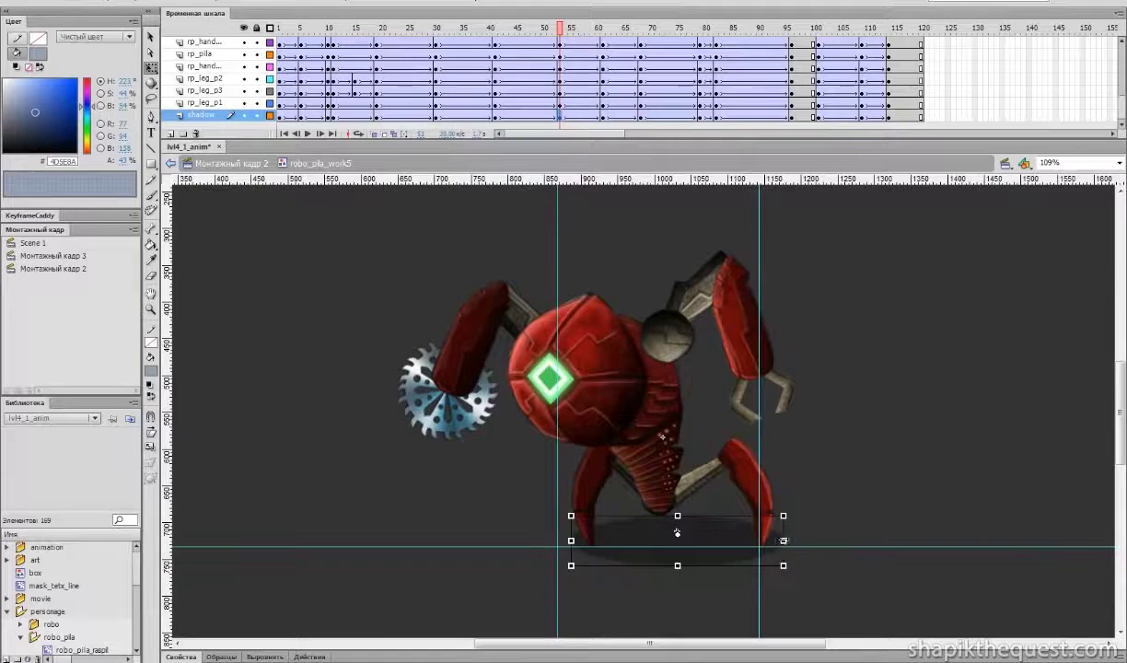
drag(783, 541, 860, 544)
click(603, 117)
key(Down)
key(Down)
key(Down)
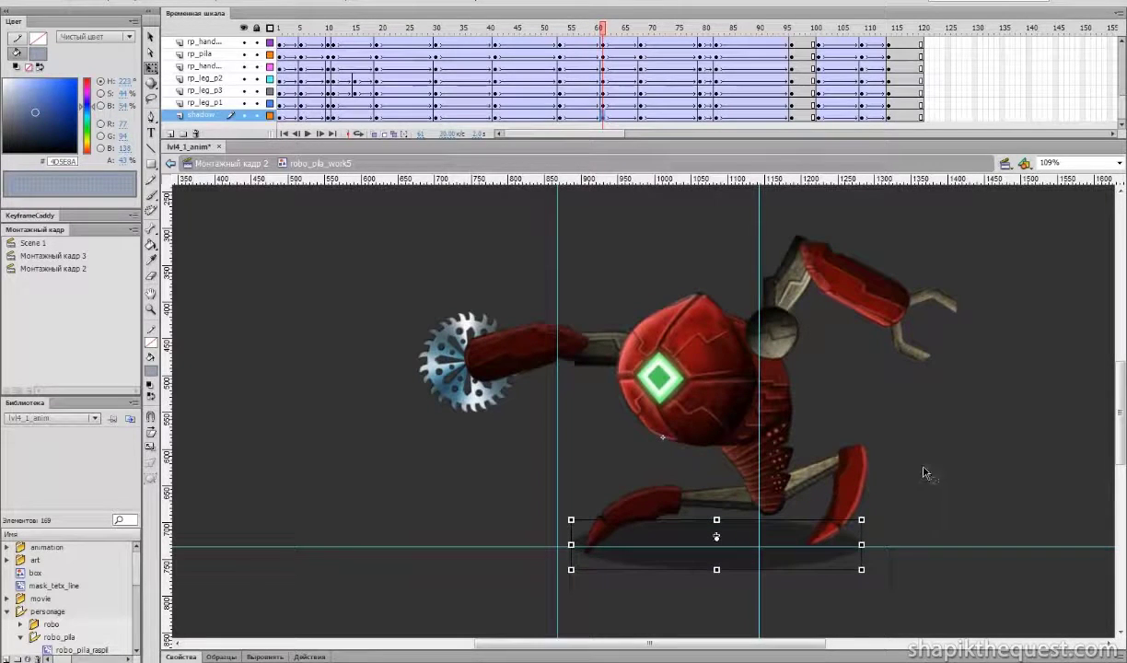
- Carry the widened shadow over to the shadow layer's keyframes at frames 68, 79, 82, 96 and 101
click(641, 115)
click(637, 117)
click(641, 118)
click(699, 118)
click(694, 119)
drag(700, 123, 788, 124)
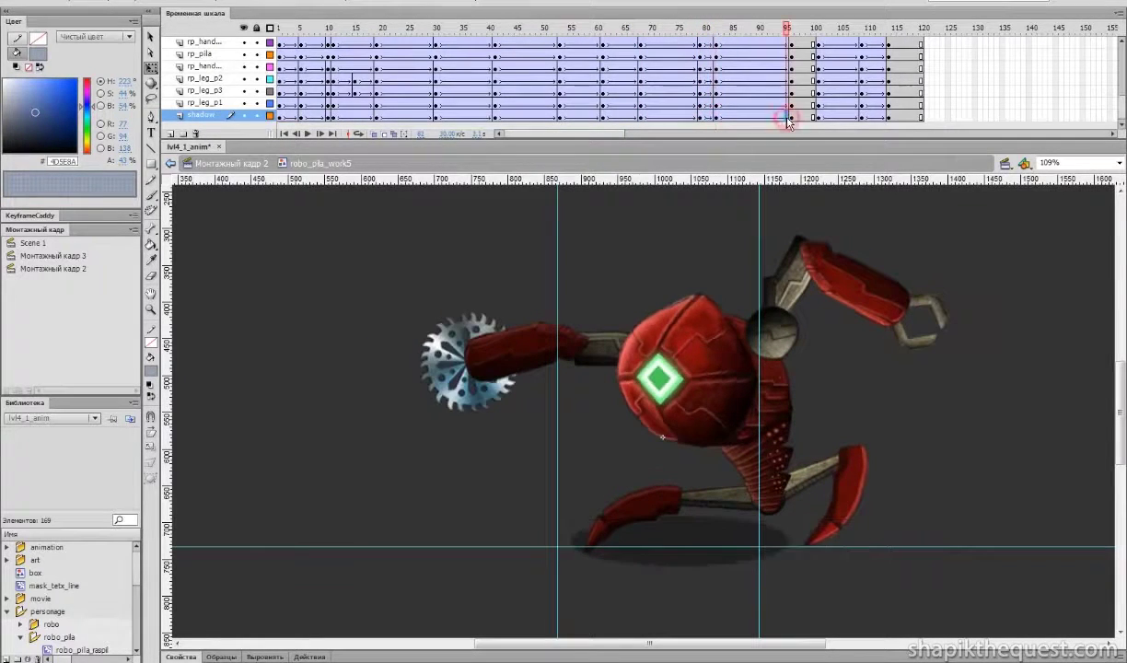
click(792, 117)
drag(793, 33, 715, 97)
click(819, 119)
- Create a classic tween on all robot layers between the keyframes at frames 96 and 101
scroll(797, 107, up, 2)
scroll(793, 110, down, 3)
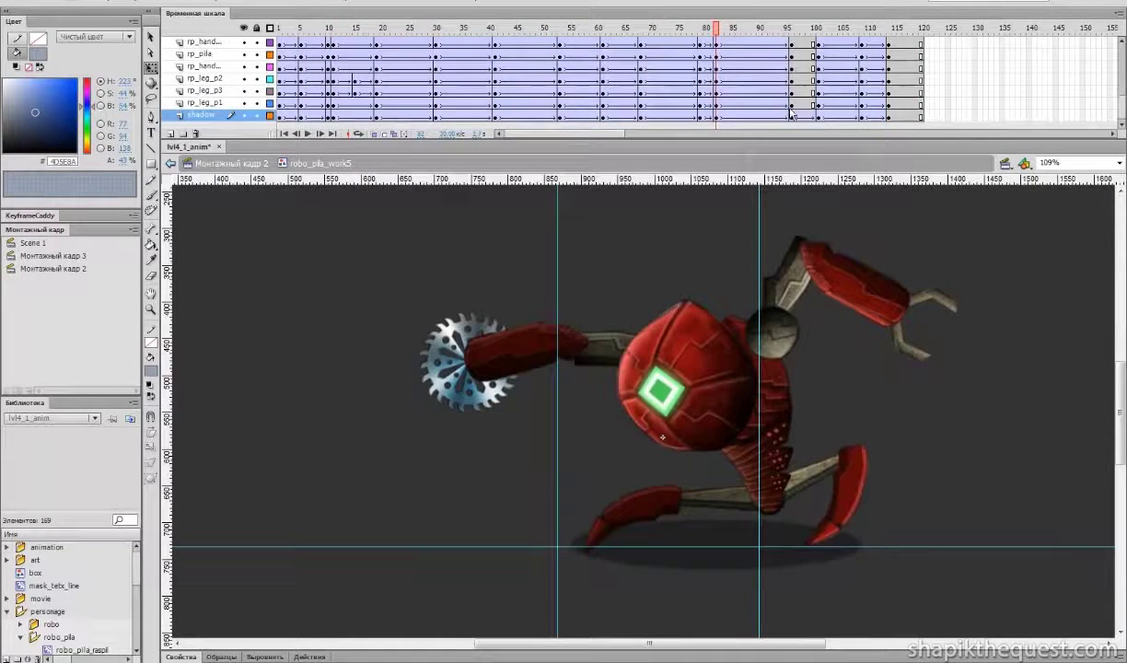
drag(797, 116, 812, 33)
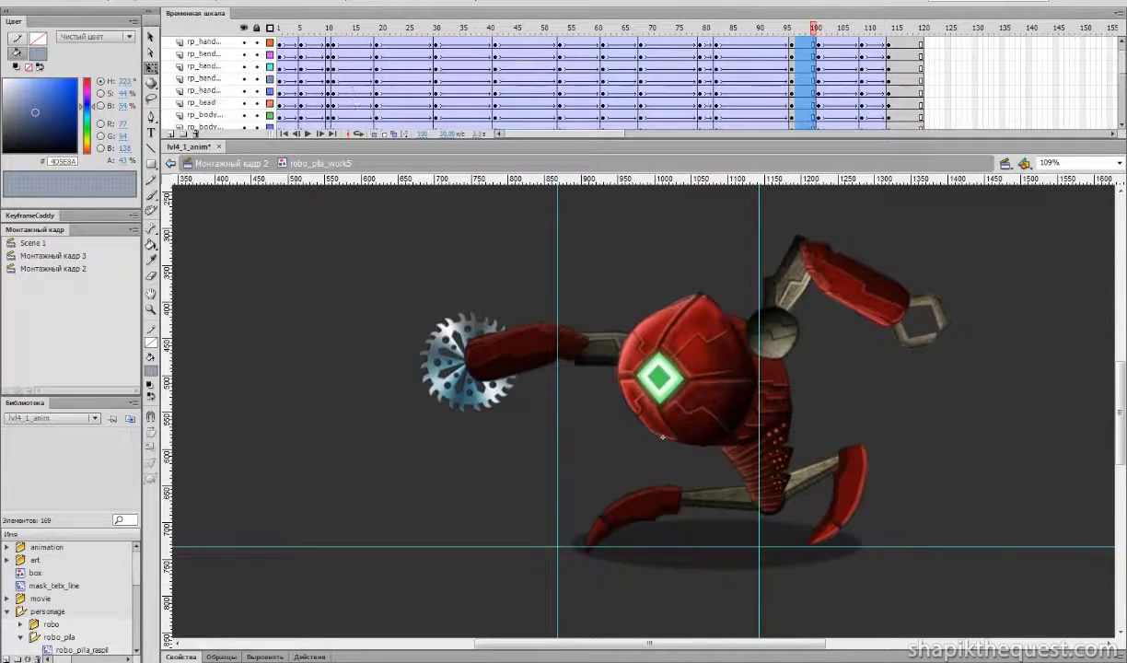
right_click(801, 50)
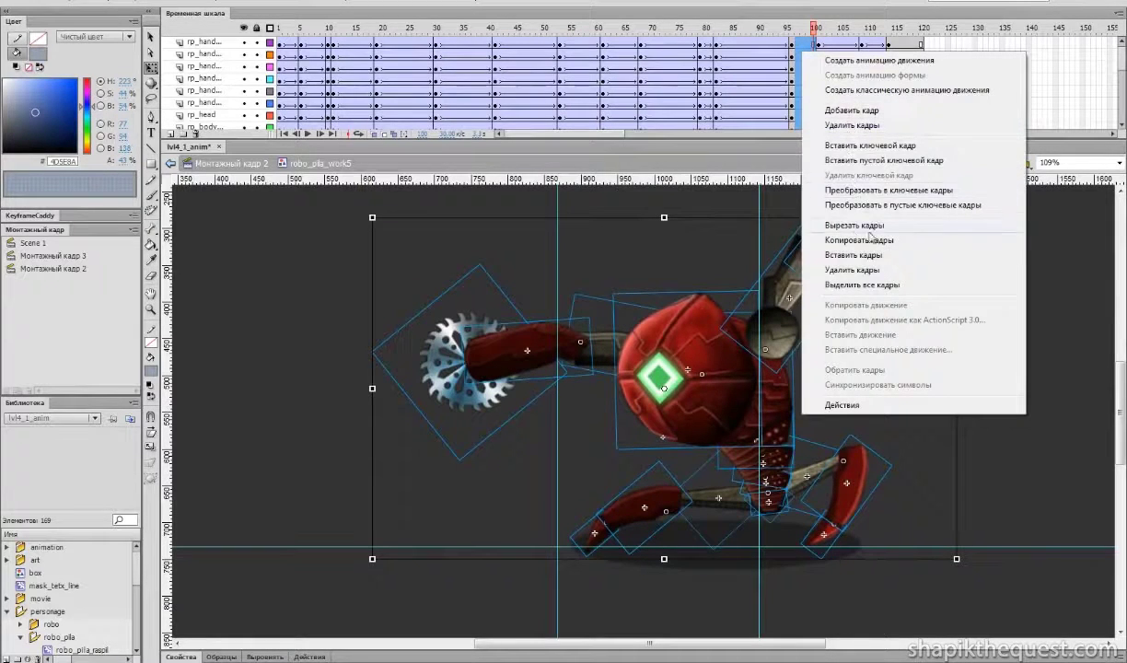
click(856, 90)
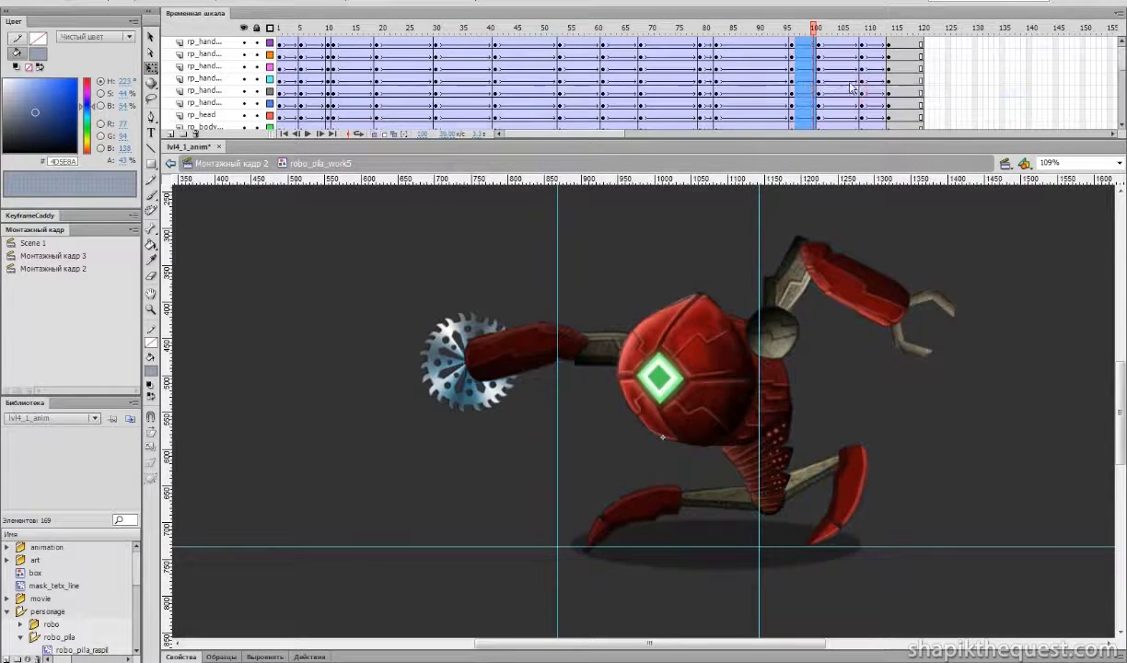
- Enable the Sync (Синхр.) option for the rp_pila saw layer's tween frames around frame 100
click(439, 336)
drag(815, 28, 834, 54)
scroll(799, 37, down, 4)
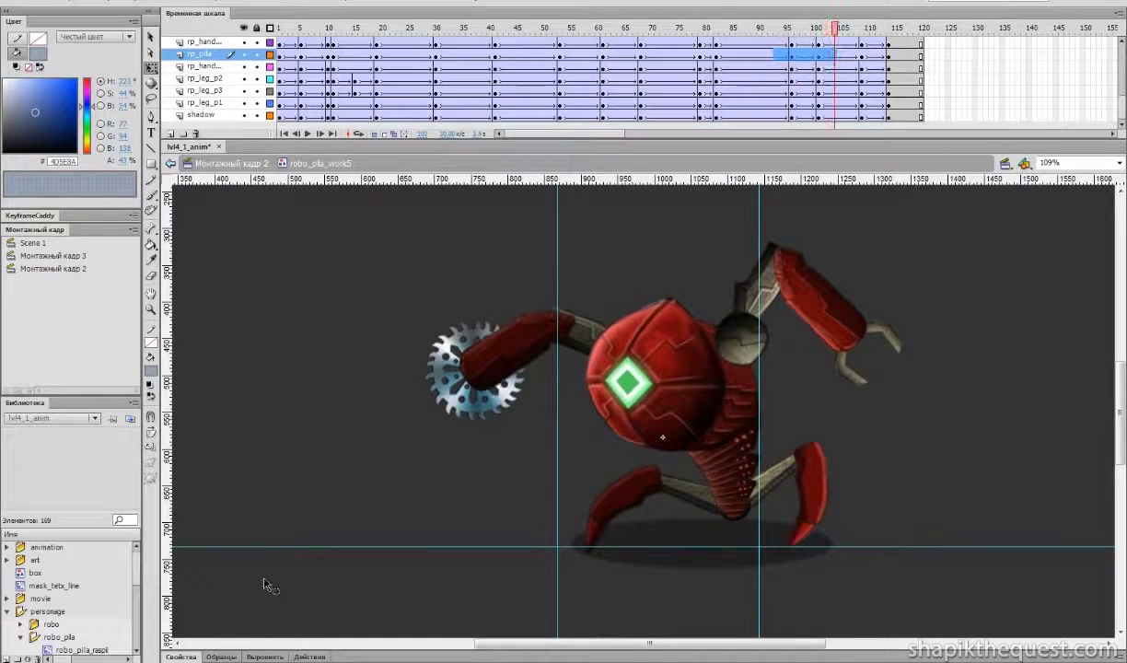
click(181, 656)
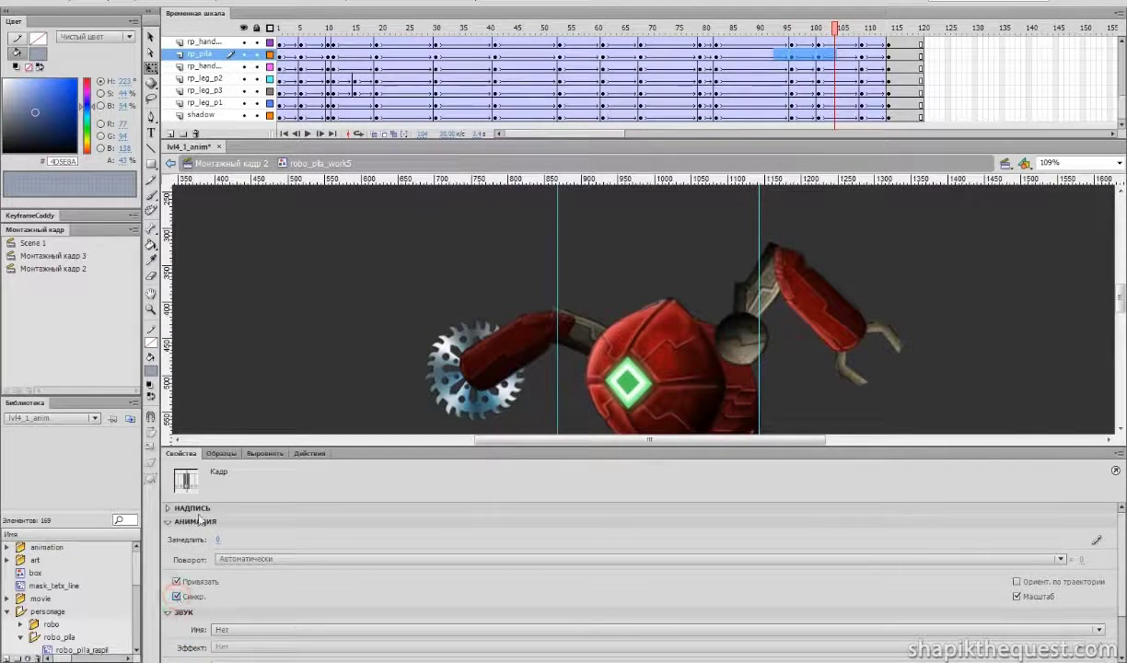
click(181, 453)
- Leave the robot symbol, test the movie from Монтажный кадр 2, and save the file
double_click(409, 244)
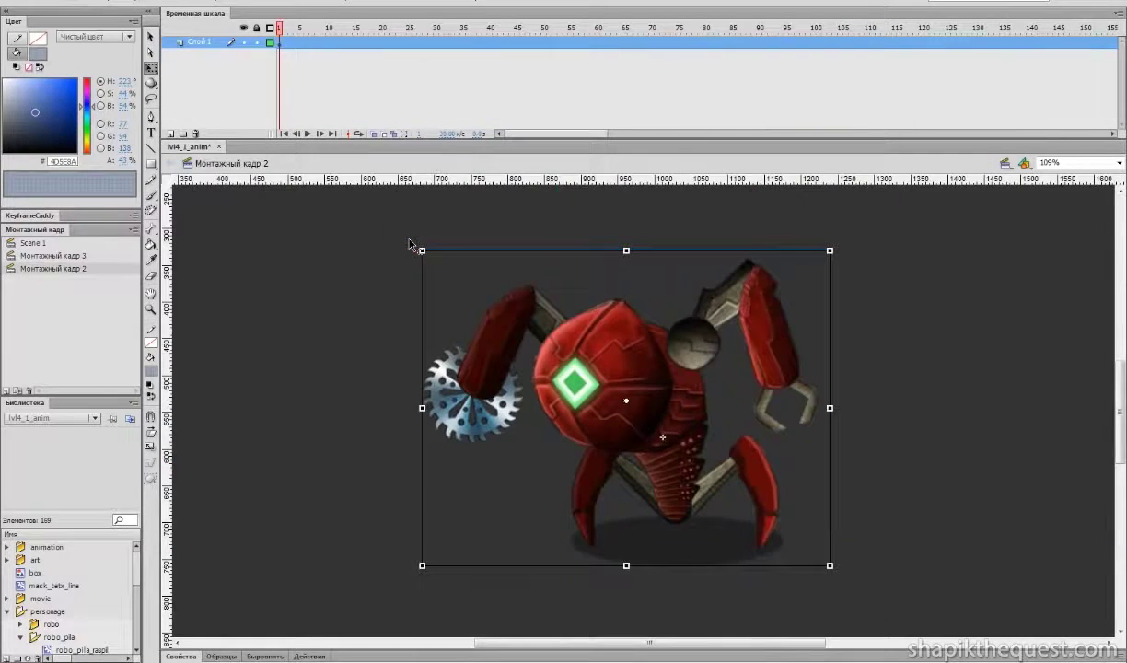
key(ctrl+Return)
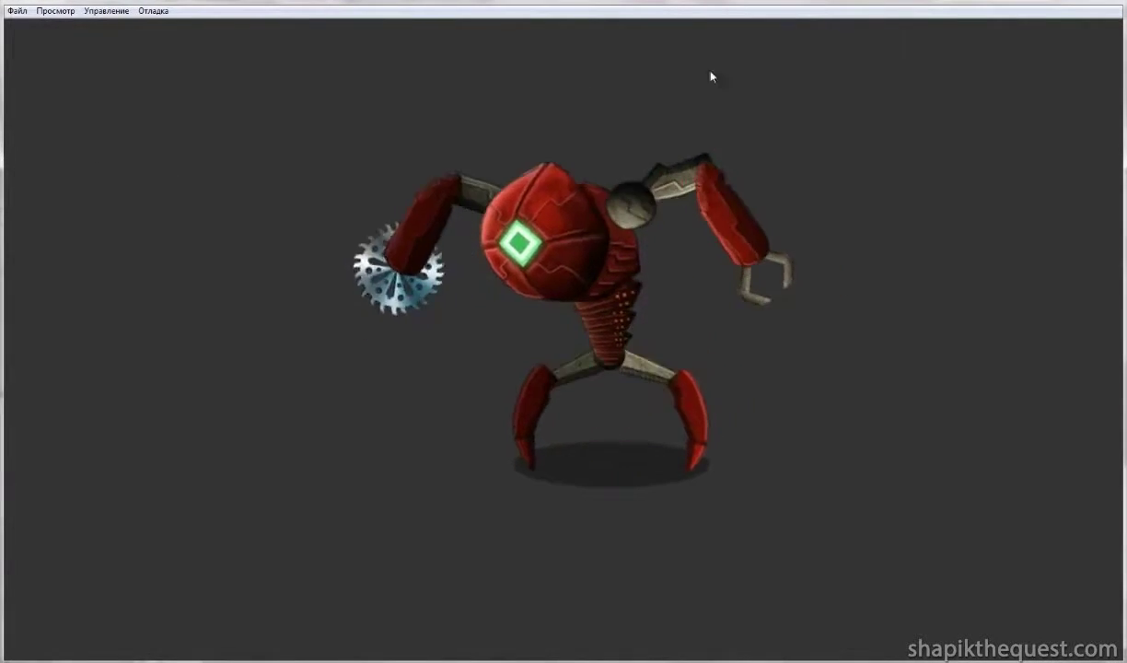
click(1112, 2)
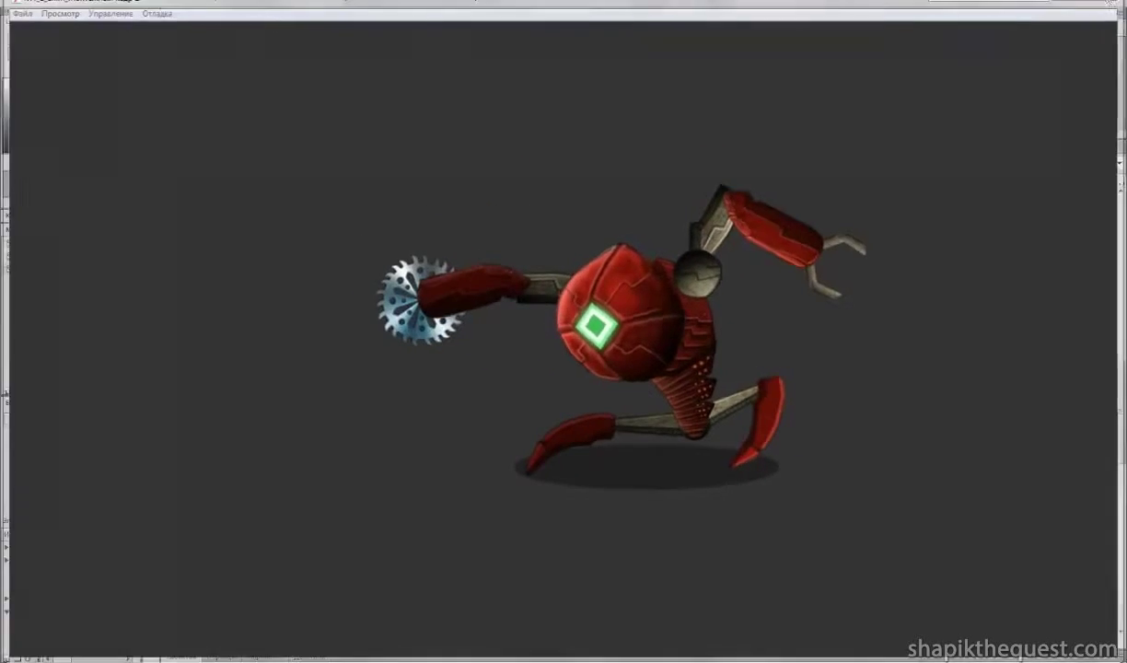
key(ctrl+s)
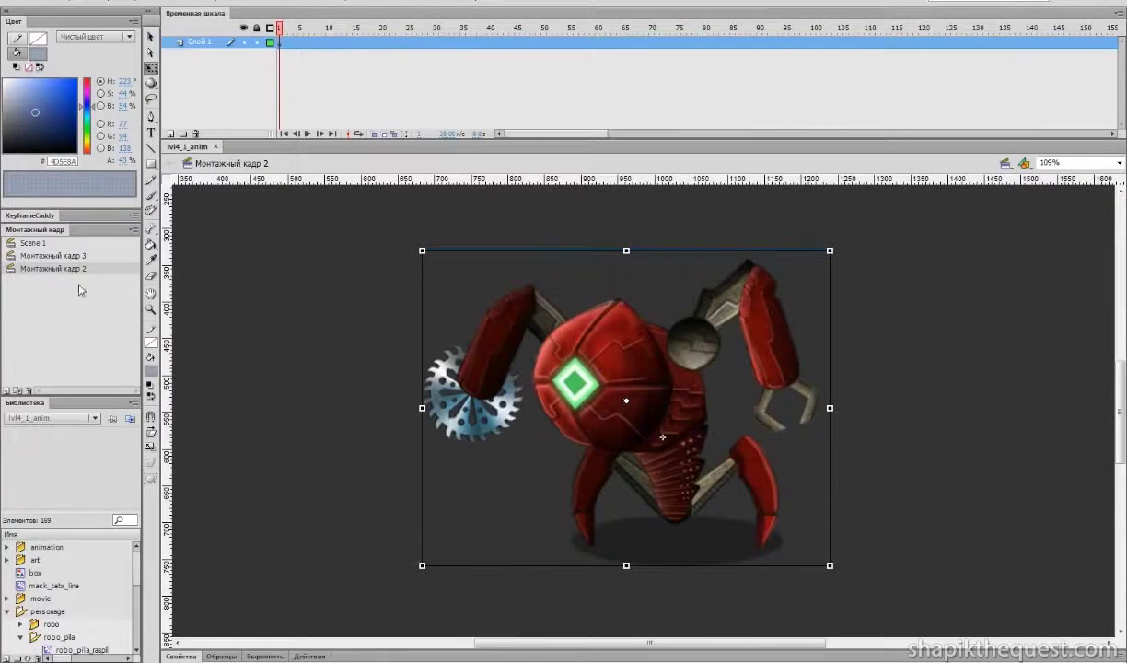
- Examine the robots arranged in Монтажный кадр 3 and compare them with the single robot in Монтажный кадр 2
click(36, 257)
click(48, 268)
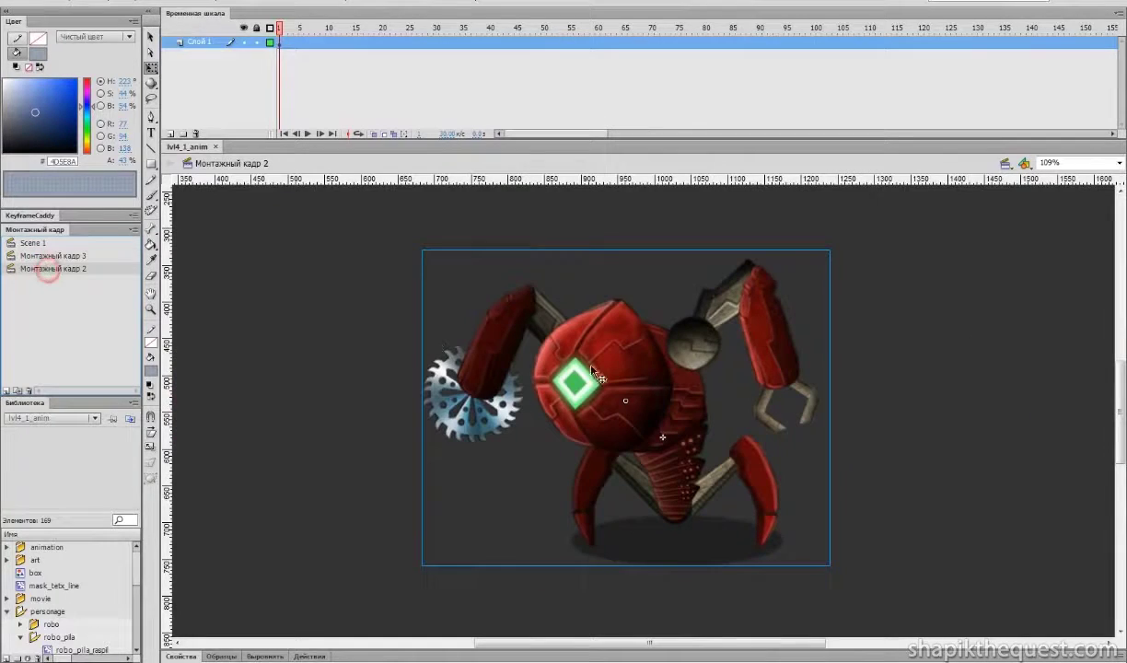
click(663, 385)
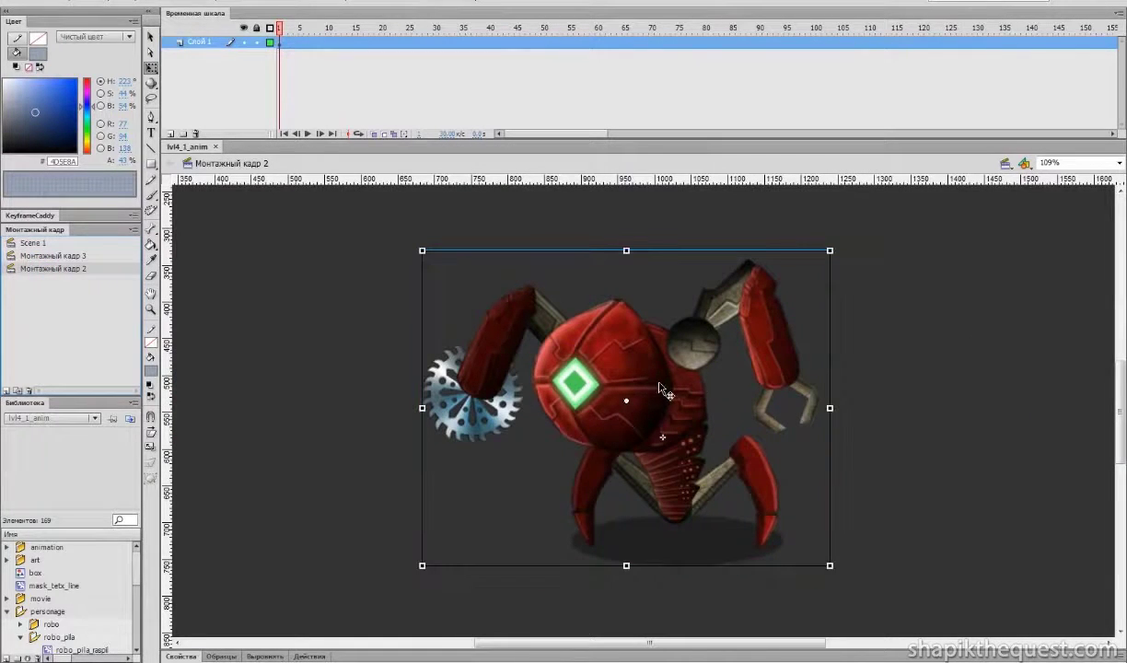
click(53, 256)
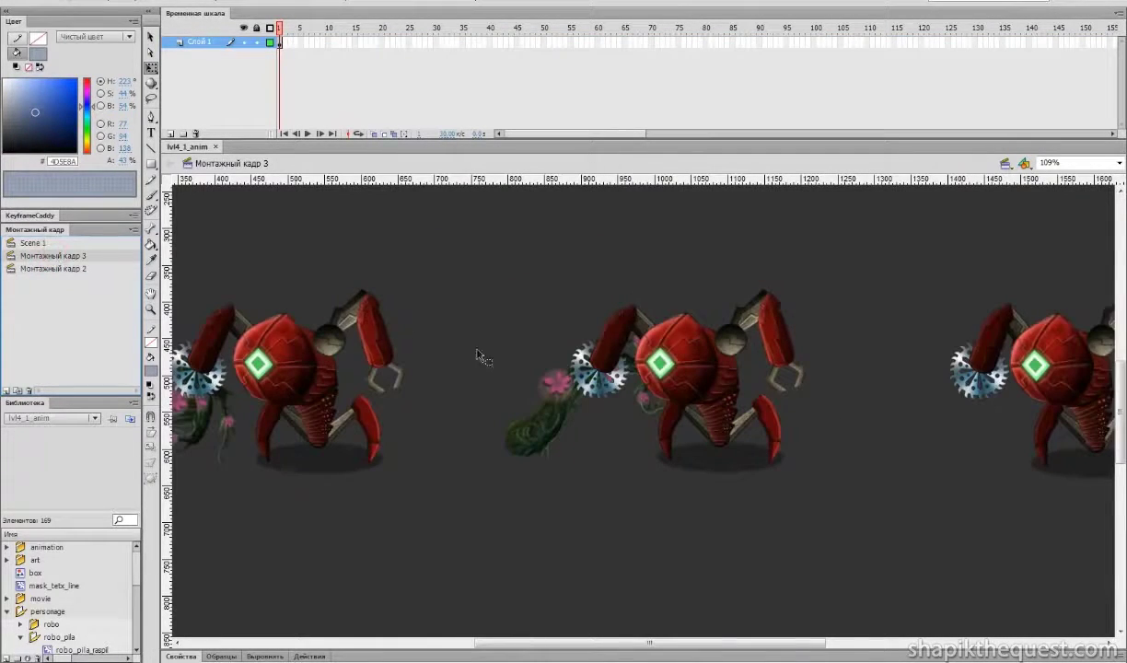
click(151, 310)
alt+click(623, 447)
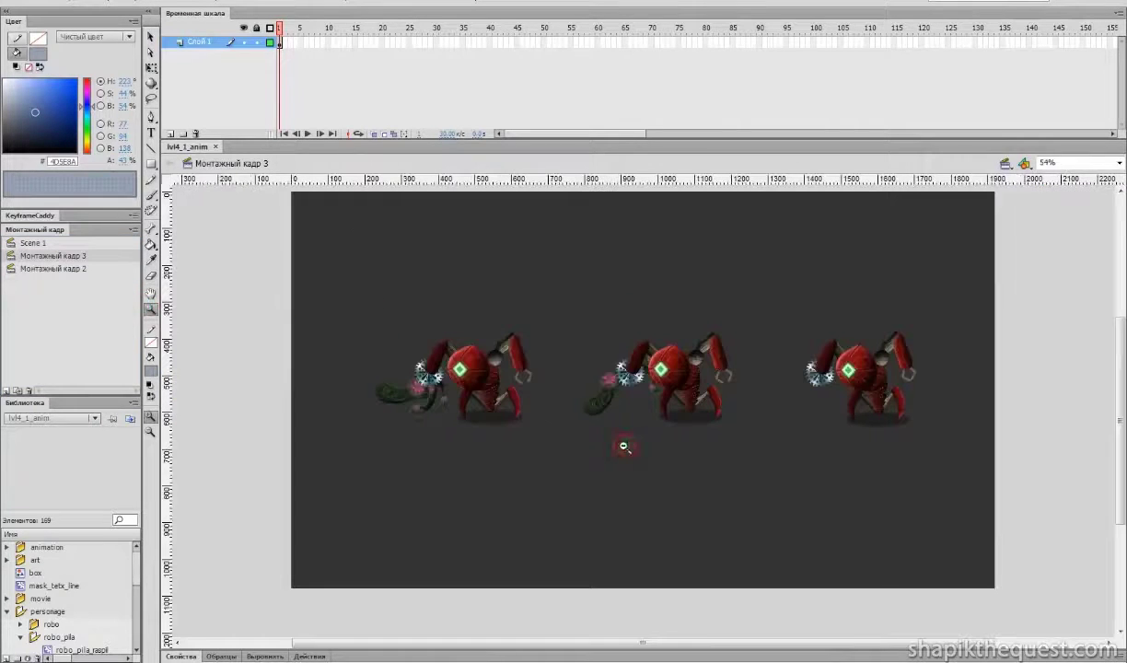
click(79, 272)
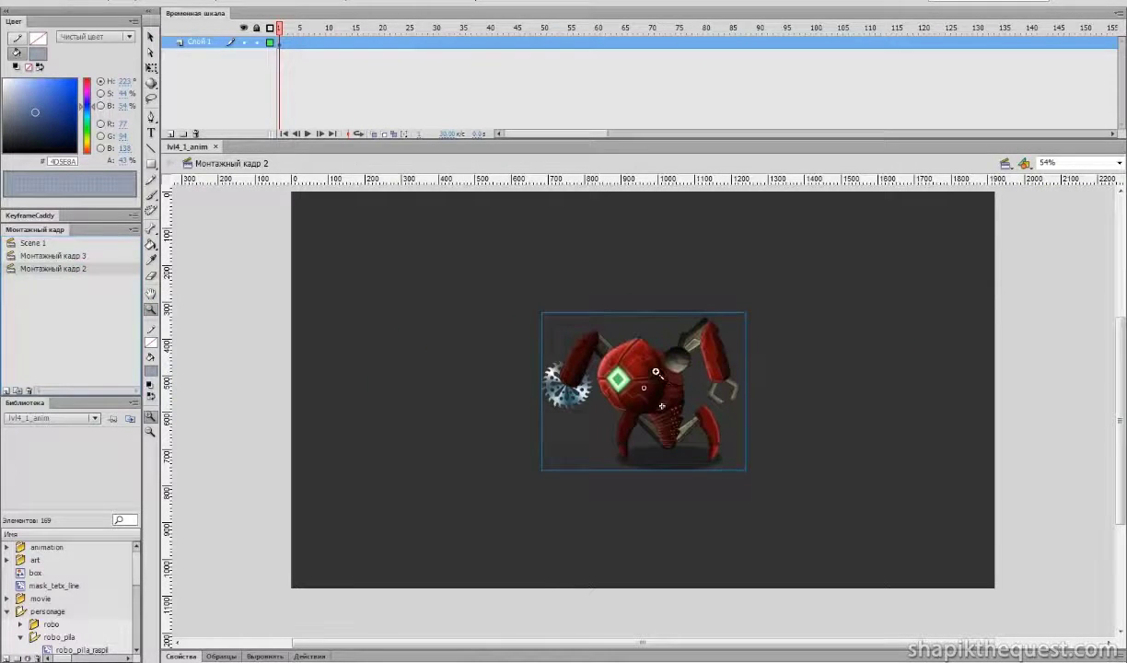
- Create a new empty symbol of the movie clip type (Фрагмент ролика) in the library root
click(151, 36)
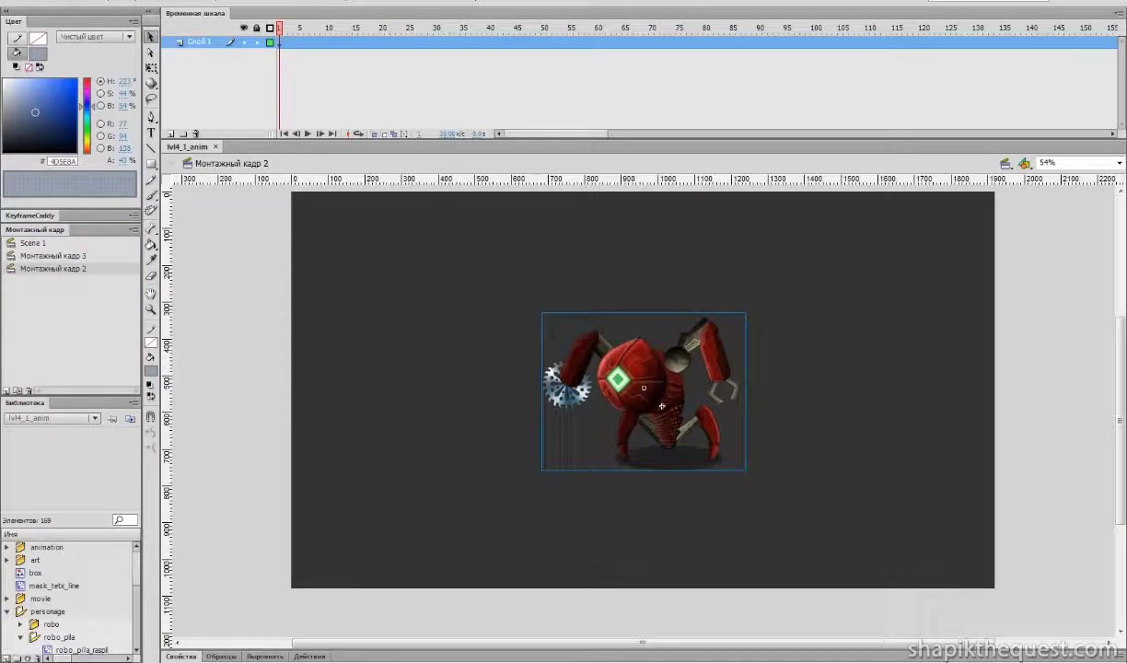
key(ctrl+F8)
click(828, 331)
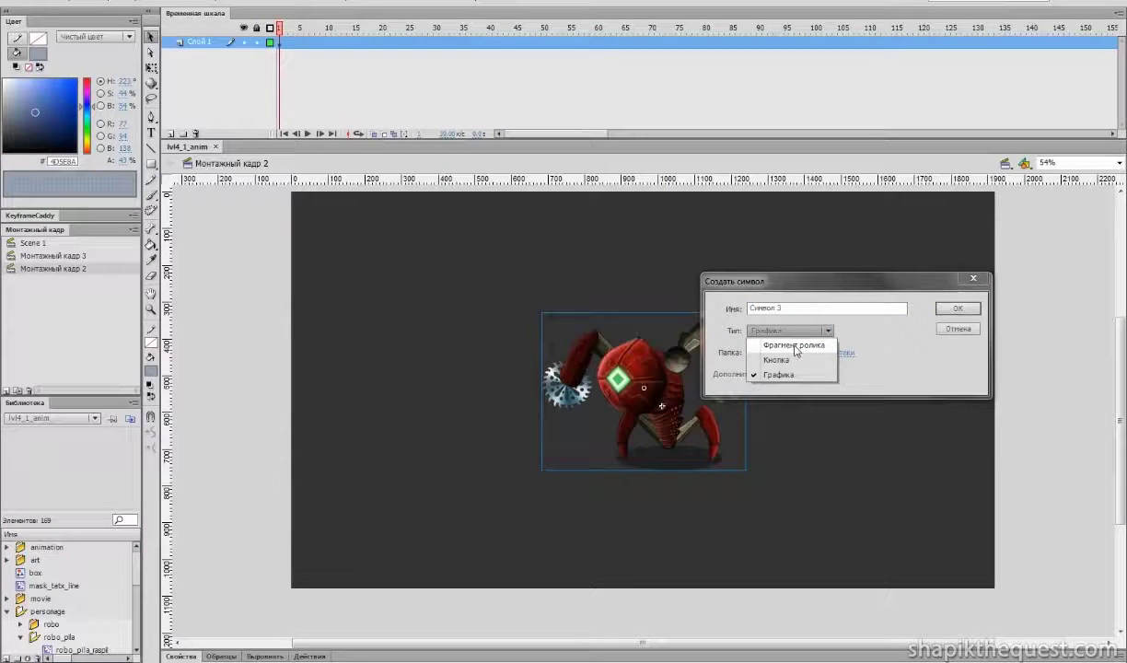
click(796, 347)
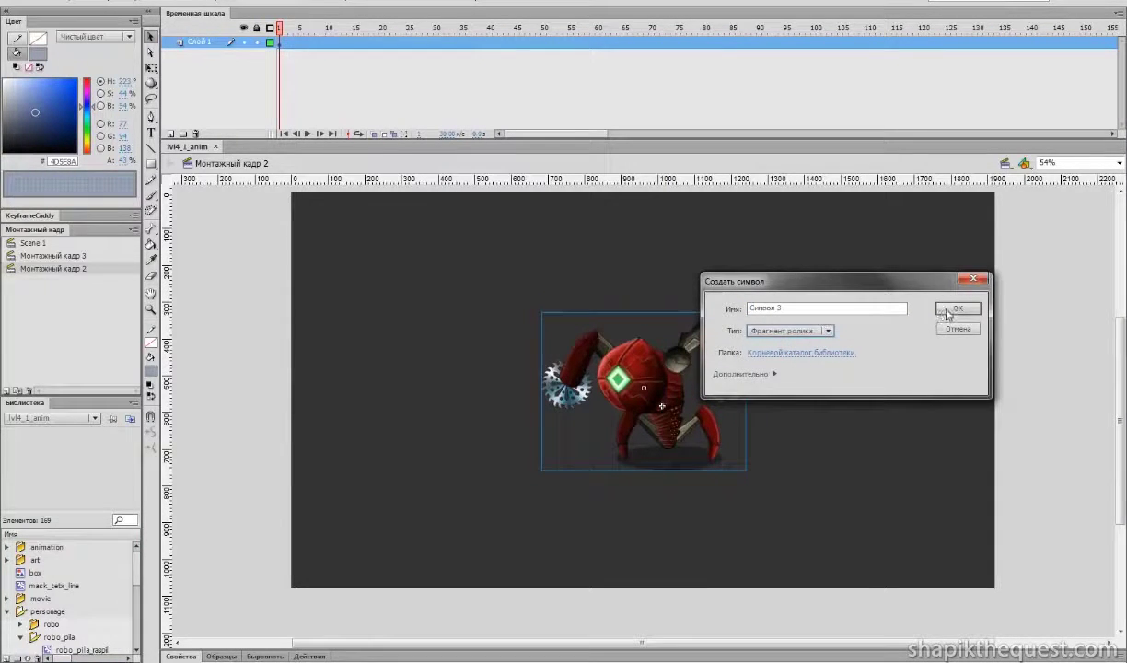
click(956, 309)
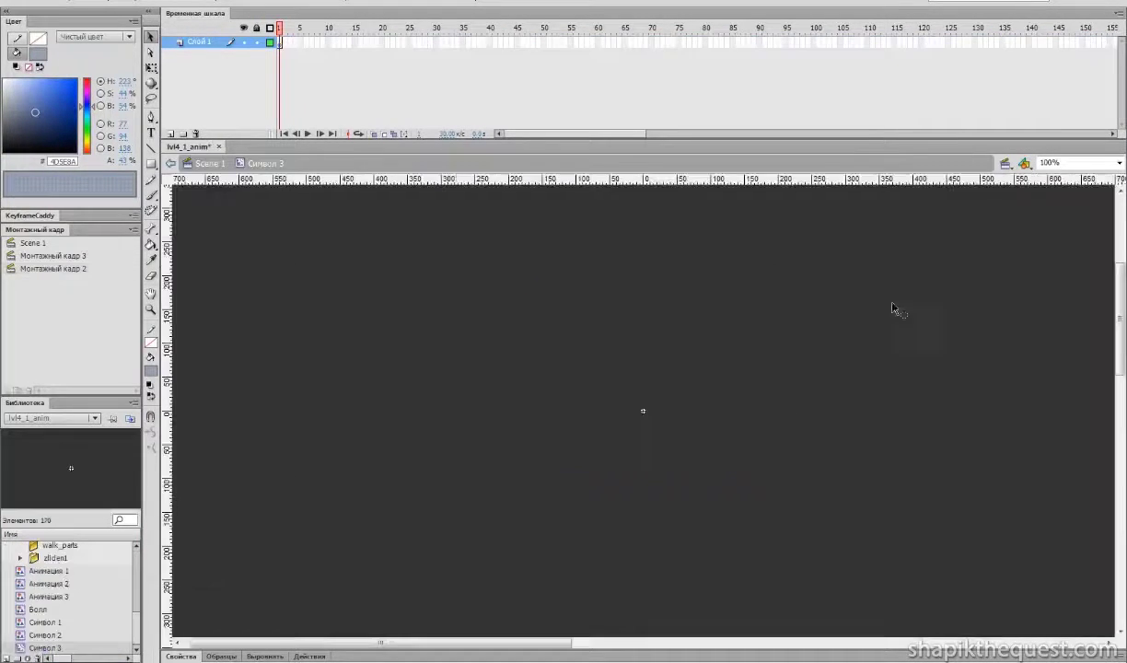
- Cut the layer Слой 1 containing the robot from Монтажный кадр 2
right_click(186, 46)
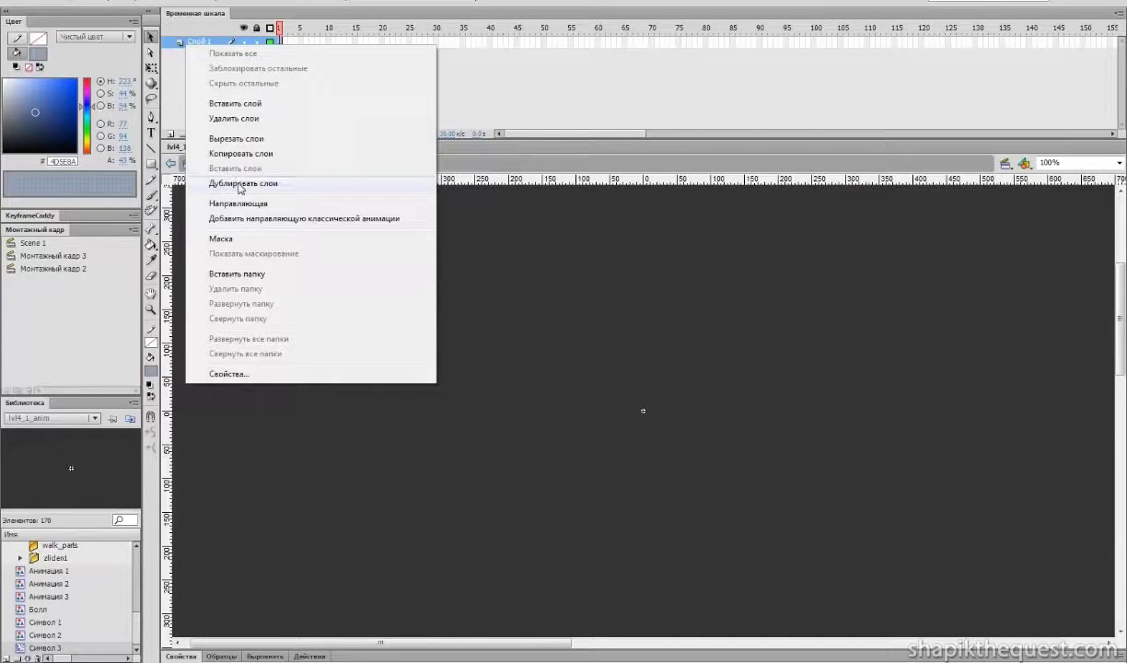
click(45, 270)
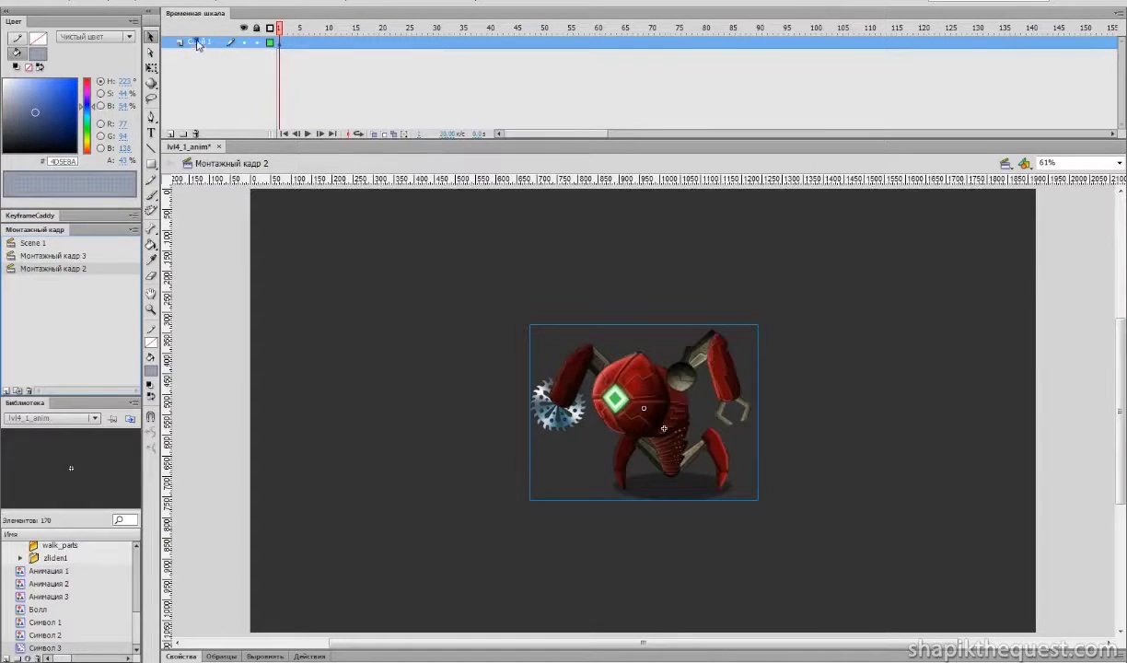
right_click(196, 45)
click(235, 135)
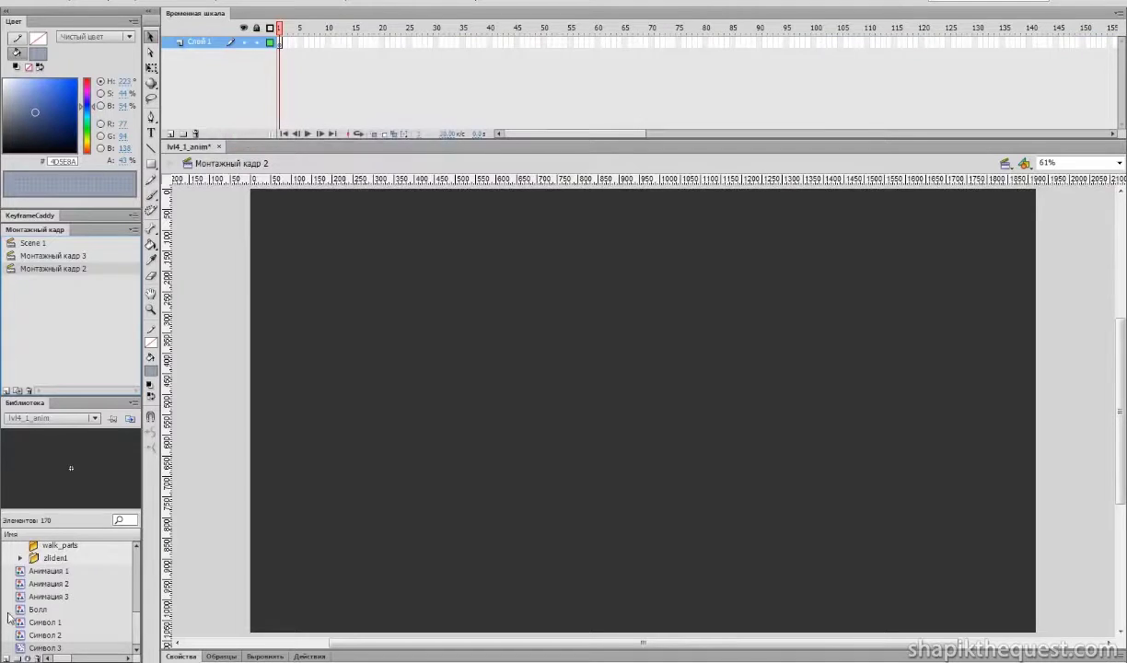
- Paste the cut robot layer into Символ 3 and delete the symbol's original empty layer
double_click(22, 649)
right_click(188, 43)
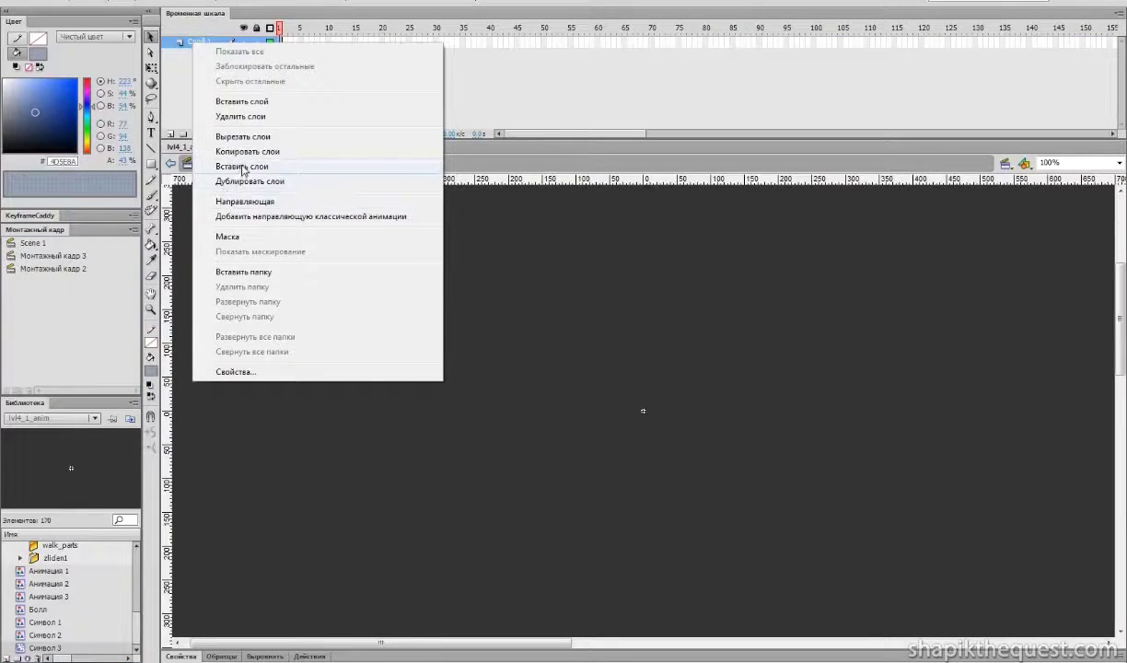
click(242, 167)
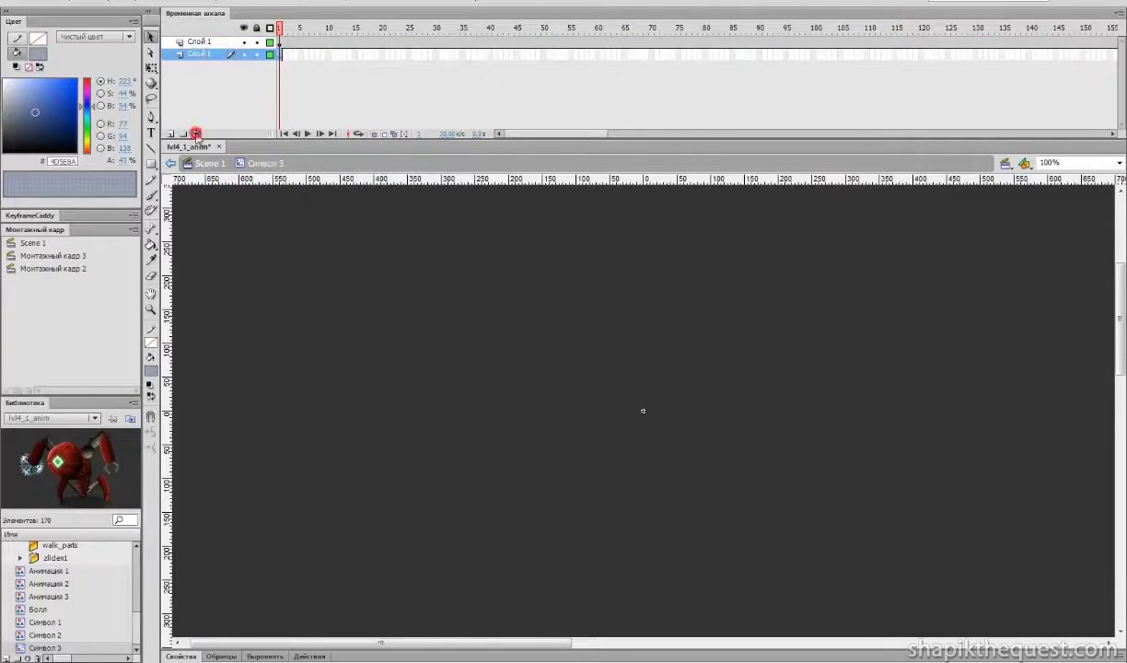
click(196, 135)
- Place an instance of Символ 3 in Монтажный кадр 3, just below the middle robot
click(58, 257)
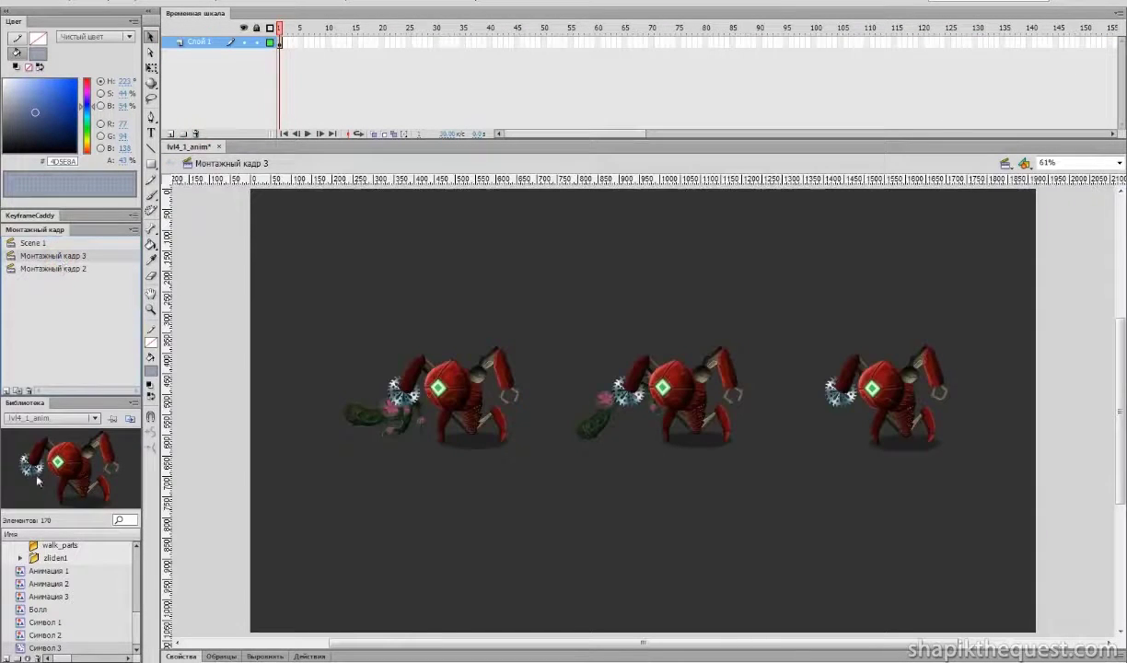
drag(642, 578, 639, 537)
drag(729, 512, 753, 500)
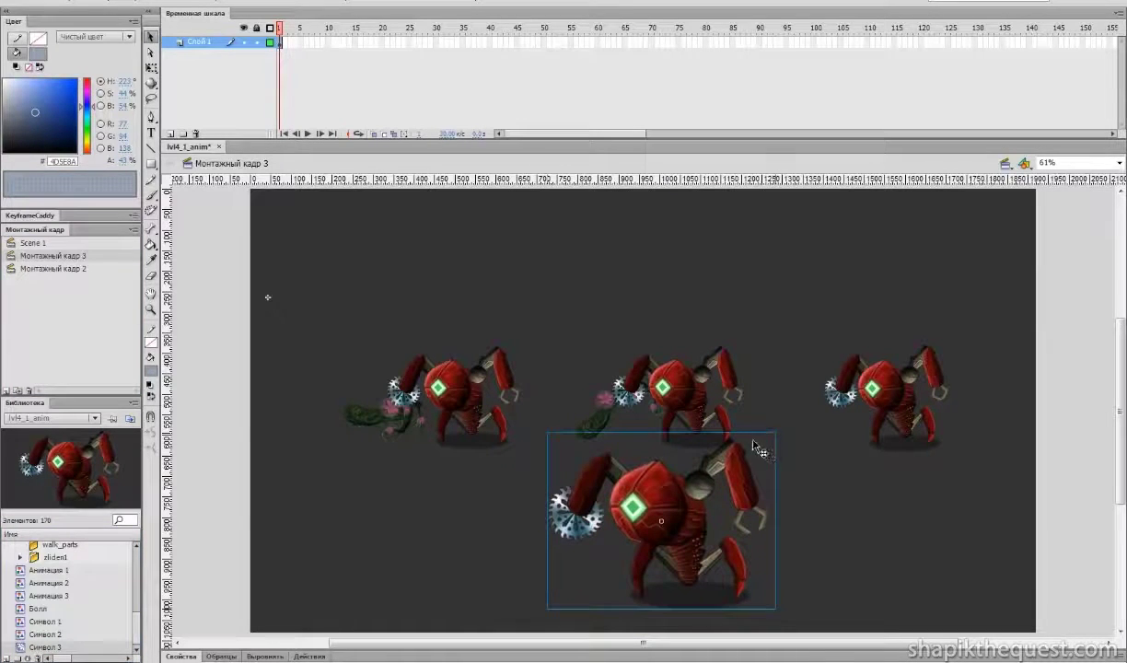
- Scale the Символ 3 instance down towards the size of the other robots and place it below and between the first two
key(q)
drag(775, 433, 748, 455)
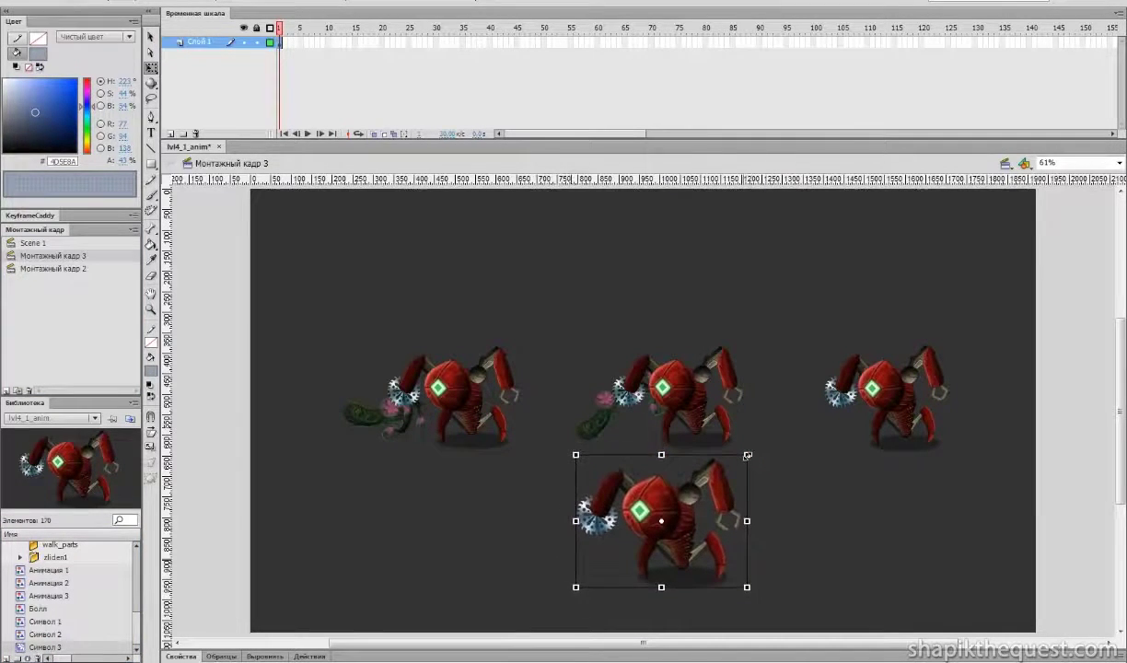
drag(690, 502, 617, 499)
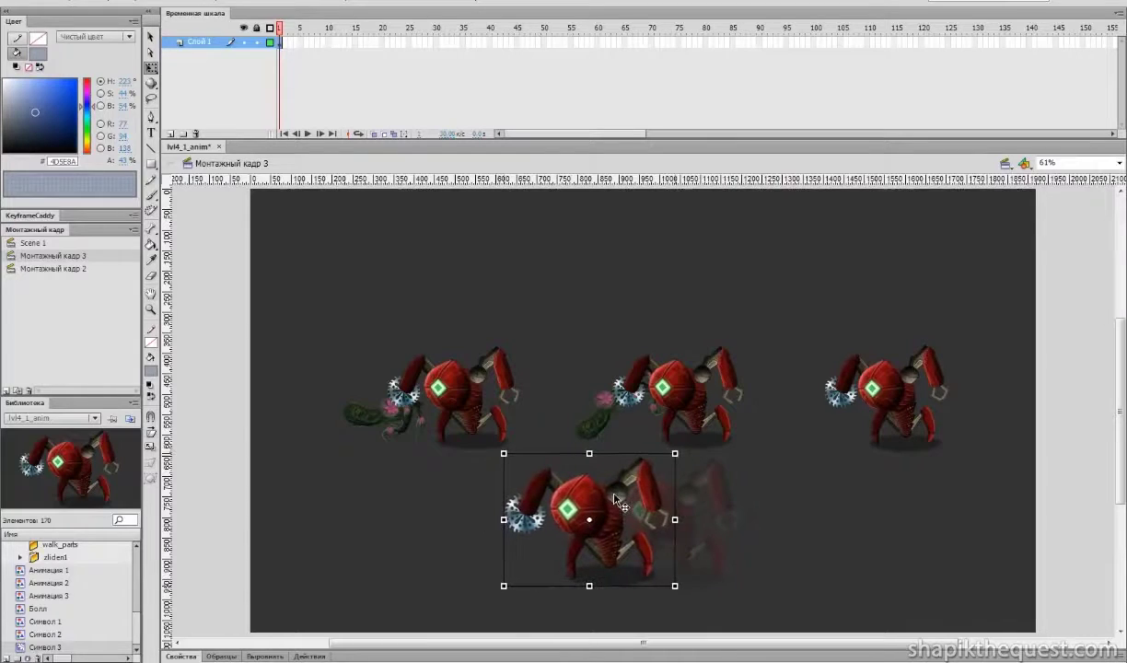
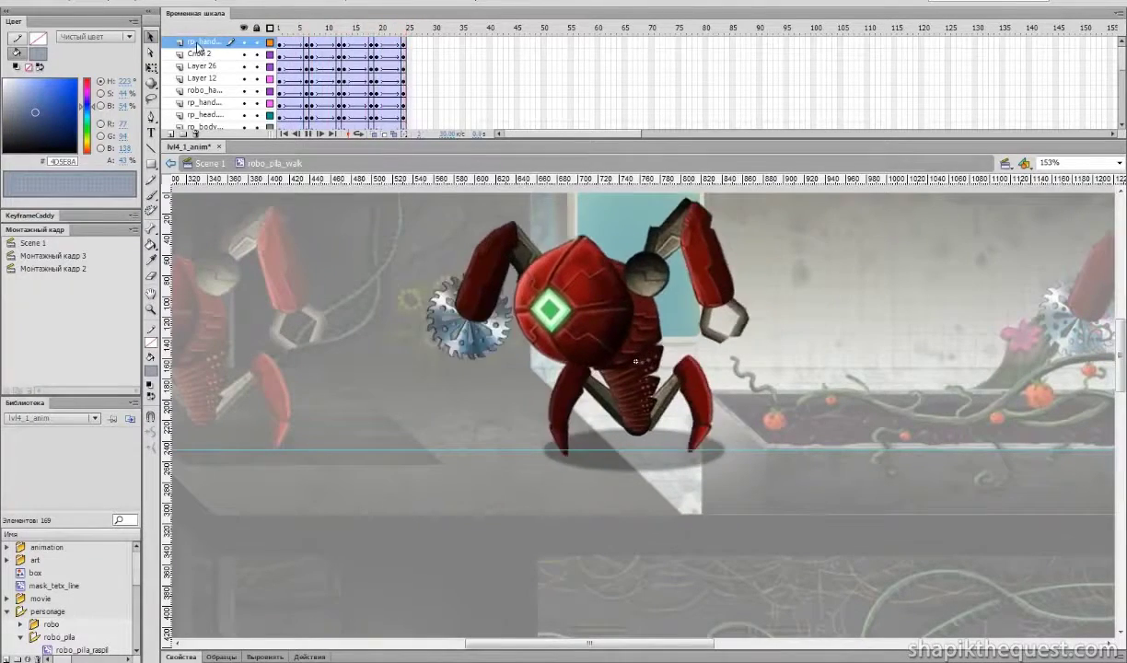
- Return from robo_pila_walk to Scene 1 and open the robo_pila_work clip of the robot at the planter
double_click(781, 222)
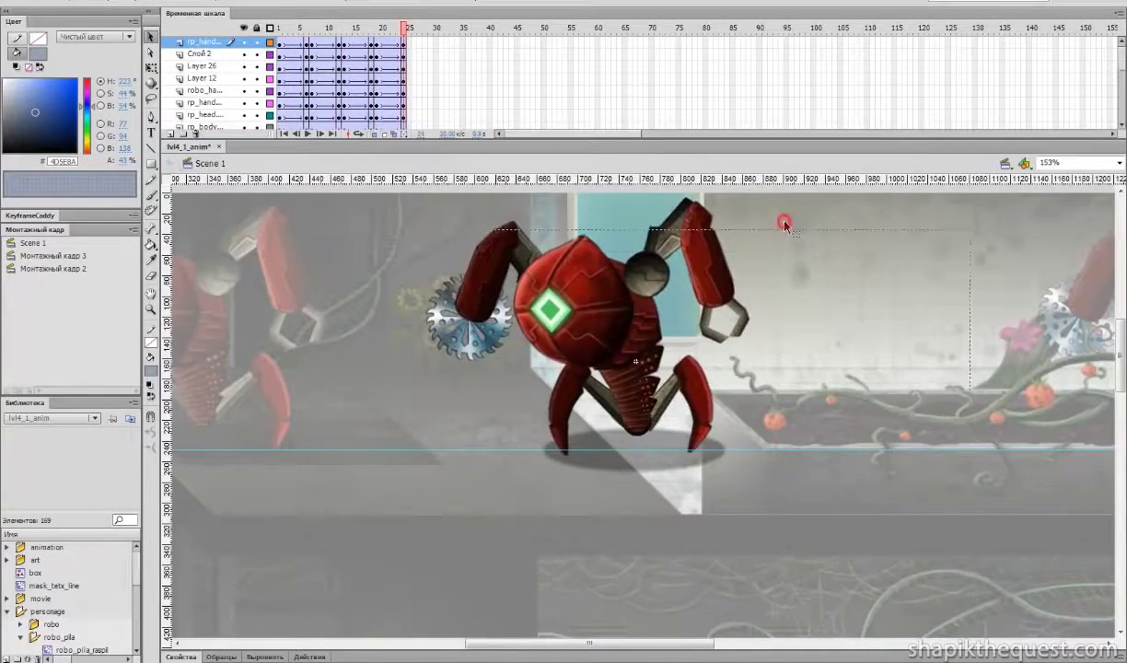
drag(947, 275, 448, 284)
drag(889, 292, 892, 276)
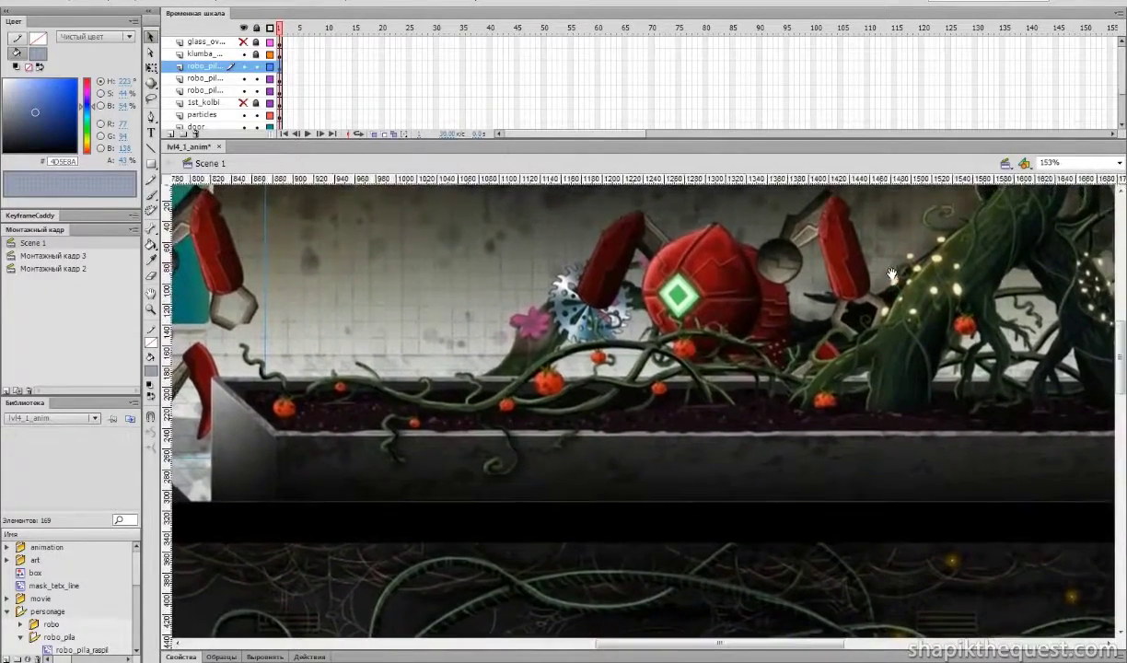
click(733, 313)
double_click(734, 313)
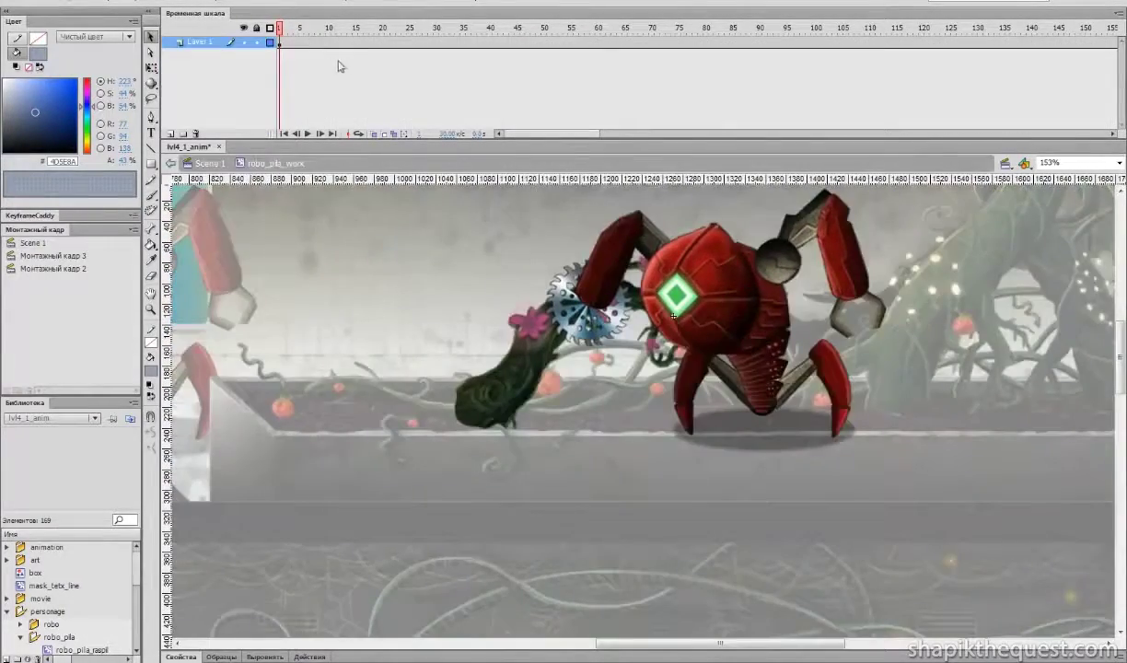
mouse_move(286, 32)
mouse_down()
mouse_move(408, 35)
mouse_move(292, 45)
mouse_up()
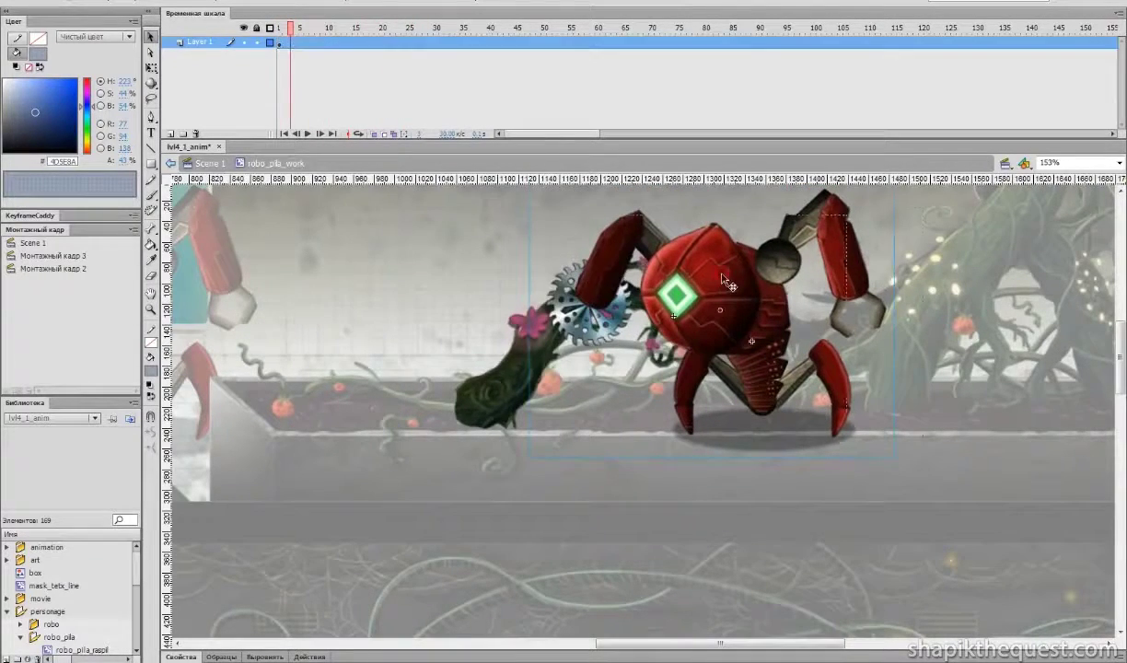
- Open the nested robo_pila_work symbol, review its animation through the final frames, and return to the parent clip
double_click(690, 265)
key(Return)
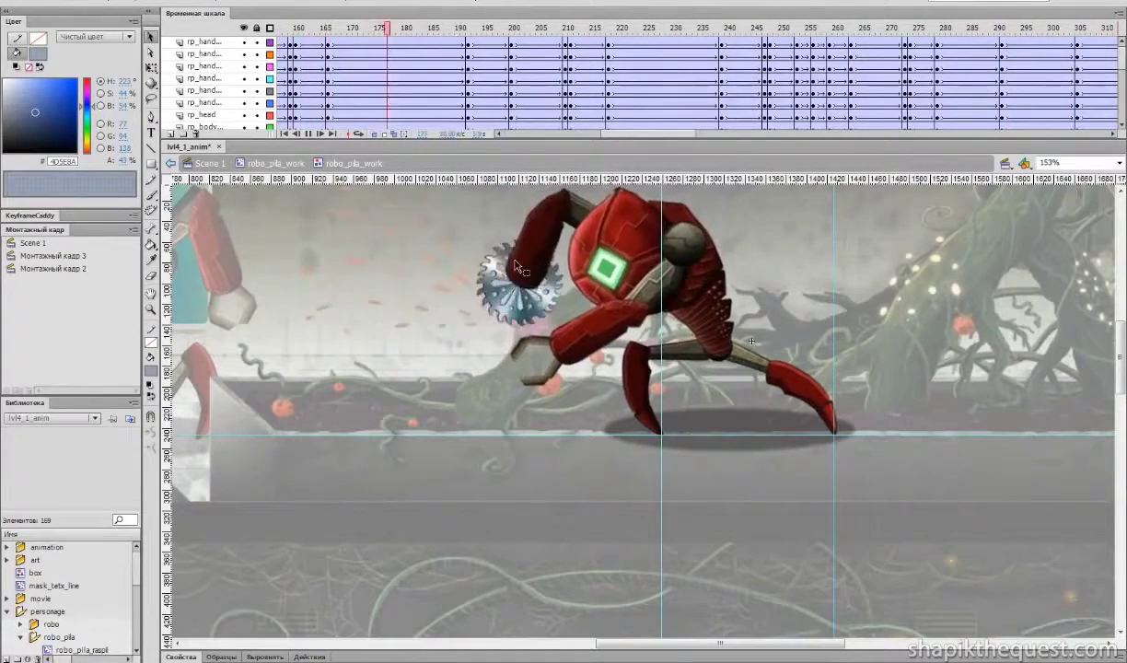
drag(511, 270, 496, 365)
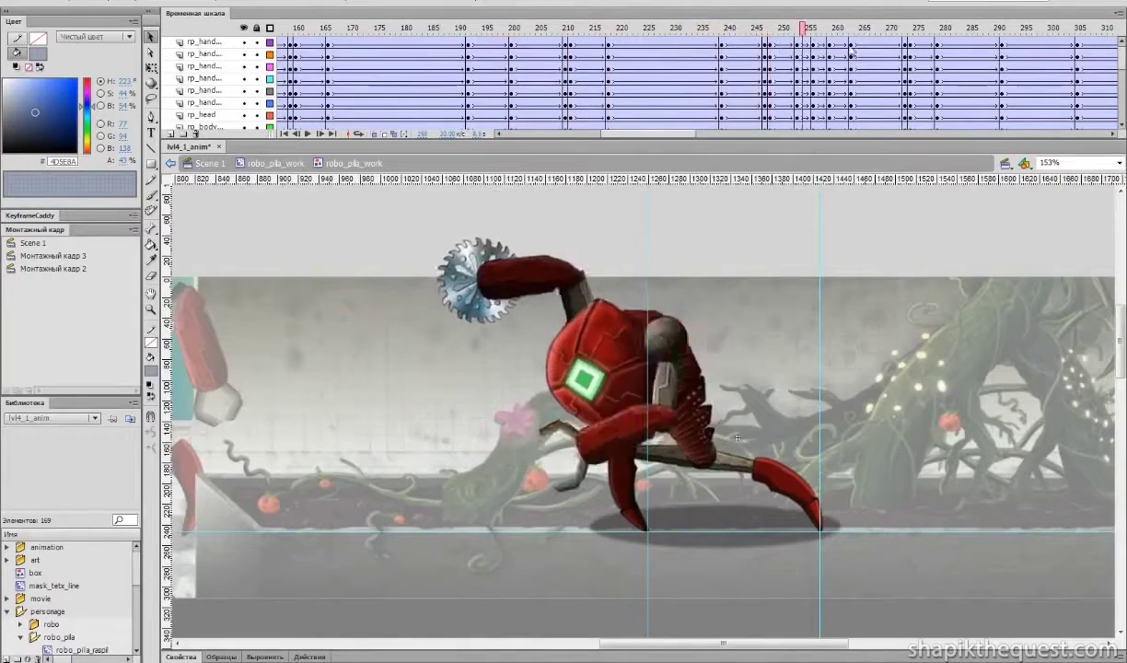
drag(974, 28, 876, 128)
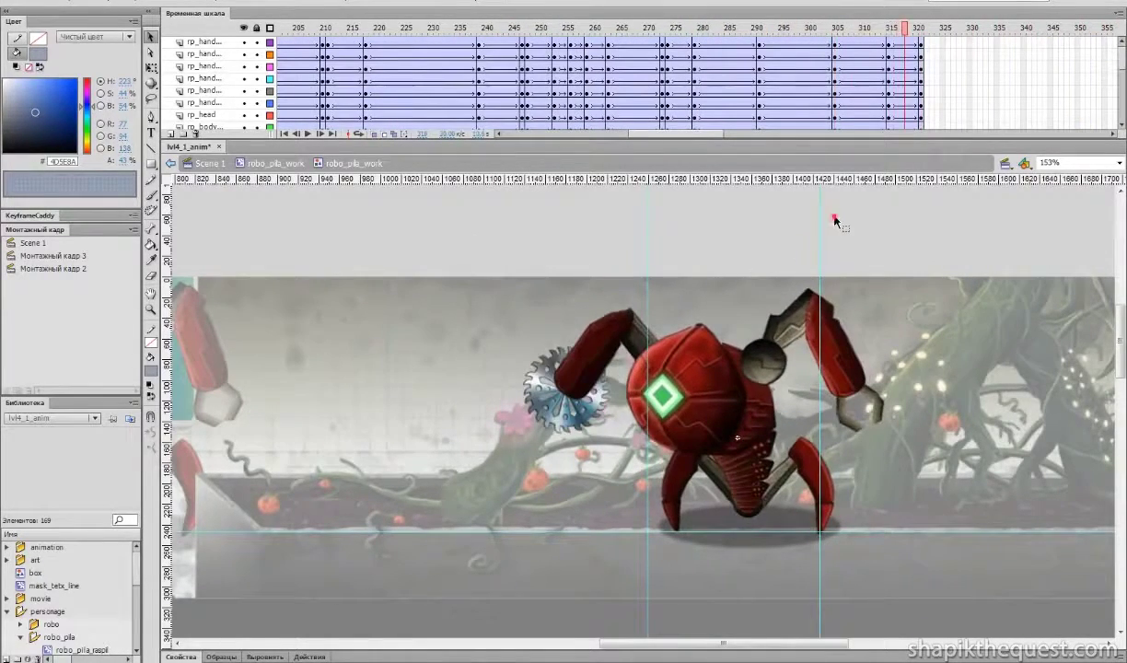
double_click(834, 218)
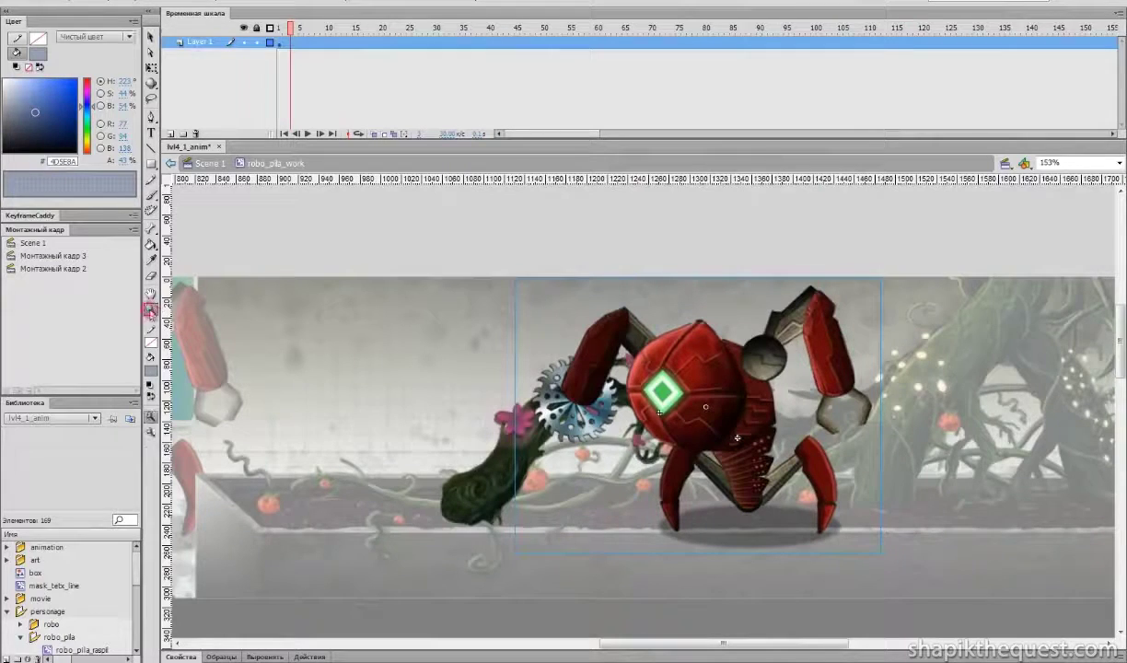
- Return to Scene 1 and open the zliden_komp_work clip of the character sitting at the computer
alt+click(691, 344)
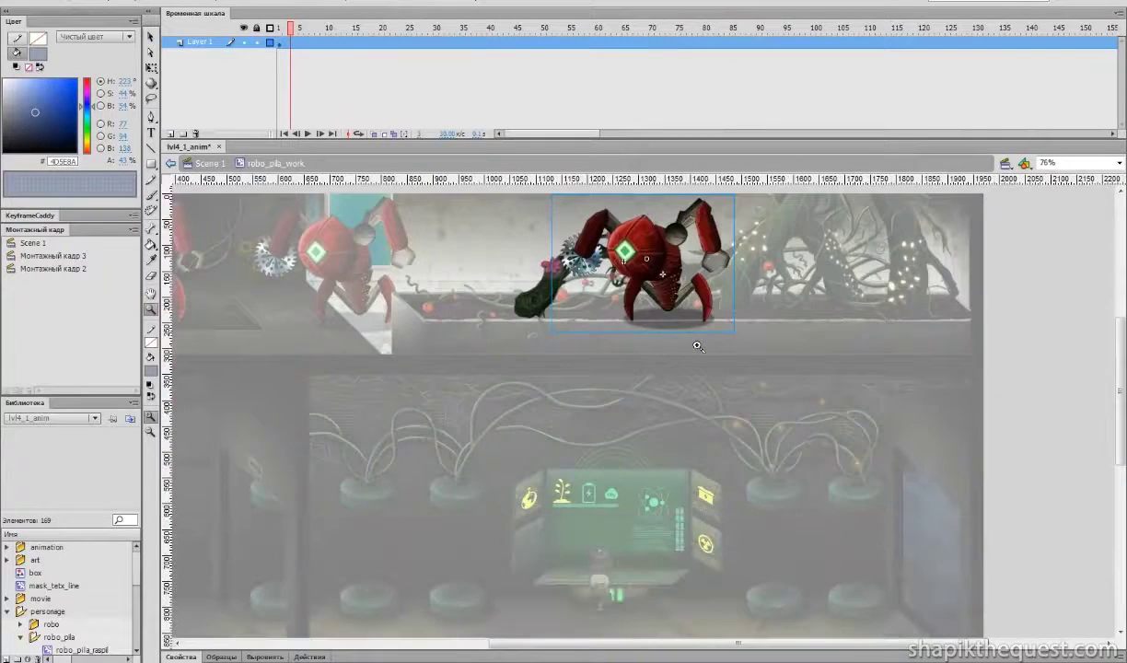
scroll(677, 336, up, 2)
drag(498, 400, 686, 373)
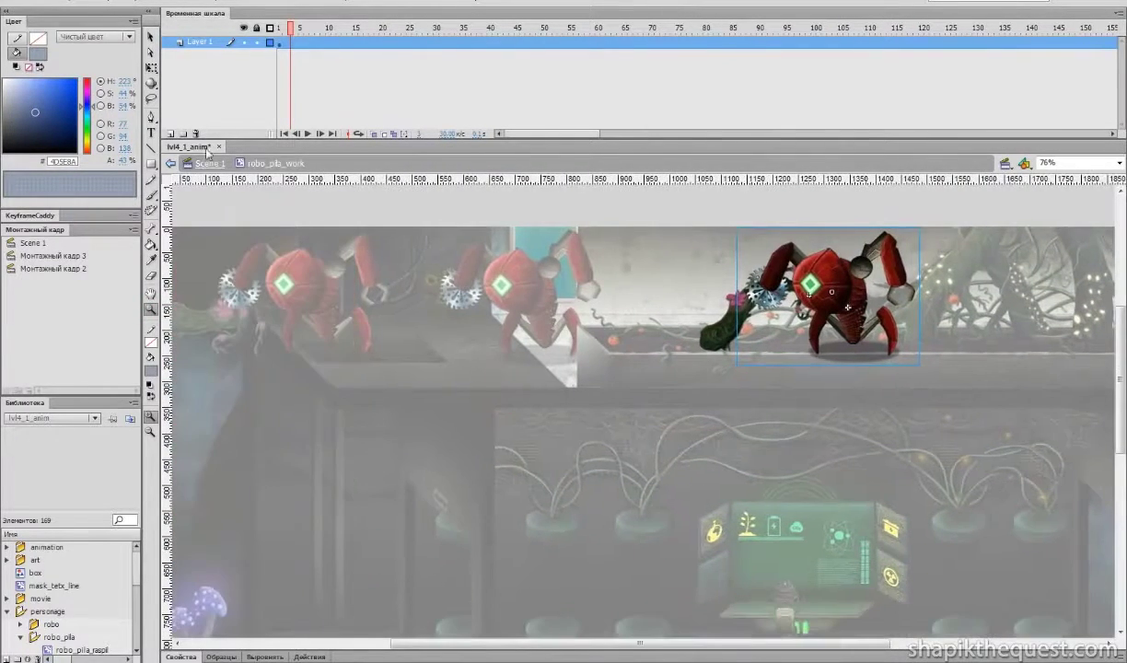
double_click(655, 197)
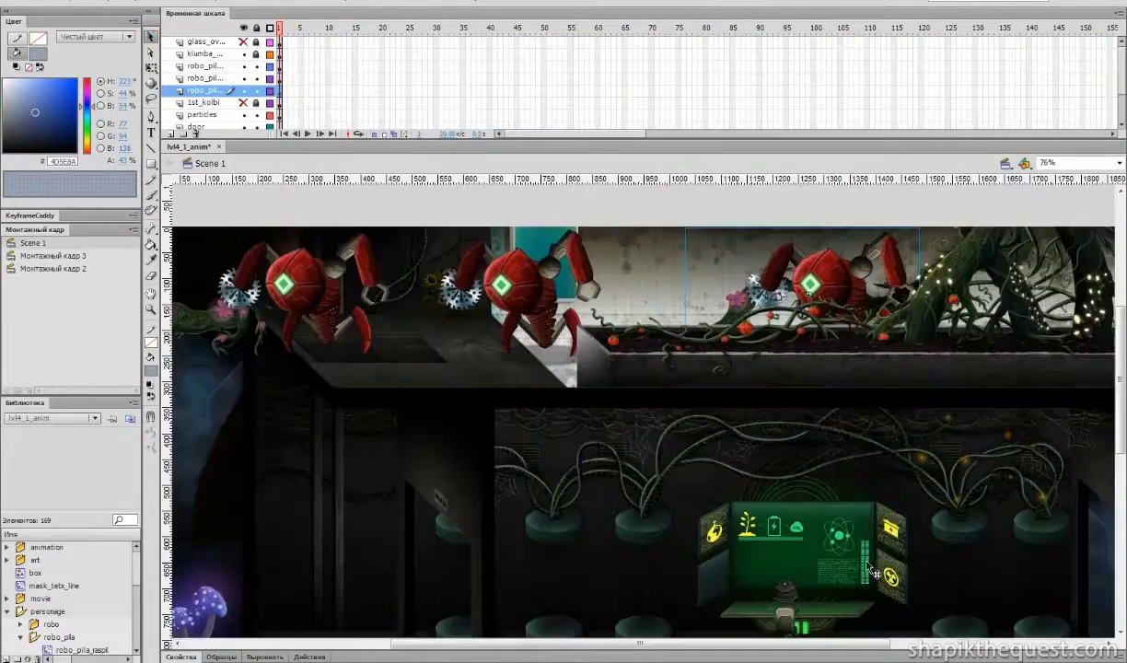
drag(856, 475, 786, 360)
click(716, 518)
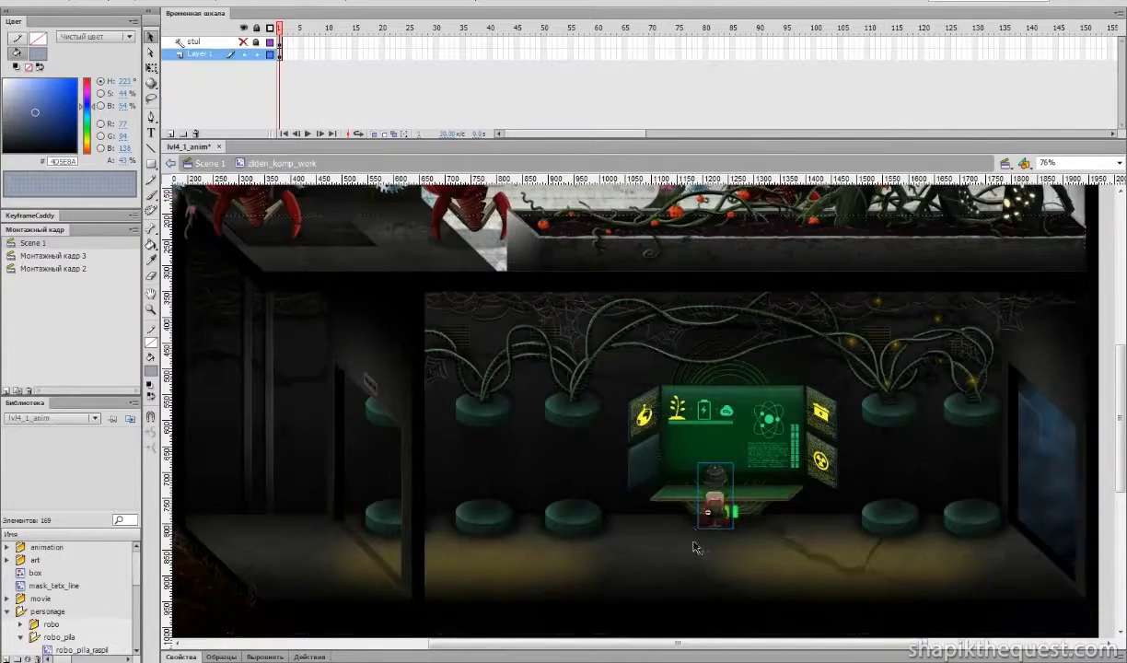
double_click(705, 520)
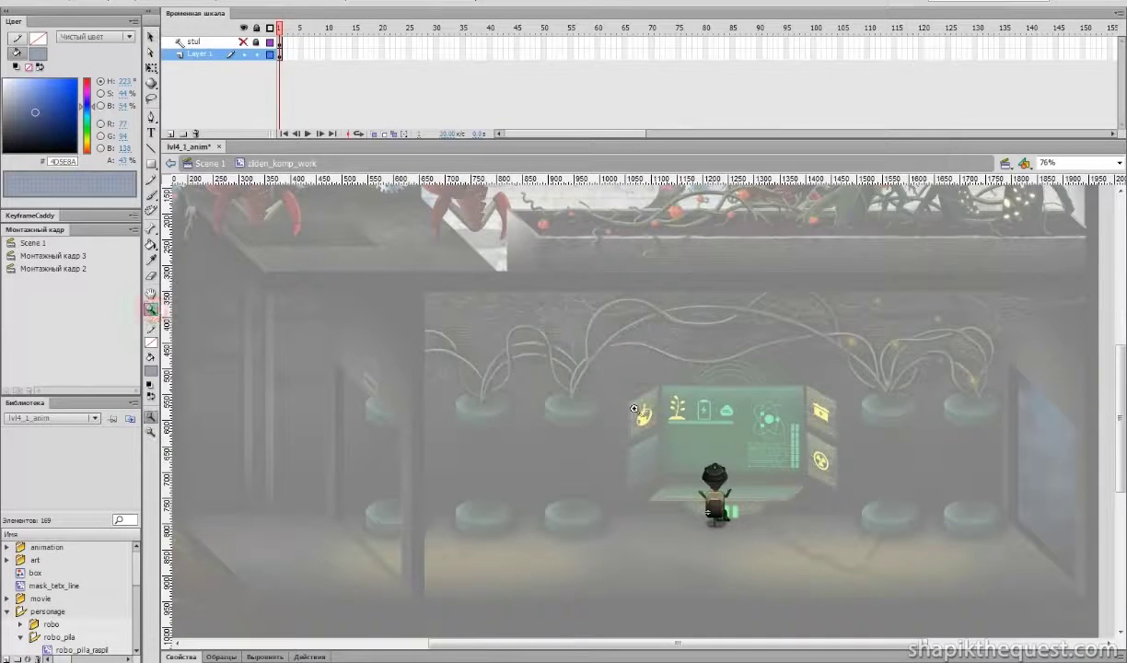
drag(796, 521, 673, 379)
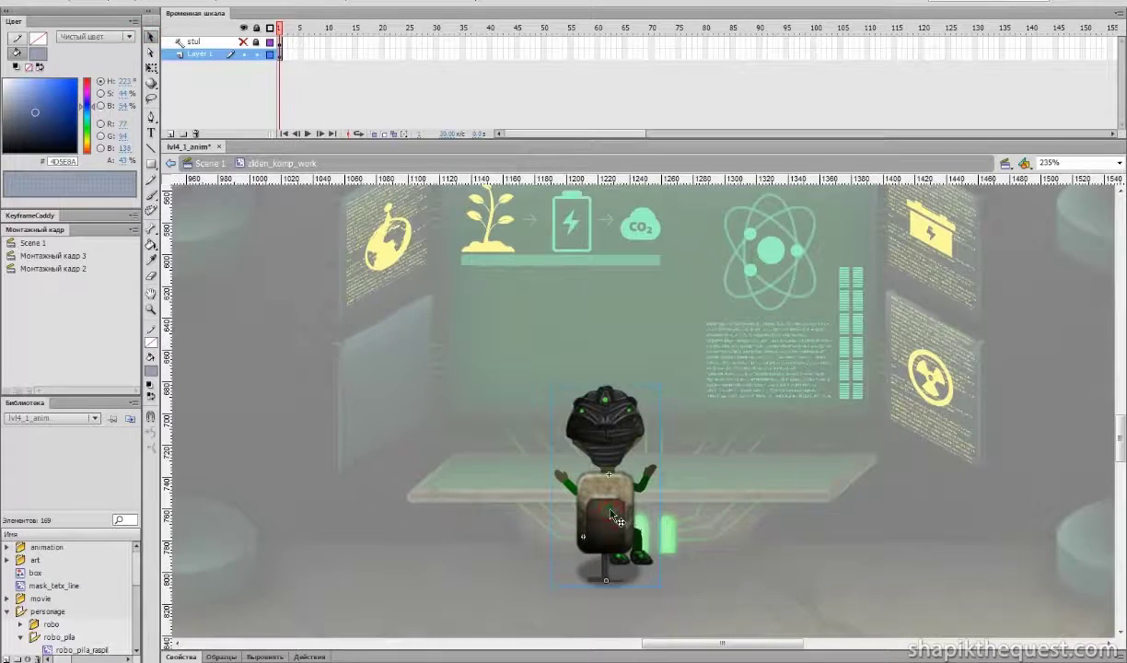
- Review the nested zliden_komp animation through its last frames and return to Scene 1
double_click(611, 508)
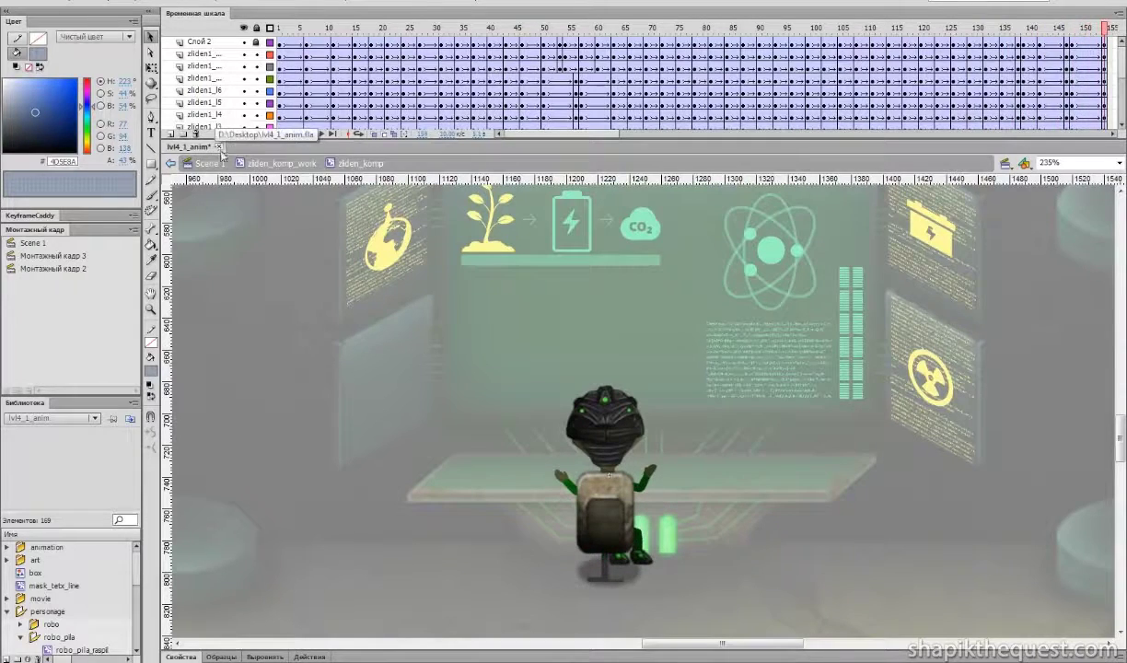
double_click(688, 334)
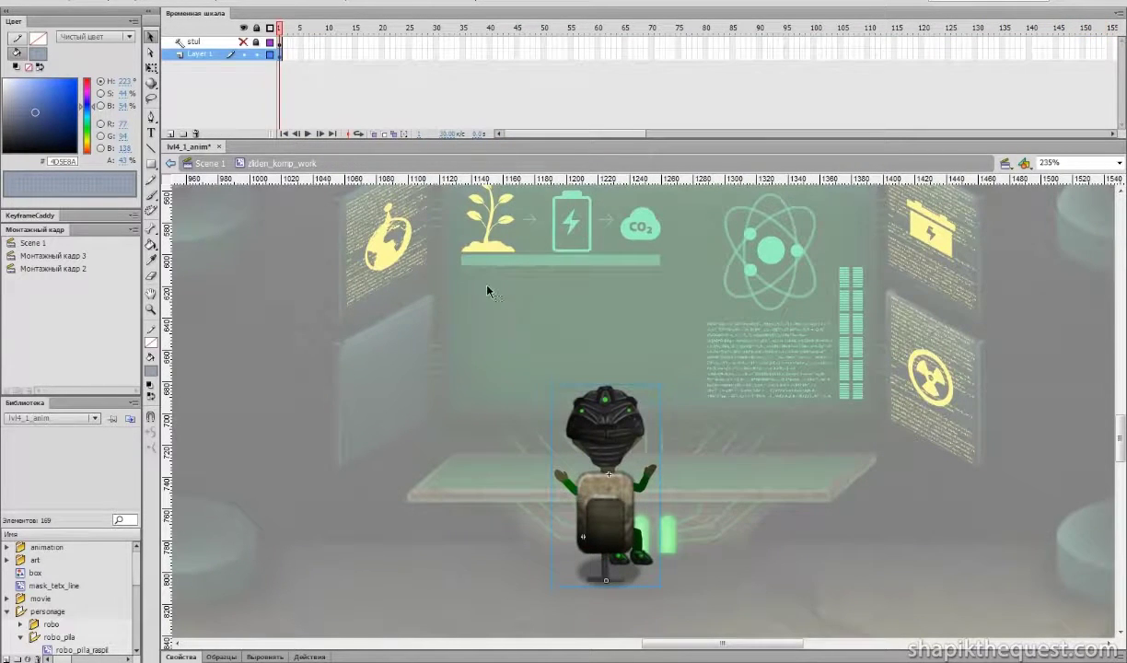
alt+click(584, 359)
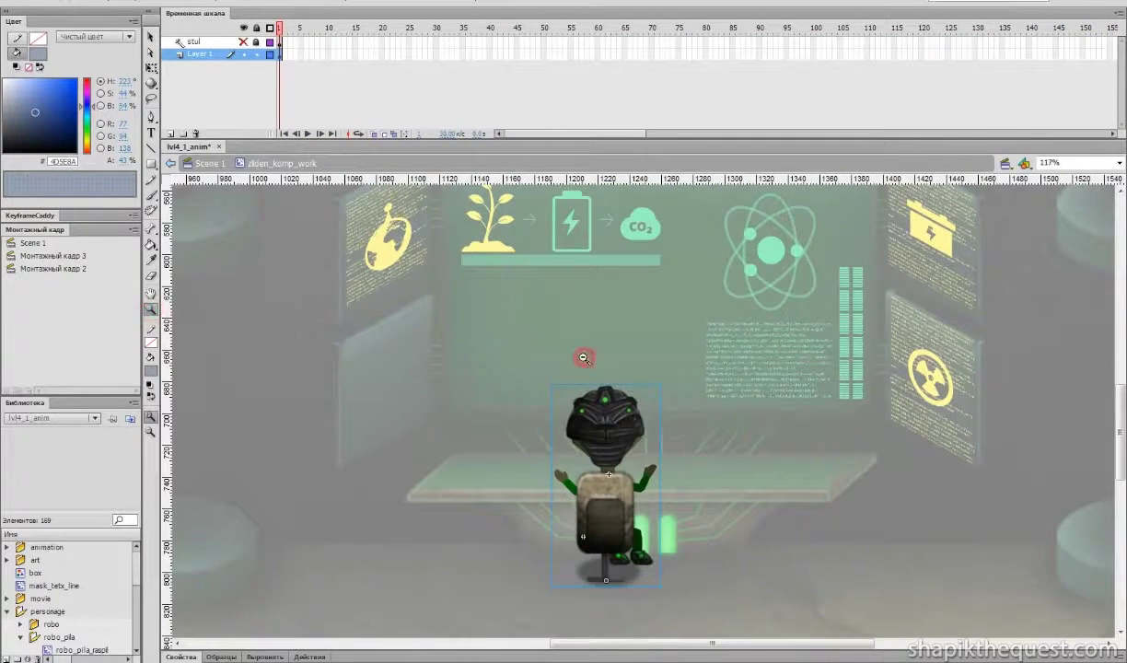
double_click(682, 341)
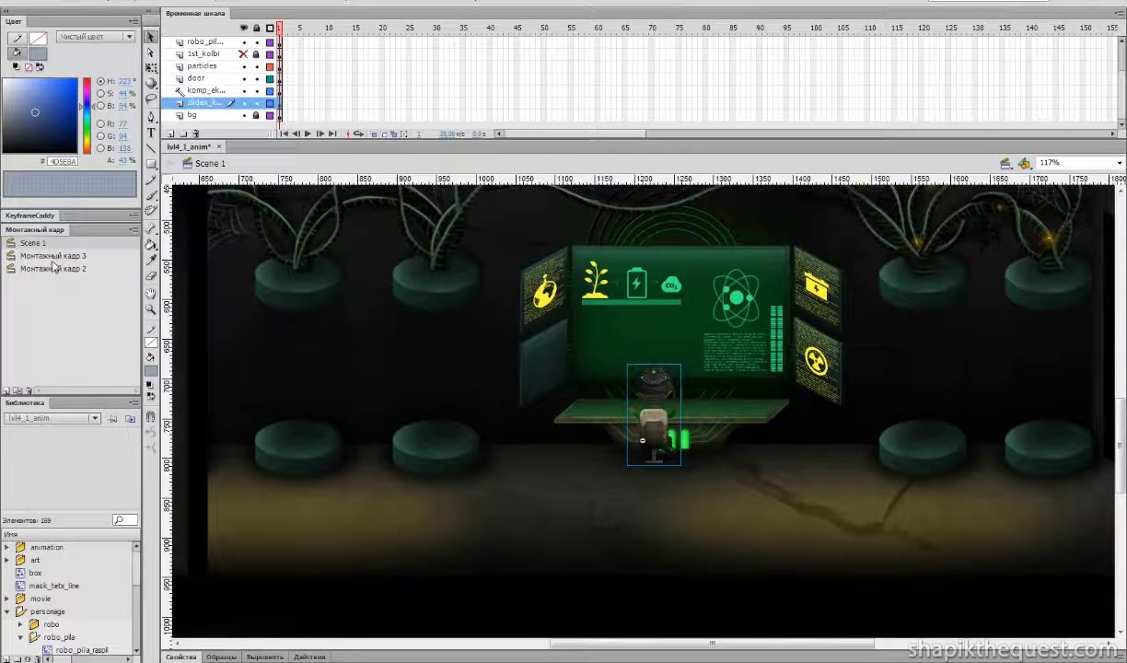
- Switch to Монтажный кадр 2 and open the robot's robo_pila_work5 symbol for editing
click(54, 269)
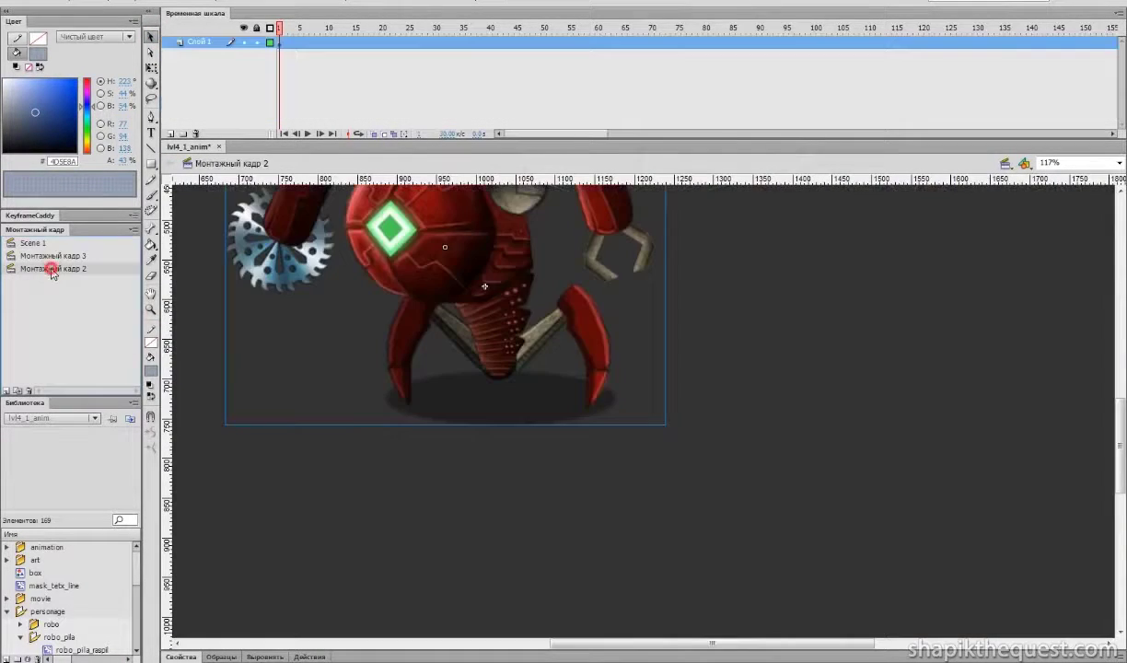
click(776, 408)
drag(764, 408, 903, 532)
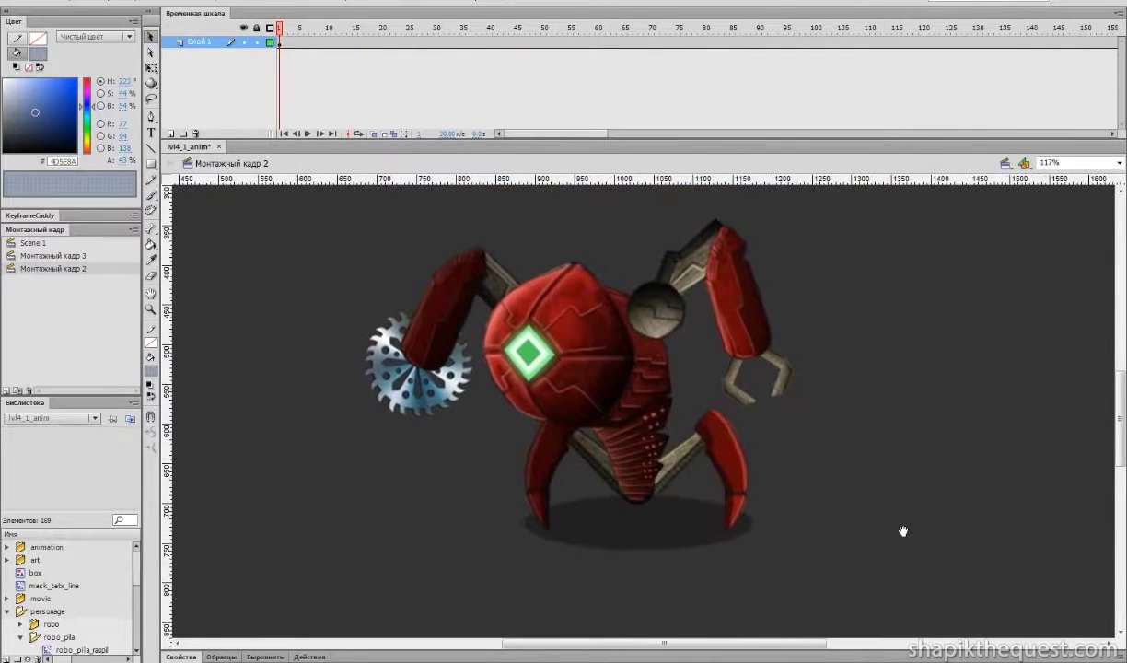
click(583, 365)
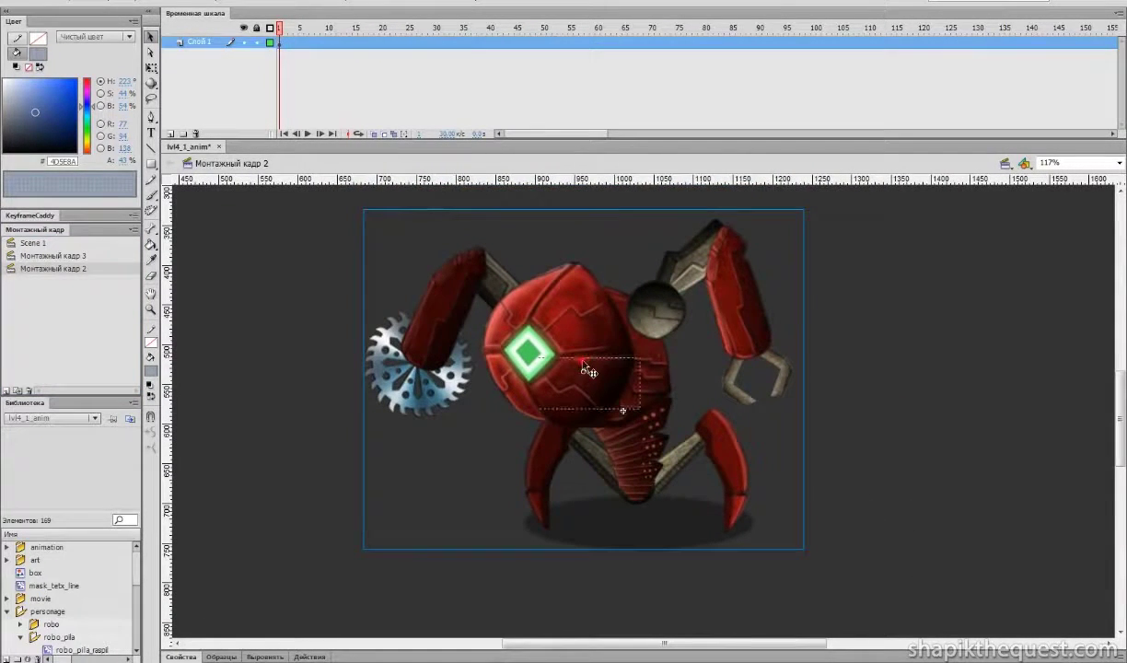
double_click(582, 366)
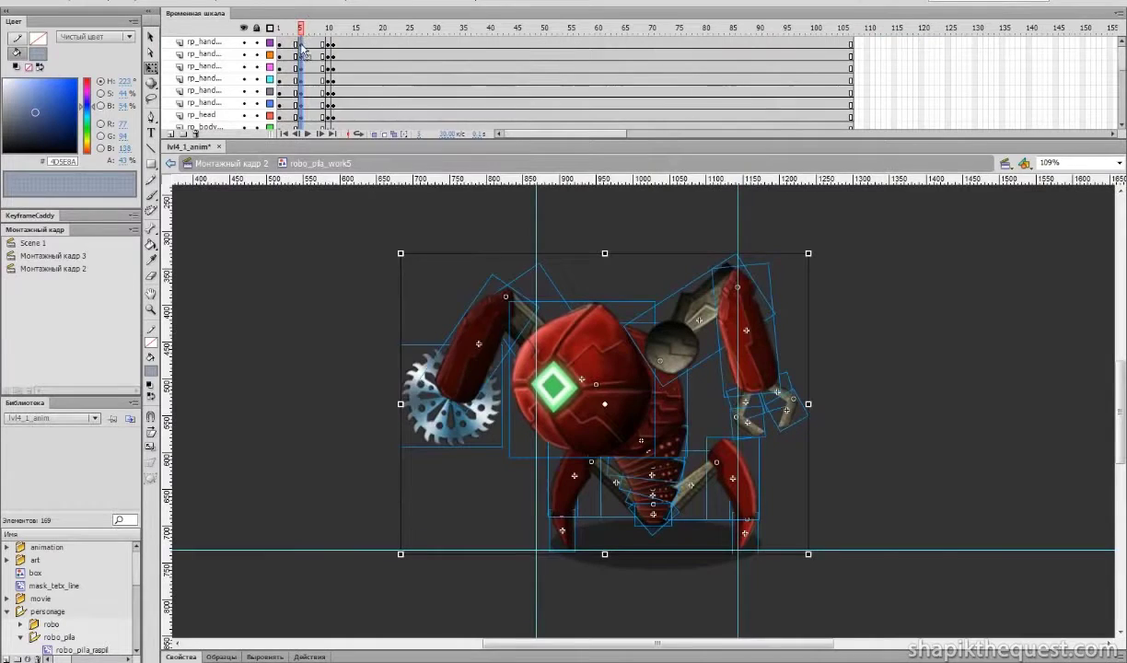
- Copy the keyframes of all layers at frame 5 and paste them at frame 18
right_click(302, 43)
click(346, 231)
click(363, 43)
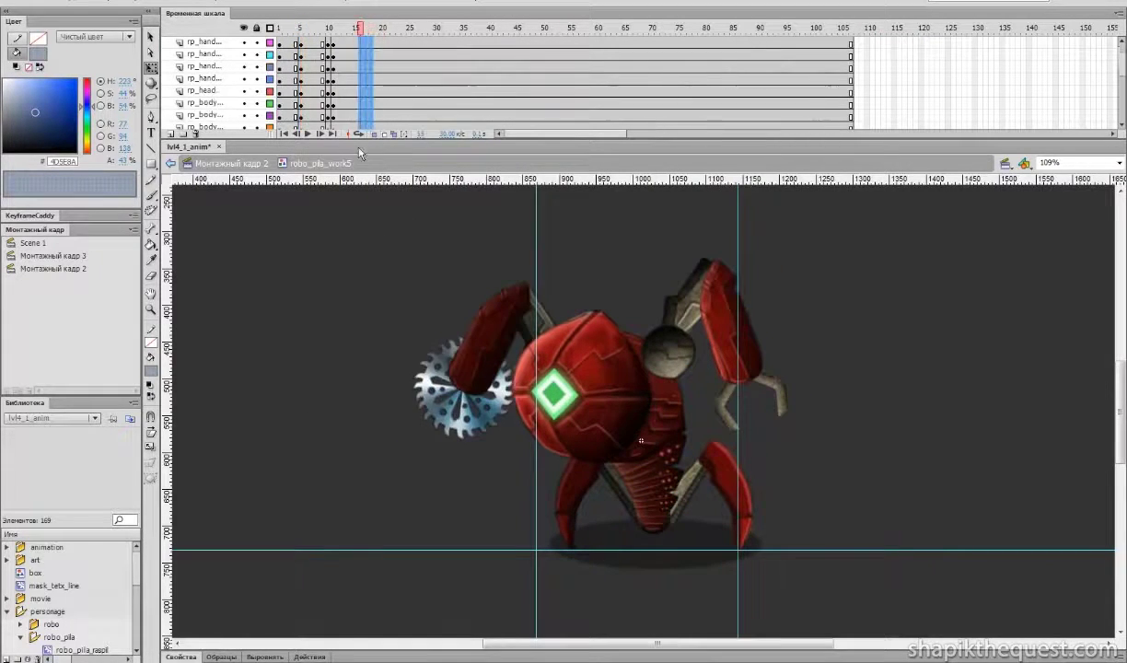
drag(373, 191, 372, 107)
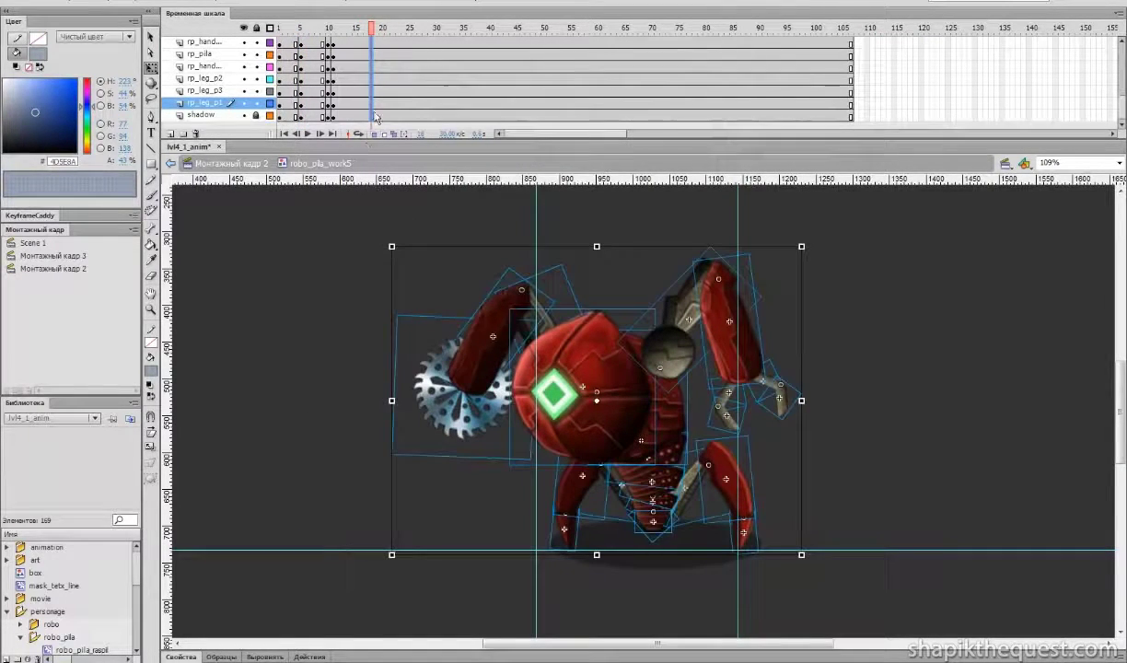
right_click(372, 113)
click(409, 317)
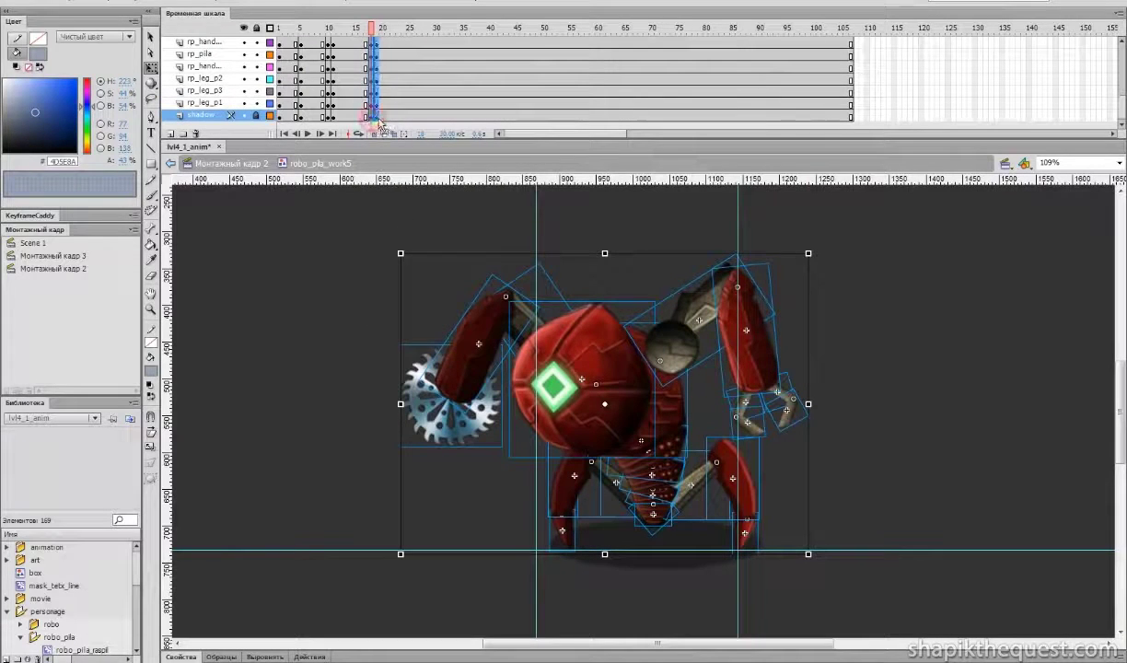
- Raise the robot's head, arms, saw and body segments straight up at frame 19, leaving the legs in place
drag(289, 274, 806, 409)
shift+click(759, 429)
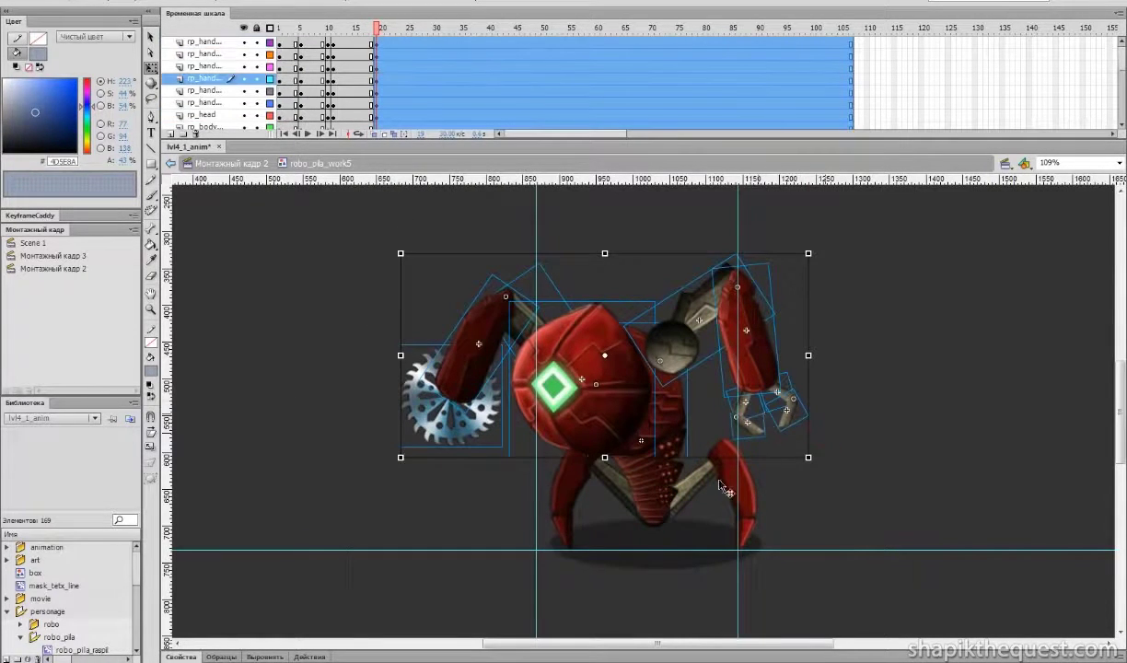
shift+click(651, 494)
drag(679, 486, 659, 444)
key(Up)
key(Up)
key(Up)
key(Up)
key(Up)
key(Up)
key(Up)
key(Up)
key(Up)
key(Up)
key(Up)
key(Up)
key(Up)
key(Up)
key(Up)
key(Up)
key(Up)
key(Up)
key(Up)
key(Up)
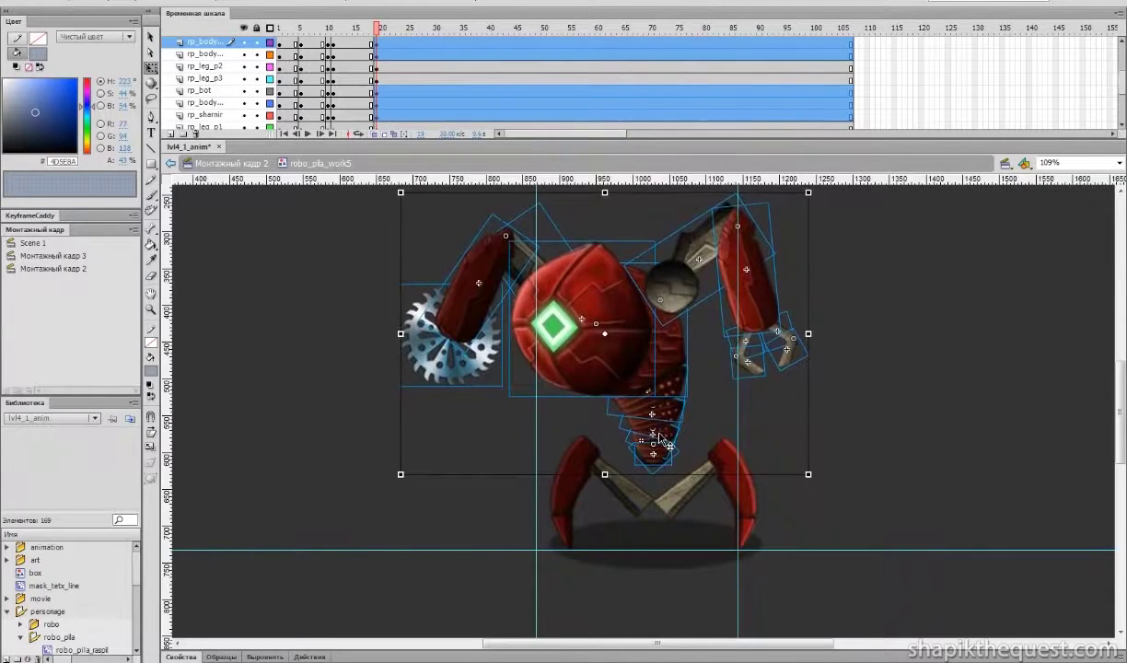
key(Up)
key(Up)
key(Up)
key(Up)
key(Up)
key(Up)
key(Up)
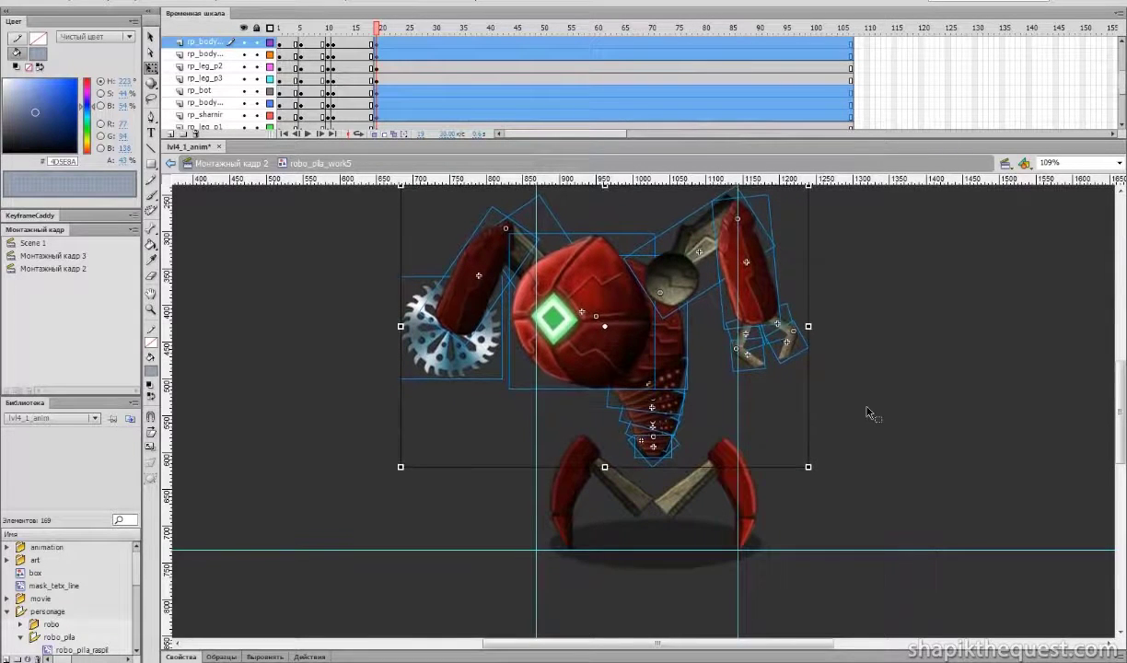
- Rotate the upper segments of both legs in the frame 19 pose so their inner ends meet the raised body's lower tip
drag(377, 27, 401, 38)
click(639, 498)
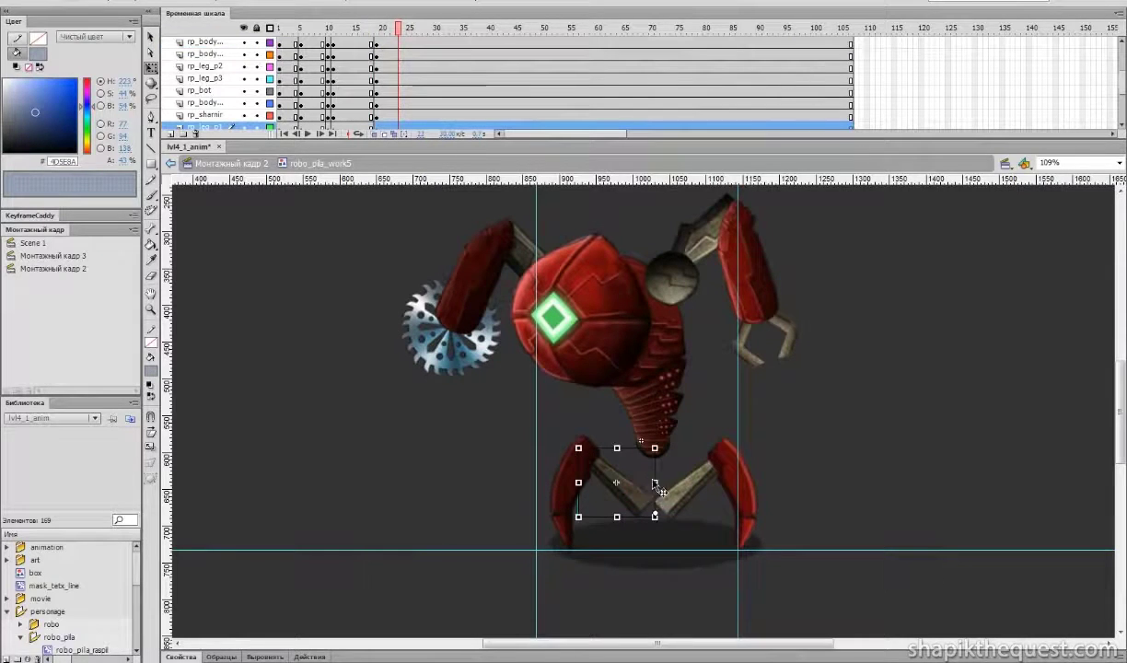
drag(660, 441, 645, 414)
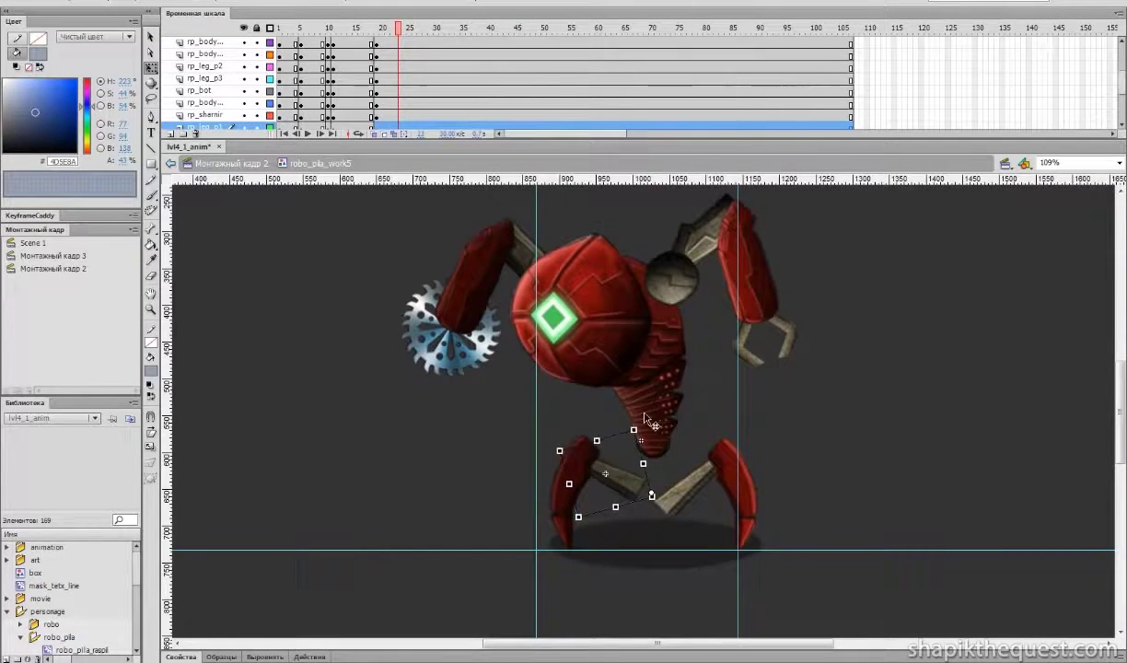
drag(658, 516, 670, 455)
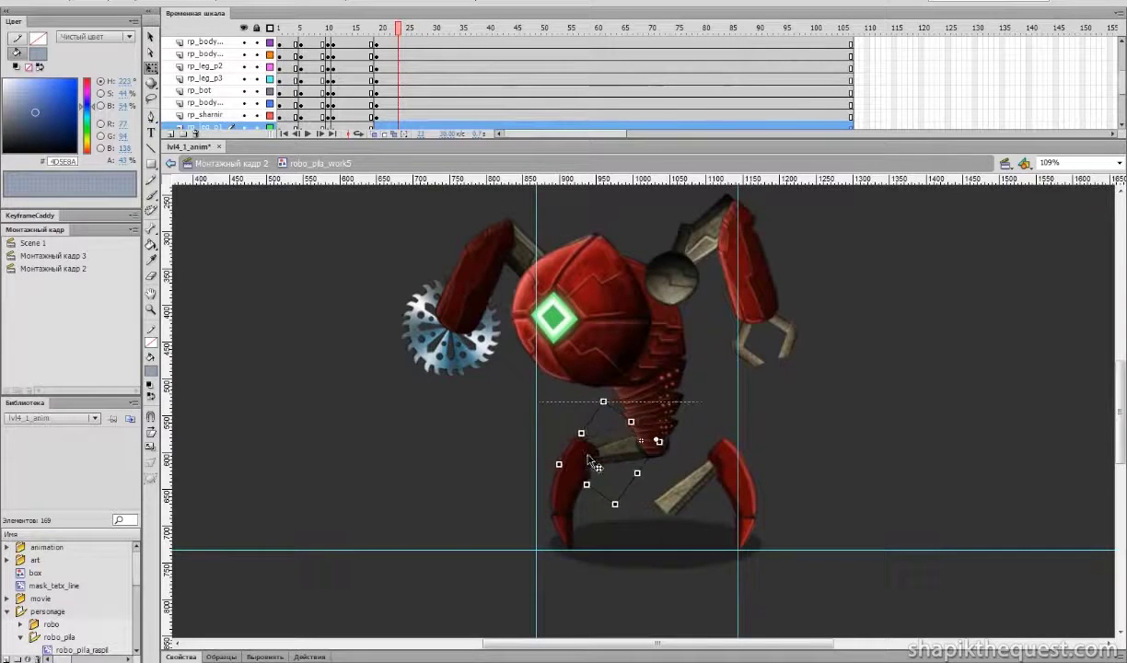
click(669, 509)
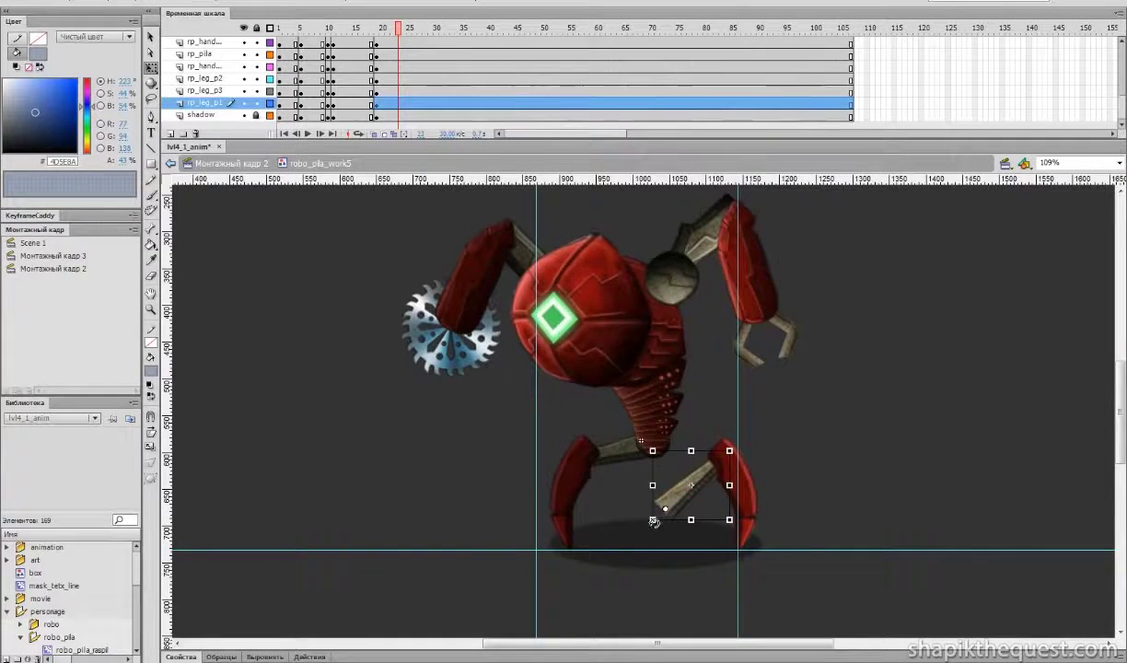
drag(697, 451, 719, 461)
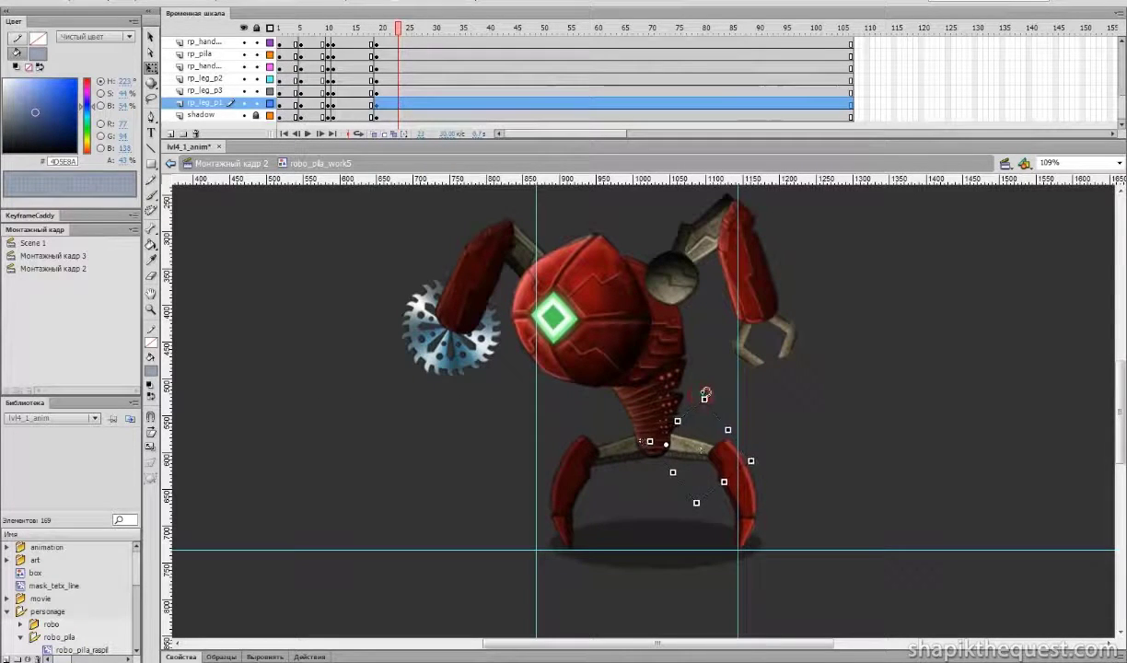
- Raise the head, arms, saw and body segments a little further in the frame 19 pose, leaving the legs in place
drag(376, 237, 917, 384)
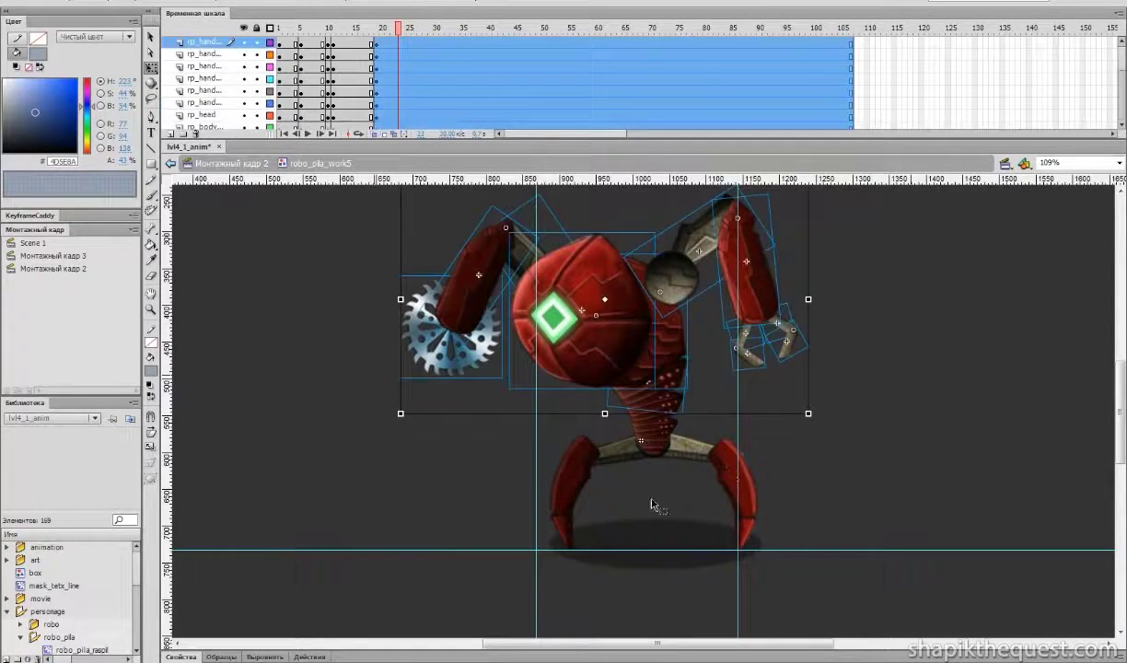
drag(653, 383, 626, 448)
shift+click(610, 448)
shift+click(679, 447)
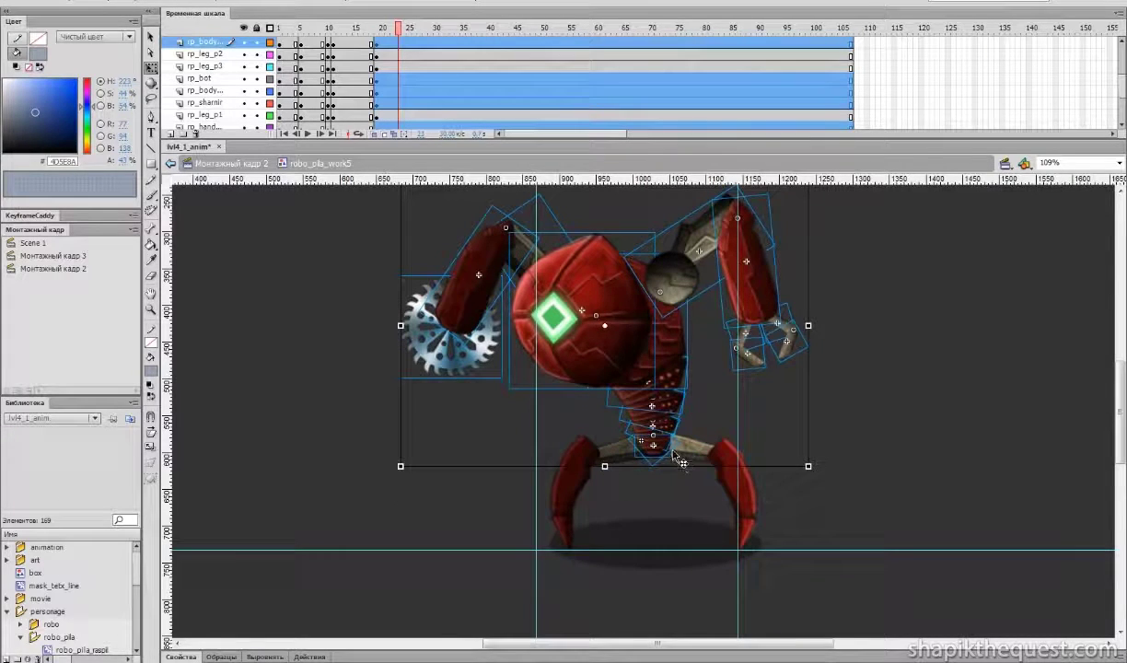
click(821, 446)
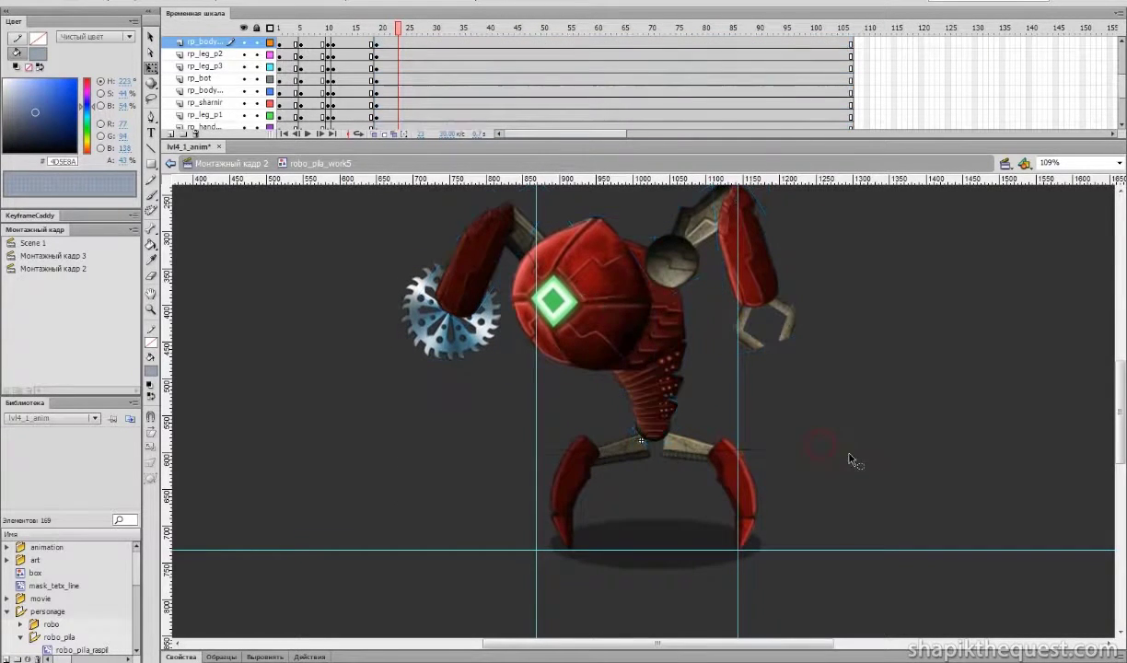
- Rotate both upper leg segments upward again in the frame 19 pose to rejoin the body's lower tip
click(620, 461)
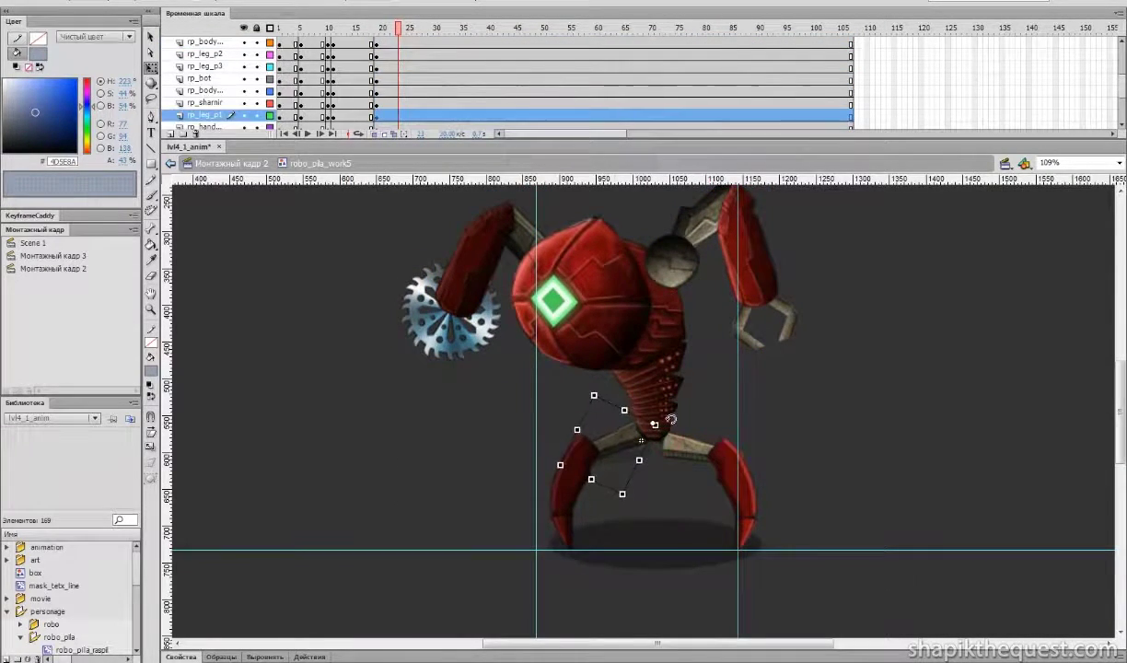
click(684, 450)
drag(652, 435, 651, 420)
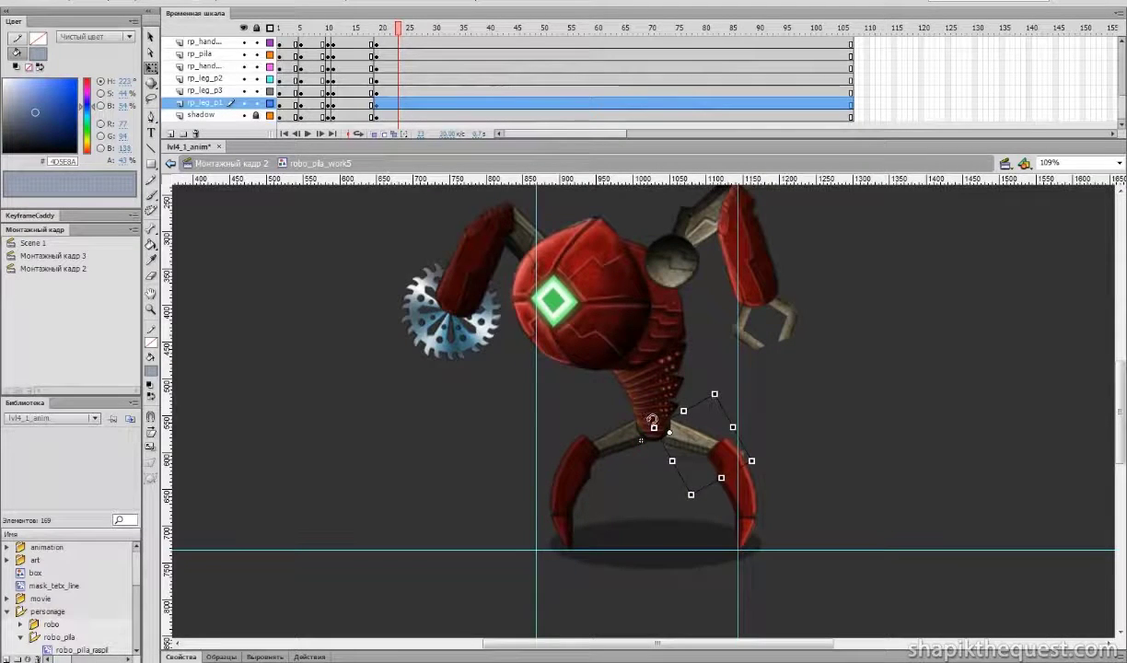
- Tilt both lower legs slightly outward about their feet so they connect with the upper leg segments in the frame 19 pose
click(522, 466)
drag(568, 536, 570, 537)
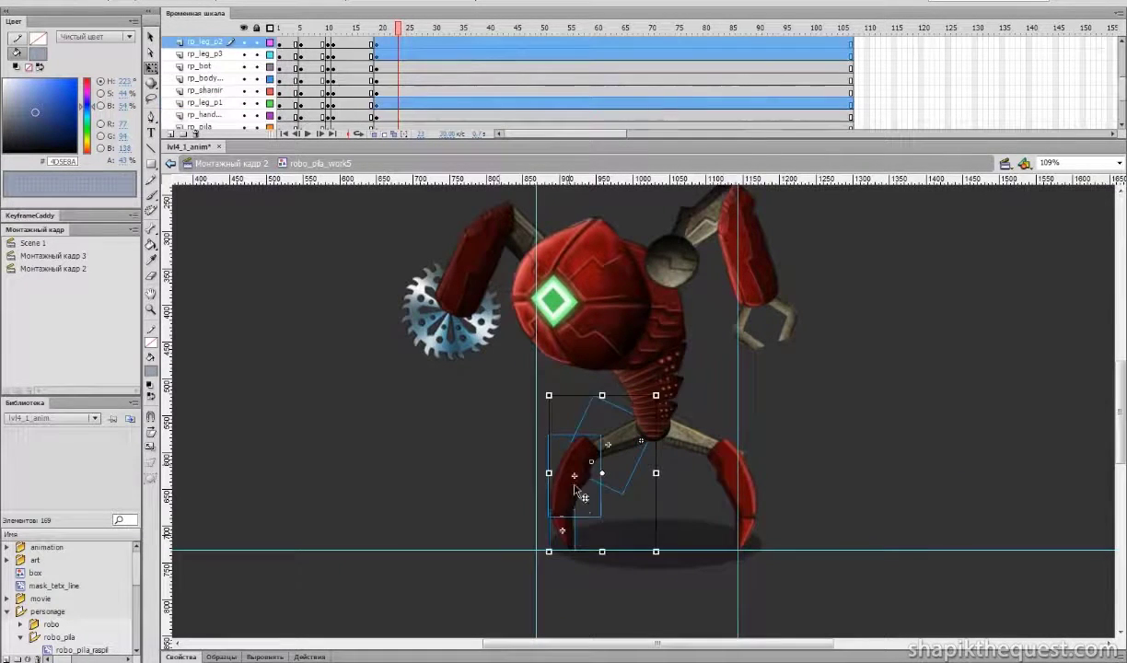
click(596, 462)
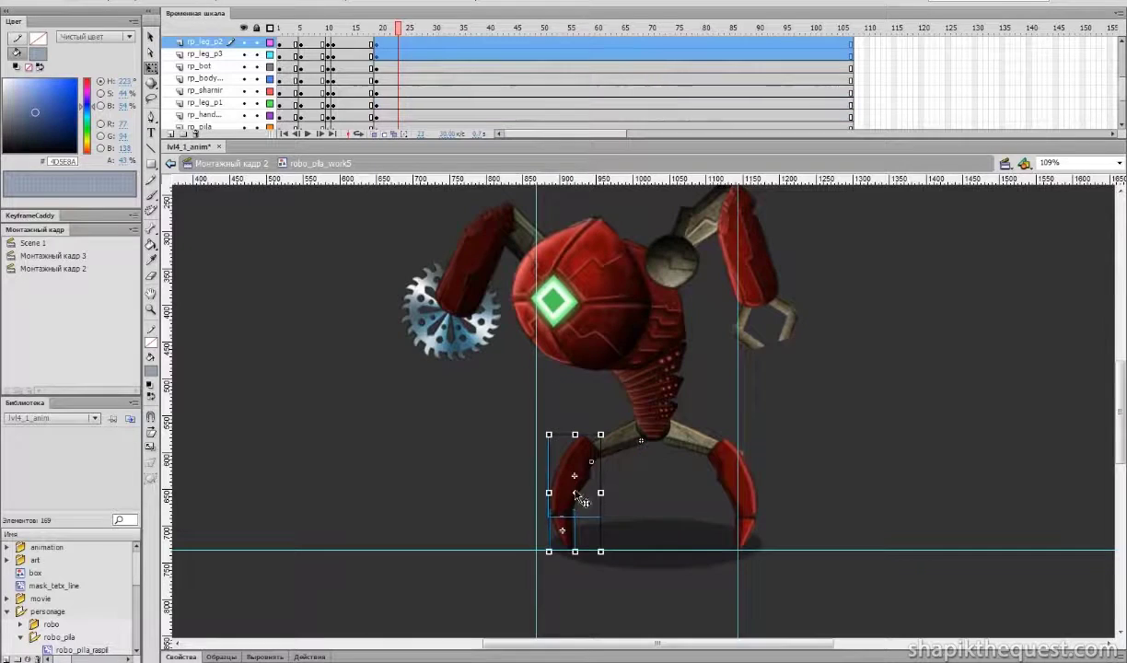
mouse_move(601, 430)
mouse_down()
mouse_move(572, 424)
mouse_move(583, 443)
mouse_up()
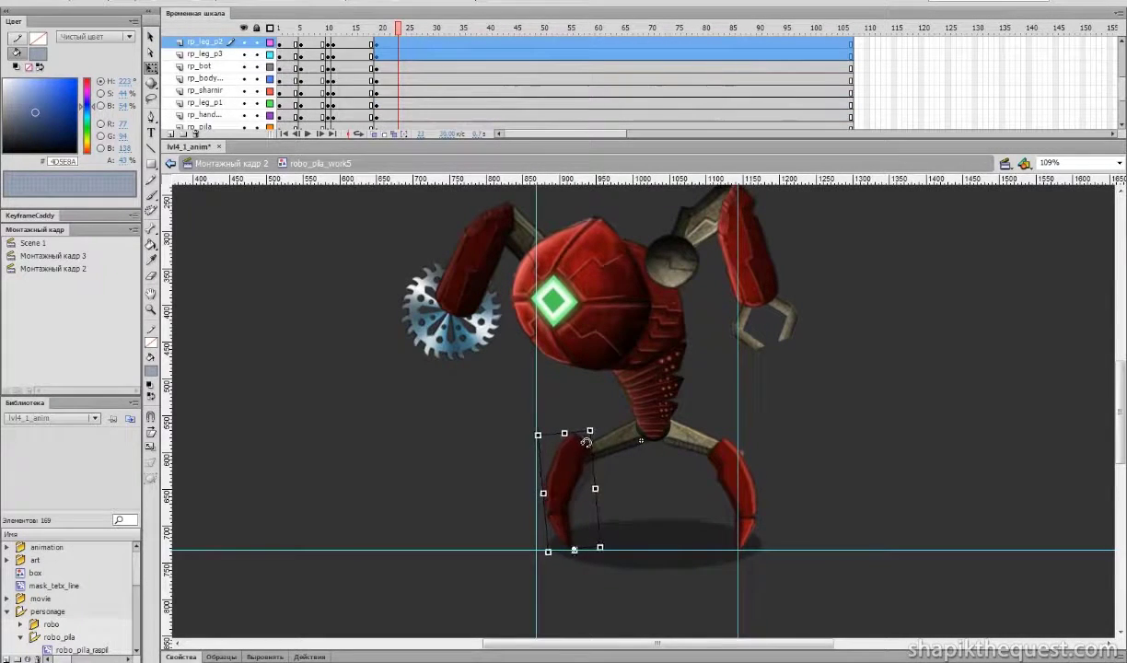
click(745, 509)
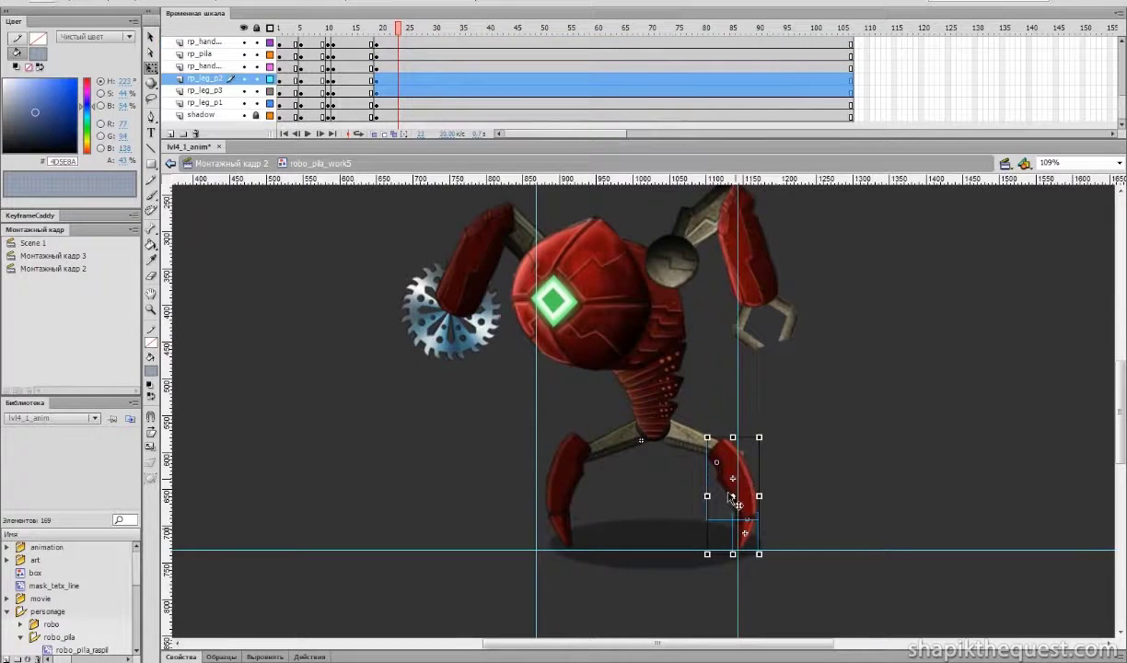
drag(769, 437, 779, 442)
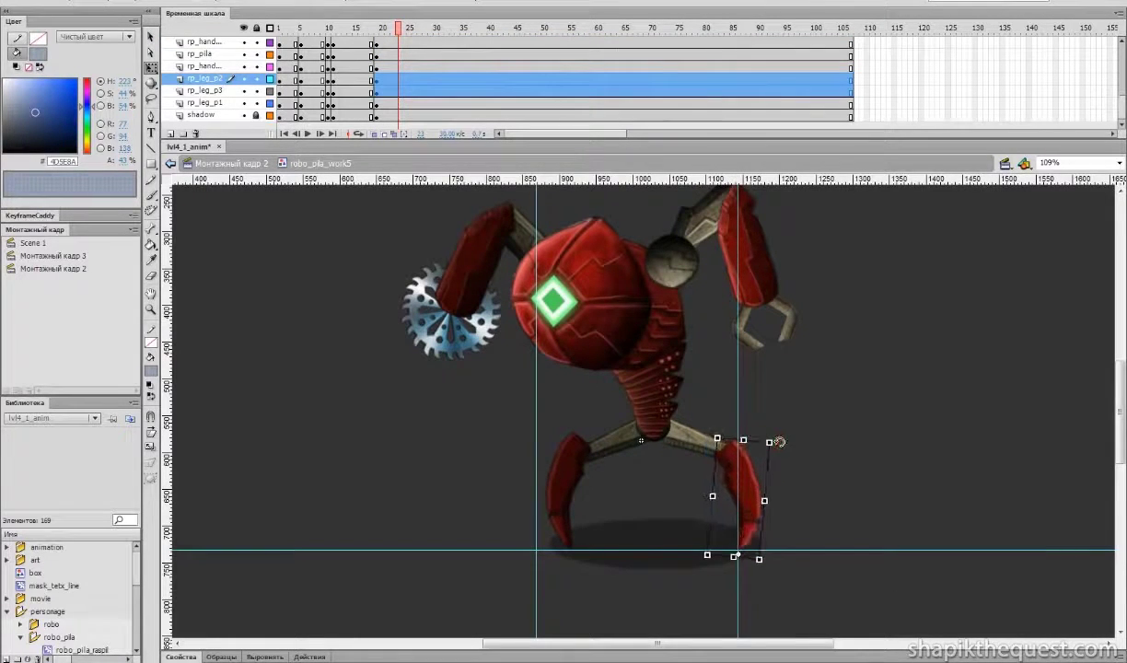
- Compare the neighbouring frames and tilt the saw-side lower leg slightly back inward about its foot
drag(398, 26, 406, 51)
drag(370, 52, 391, 52)
click(549, 500)
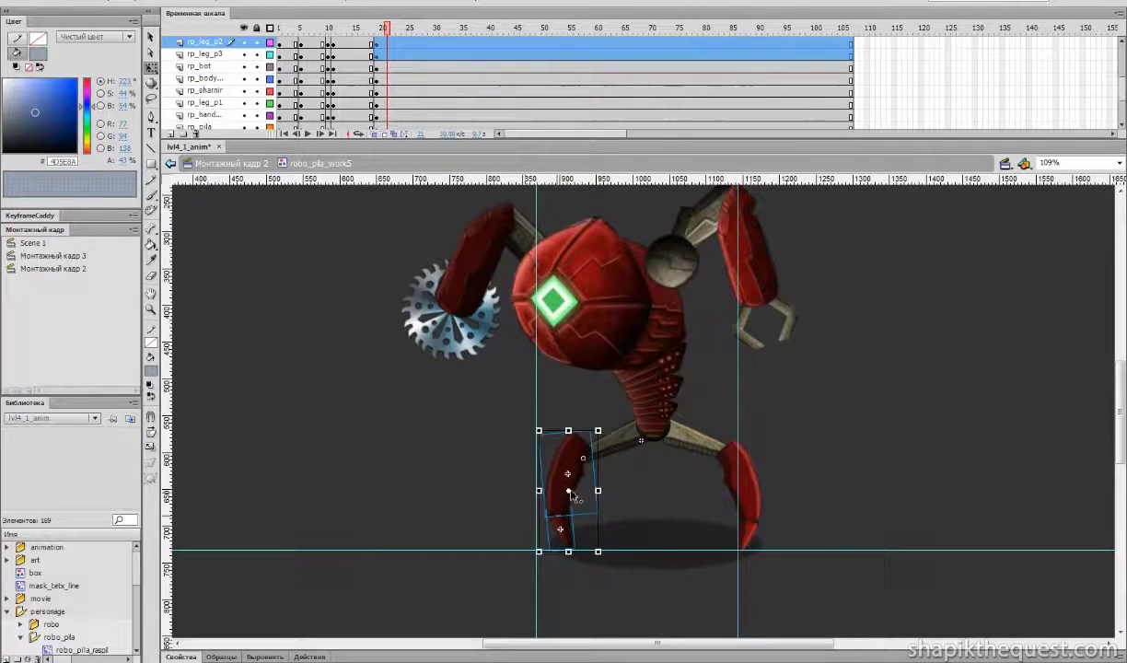
drag(599, 423, 605, 427)
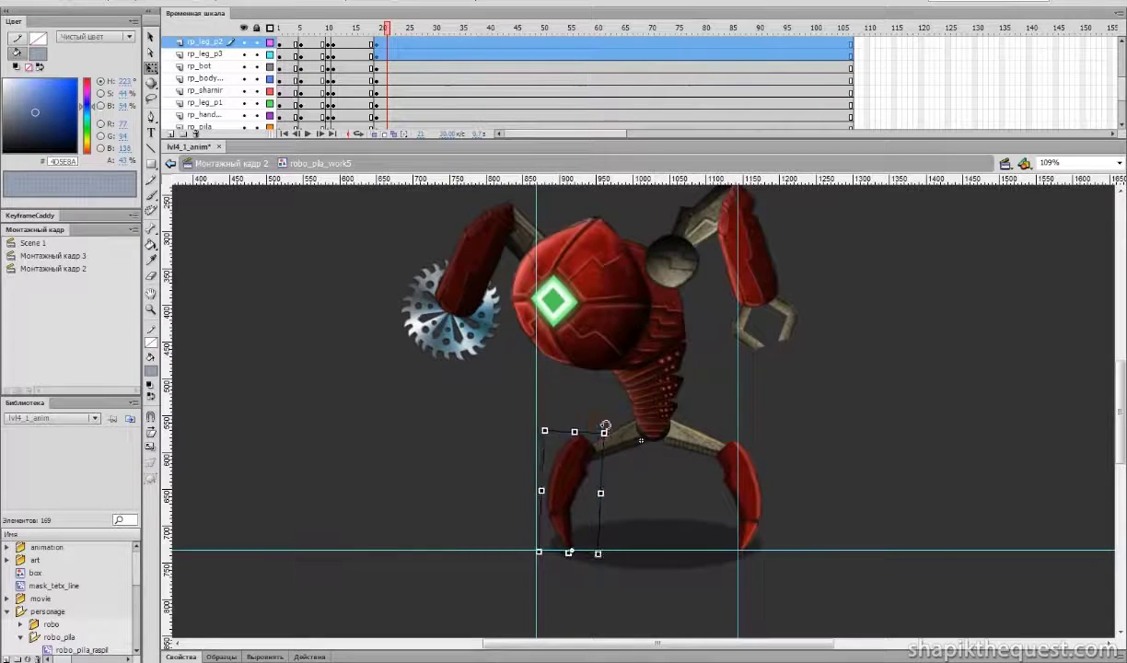
click(812, 422)
drag(372, 31, 393, 34)
scroll(687, 311, up, 2)
scroll(677, 308, down, 2)
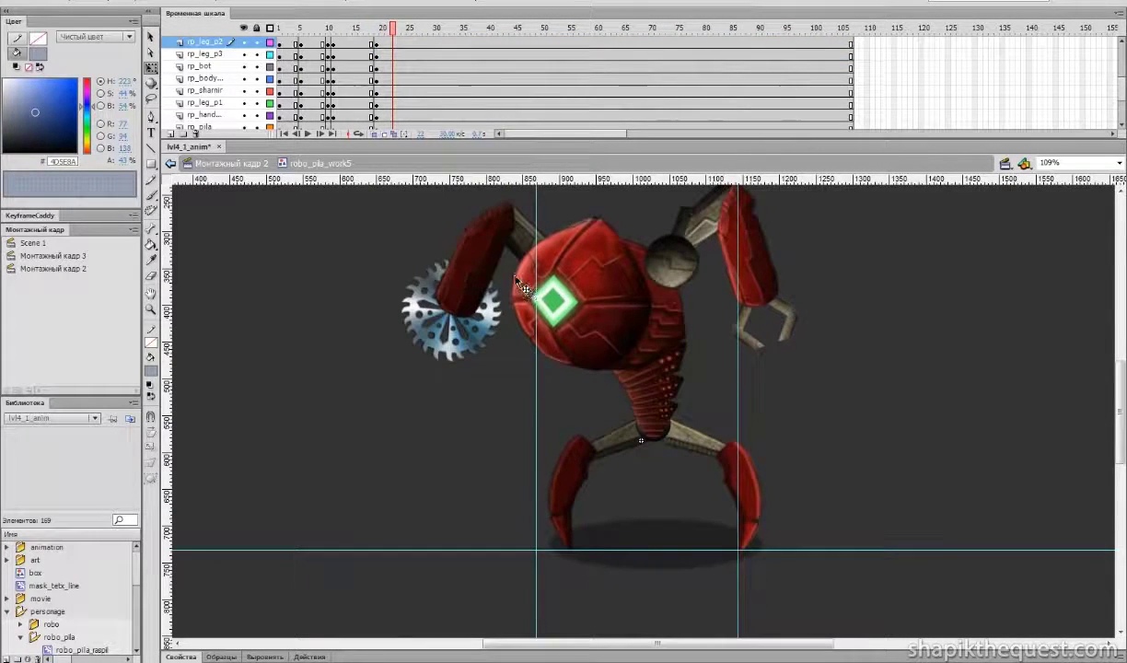
- Rotate the whole saw arm, including its upper segment, forearm and blade, downward about the shoulder in the frame 19 pose
click(452, 360)
scroll(545, 299, up, 2)
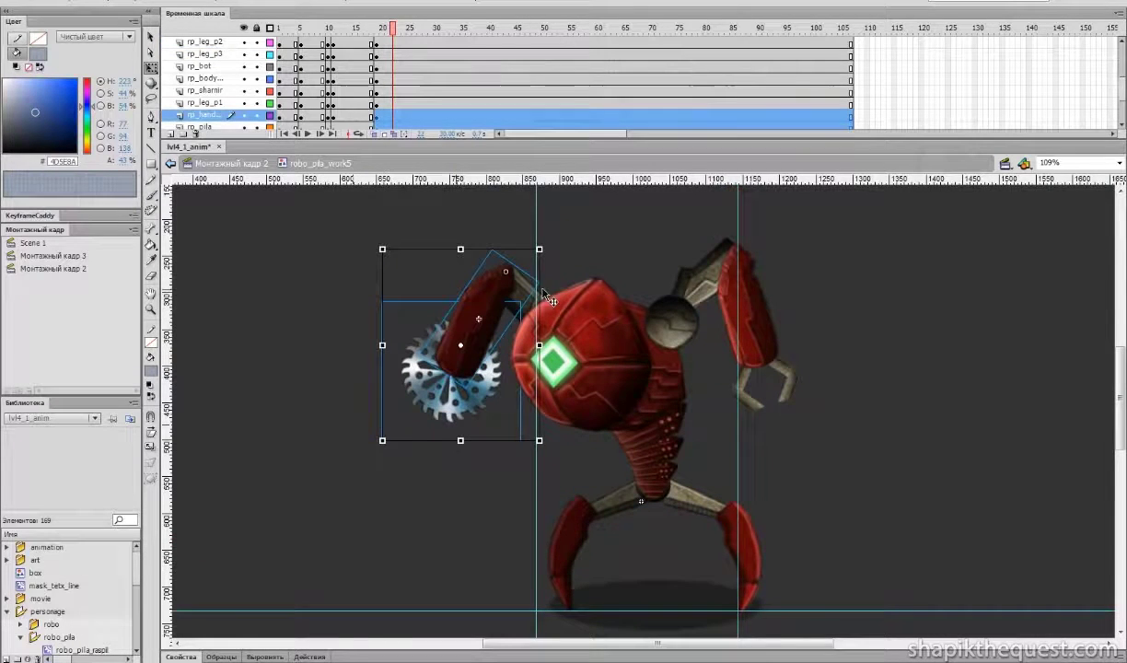
shift+click(532, 286)
drag(461, 347, 550, 334)
drag(386, 239, 347, 322)
- Swing only the saw arm's forearm and blade outward about the elbow in the frame 19 pose
shift+click(532, 294)
shift+click(534, 293)
shift+click(521, 287)
shift+click(505, 275)
shift+click(557, 311)
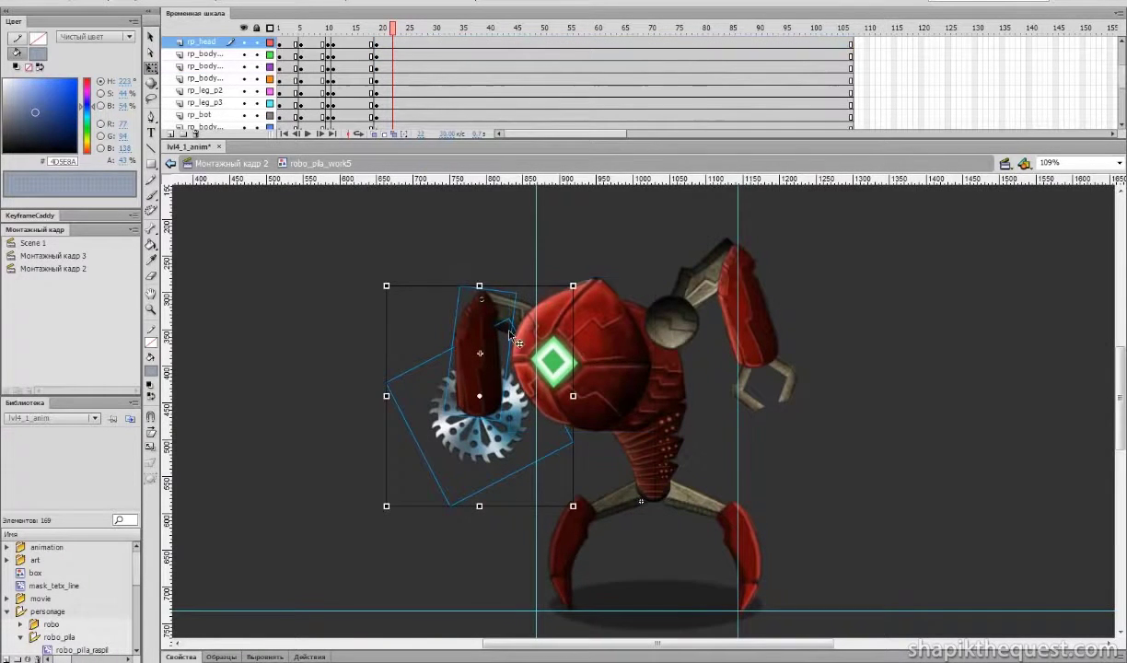
drag(594, 511, 468, 538)
drag(811, 237, 706, 287)
drag(890, 445, 747, 348)
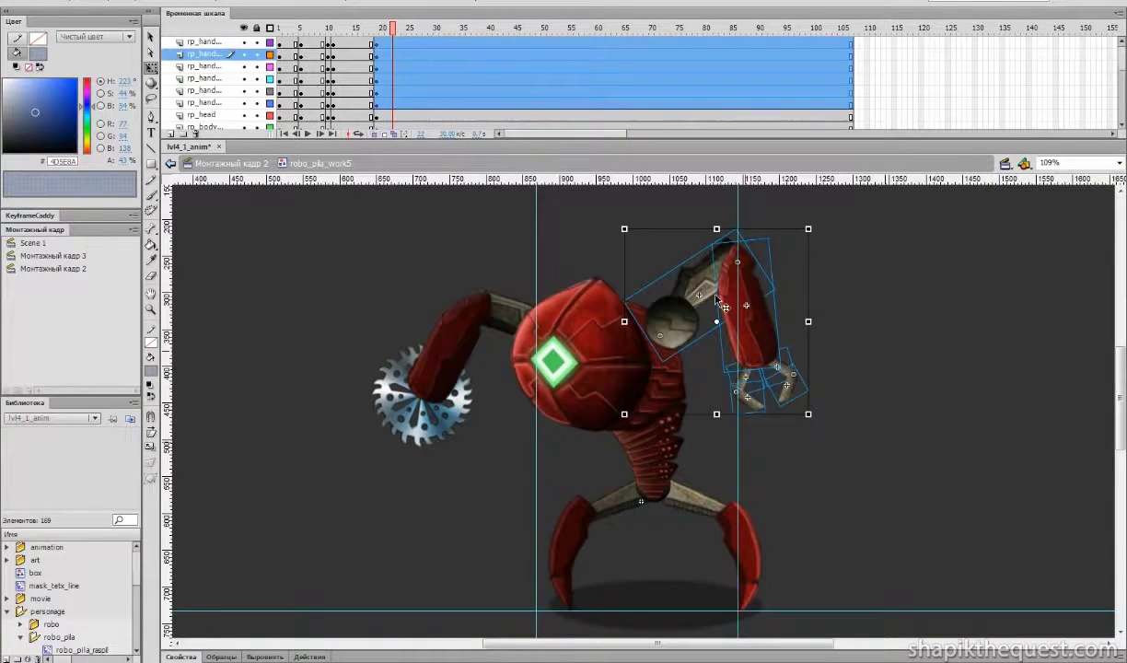
- Tilt both lower legs inward about their feet at frame 10 so they connect with the upper leg segments
click(719, 445)
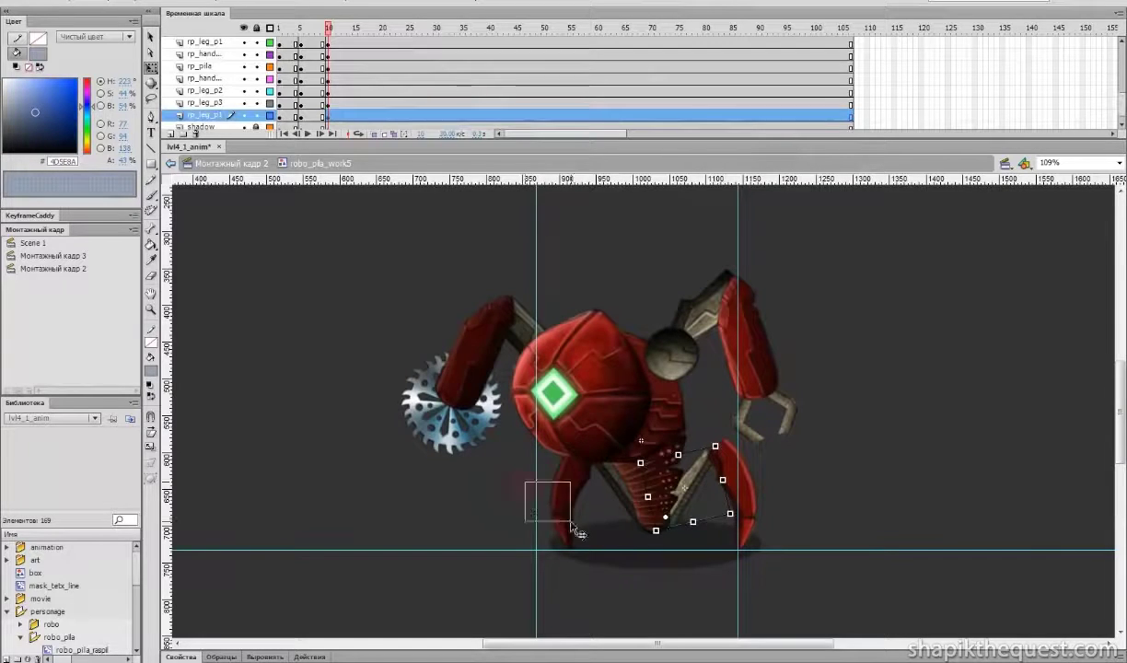
drag(572, 523, 574, 524)
drag(571, 414, 585, 414)
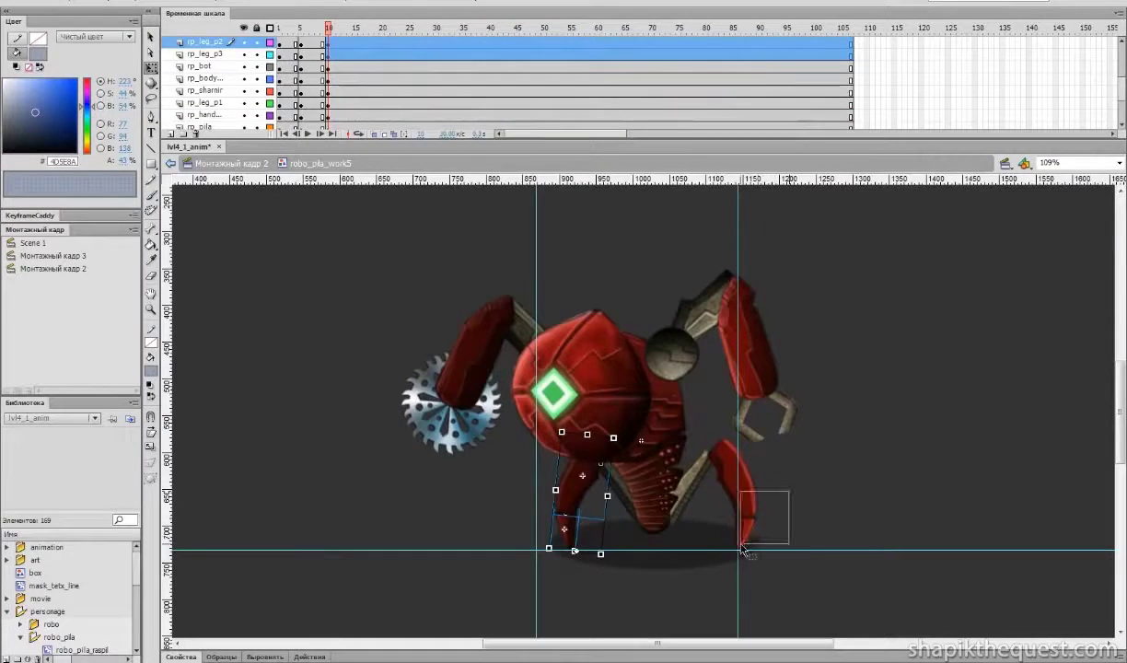
click(746, 501)
drag(765, 431, 751, 434)
click(818, 451)
drag(335, 34, 328, 33)
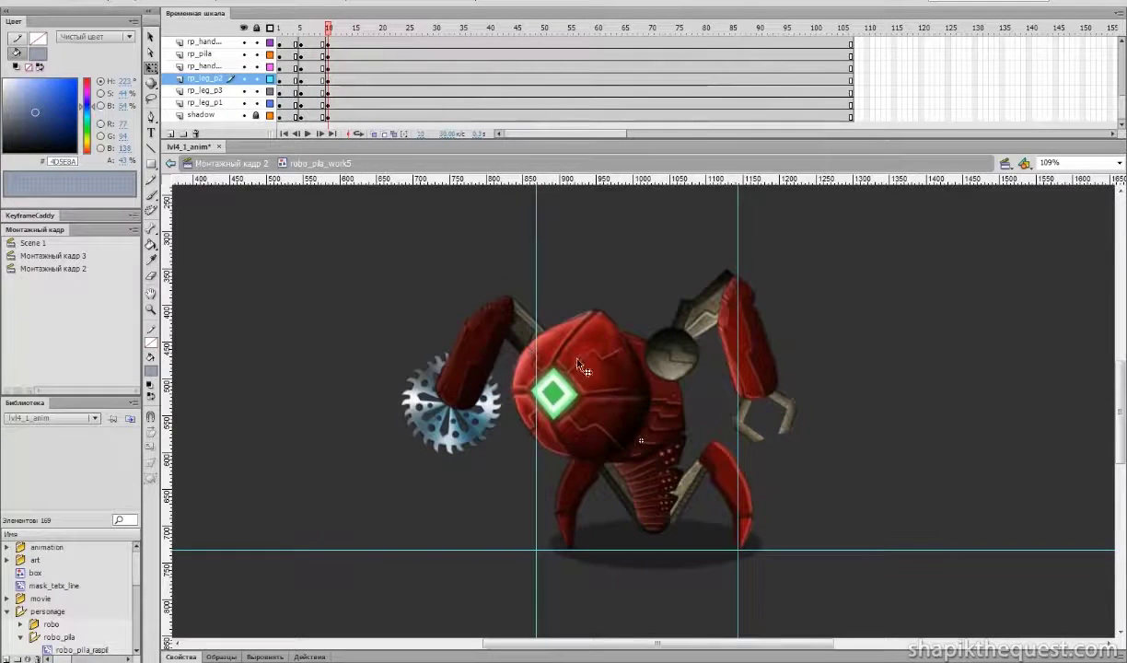
- Rotate the whole saw arm slightly upward about its shoulder at frame 10
drag(467, 458, 483, 382)
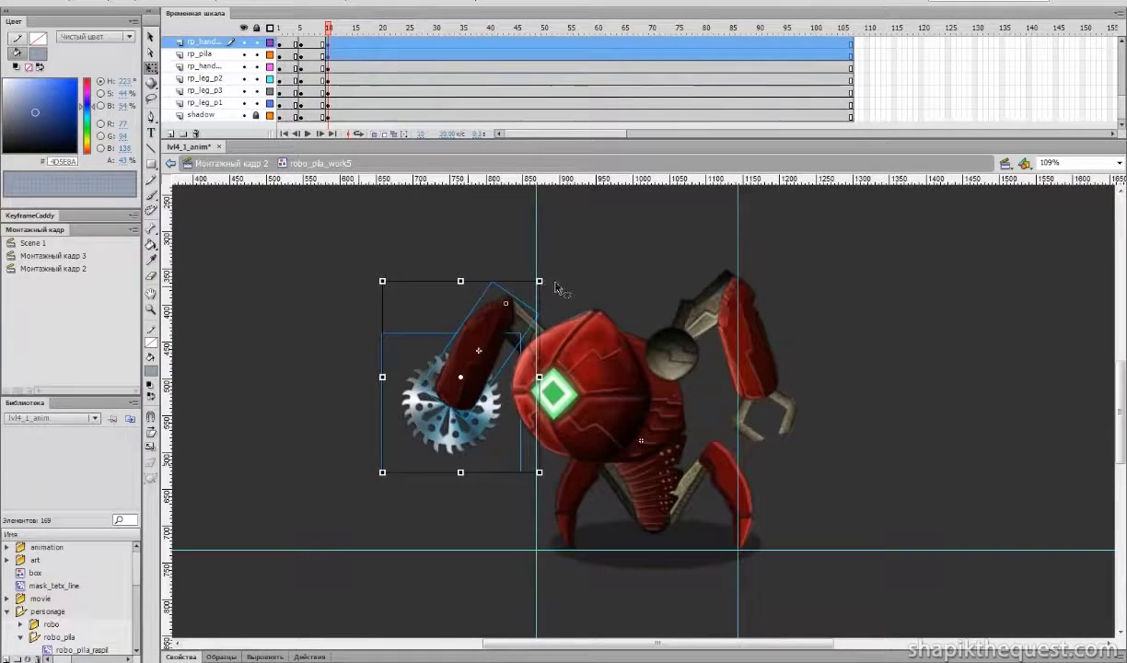
shift+click(555, 332)
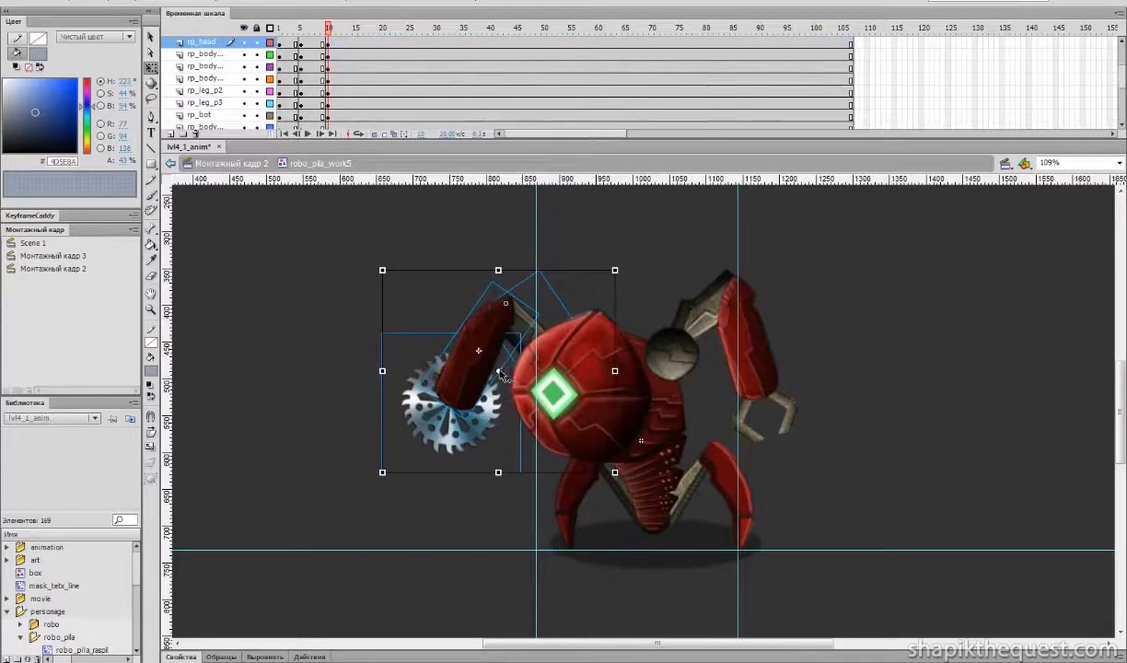
mouse_move(618, 264)
mouse_down()
mouse_move(606, 260)
mouse_move(609, 276)
mouse_up()
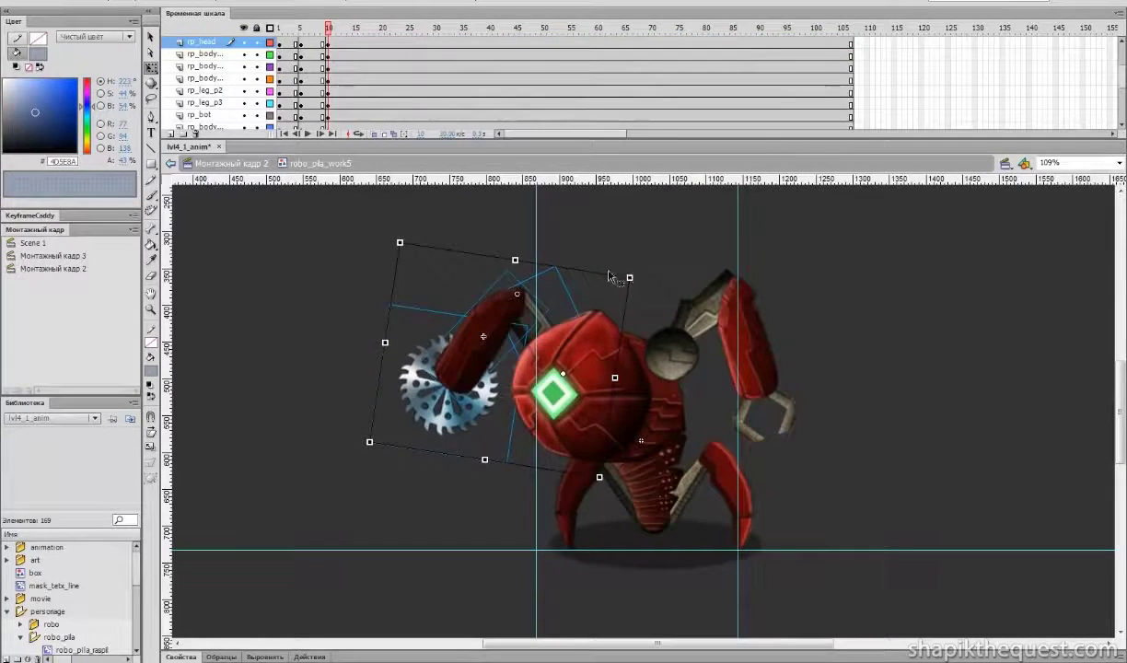
- Swing only the saw arm's forearm and blade inward about the elbow at frame 10
shift+click(550, 326)
shift+click(545, 312)
shift+click(551, 326)
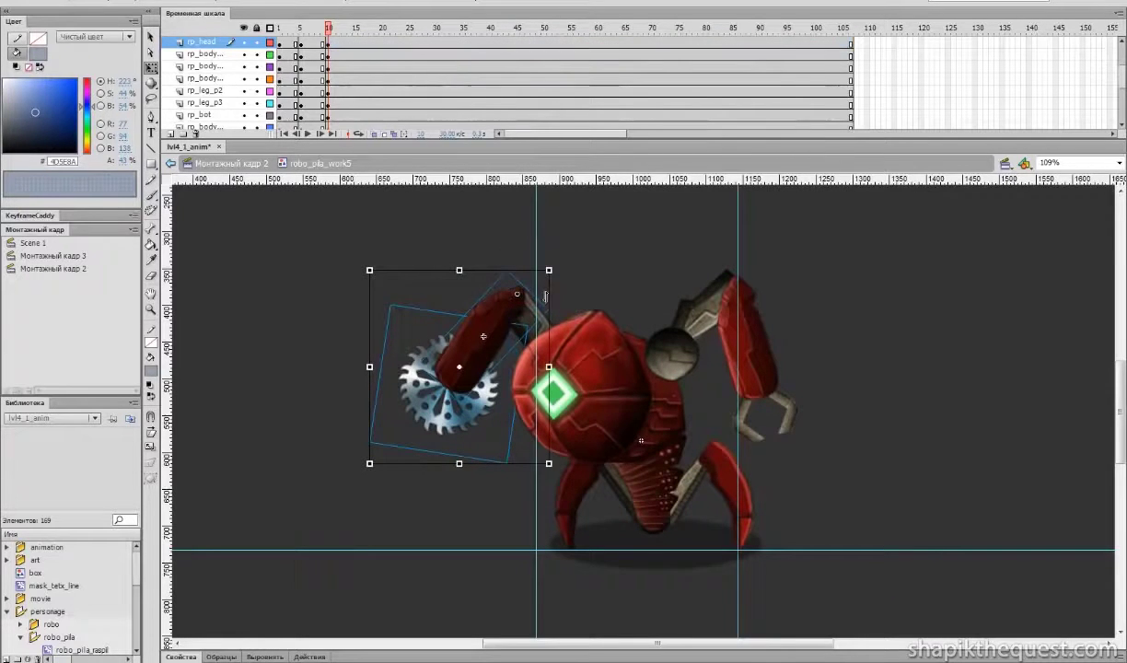
drag(556, 261, 550, 265)
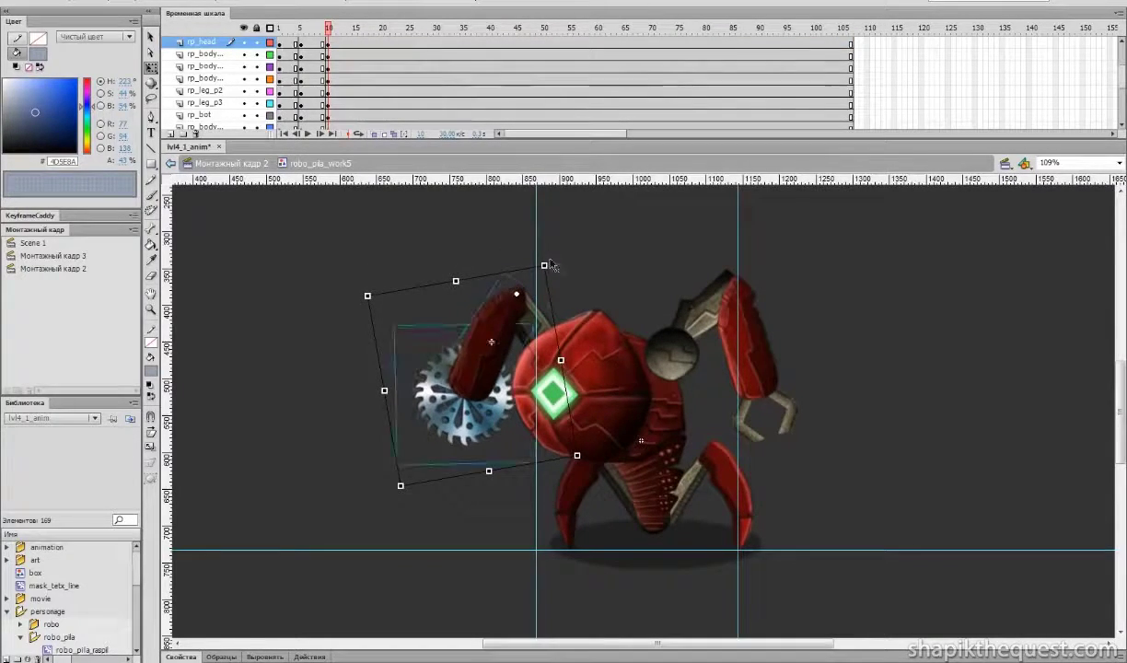
- Rotate the claw arm inward about its shoulder at frame 10 and turn its forearm and claw back down at the elbow
click(692, 327)
drag(787, 255, 756, 234)
key(ctrl+z)
drag(830, 385, 744, 433)
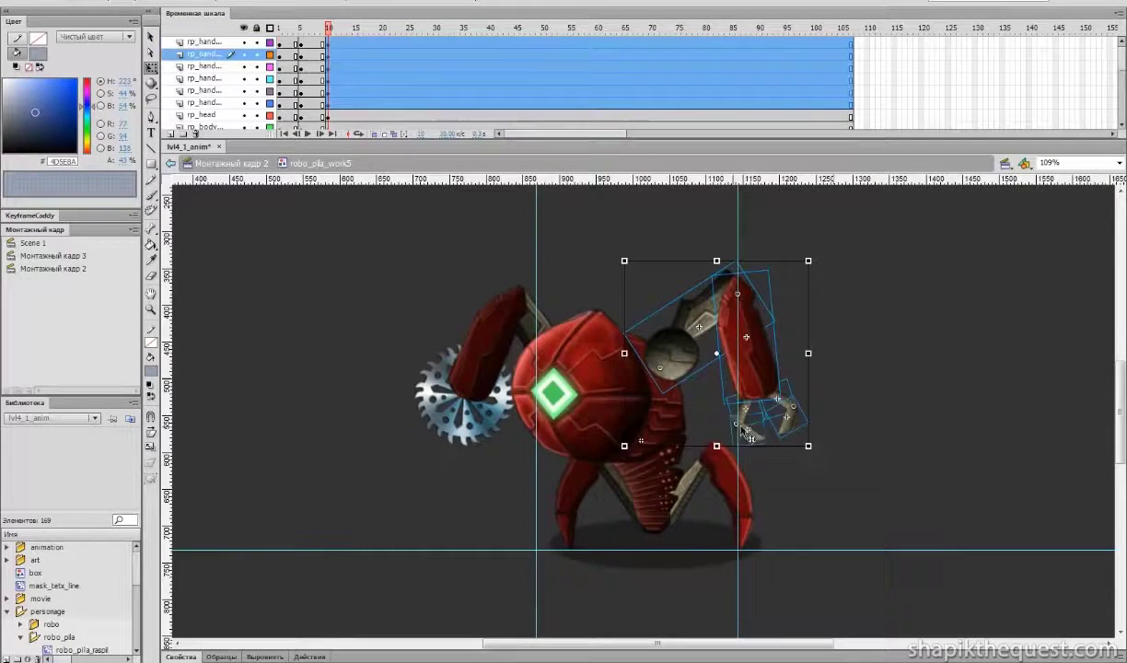
drag(781, 247, 778, 304)
shift+click(685, 321)
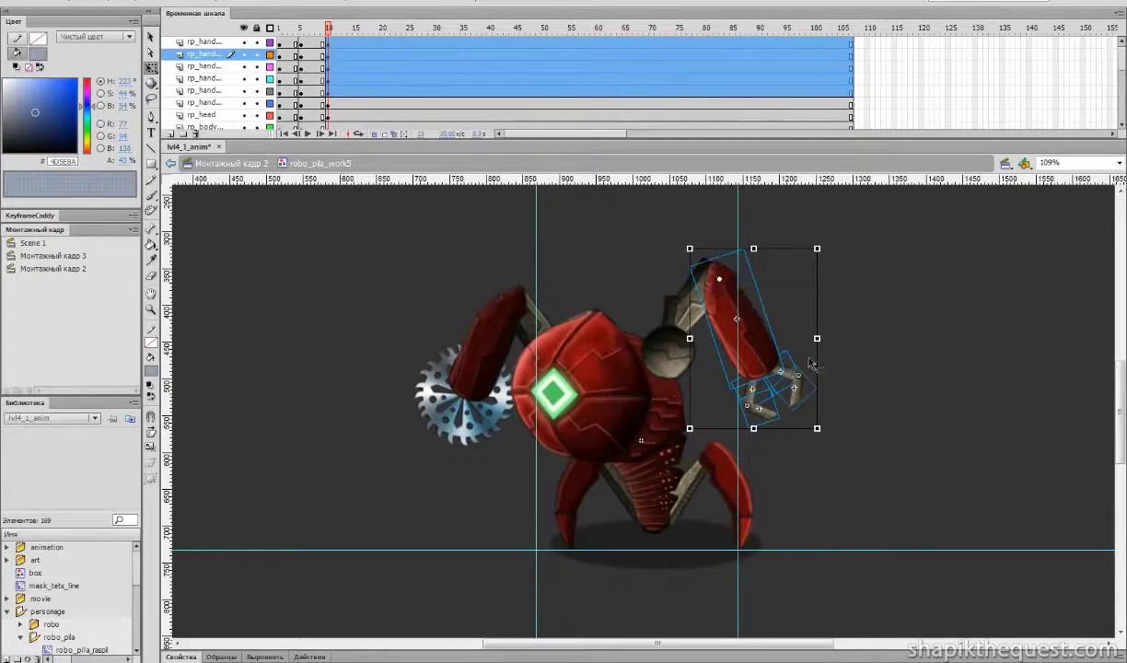
drag(827, 428, 860, 423)
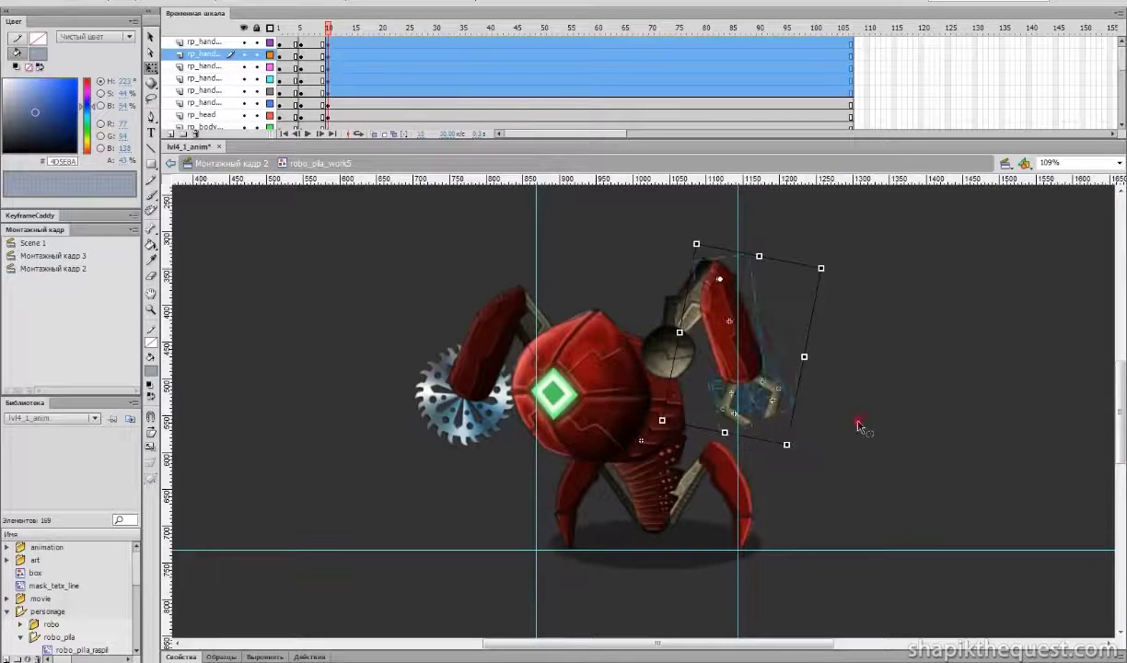
- Compare the neighbouring frames and nudge the robot's head slightly downward in the frame 10 pose
click(597, 369)
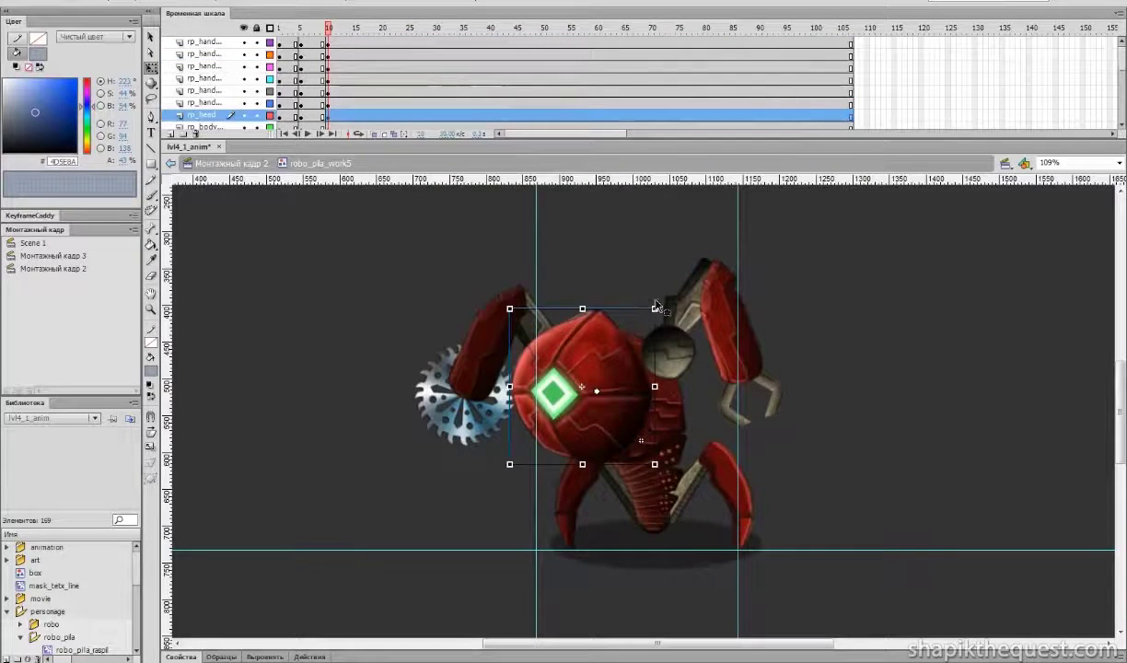
mouse_move(328, 29)
mouse_down()
mouse_move(345, 42)
mouse_move(303, 39)
mouse_move(338, 49)
mouse_up()
click(593, 379)
key(Down)
key(Down)
key(Down)
key(Down)
click(863, 364)
- Select the saw arm with its blade and rotate it slightly further upward about the shoulder in the frame 10 pose
drag(396, 266, 527, 329)
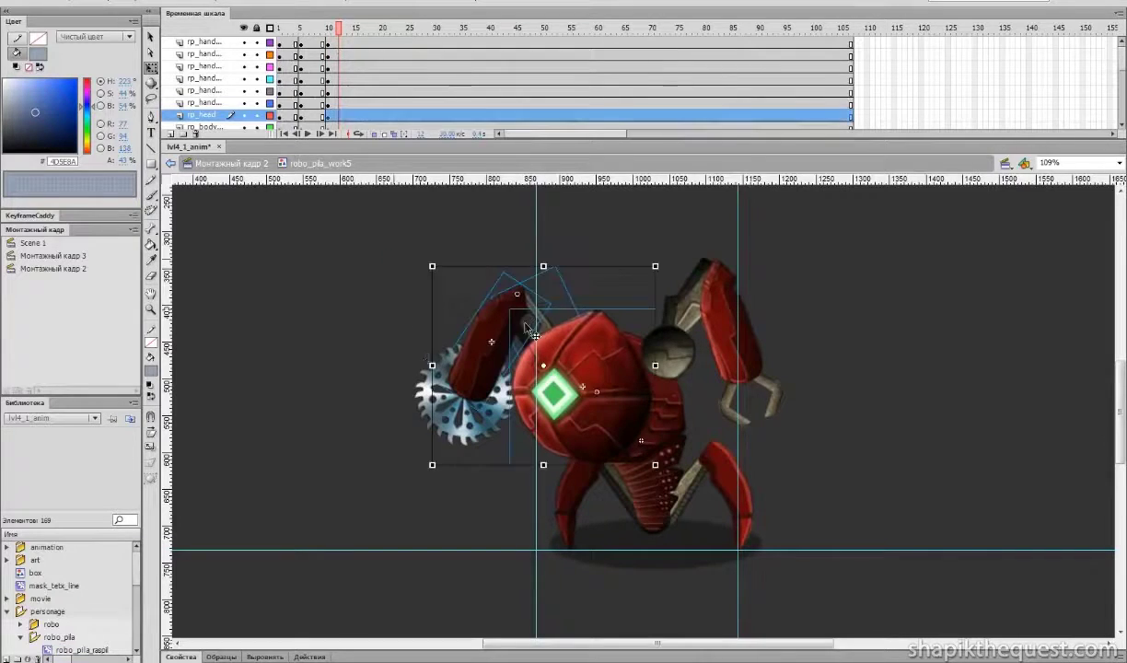
click(461, 440)
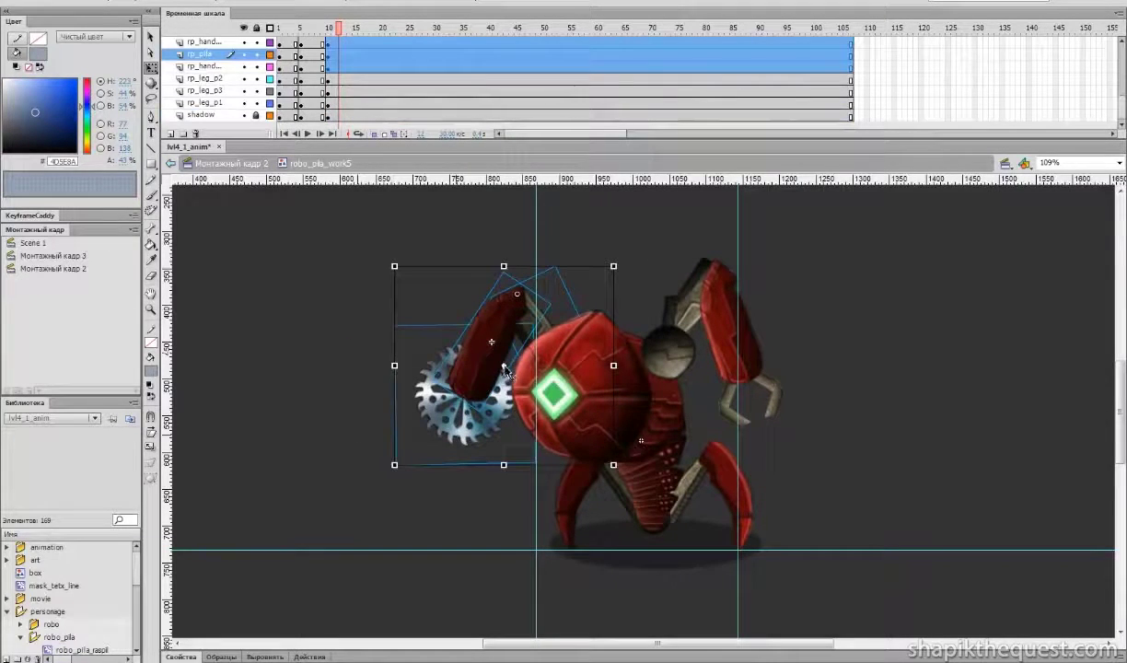
click(614, 265)
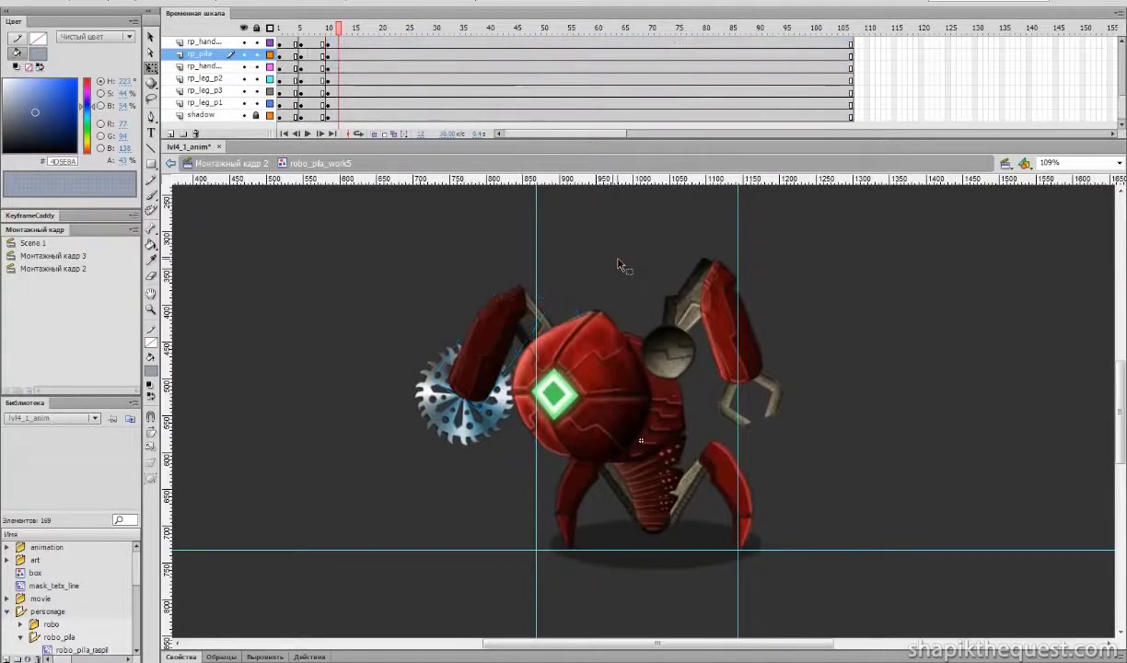
drag(398, 264, 527, 324)
click(472, 313)
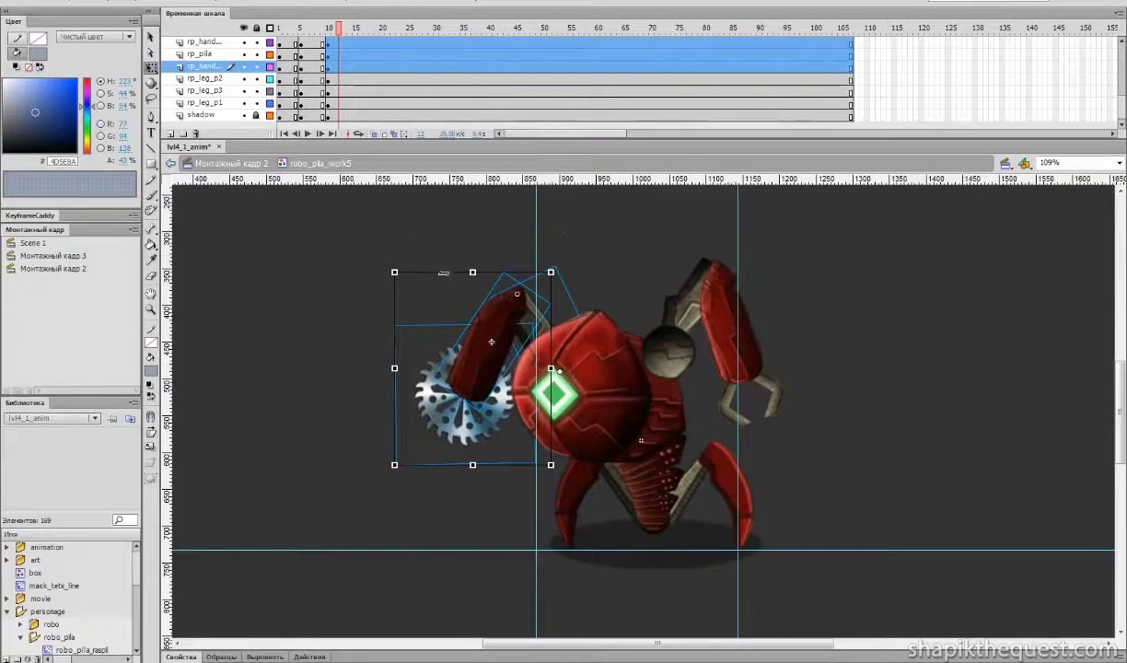
drag(393, 266, 402, 259)
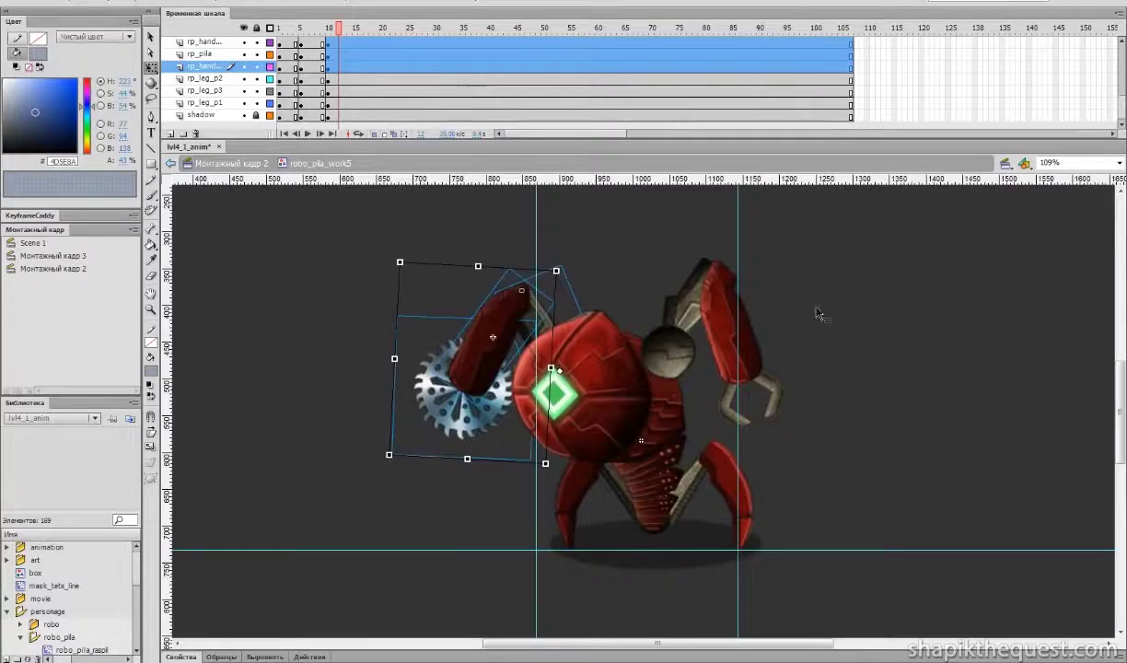
drag(317, 28, 333, 35)
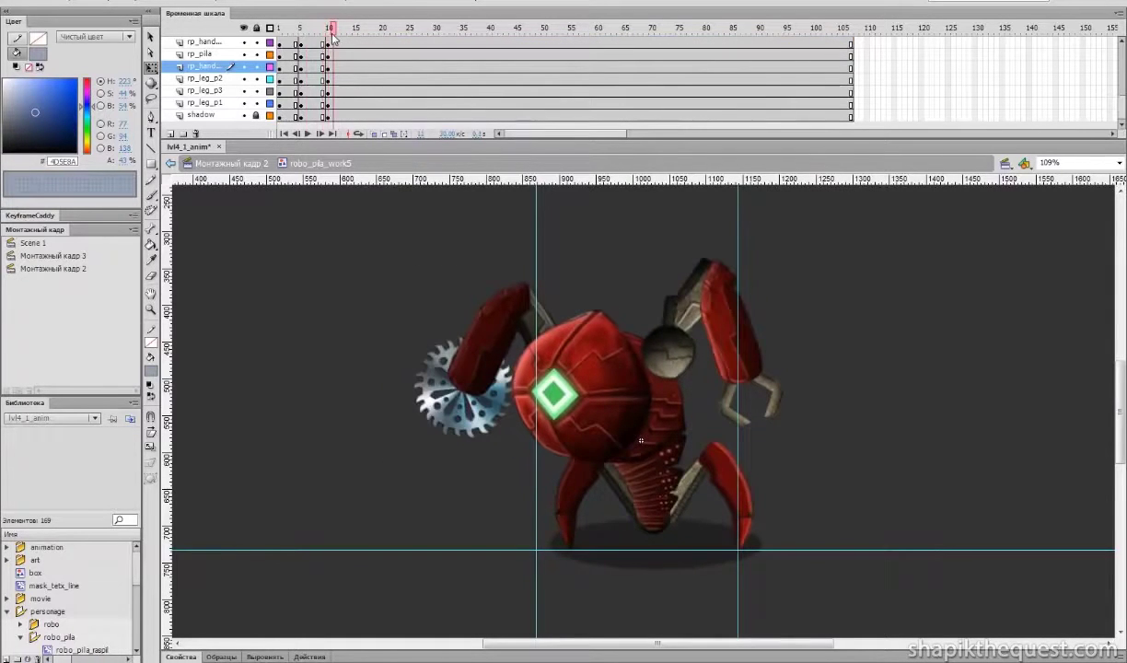
- Rotate the inner and outer fingers of the claw to spread them slightly apart in the frame 10 pose
drag(708, 402, 749, 433)
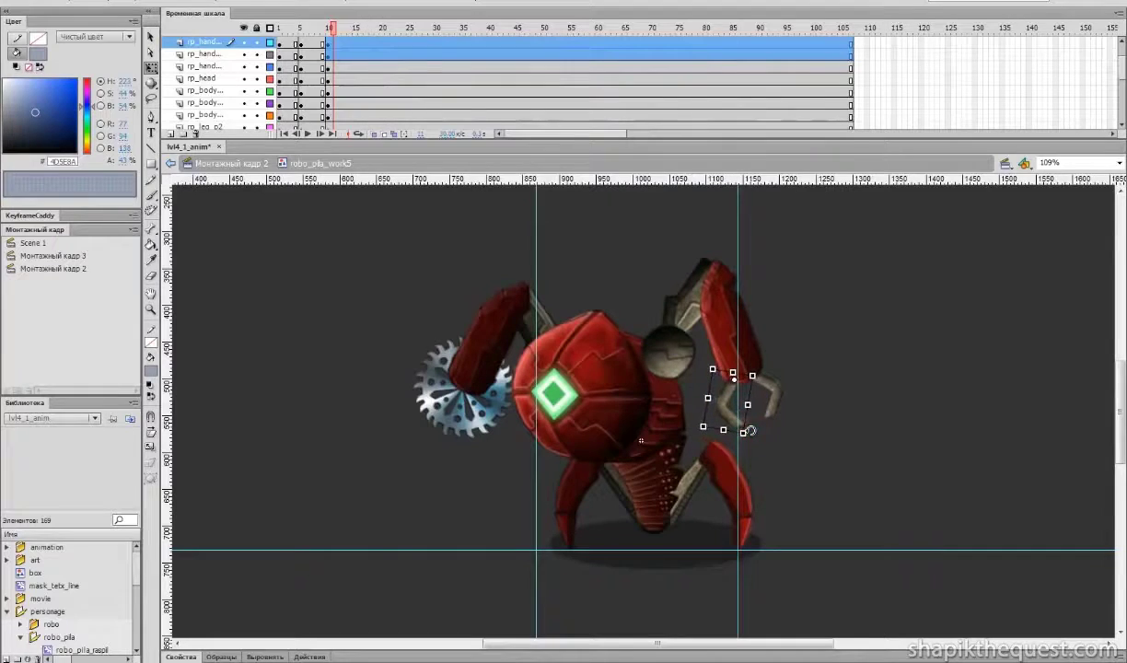
drag(800, 370, 817, 415)
click(823, 397)
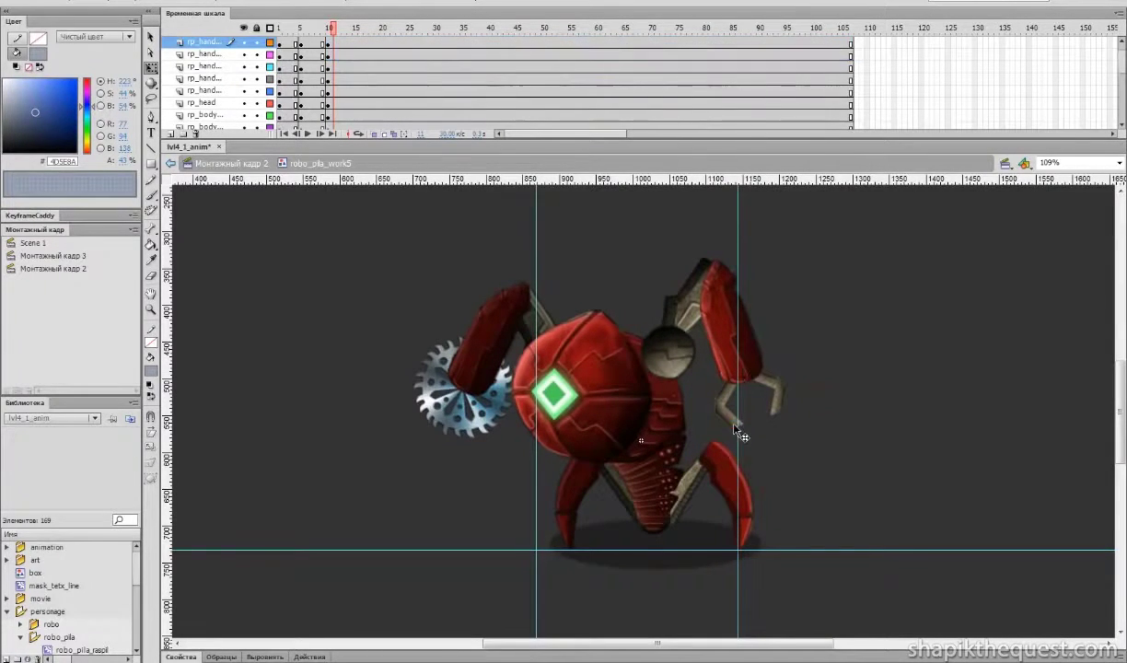
click(733, 423)
drag(749, 430, 786, 421)
click(777, 416)
click(812, 440)
- Insert keyframes at frame 11 on all layers of robo_pila_work5
drag(323, 30, 356, 55)
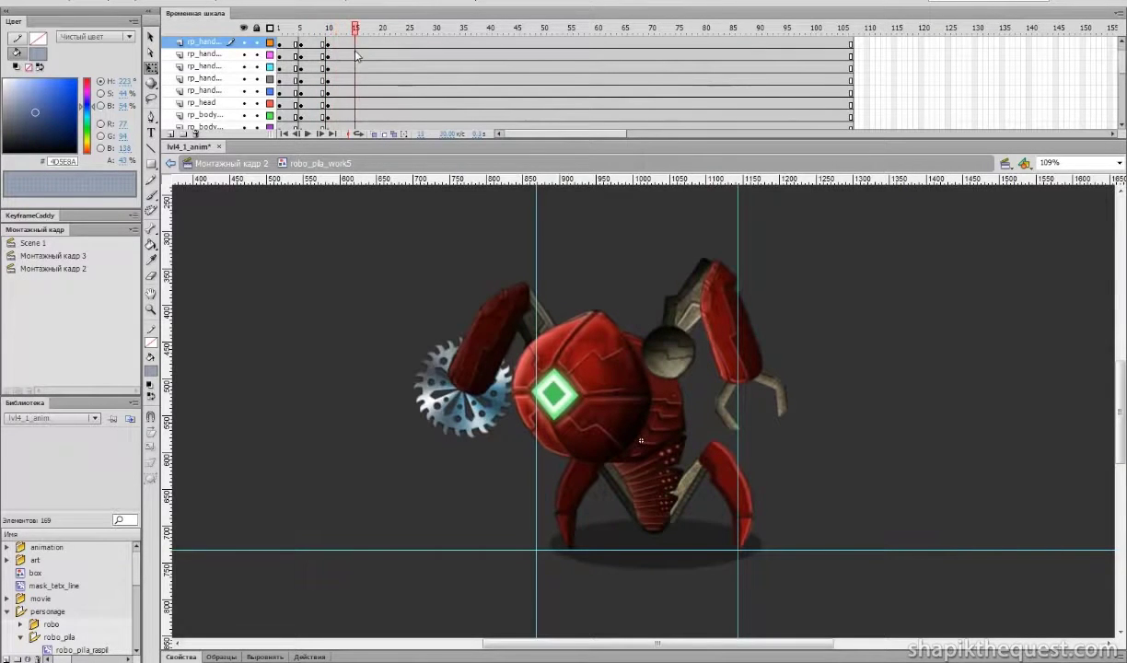
scroll(302, 45, up, 1)
drag(333, 44, 332, 241)
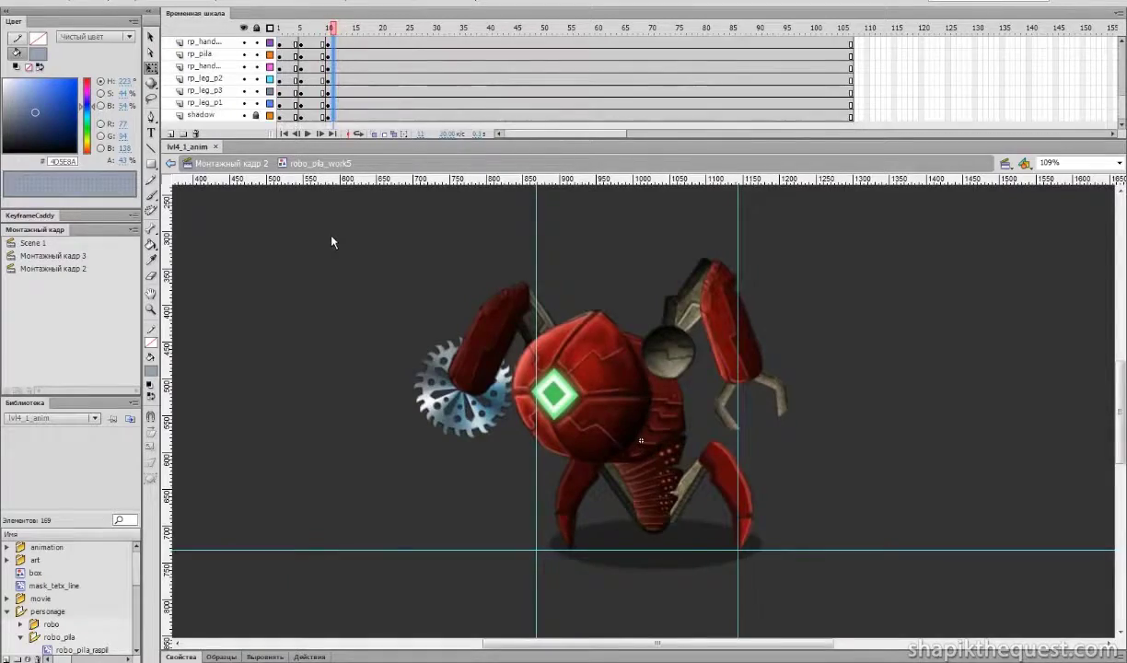
key(F6)
drag(302, 116, 296, 1)
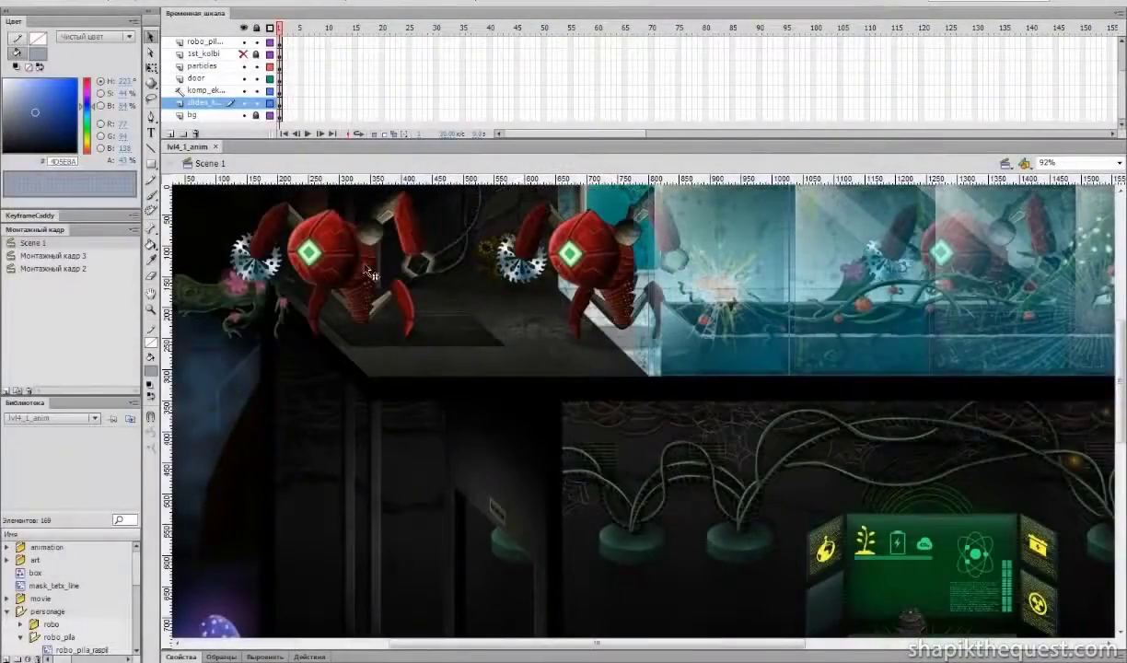
- Open Монтажный кадр 3, test the movie to watch the three robot animations, and close the preview
click(77, 258)
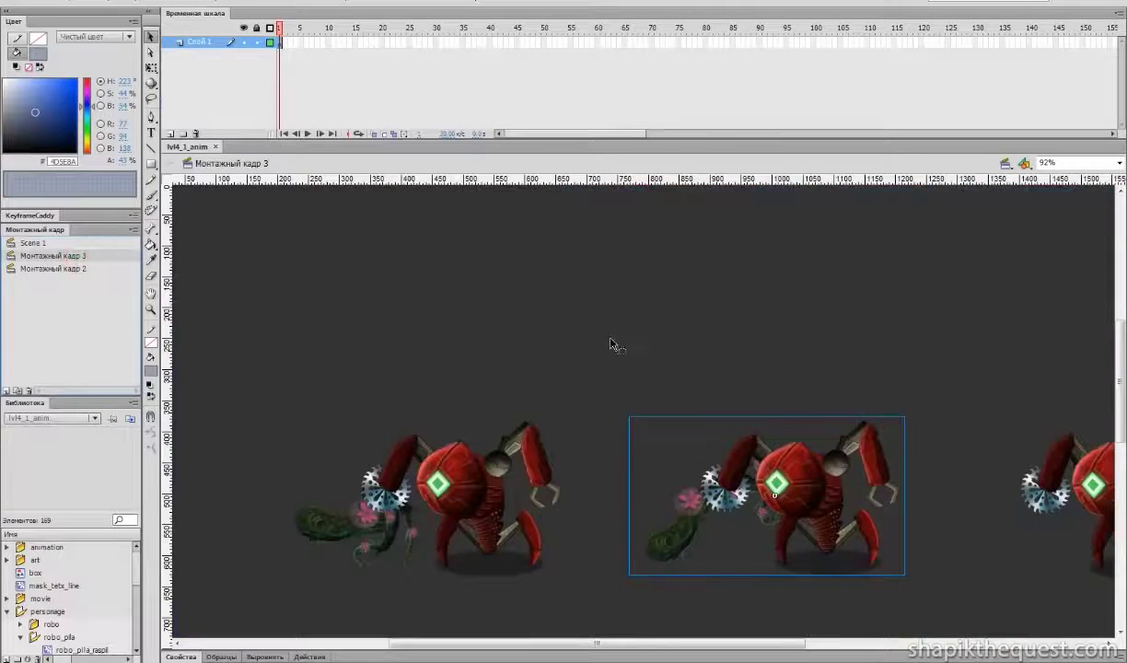
key(space)
drag(734, 352, 612, 270)
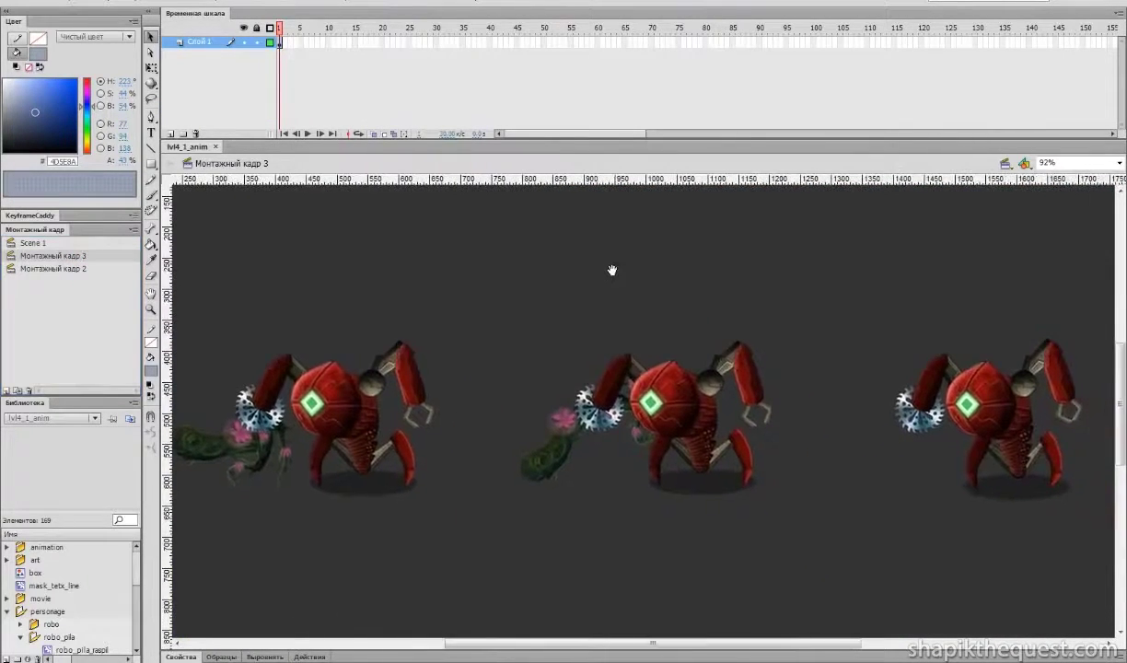
key(ctrl+Return)
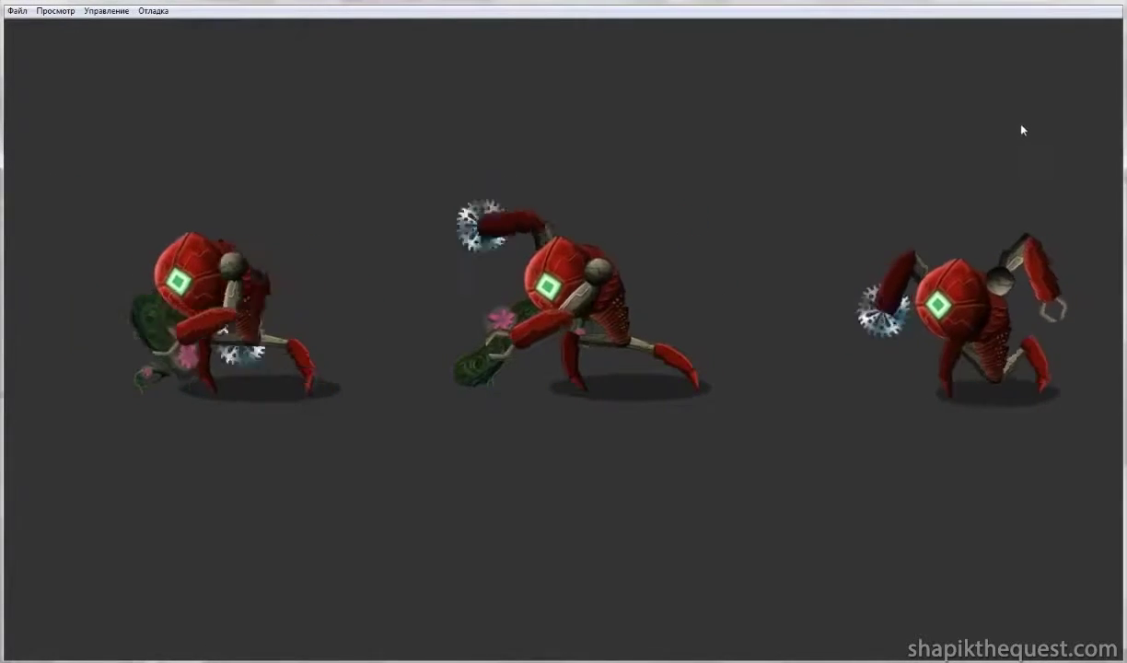
click(1120, 4)
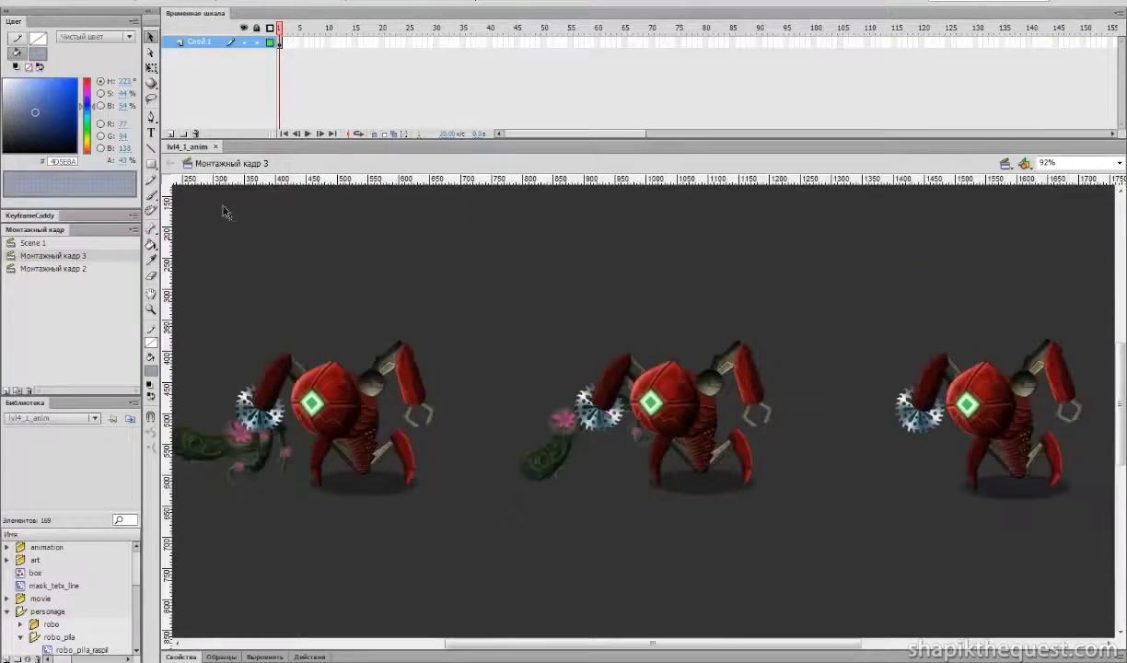
- Open robo_pila_tree_raspil from Scene 1 and play through the robot's tree-sawing animation at a closer zoom
click(48, 244)
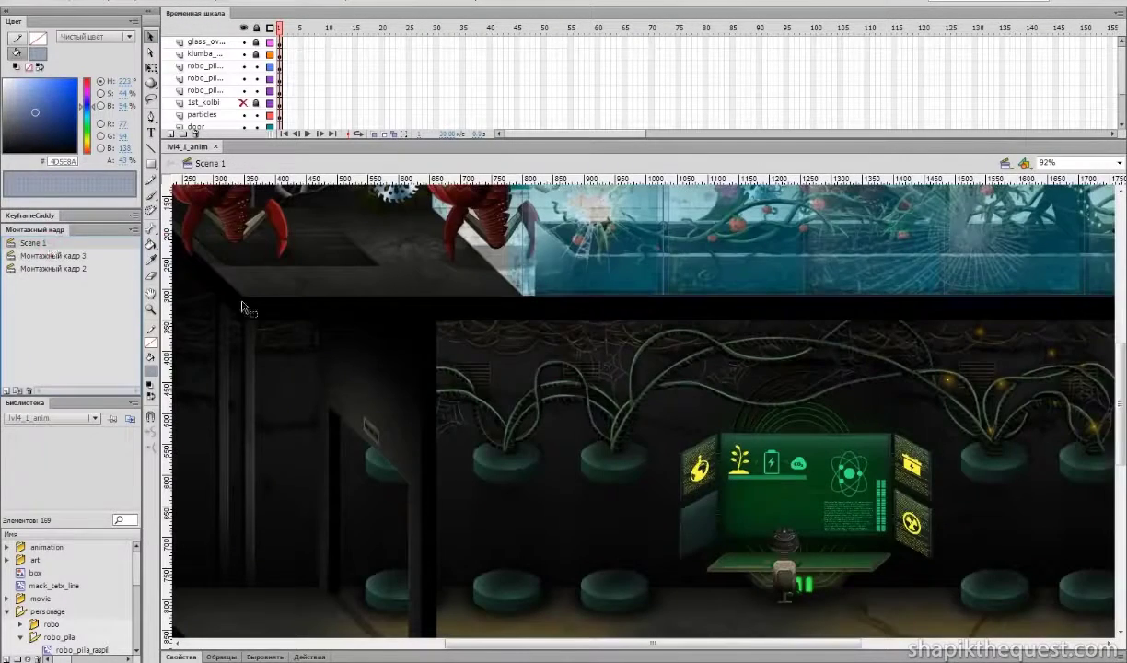
drag(675, 403, 762, 478)
click(333, 273)
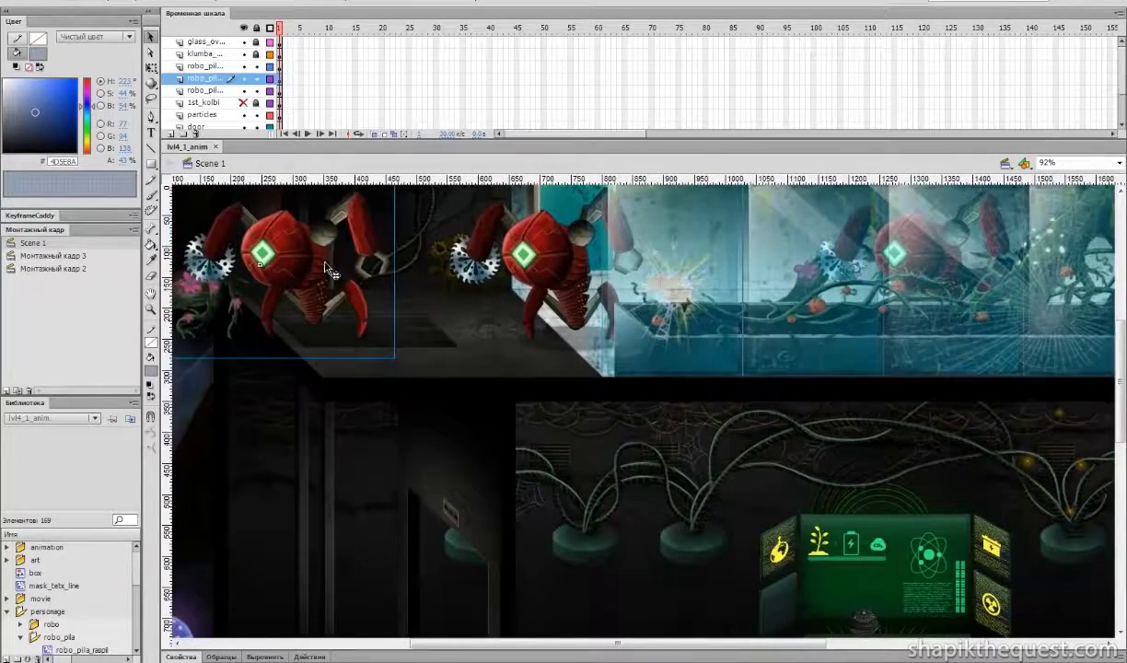
double_click(336, 303)
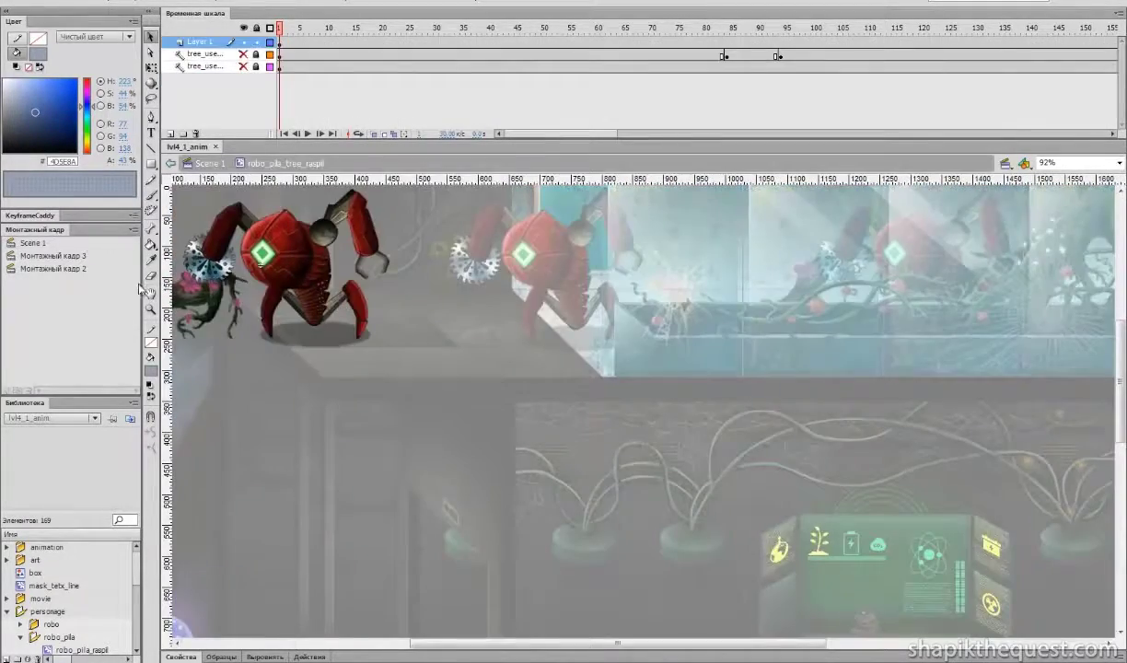
drag(261, 350, 450, 443)
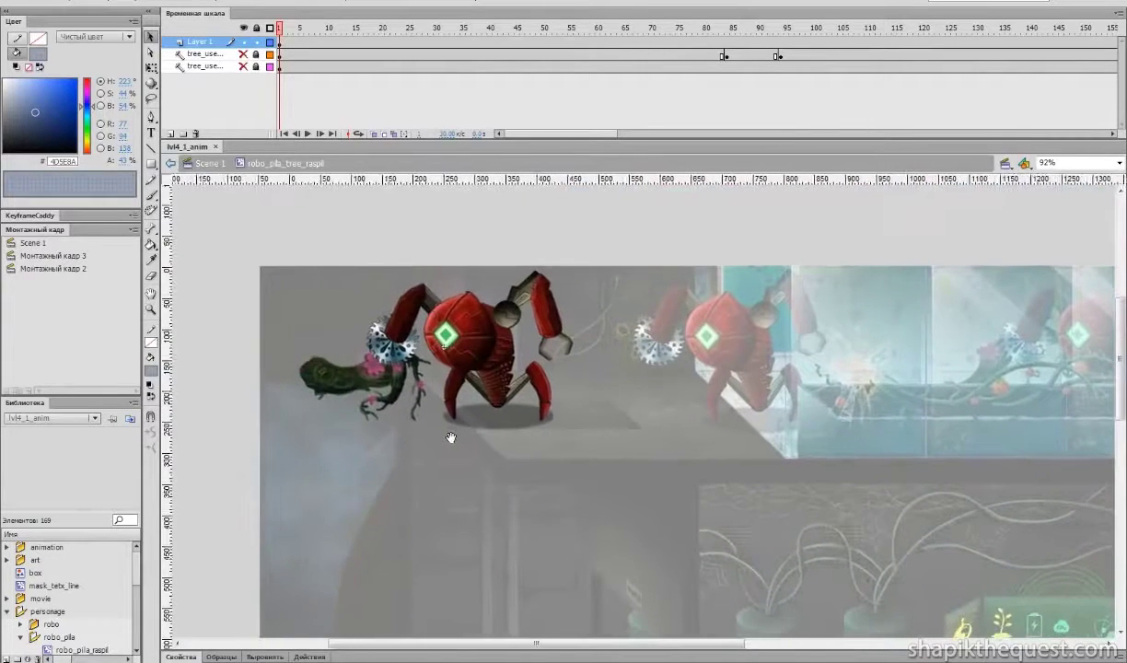
drag(282, 32, 365, 29)
click(152, 310)
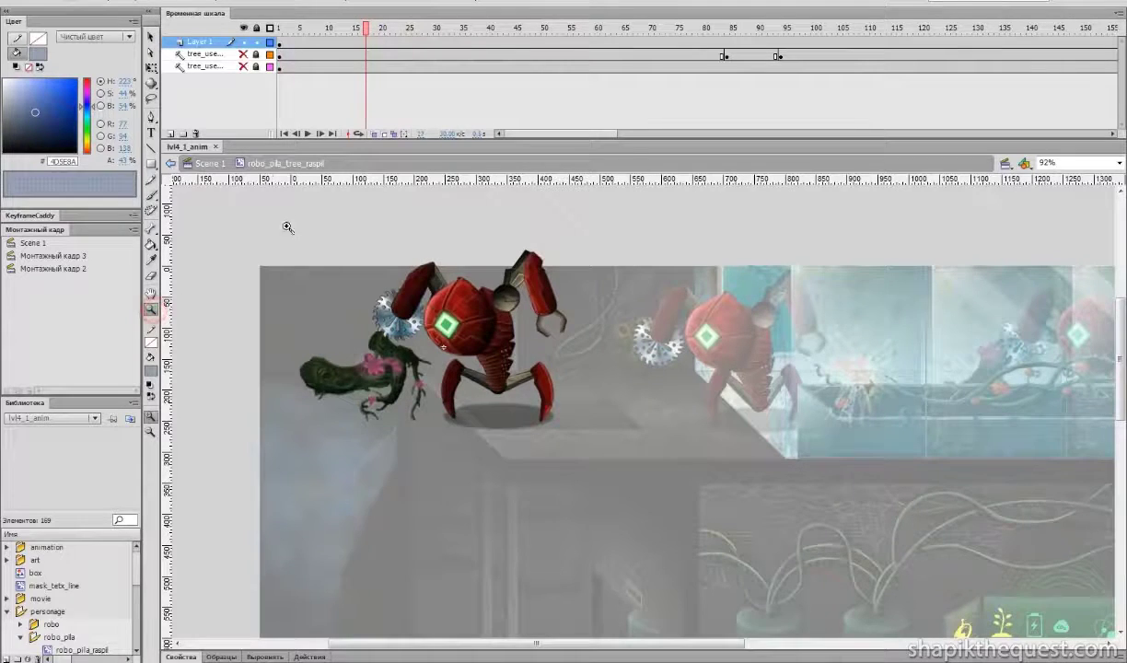
click(655, 472)
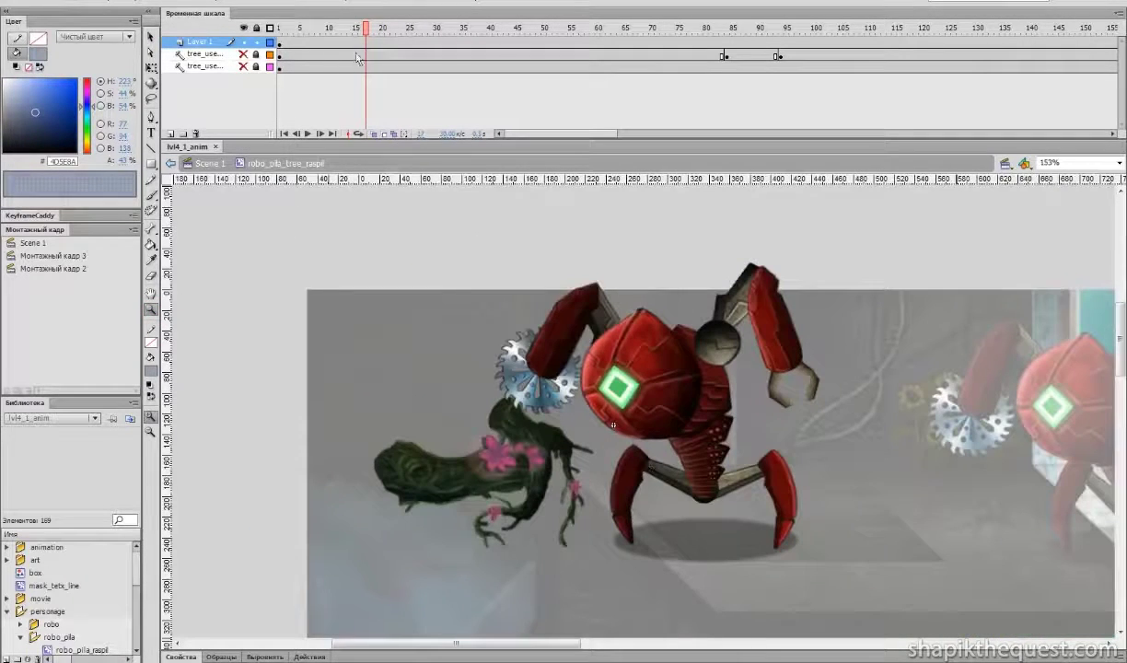
drag(342, 34, 507, 35)
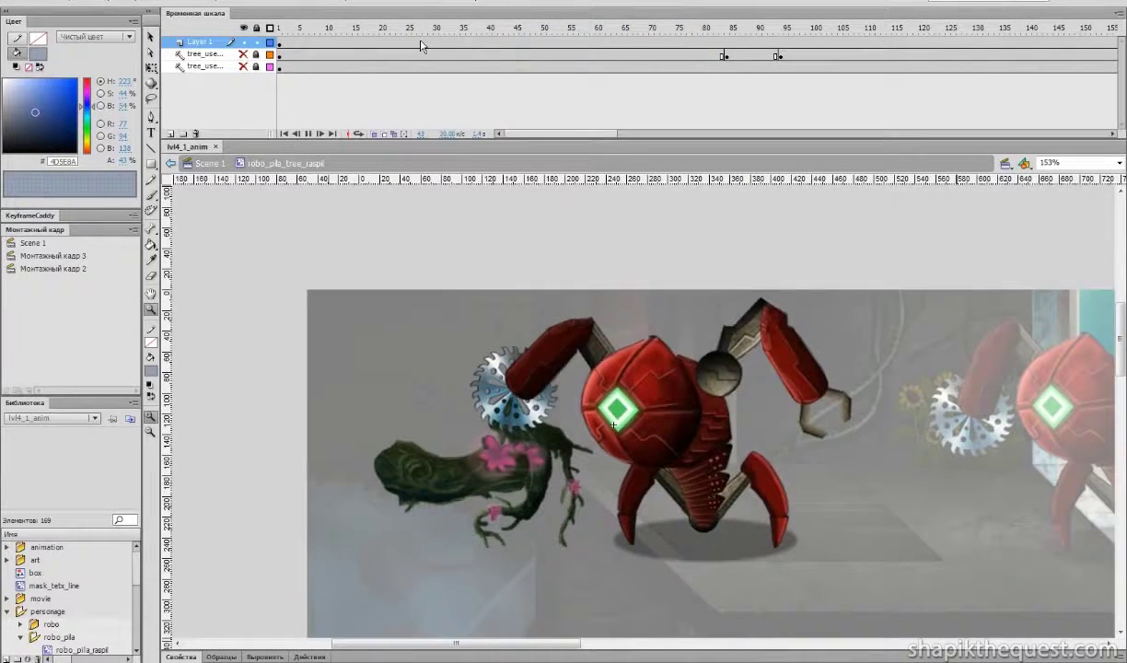
key(Return)
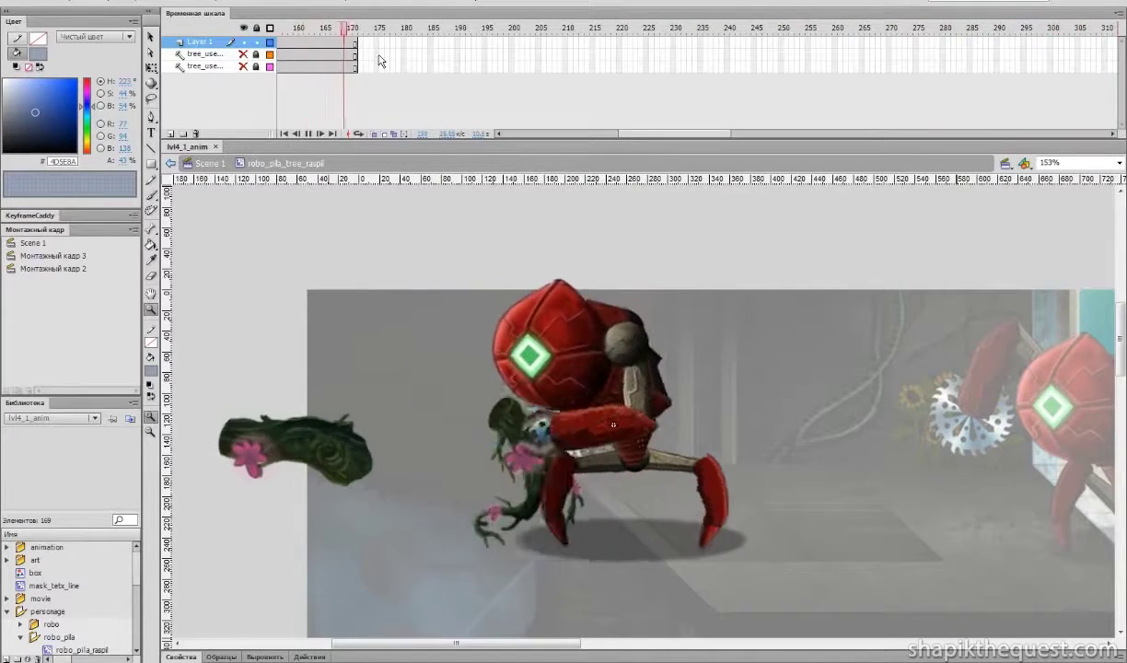
- Open the nested robo_pila_work1 symbol, scrub through its keyframes, and return to Scene 1
key(v)
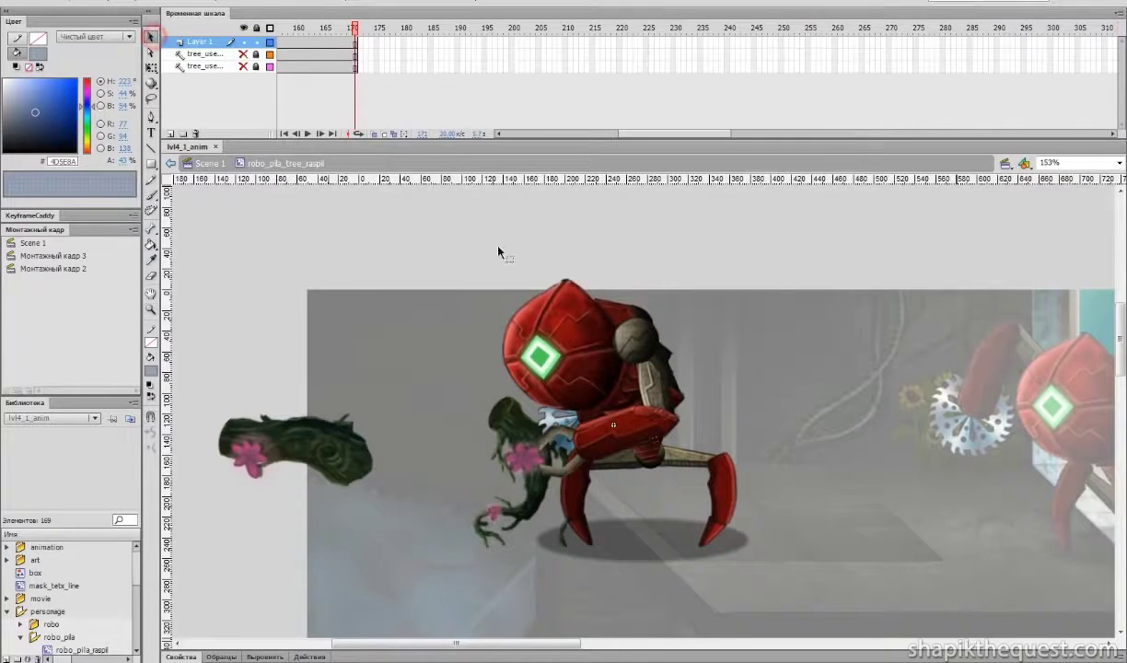
double_click(623, 382)
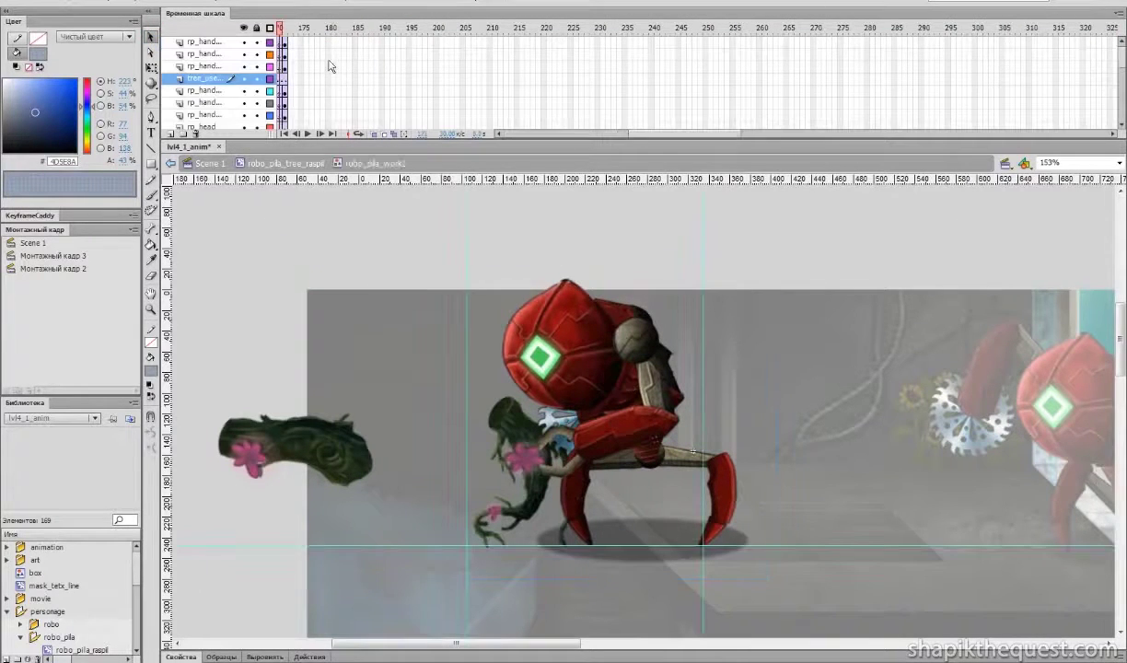
drag(695, 133, 501, 138)
drag(297, 28, 562, 95)
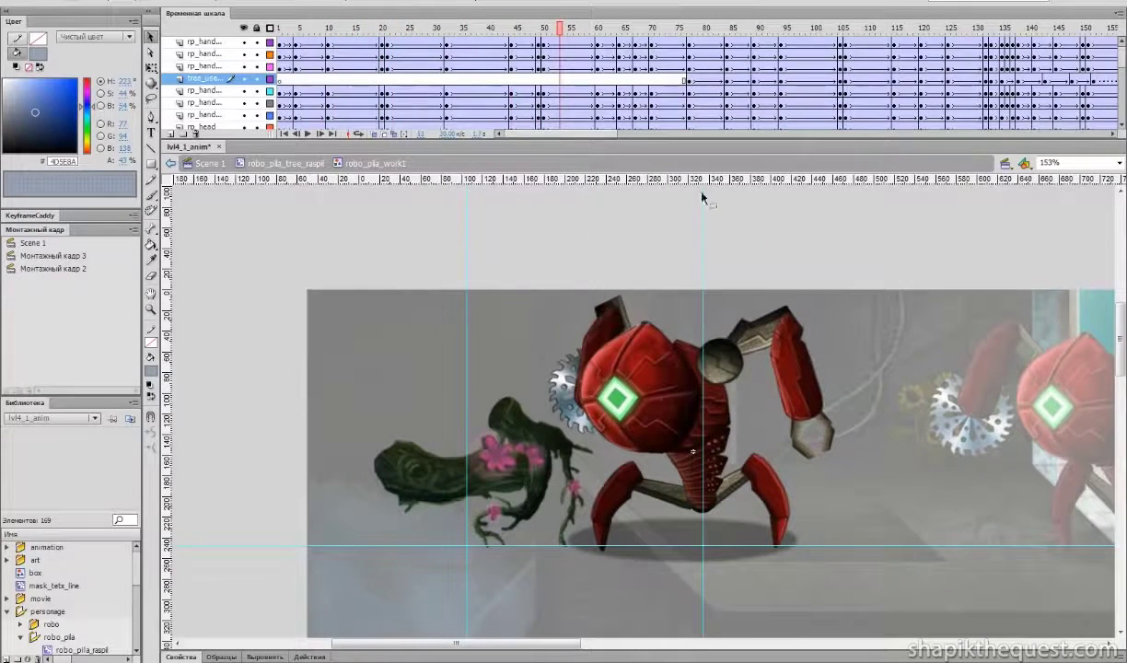
double_click(610, 238)
double_click(657, 226)
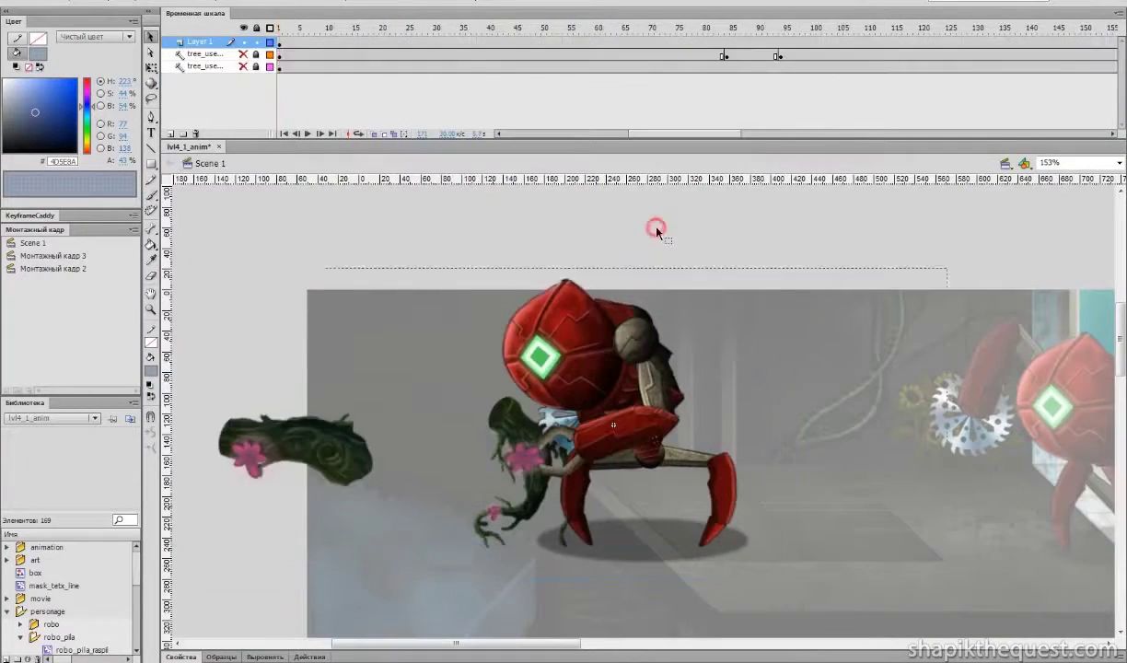
- Hide the glass overlay layer covering the middle saw robot in Scene 1
drag(878, 381, 529, 369)
drag(764, 426, 653, 407)
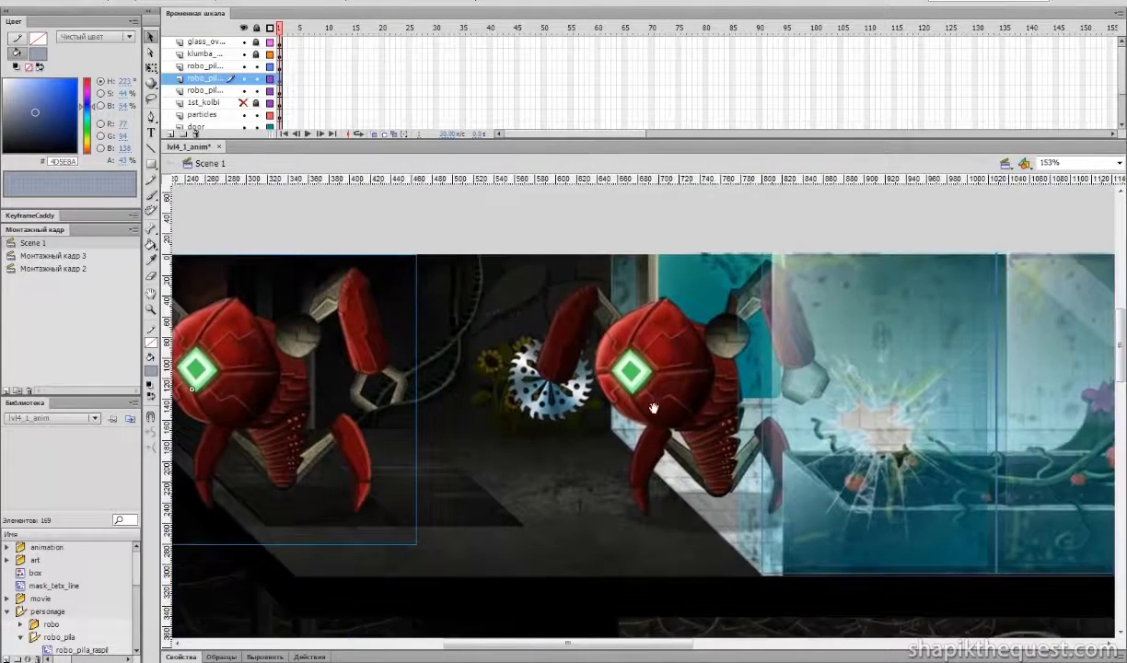
click(836, 368)
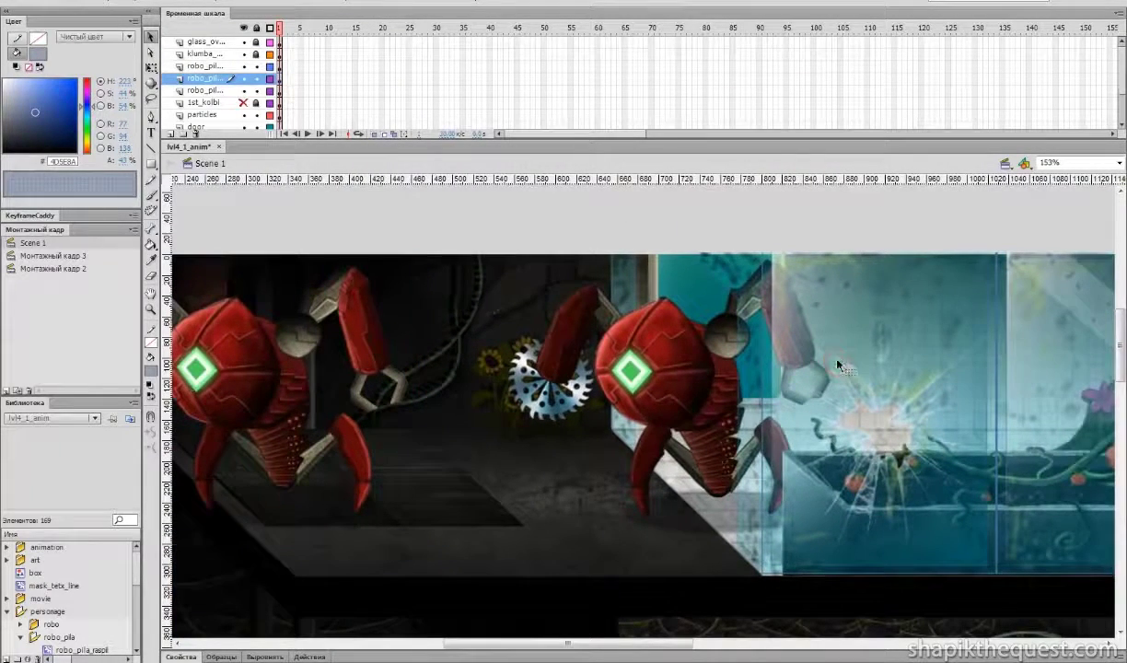
click(244, 43)
drag(787, 336, 716, 282)
- Open the middle saw robot's symbol in Scene 1 and play its animation from the start
click(608, 330)
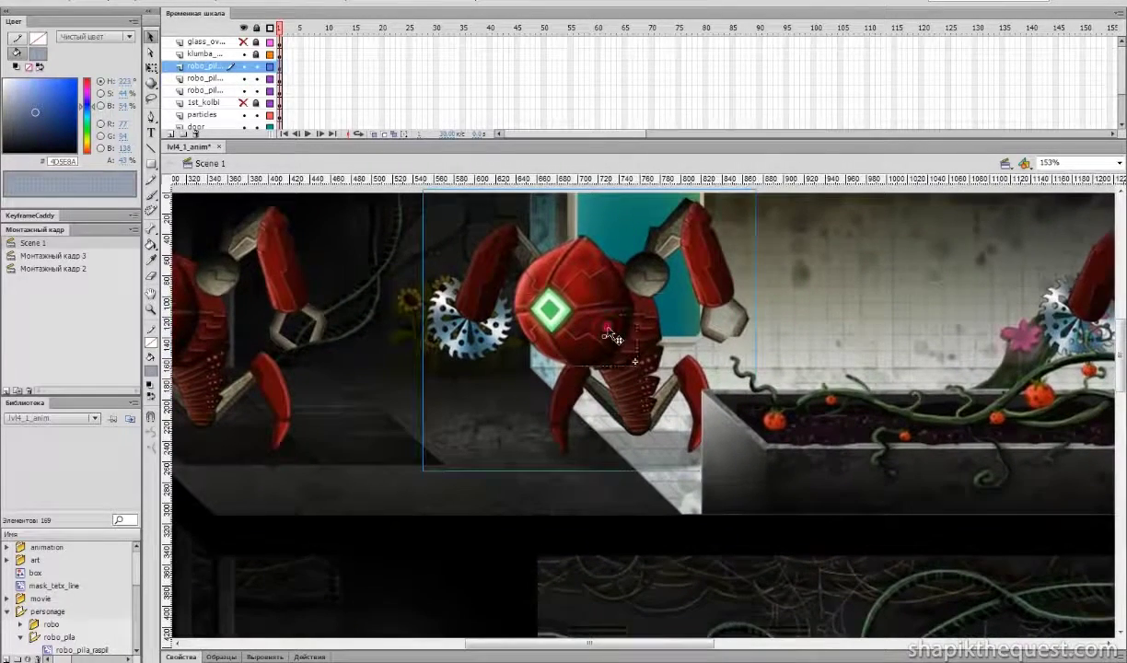
double_click(609, 331)
drag(290, 33, 210, 33)
key(Return)
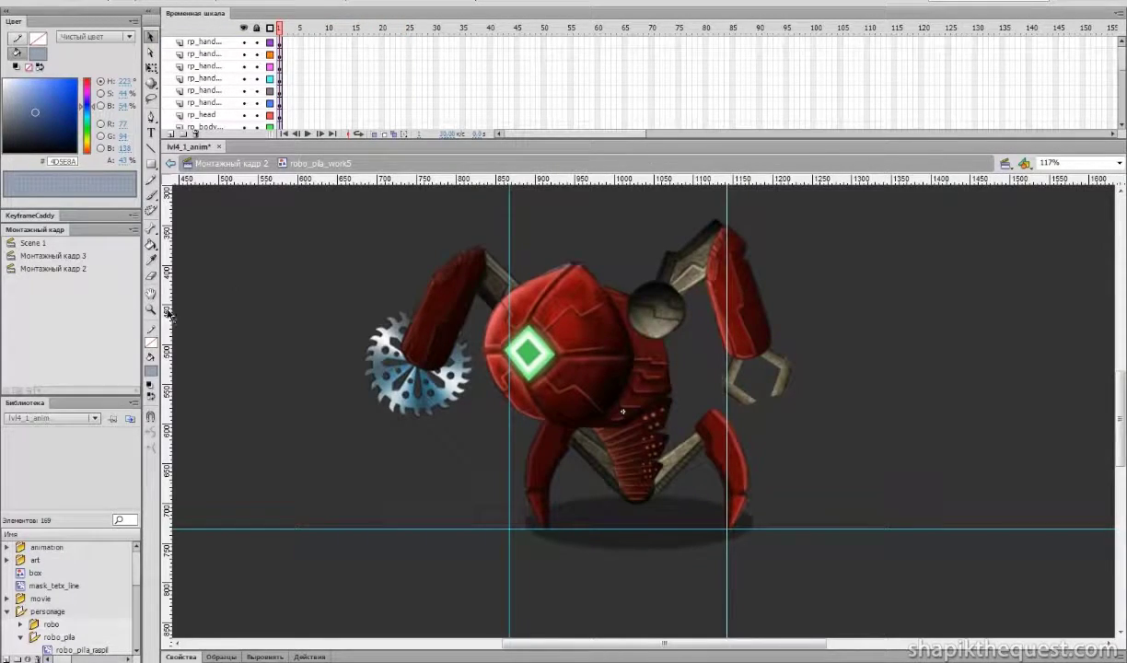
- In robo_pila_work5, extend all layers with frames to about frame 106 and remove the tween from them
click(151, 311)
click(802, 471)
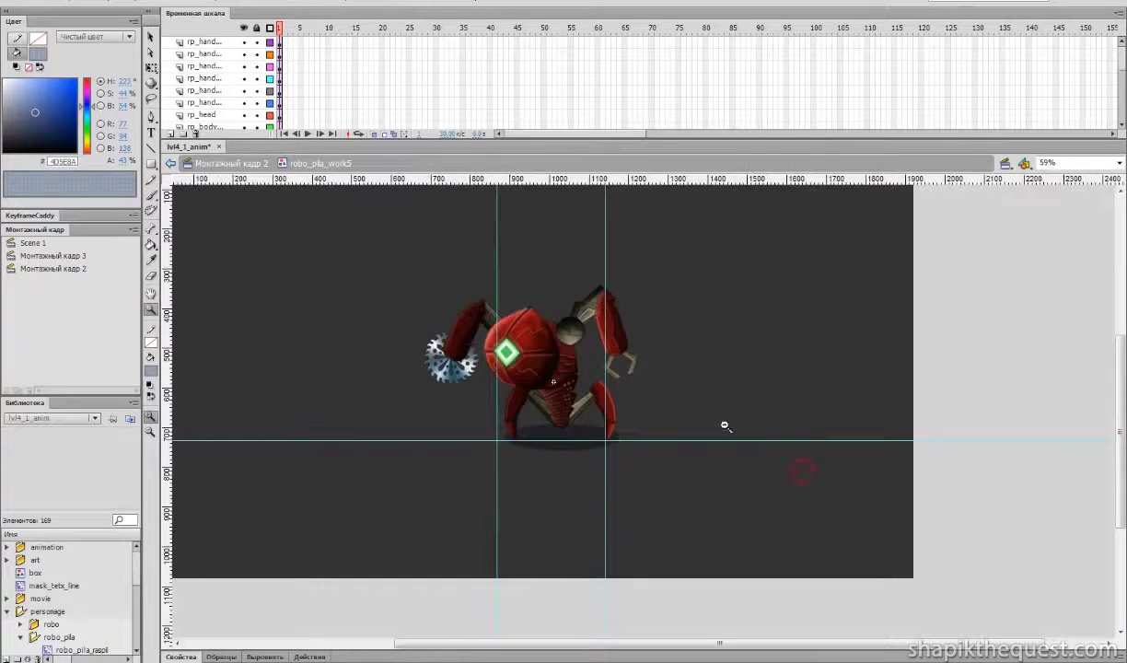
drag(802, 511, 801, 511)
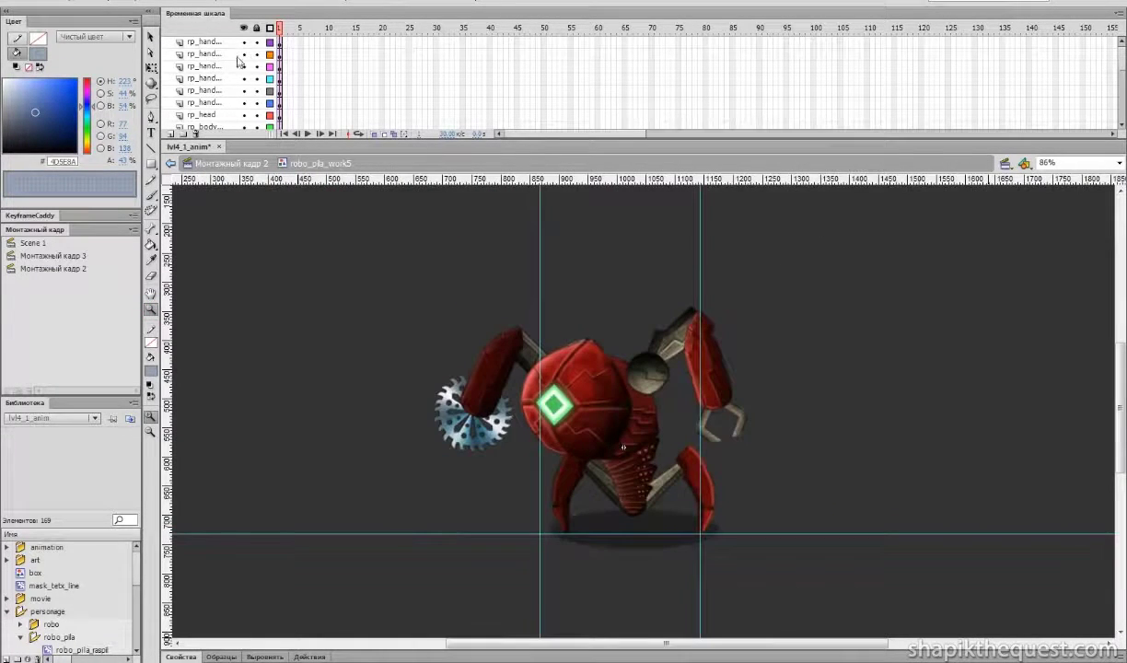
drag(559, 42, 852, 235)
key(F5)
drag(344, 115, 319, 4)
right_click(327, 55)
click(351, 68)
- Move the saw blade, the saw arm's forearm and upper arm, and the head apart from the robot's body
drag(447, 433, 293, 372)
drag(481, 380, 409, 297)
drag(515, 344, 522, 232)
drag(562, 396, 425, 451)
- Separate the claw arm into its forearm, upper arm and four finger pieces, spaced apart from each other
drag(728, 391, 880, 347)
drag(688, 334, 680, 248)
drag(732, 403, 768, 370)
drag(741, 423, 780, 428)
drag(709, 414, 726, 371)
drag(707, 440, 757, 470)
- Pull the torso, the lower body segments and the pieces of both legs apart into separate parts
drag(638, 411, 548, 371)
drag(635, 458, 638, 408)
drag(647, 477, 594, 577)
drag(561, 513, 528, 533)
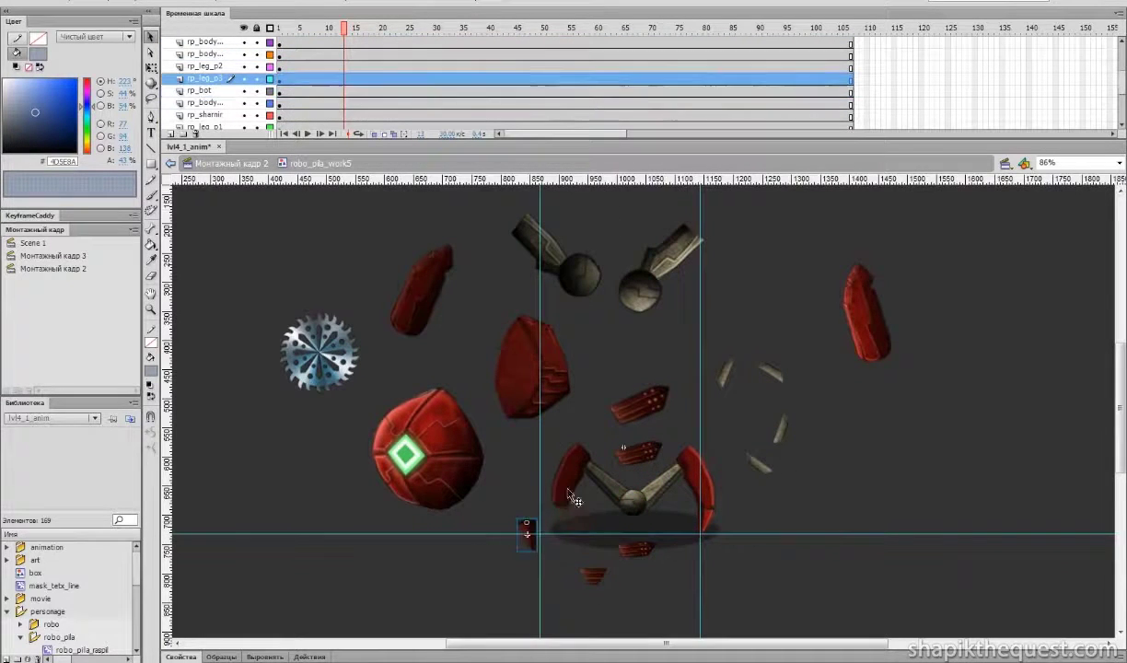
drag(570, 476, 535, 475)
drag(605, 487, 648, 529)
drag(707, 495, 798, 529)
drag(710, 519, 760, 577)
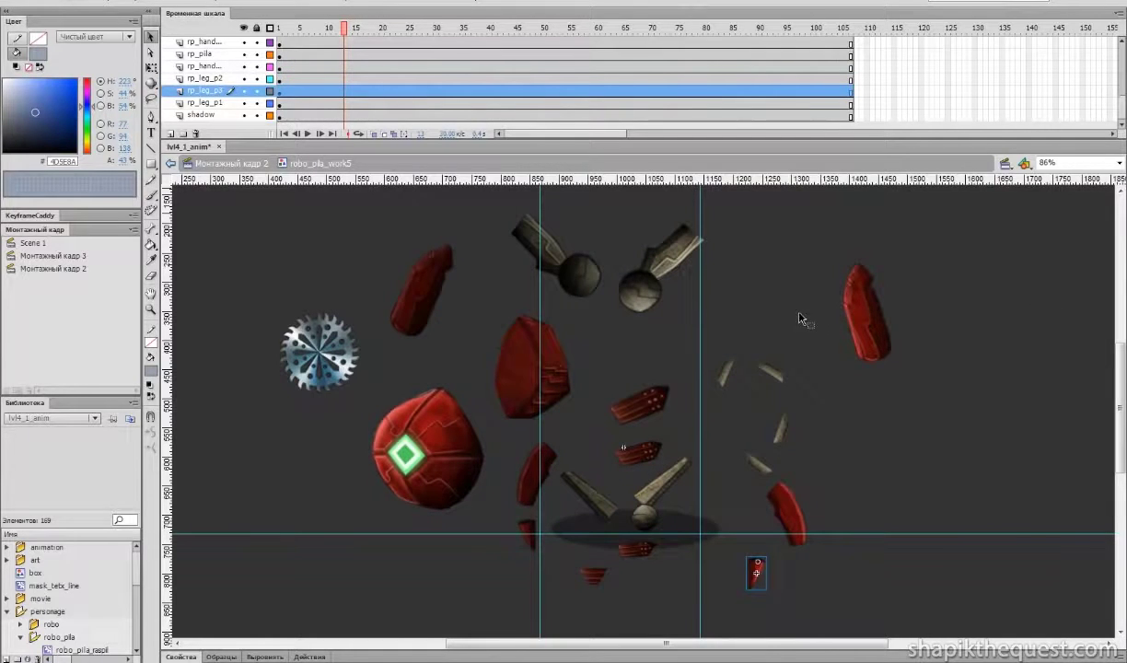
- Undo all the moves that pulled the robot's arms, head, body segments and legs apart
key(ctrl+z)
key(ctrl+z)
key(ctrl+z)
key(ctrl+z)
key(ctrl+z)
key(ctrl+z)
key(ctrl+z)
key(ctrl+z)
key(ctrl+z)
key(ctrl+z)
key(ctrl+z)
key(ctrl+z)
key(ctrl+z)
key(ctrl+z)
key(ctrl+z)
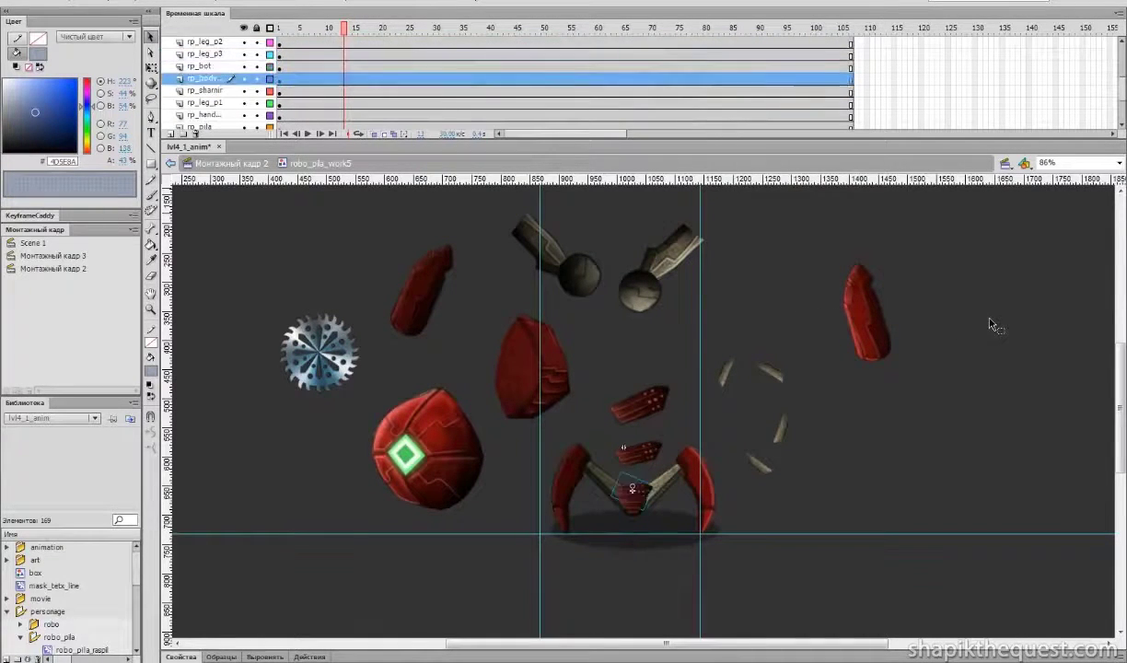
key(ctrl+z)
key(ctrl+z)
key(ctrl+z)
key(ctrl+z)
key(ctrl+z)
key(ctrl+z)
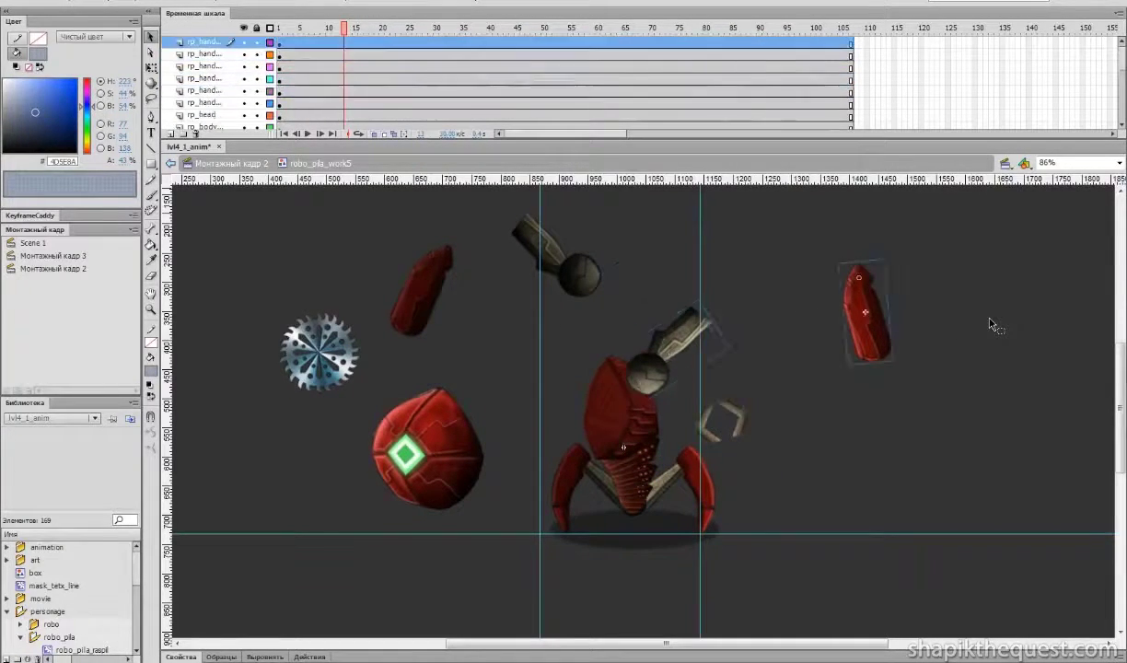
key(ctrl+z)
key(ctrl+z)
key(ctrl+z)
key(ctrl+z)
key(ctrl+z)
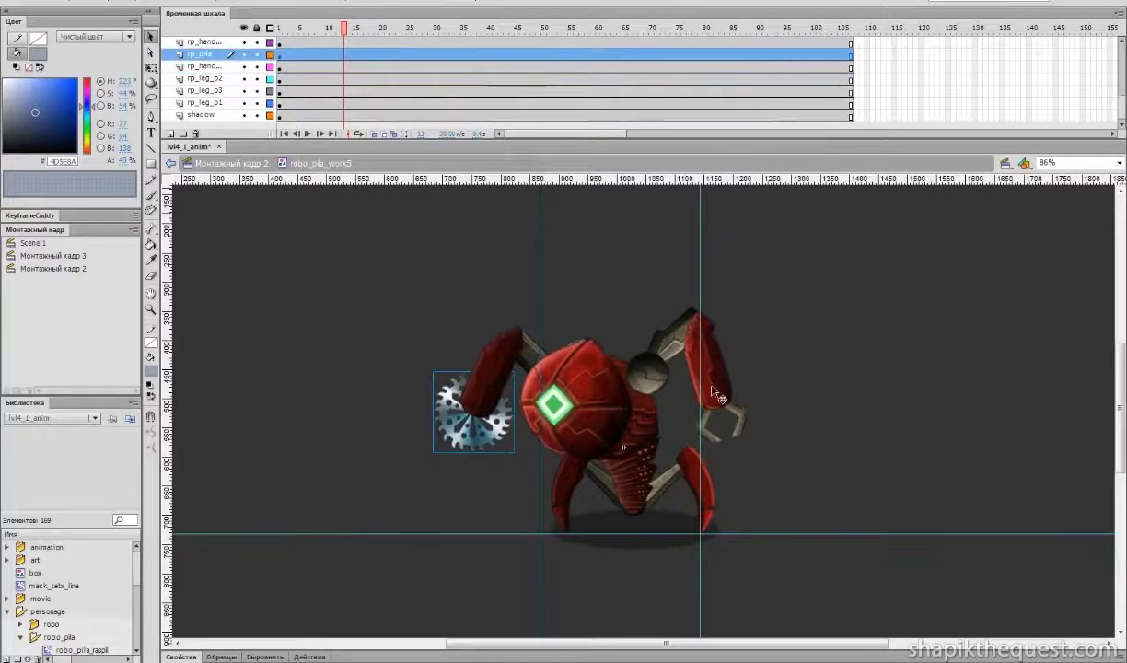
- Examine the frames inside the saw blade symbol up close, and play the timeline of robo_pila_work5 after returning to it
double_click(472, 445)
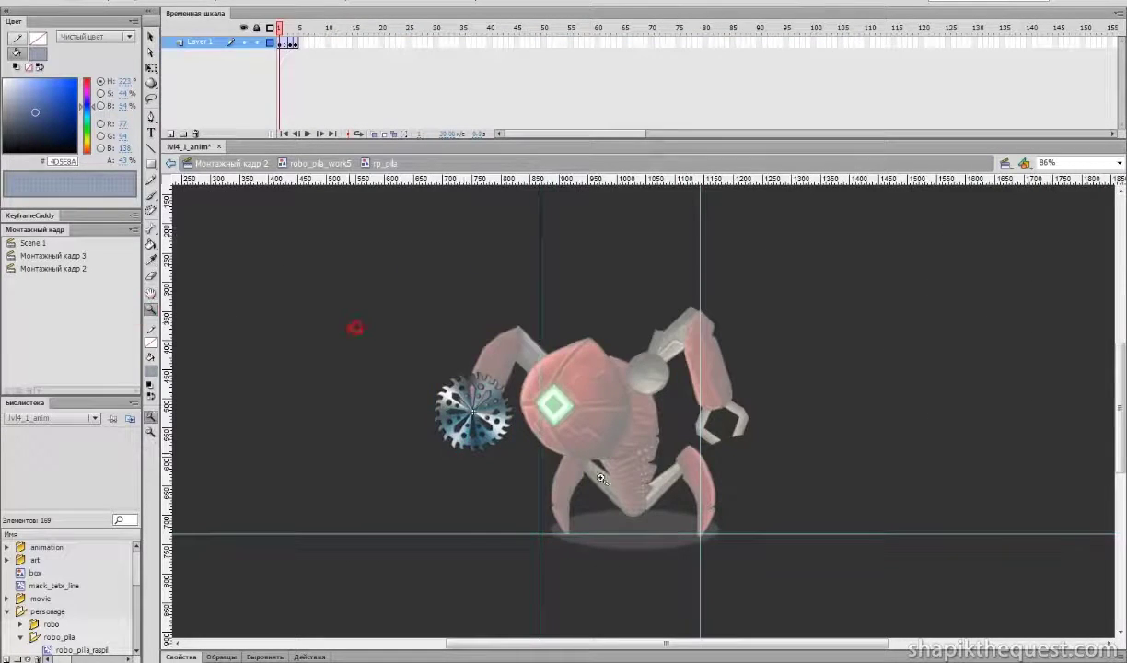
drag(356, 327, 600, 478)
drag(285, 29, 293, 40)
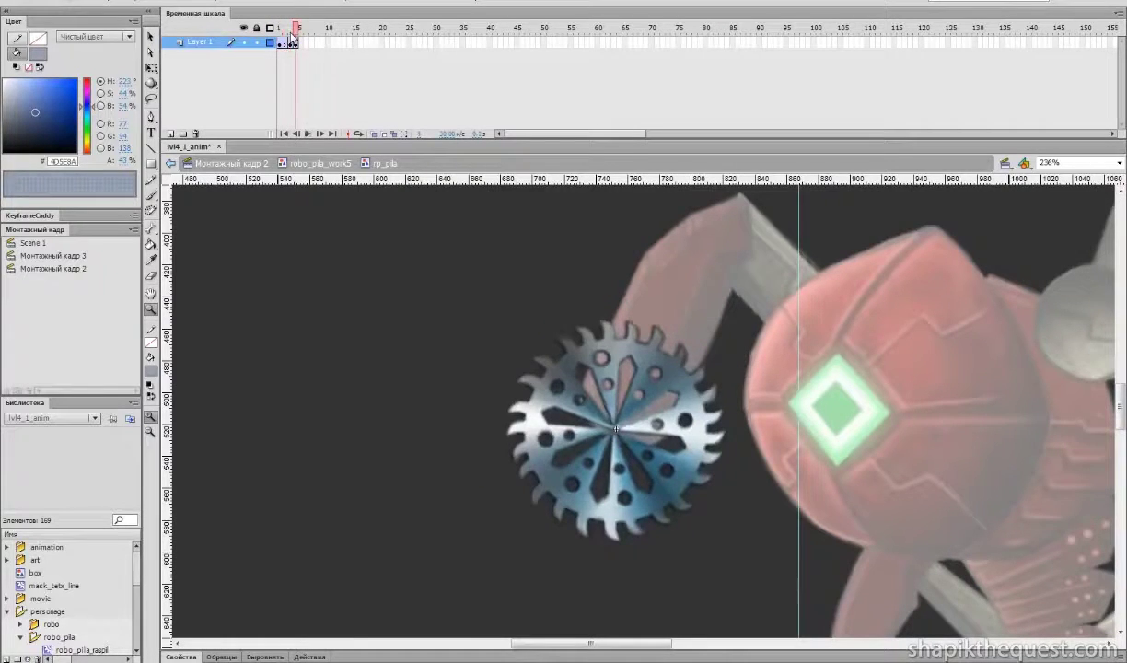
click(436, 313)
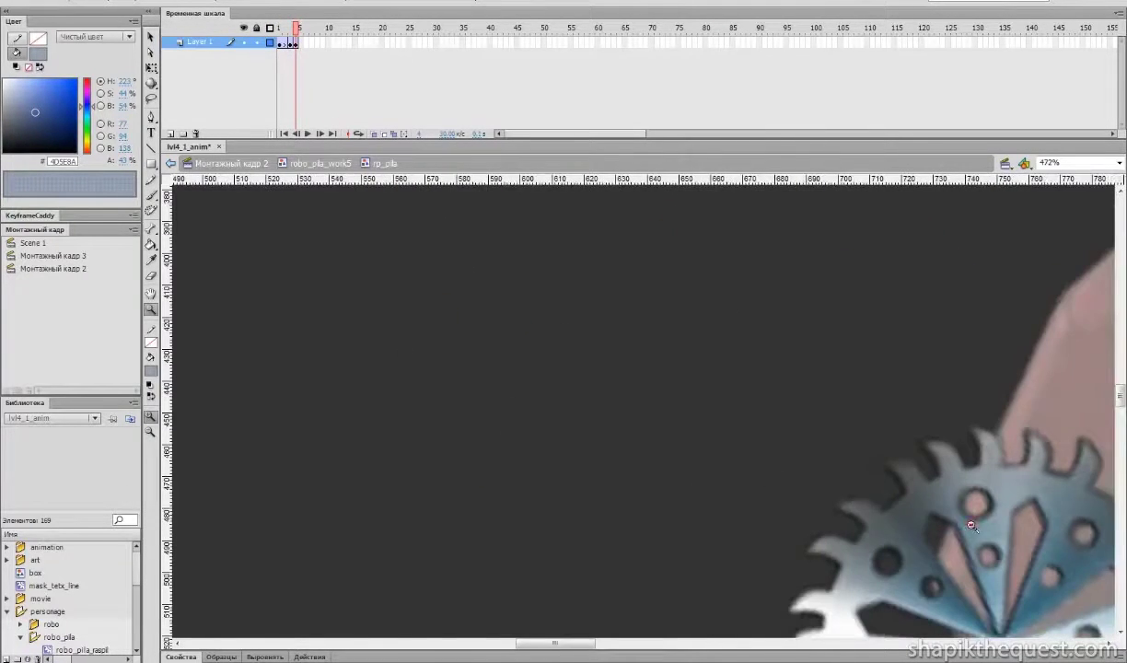
alt+click(972, 526)
alt+click(901, 509)
double_click(375, 281)
mouse_move(280, 57)
mouse_down()
mouse_move(475, 62)
mouse_move(280, 77)
mouse_up()
key(Return)
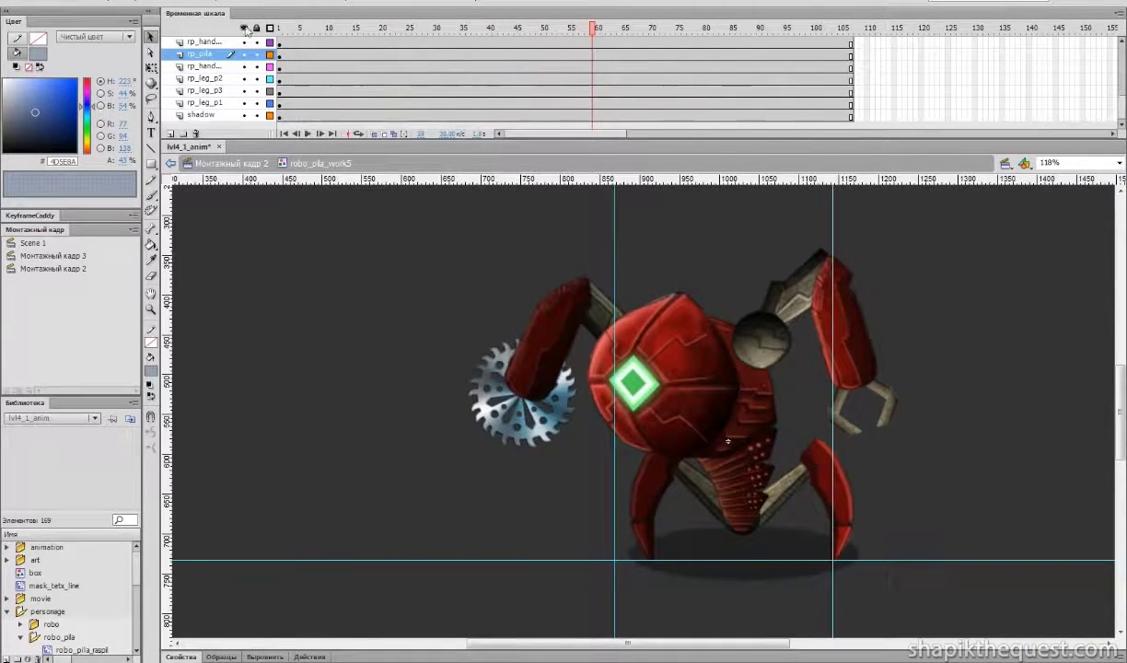
- Insert keyframes on all layers of the robot at frames 5 and 10
click(304, 123)
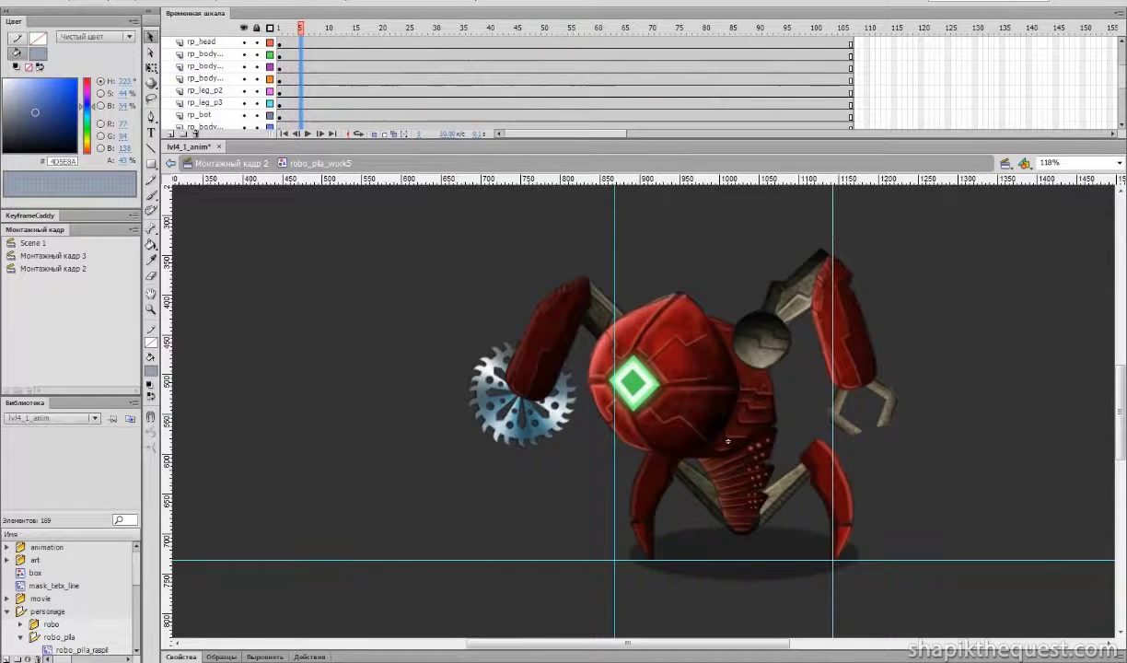
key(F6)
click(300, 43)
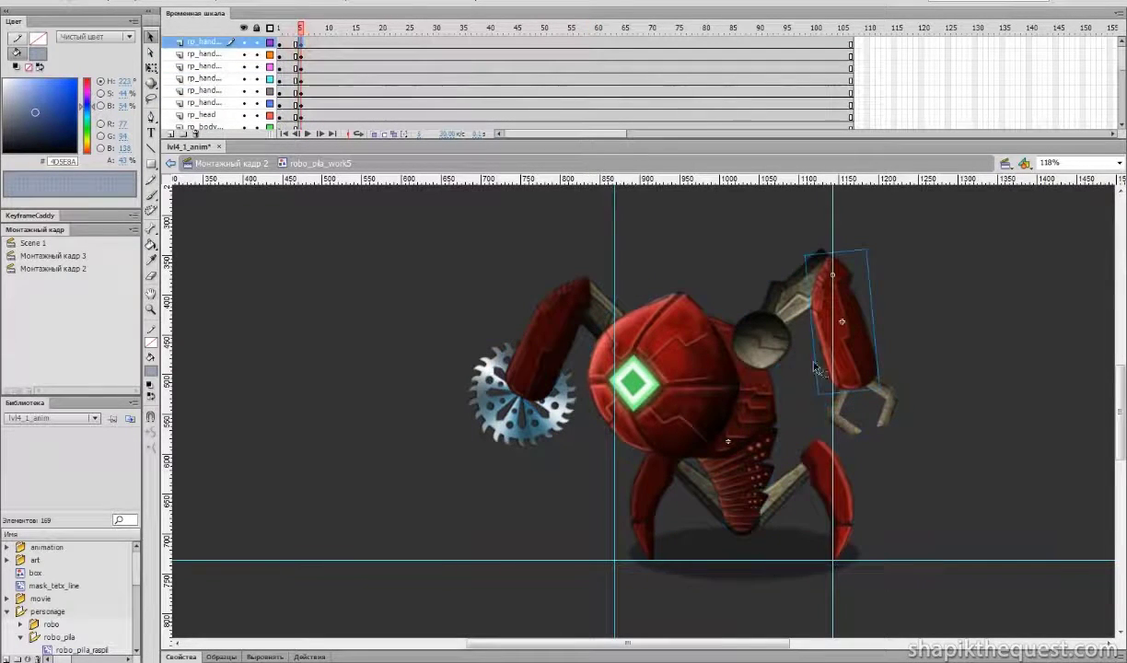
drag(301, 31, 329, 32)
alt+click(820, 448)
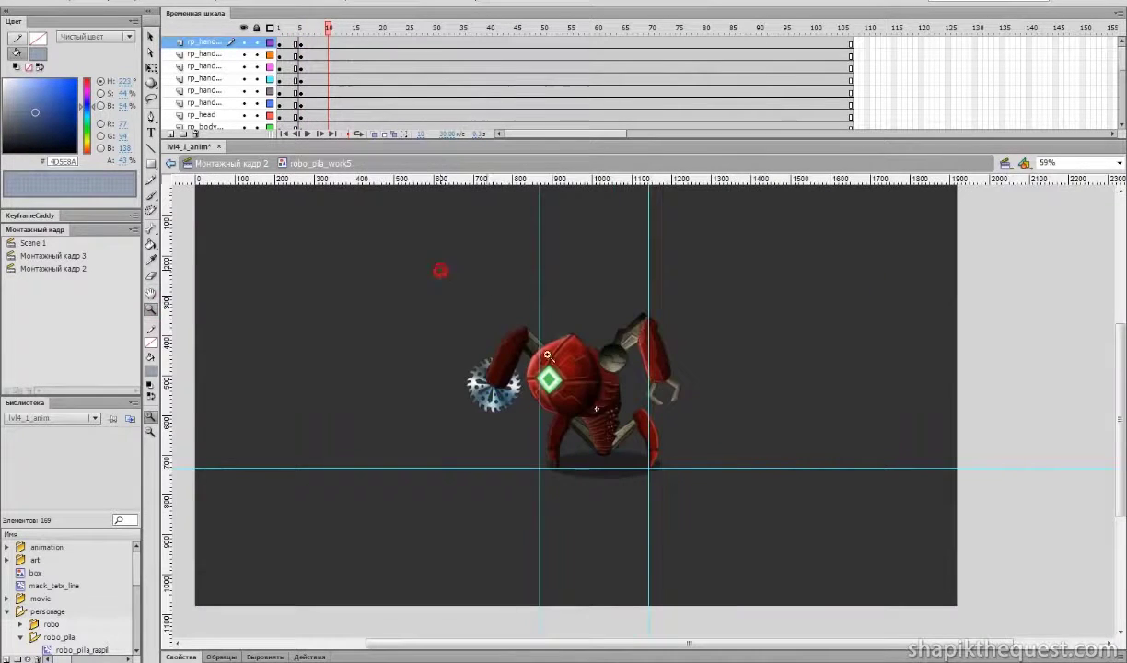
drag(440, 267, 738, 499)
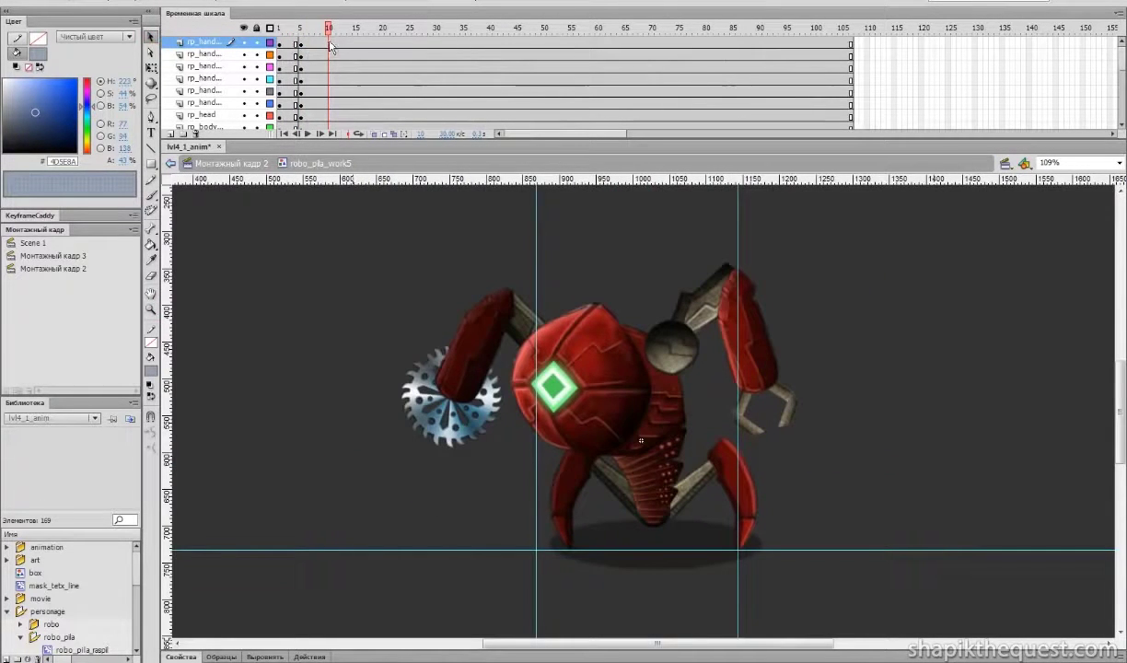
drag(331, 42, 329, 125)
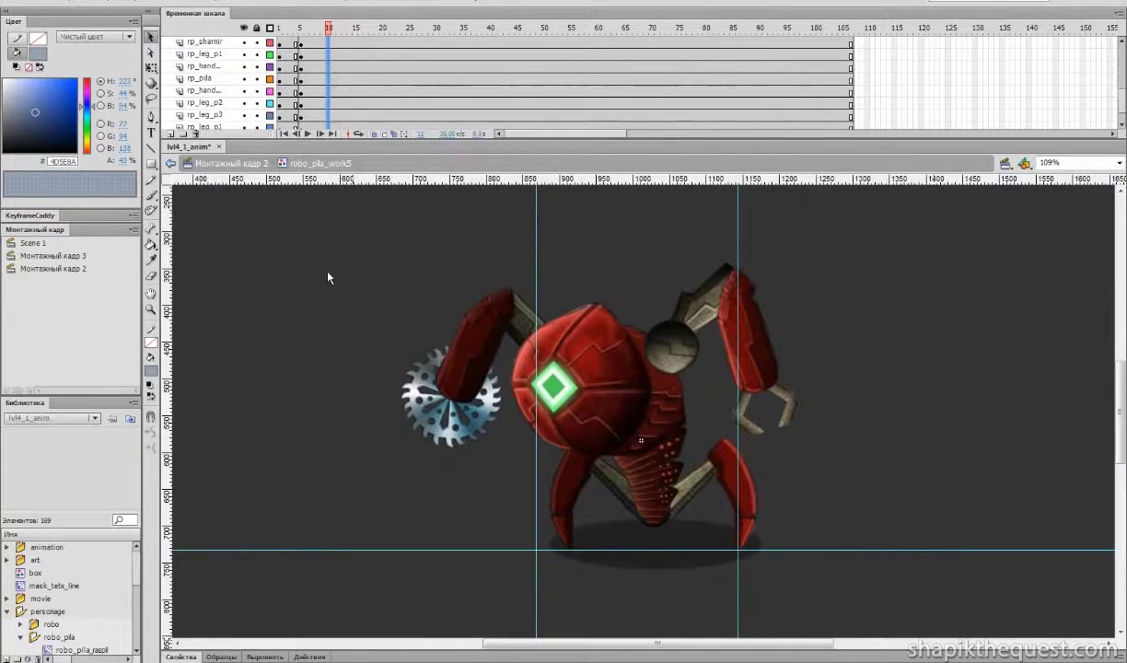
key(F6)
- On frame 10, nudge the head, arms, body segments and upper leg pieces slightly down, and lock the shadow layer
click(345, 259)
drag(322, 261, 844, 429)
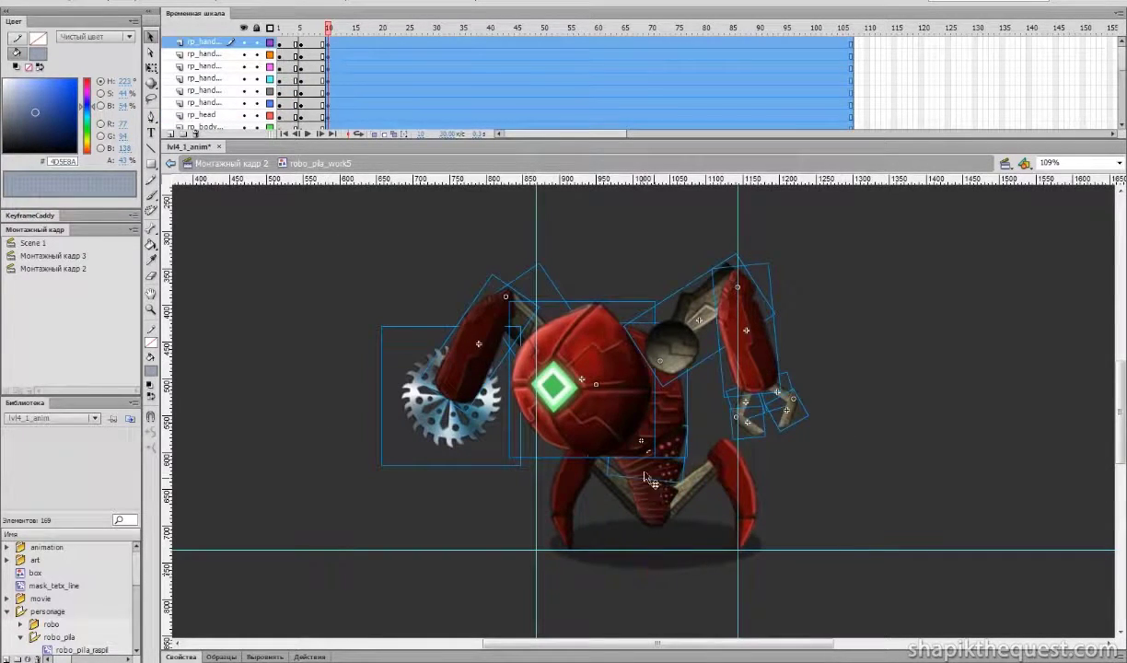
drag(641, 494, 611, 433)
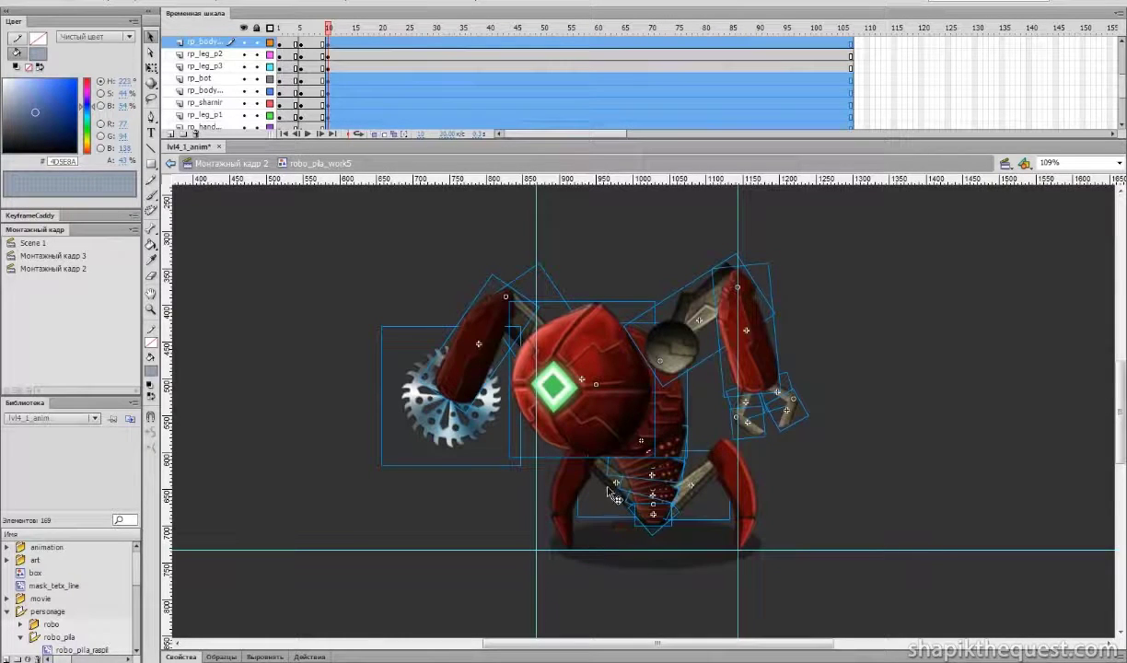
shift+click(609, 488)
key(Down)
key(Down)
key(Down)
key(Down)
key(Down)
key(Down)
key(Down)
key(Down)
click(655, 553)
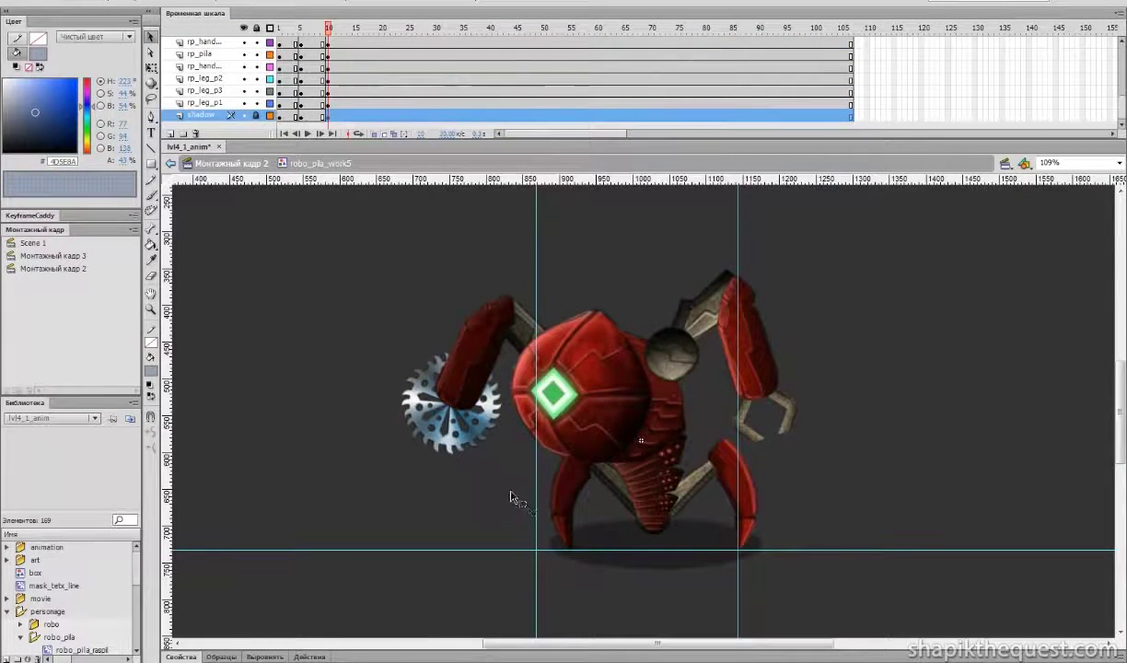
- Pick out the upper pieces of both legs on frame 10 and put the saw-side one into Free Transform
click(614, 499)
shift+click(692, 501)
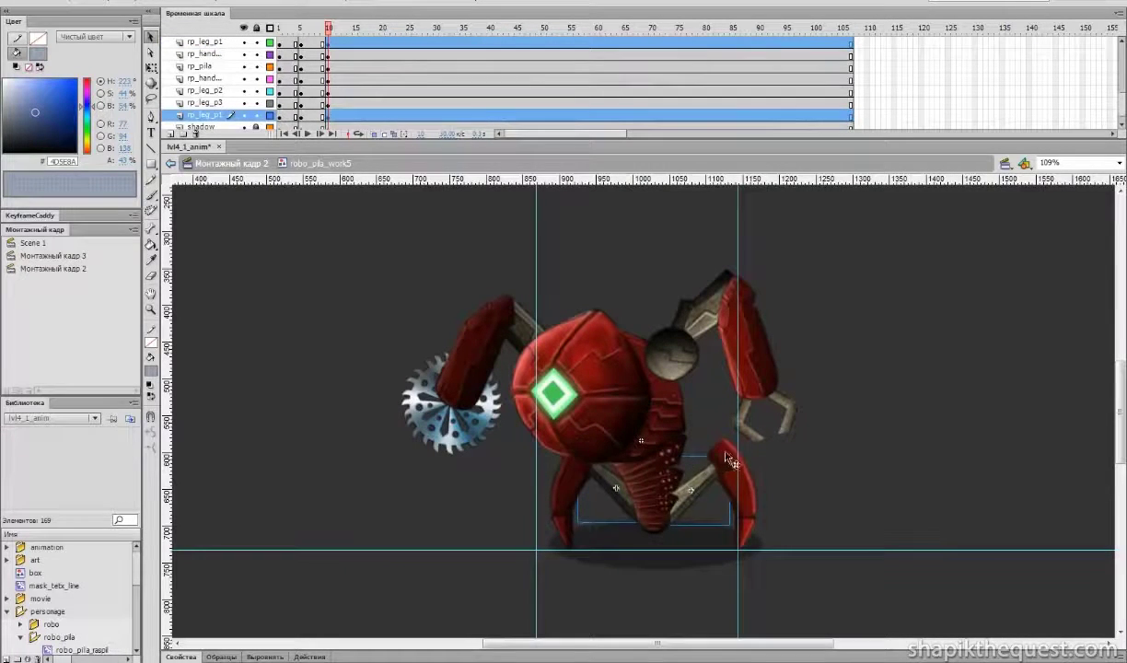
click(617, 493)
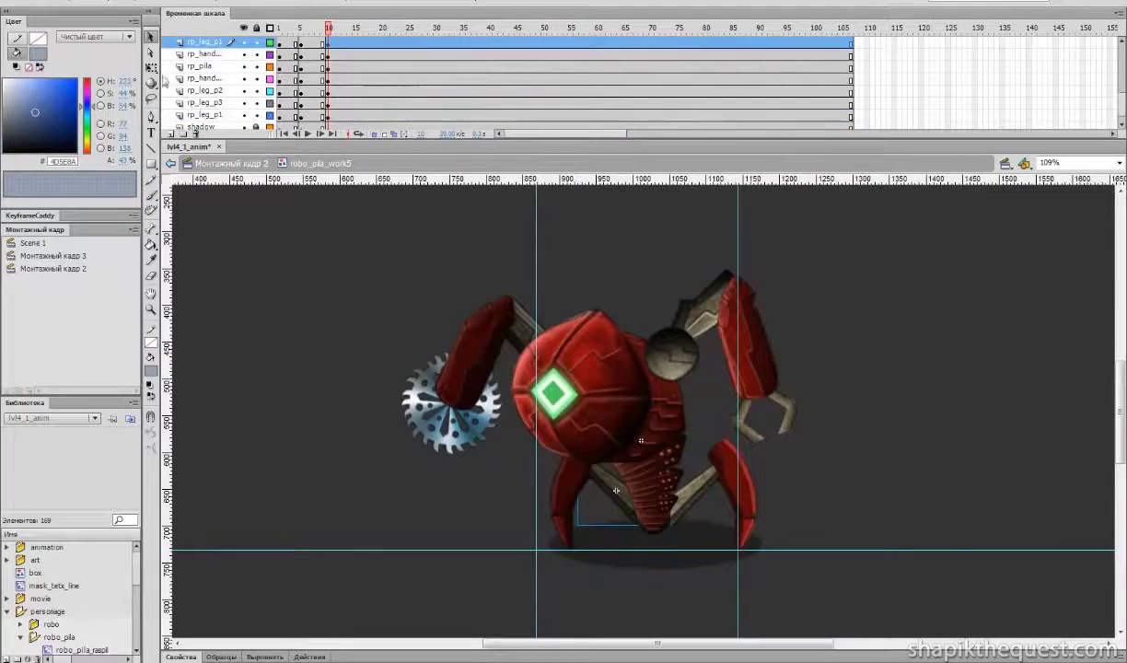
key(q)
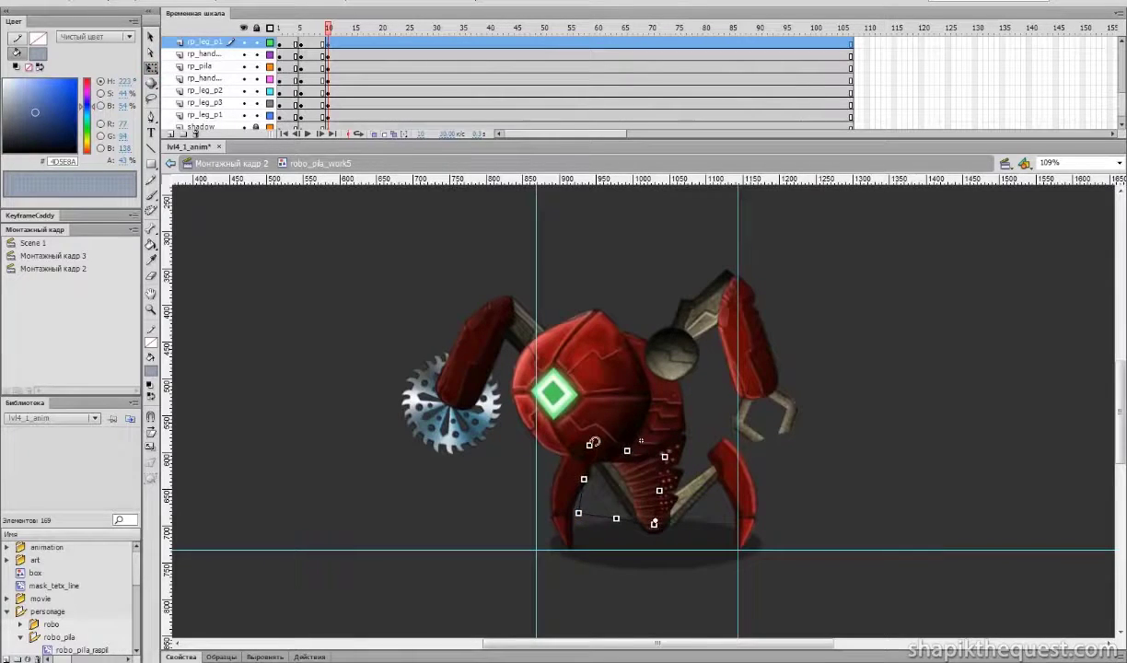
click(704, 504)
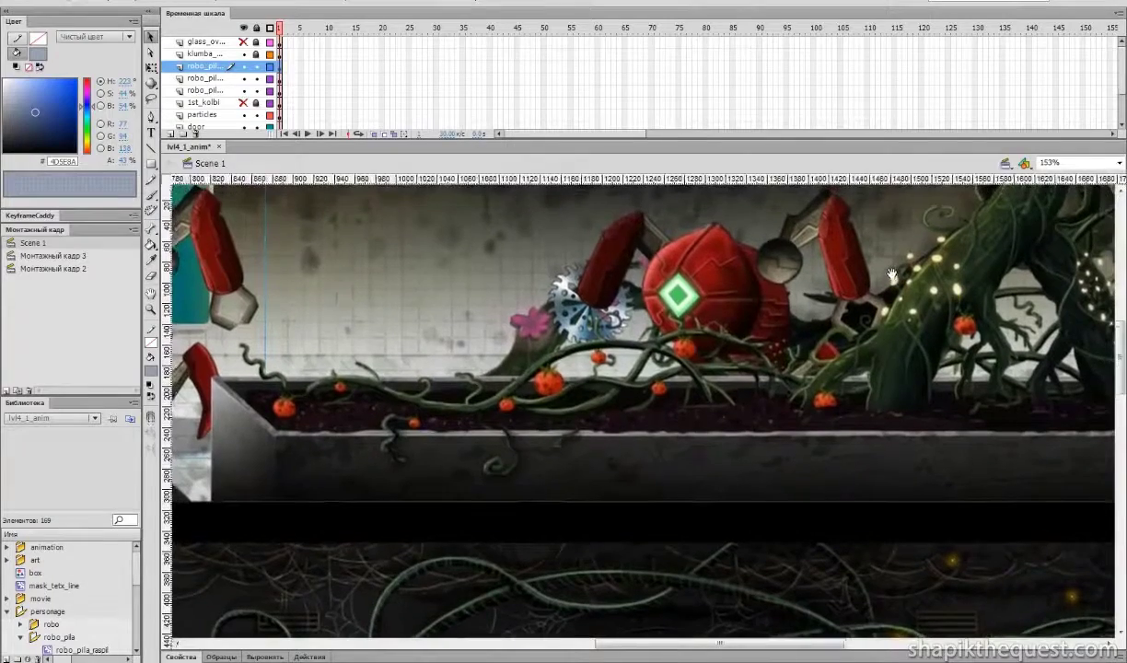
- In Scene 1, open the flower-bed robot's nested robo_pila_work animation and review it through to its last frame
click(731, 313)
double_click(734, 314)
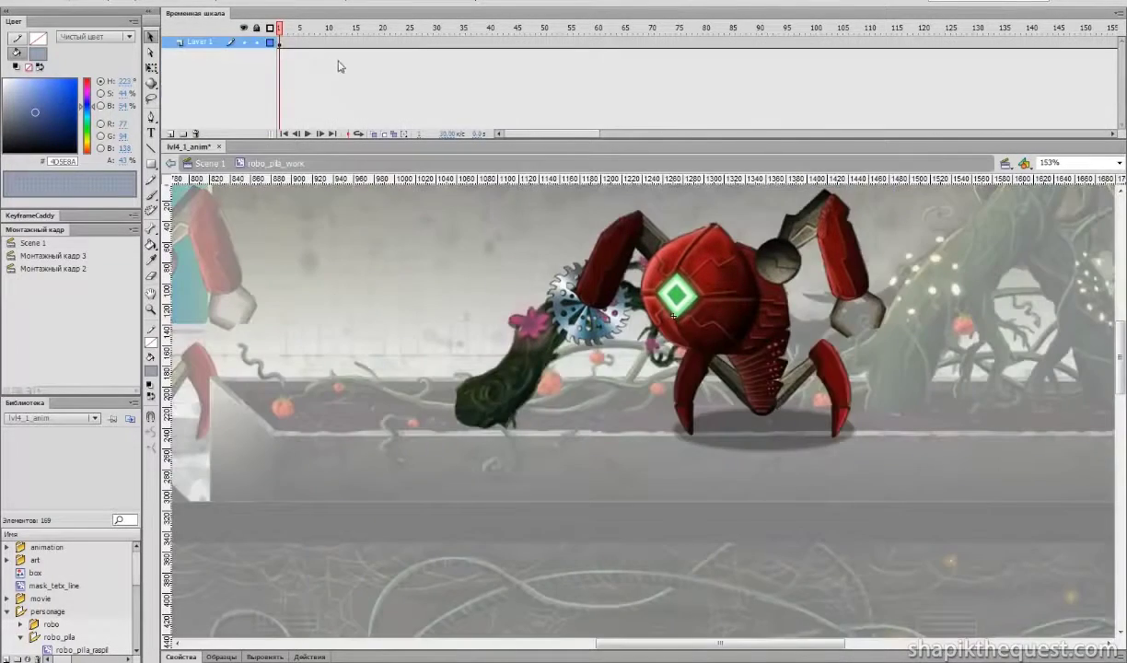
mouse_move(286, 32)
mouse_down()
mouse_move(408, 36)
mouse_move(292, 45)
mouse_up()
double_click(598, 277)
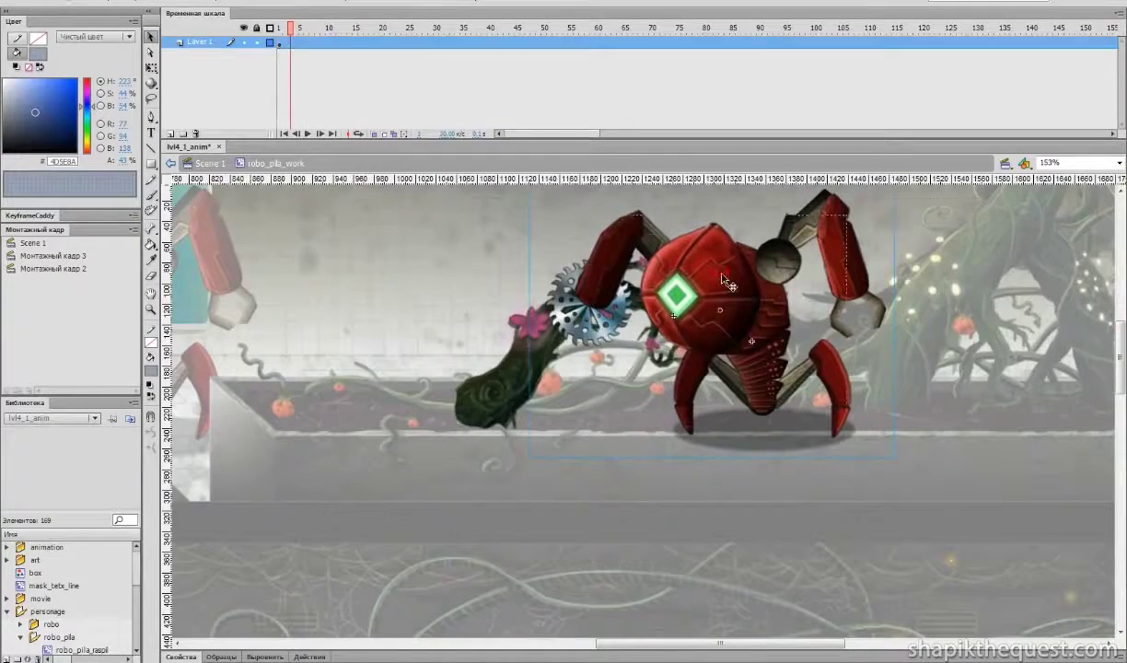
key(Return)
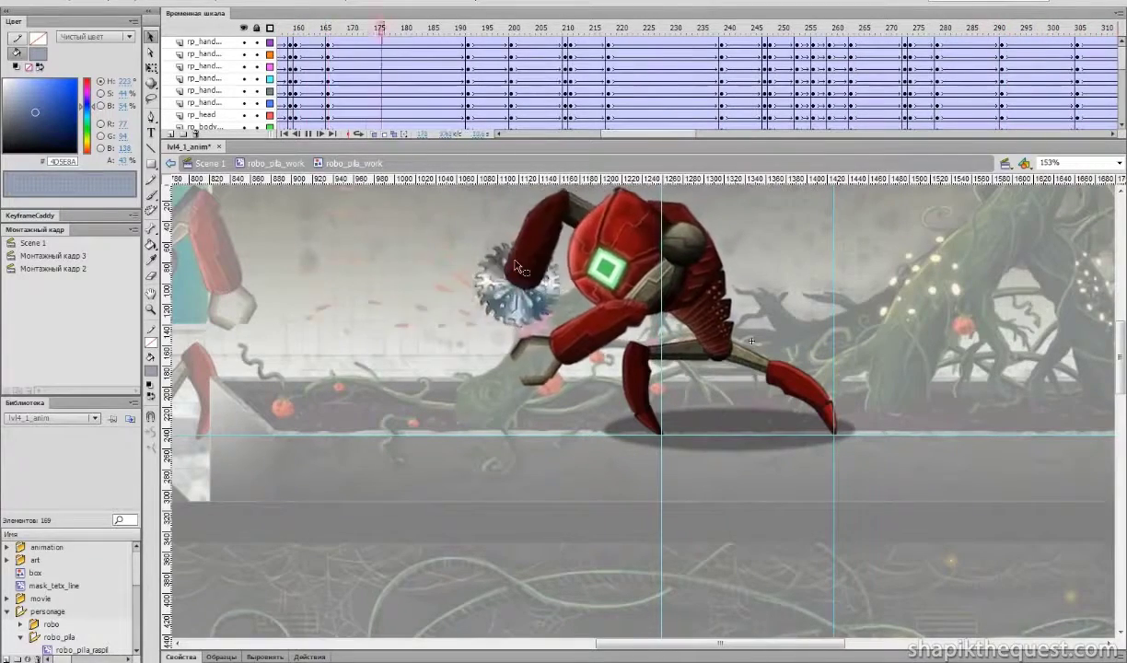
drag(513, 269, 495, 366)
drag(551, 31, 827, 40)
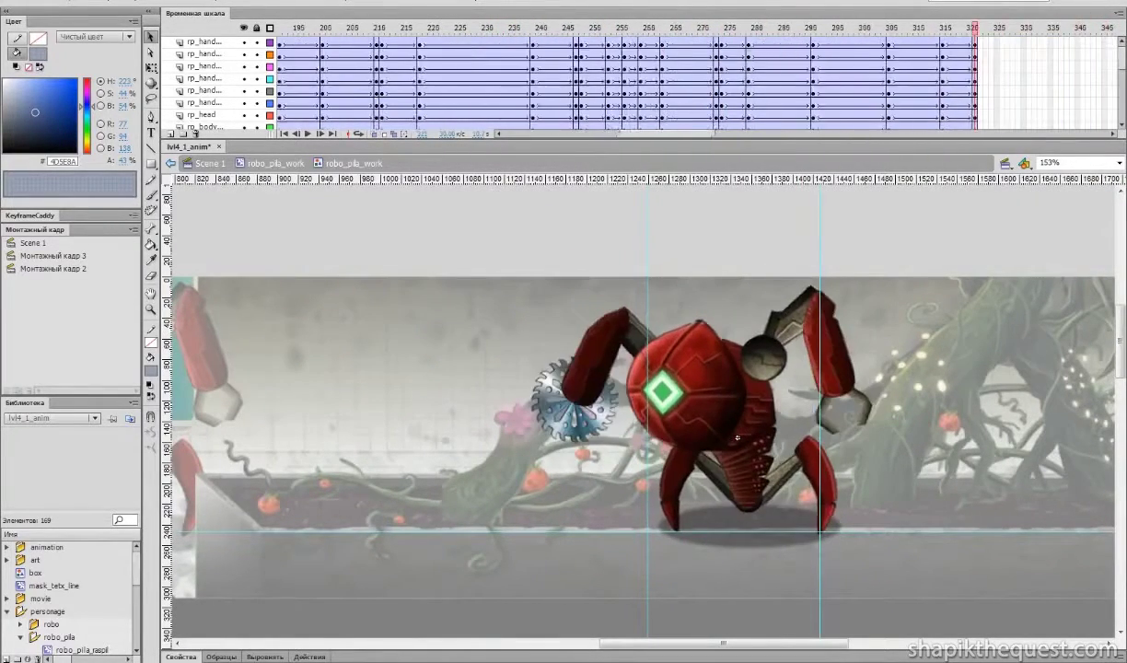
double_click(834, 219)
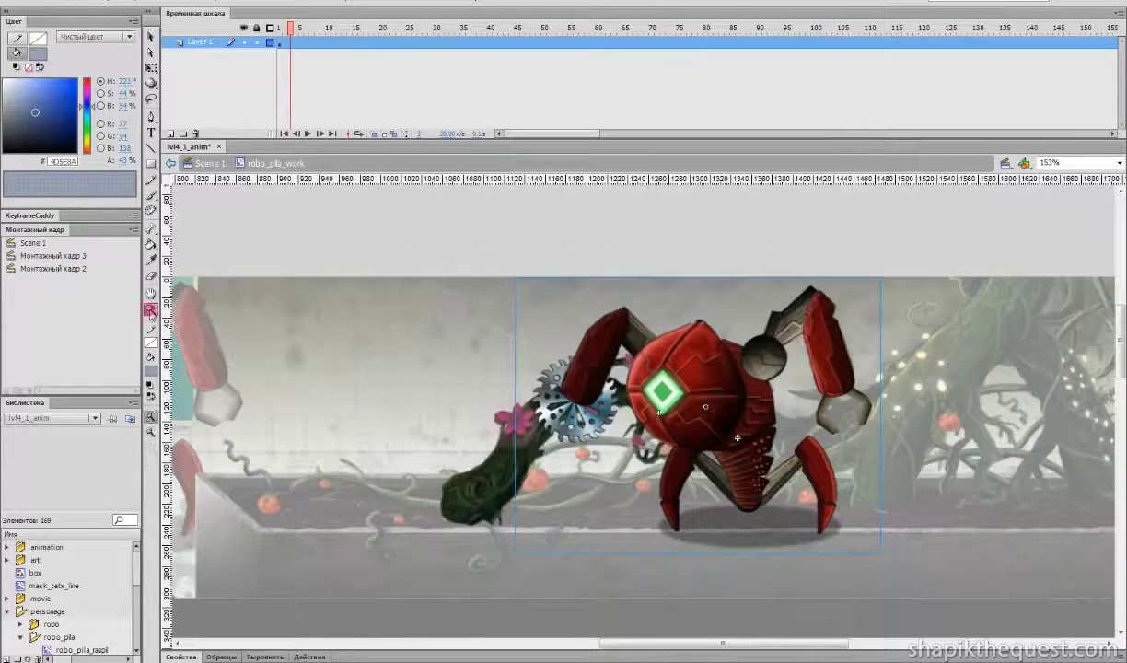
- Return to Scene 1 and inspect the small object in front of the green computer screen in the lower room
alt+click(692, 344)
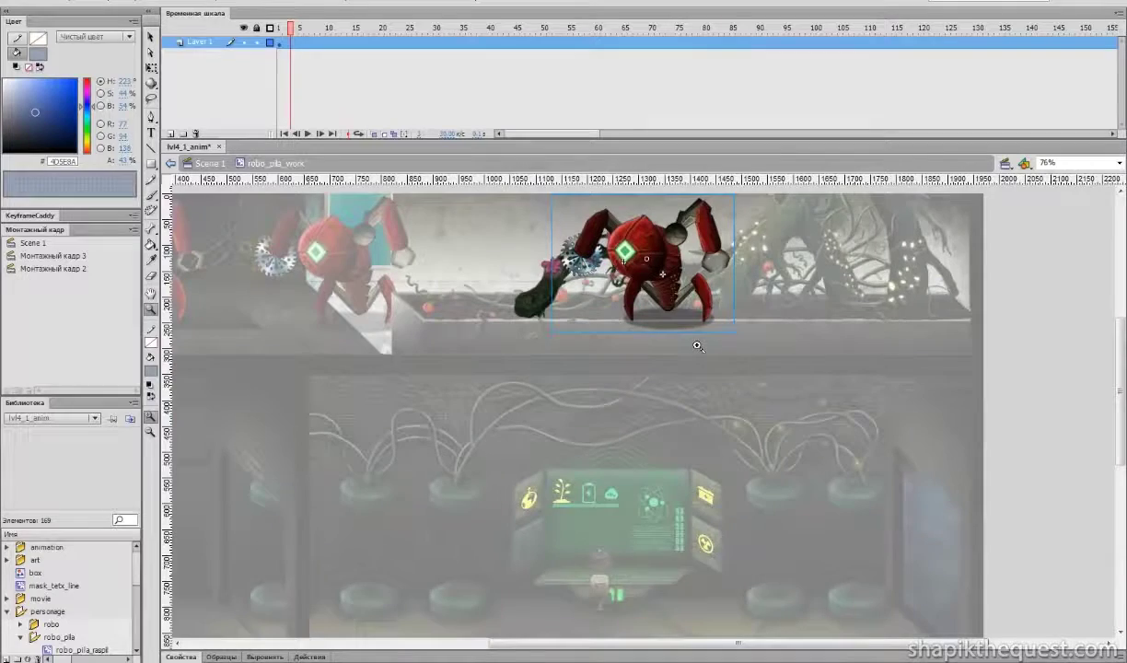
scroll(682, 337, up, 3)
drag(498, 401, 686, 372)
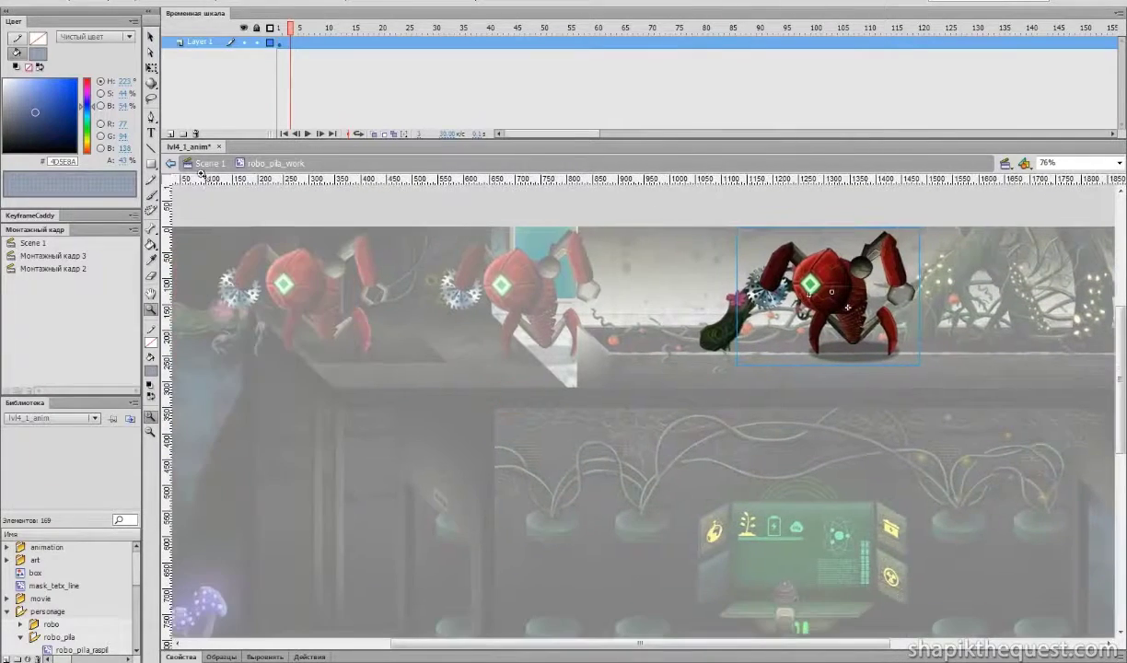
double_click(662, 238)
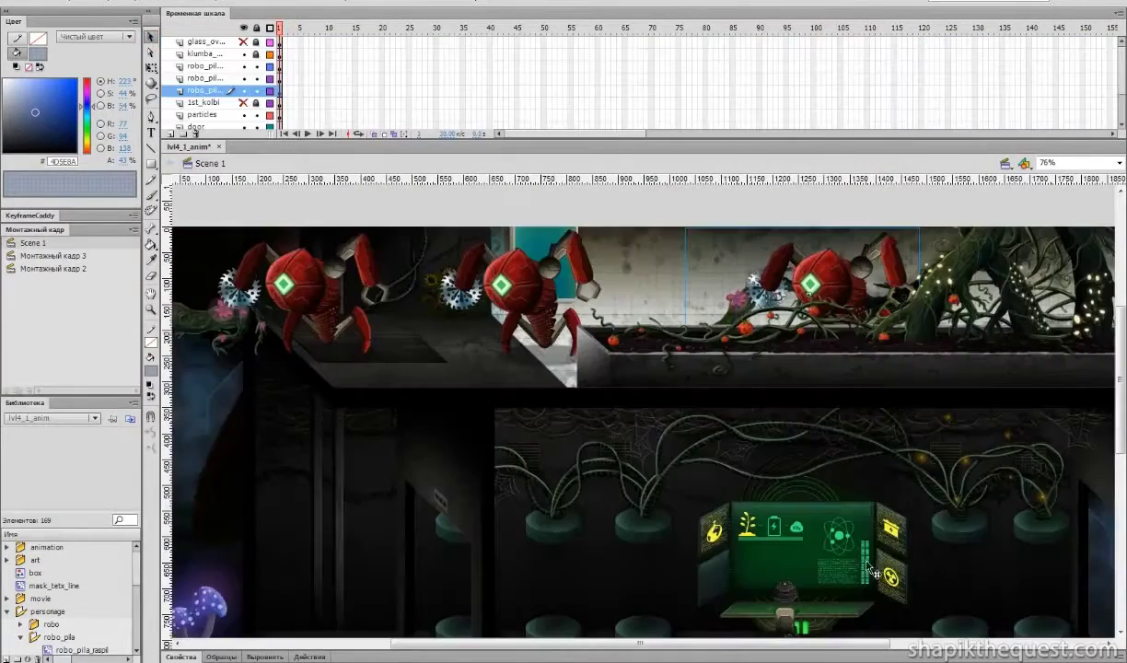
drag(856, 475, 785, 356)
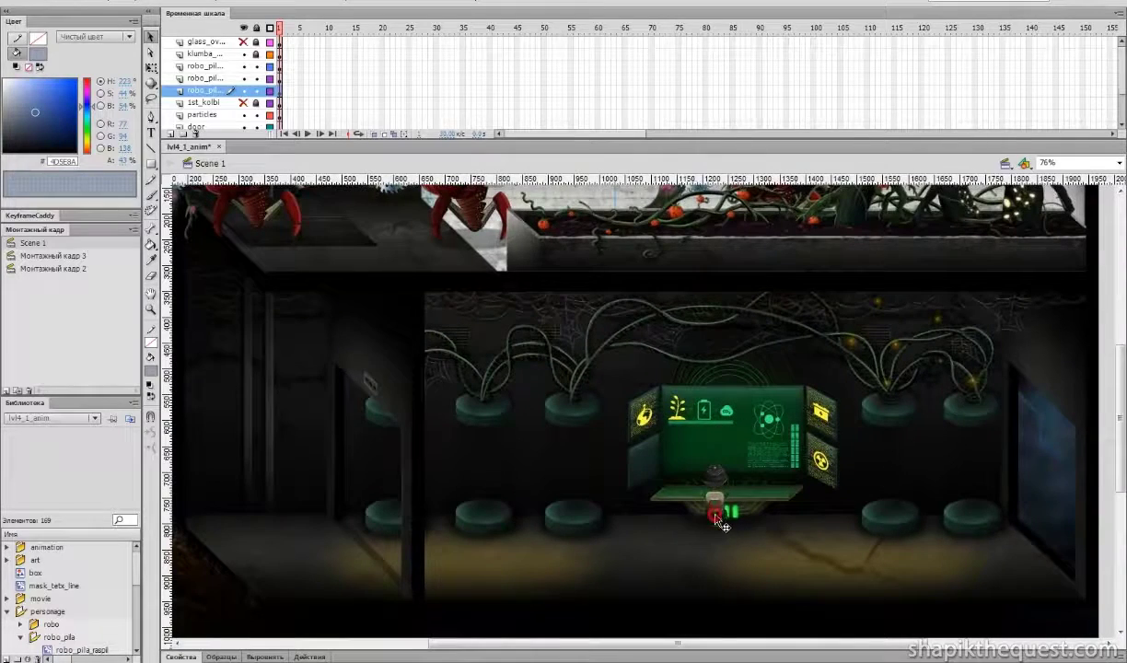
click(722, 522)
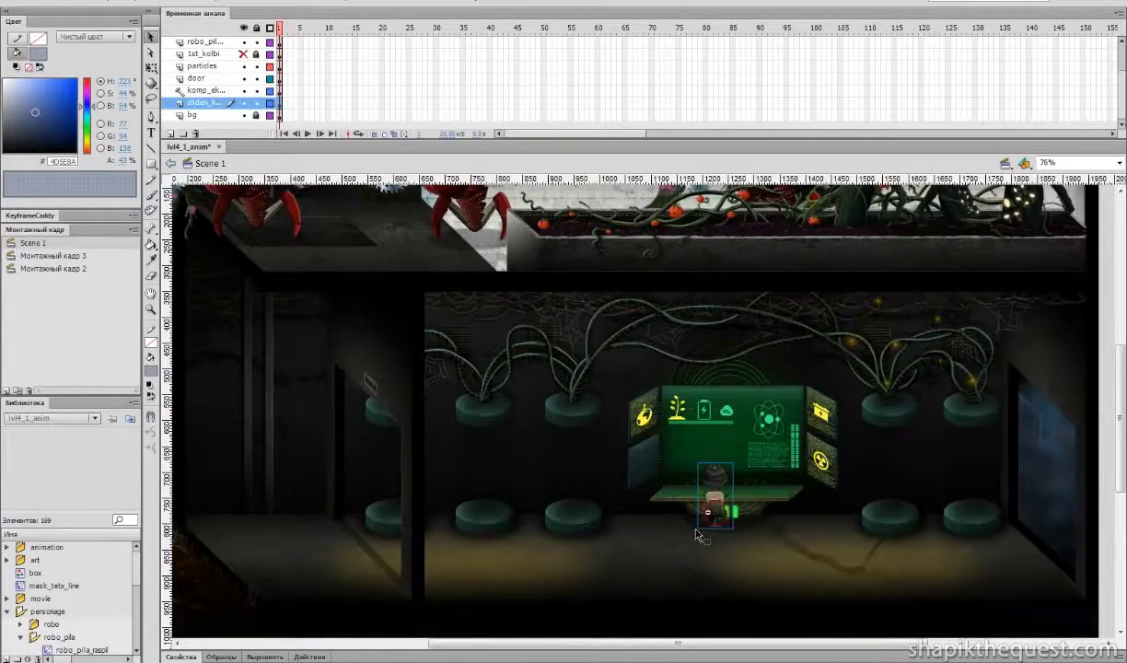
double_click(701, 524)
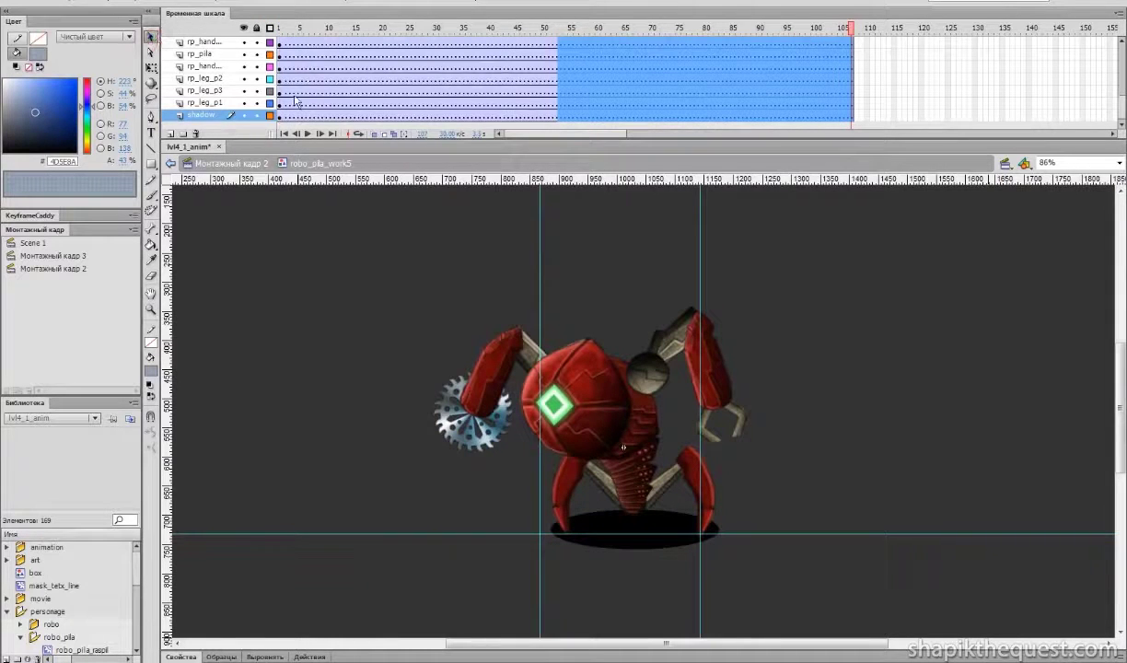
- In robo_pila_work5, remove the tween from the frames of all layers
drag(343, 115, 318, 11)
right_click(340, 63)
click(356, 65)
- Move the saw blade, both segments of the saw arm and the head away from the robot's body
drag(440, 420, 321, 377)
drag(478, 385, 408, 302)
drag(526, 345, 533, 235)
drag(560, 369, 409, 424)
- Separate the claw arm's forearm, upper arm and finger pieces from the body and from each other
drag(724, 383, 883, 335)
drag(679, 334, 671, 252)
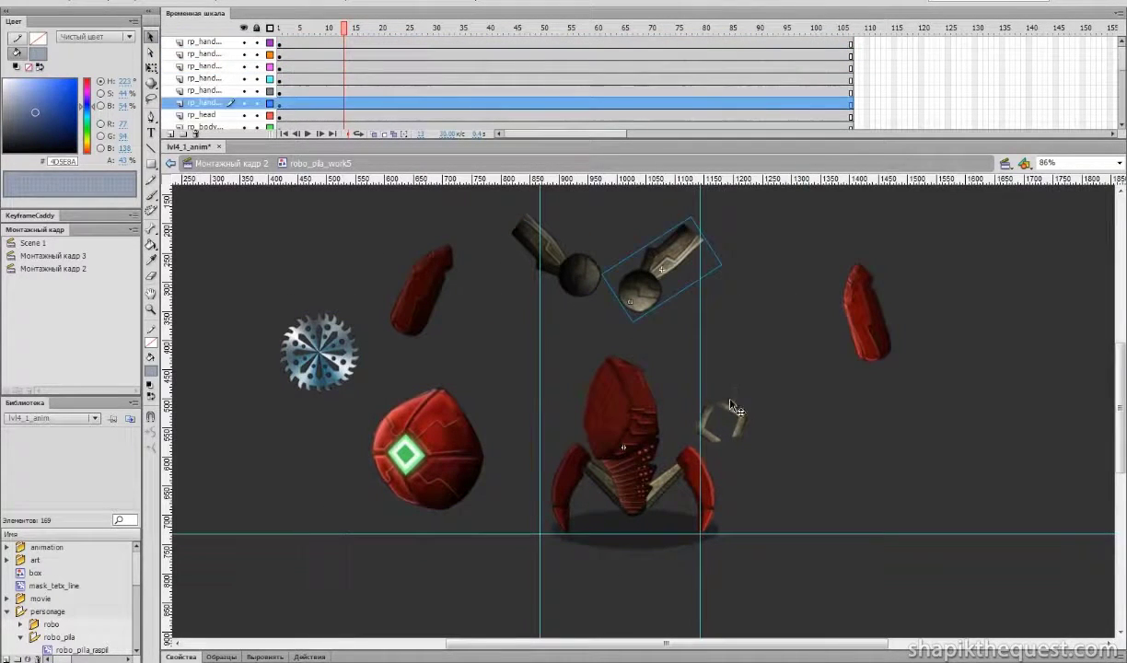
drag(731, 406, 781, 429)
drag(709, 422, 759, 463)
- Pull the torso and the lower body segments apart into separate pieces
drag(634, 411, 545, 371)
mouse_move(638, 456)
mouse_down()
mouse_move(646, 407)
mouse_move(651, 451)
mouse_up()
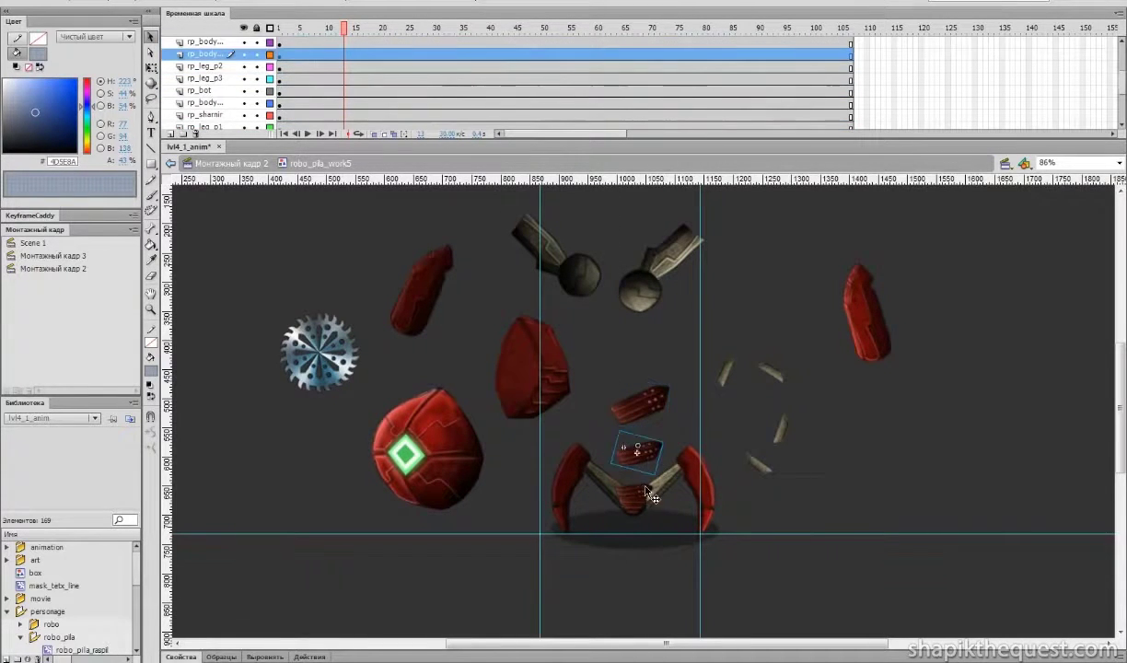
drag(626, 537, 590, 575)
- Spread the upper, middle and foot pieces of both legs apart from each other
drag(558, 516, 525, 533)
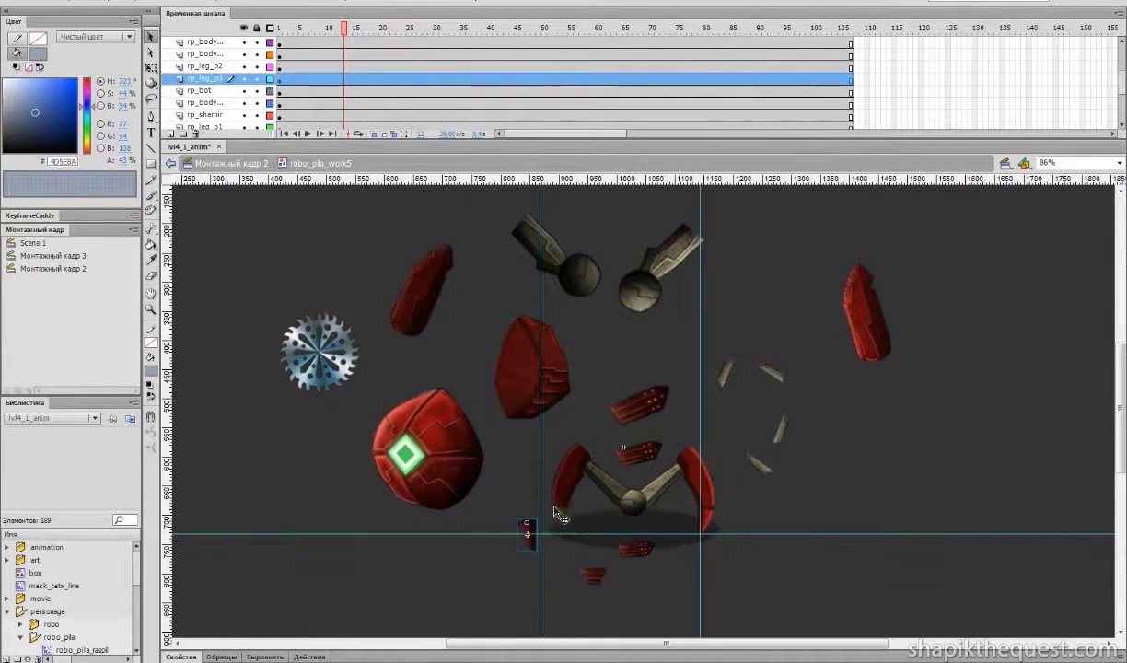
drag(570, 470, 536, 470)
drag(597, 489, 646, 527)
drag(707, 494, 799, 530)
drag(711, 524, 766, 580)
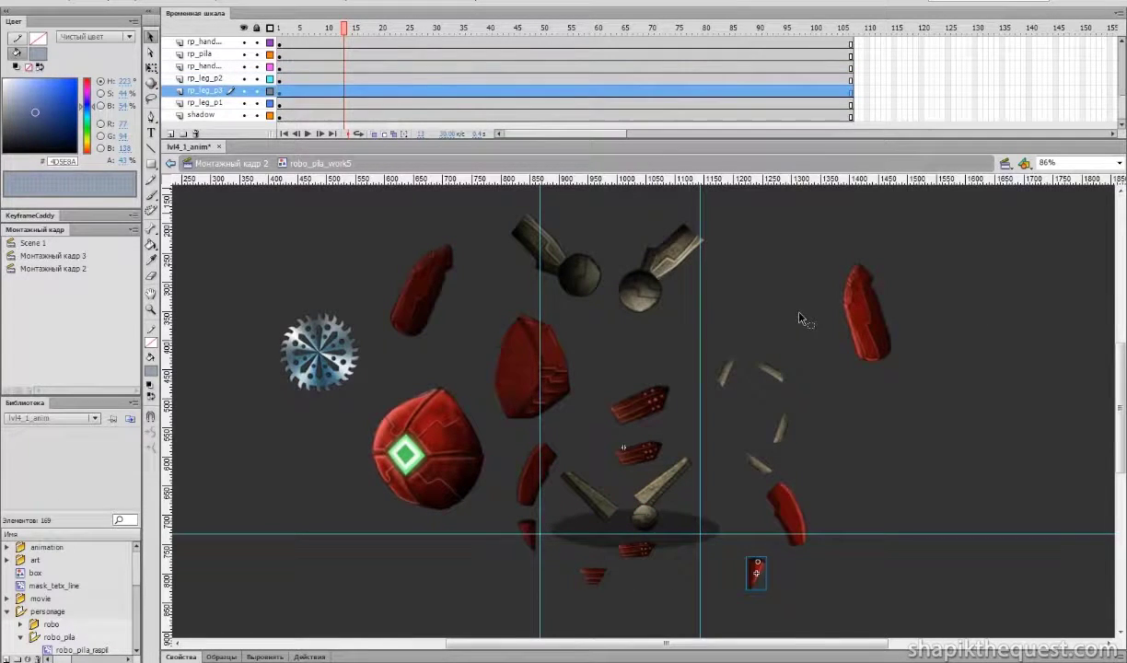
- Undo all the moves that pulled the robot's parts away, back through the legs, torso, claw arm, head and saw arm
key(ctrl+z)
key(ctrl+z)
key(ctrl+z)
key(ctrl+z)
key(ctrl+z)
key(ctrl+z)
key(ctrl+z)
key(ctrl+z)
key(ctrl+z)
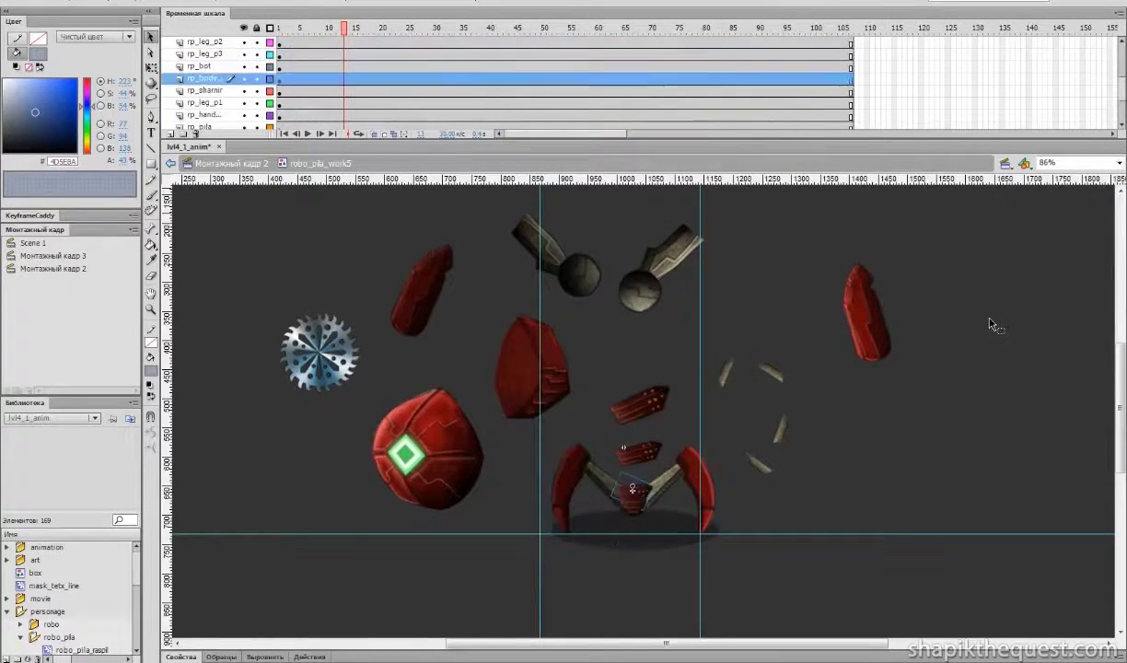
key(ctrl+z)
key(ctrl+z)
key(ctrl+z)
key(ctrl+z)
key(ctrl+z)
key(ctrl+z)
key(ctrl+z)
key(ctrl+z)
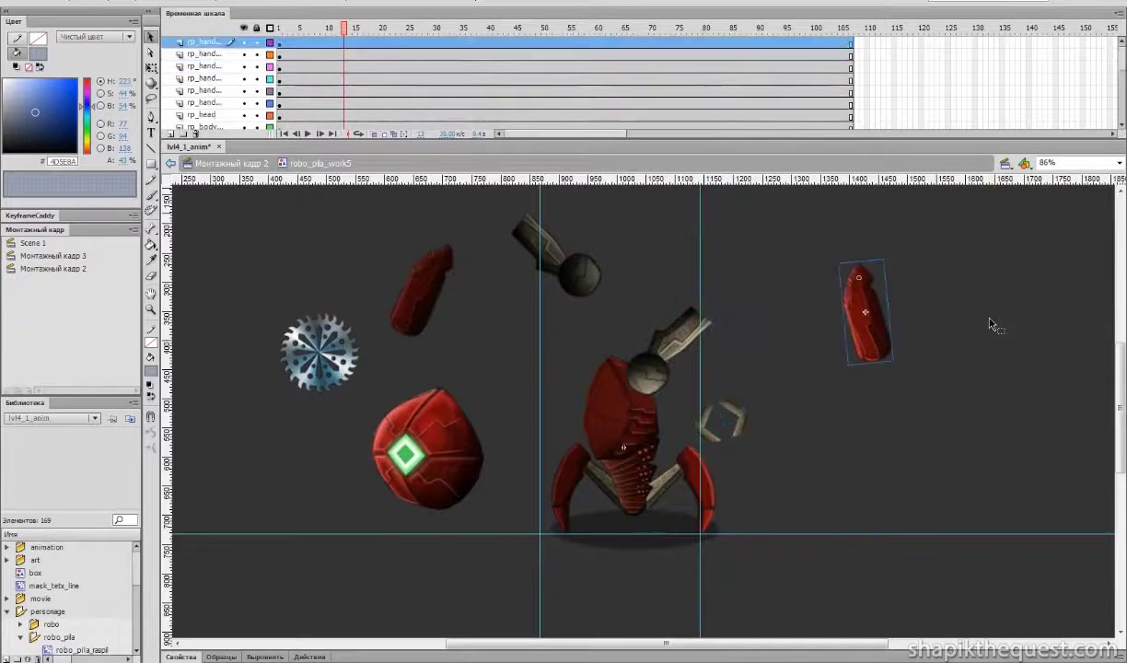
key(ctrl+z)
key(ctrl+z)
key(ctrl+z)
key(ctrl+z)
key(ctrl+z)
key(ctrl+z)
key(ctrl+z)
key(ctrl+z)
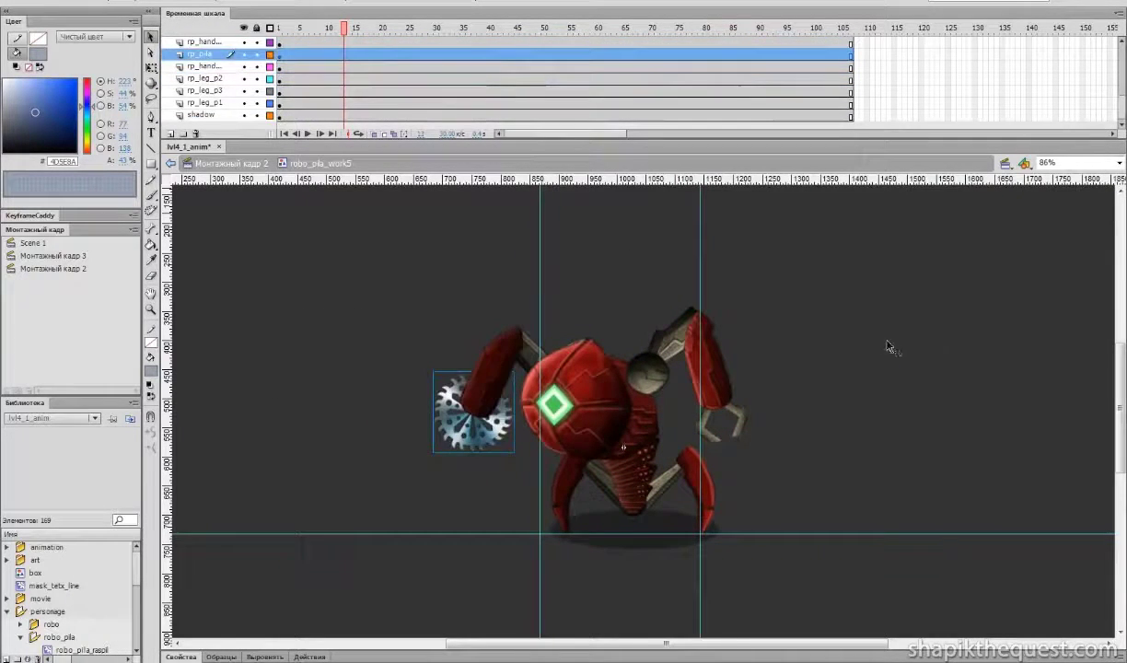
- Open the saw blade symbol rp_pila and step through its frames, examining the blade up close
double_click(475, 446)
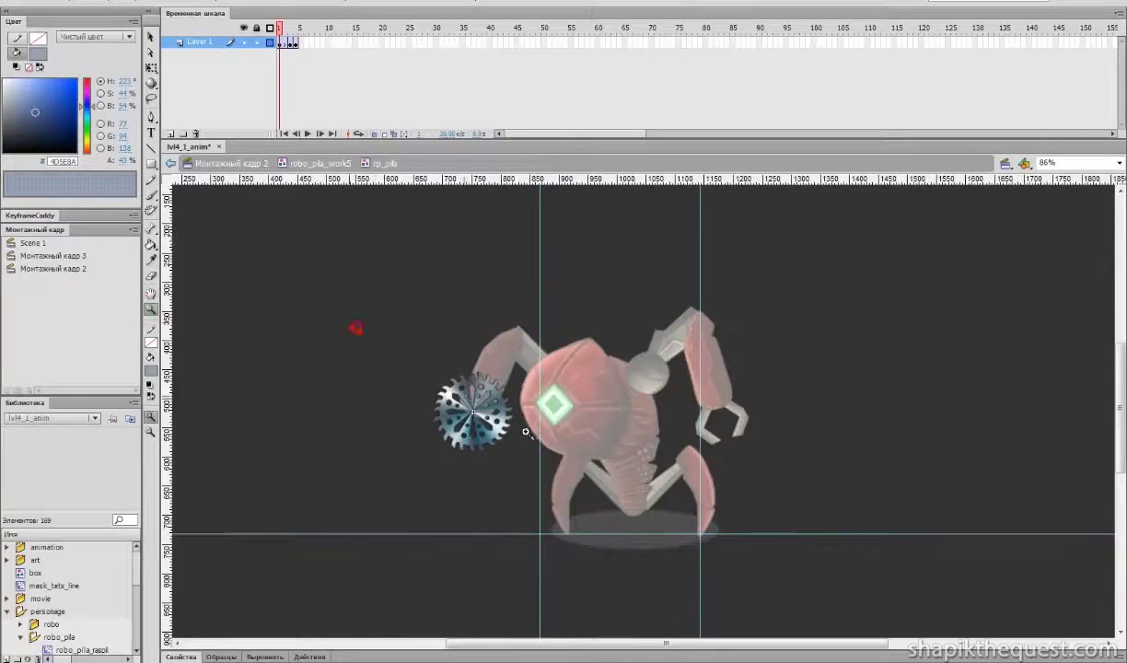
drag(526, 432, 612, 485)
drag(283, 28, 292, 38)
key(Return)
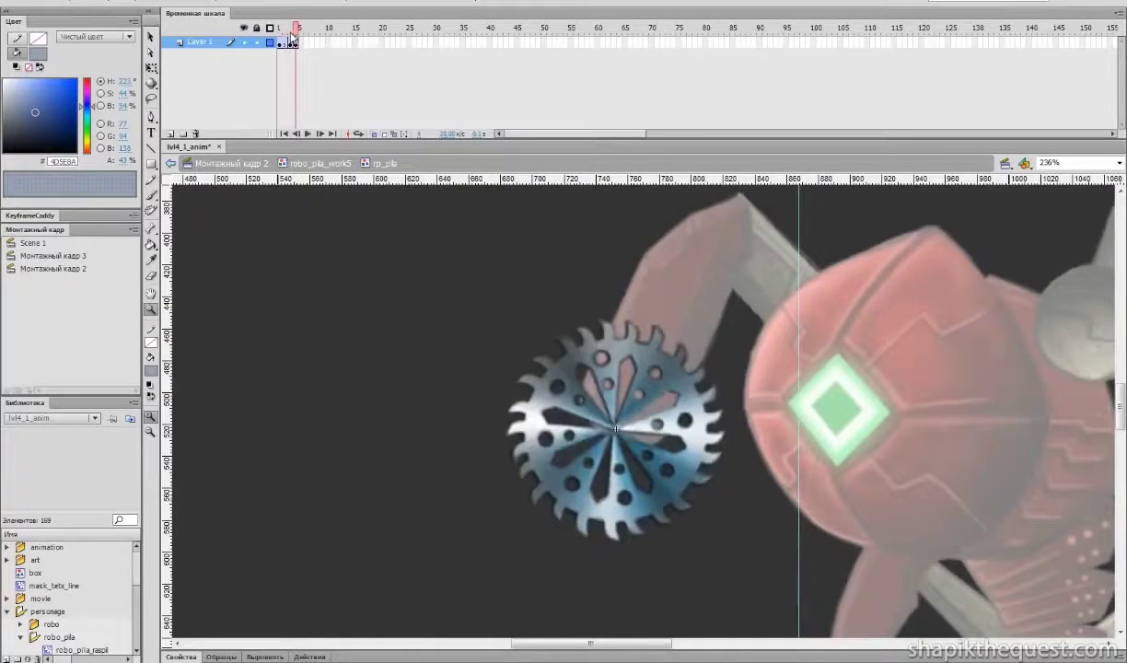
click(436, 313)
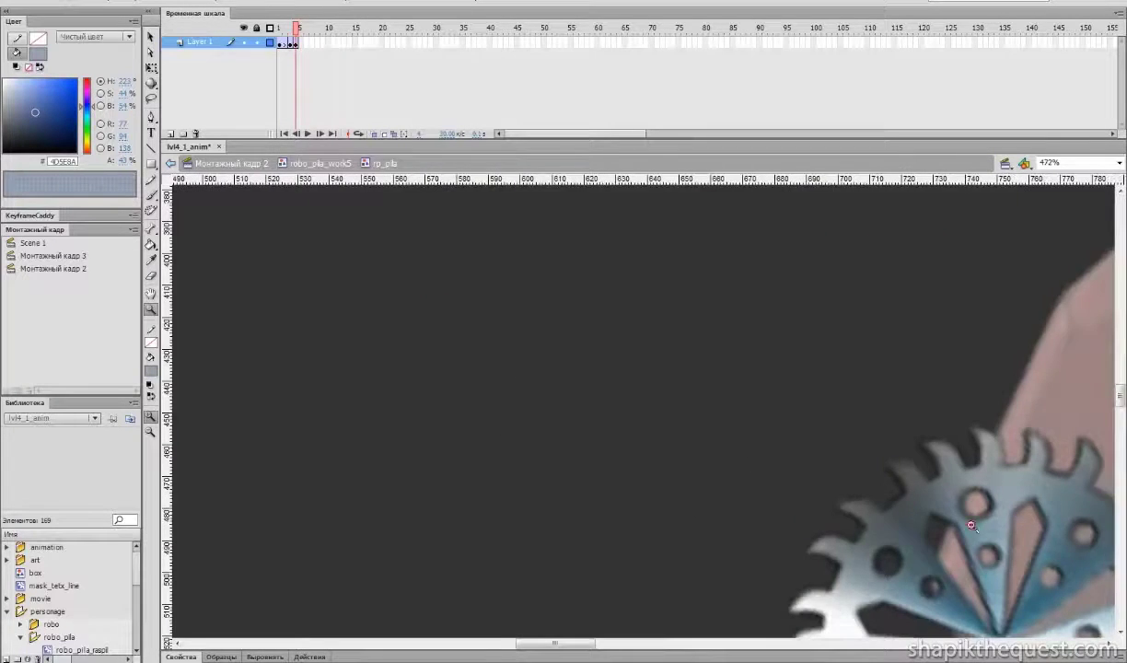
alt+click(971, 525)
alt+click(862, 493)
- Return to robo_pila_work5 and run through its timeline to view the assembled robot
double_click(375, 282)
drag(297, 28, 385, 48)
drag(452, 60, 276, 81)
key(Return)
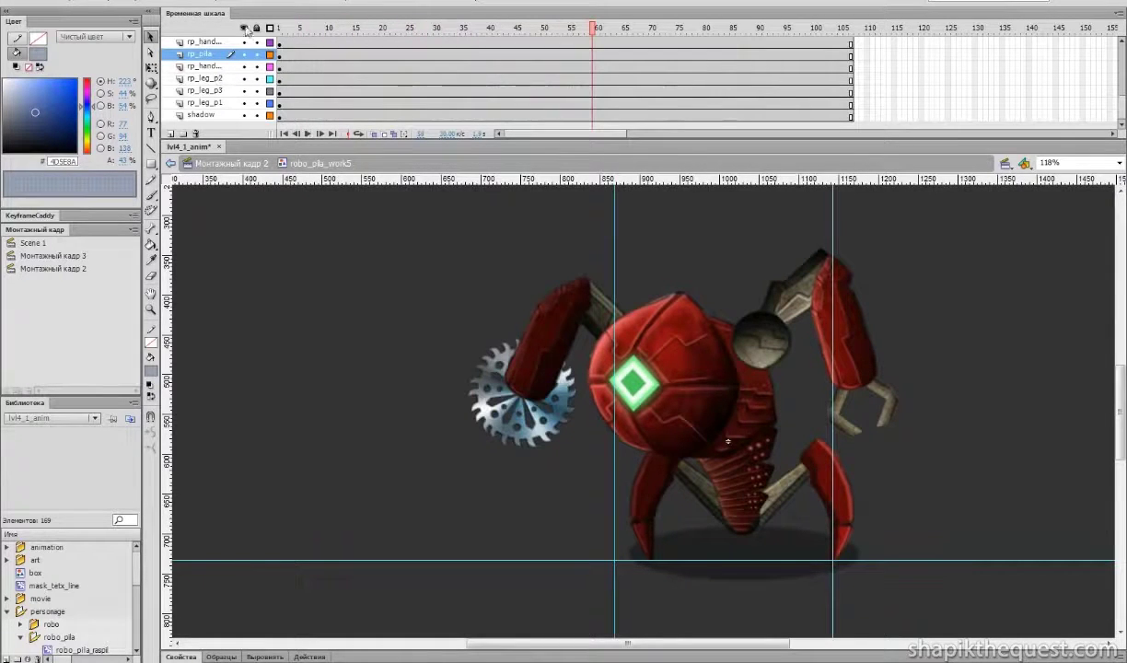
drag(301, 116, 301, 20)
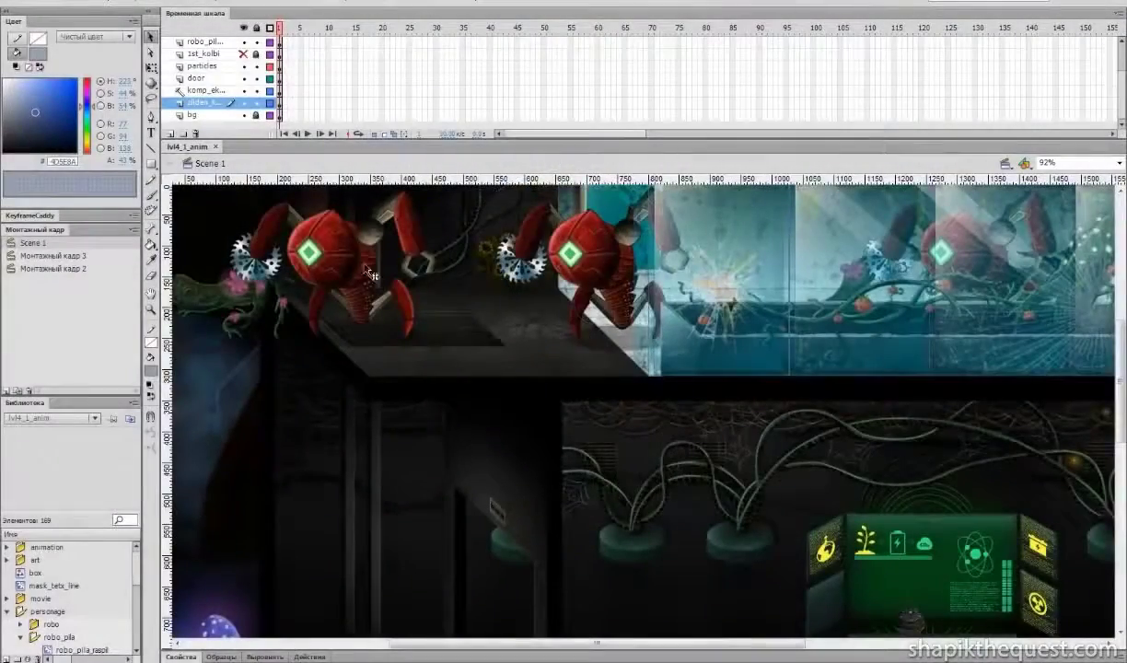
- Open the scene Монтажный кадр 3, test the movie to watch the three robot animations, and close the preview
click(79, 258)
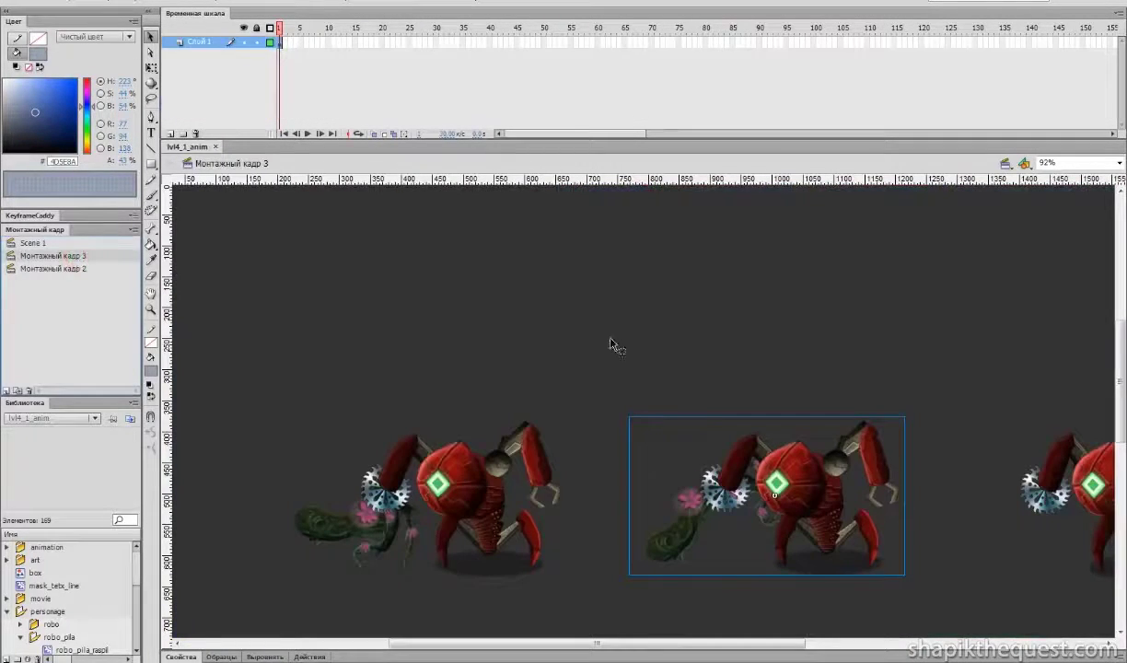
drag(724, 352, 613, 270)
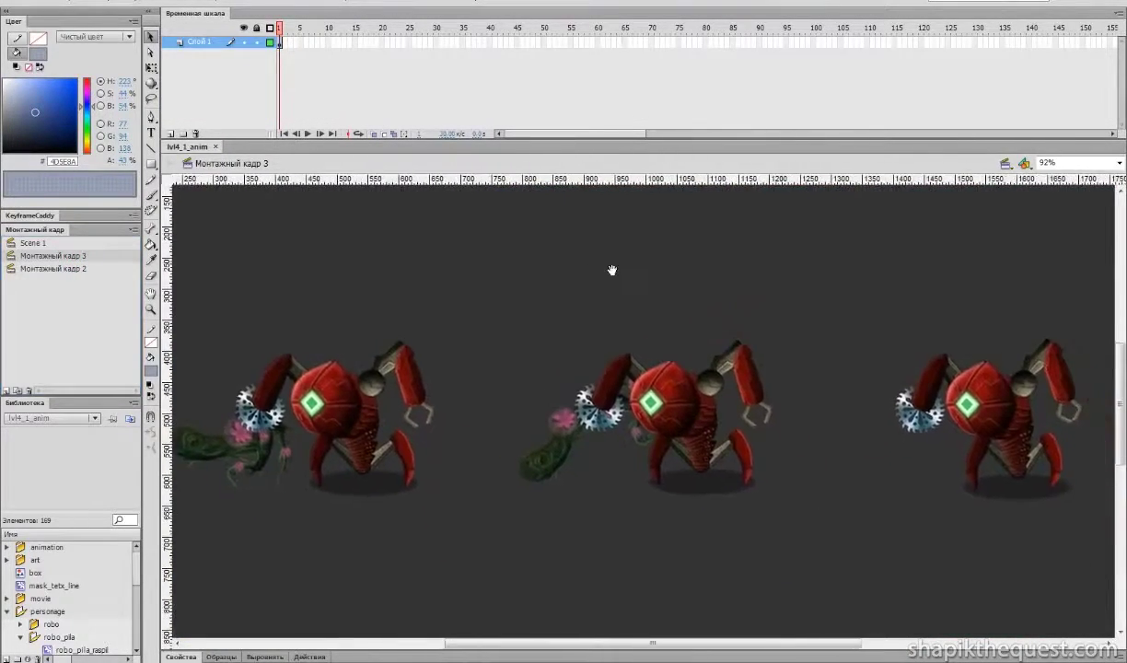
key(ctrl+Return)
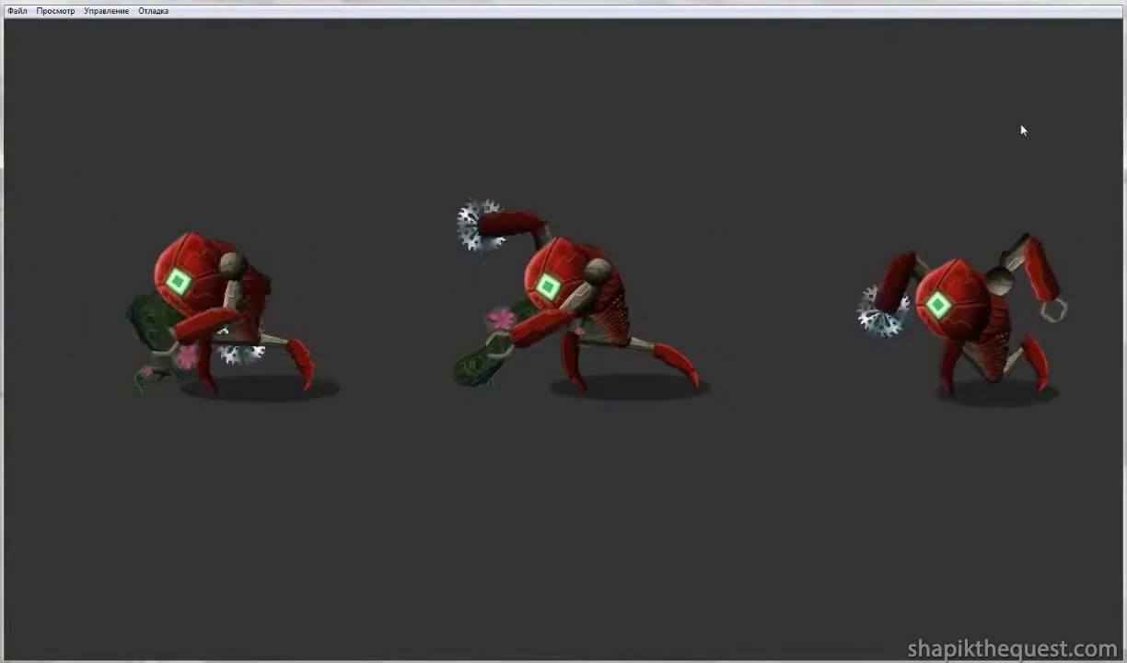
click(1121, 3)
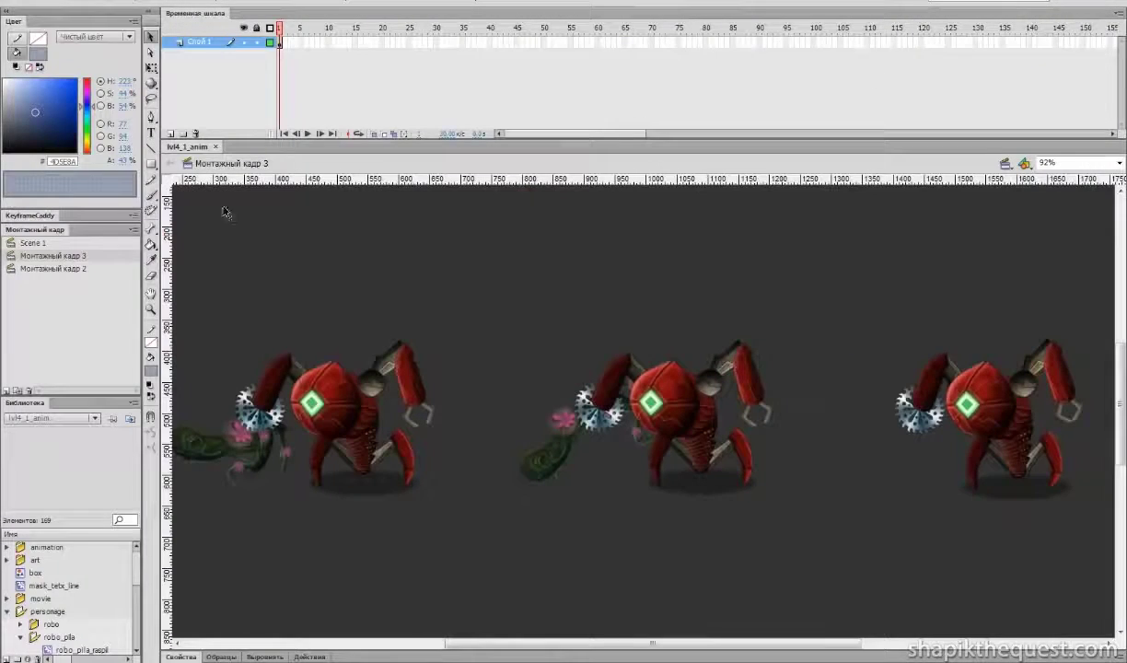
- Switch to Scene 1, open the plant-cutting robot robo_pila_tree_raspil for editing and scrub through its timeline
click(33, 243)
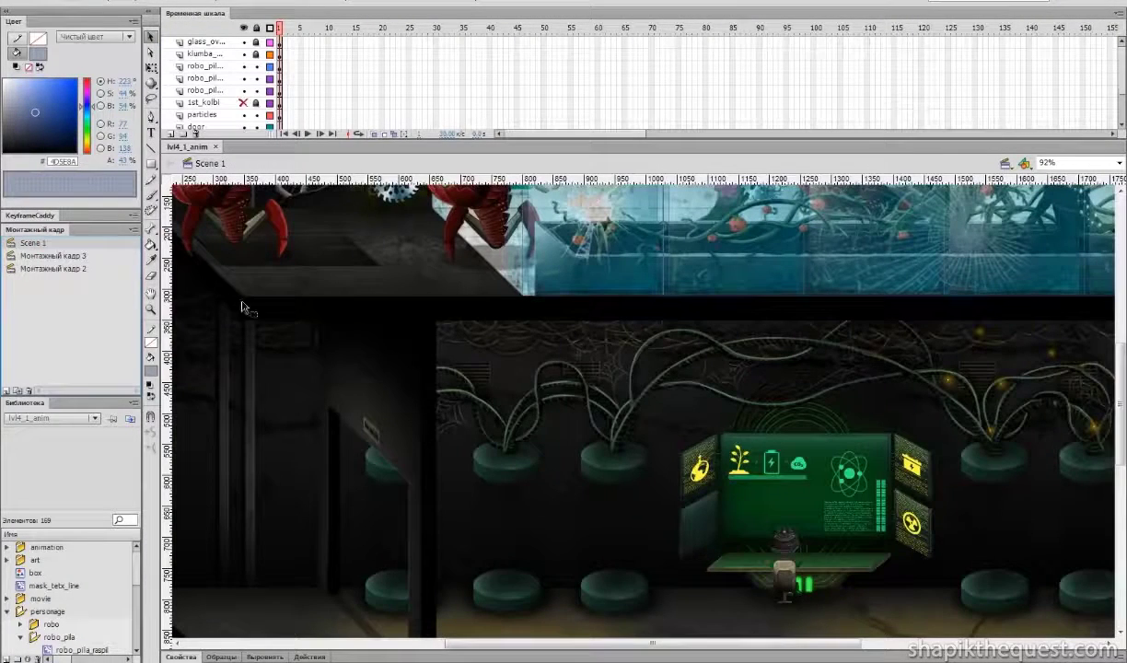
drag(686, 486, 762, 473)
click(330, 270)
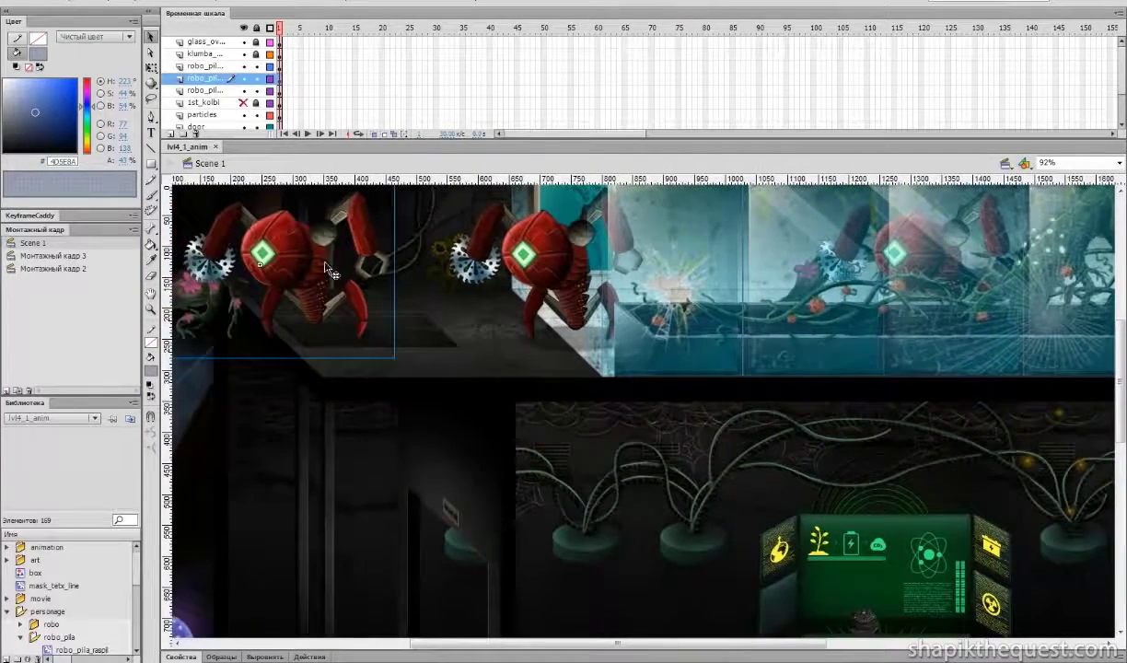
double_click(335, 299)
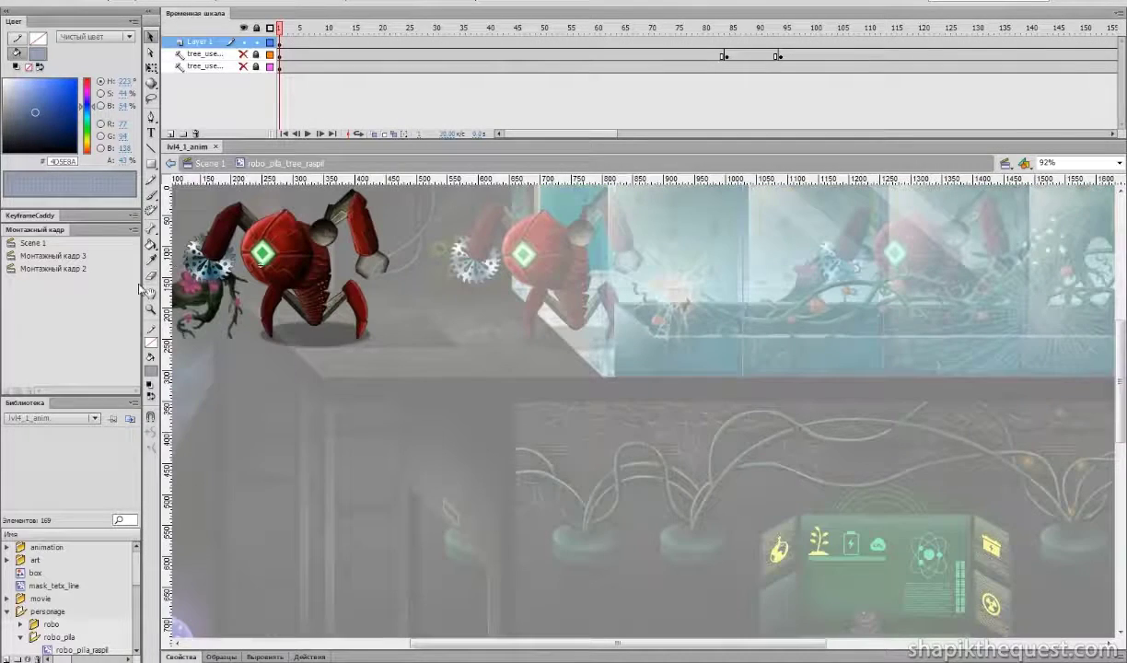
drag(260, 351, 451, 438)
drag(286, 34, 366, 29)
- Open the character seated at the computer inside zliden_komp_work and play its keyframed animation
click(151, 308)
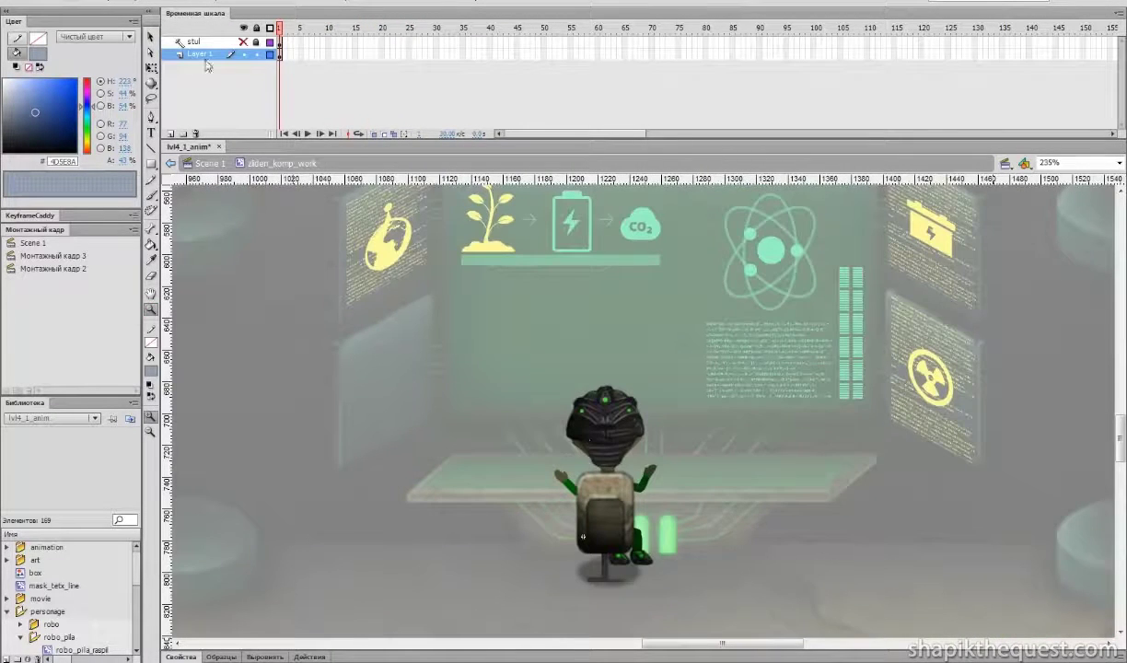
click(150, 36)
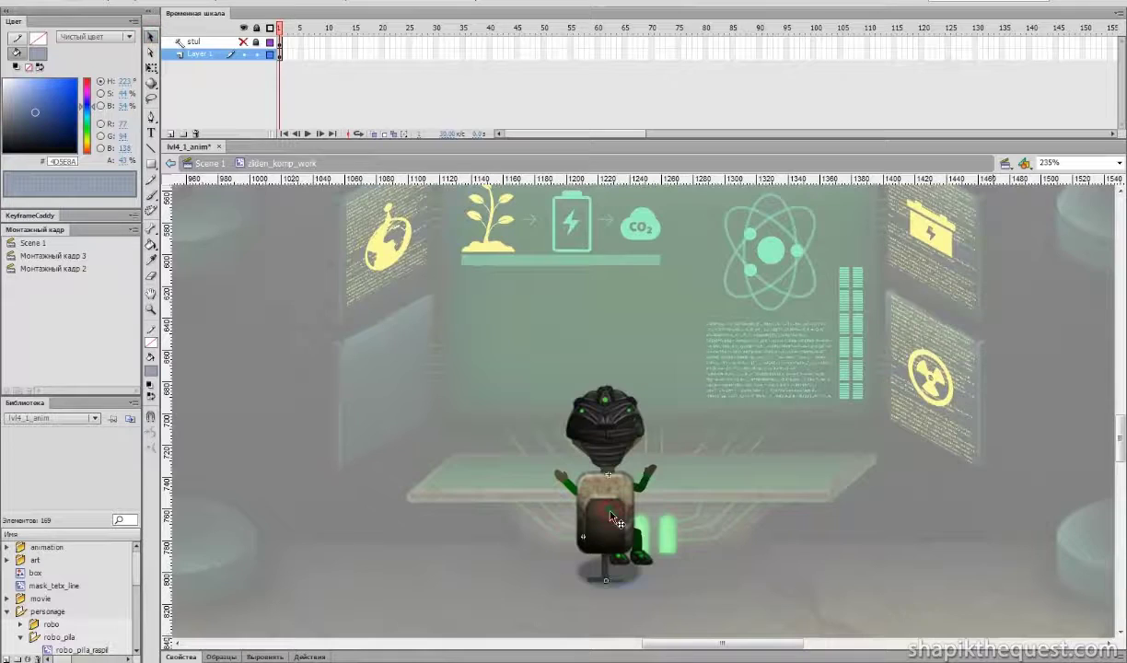
double_click(612, 512)
key(Return)
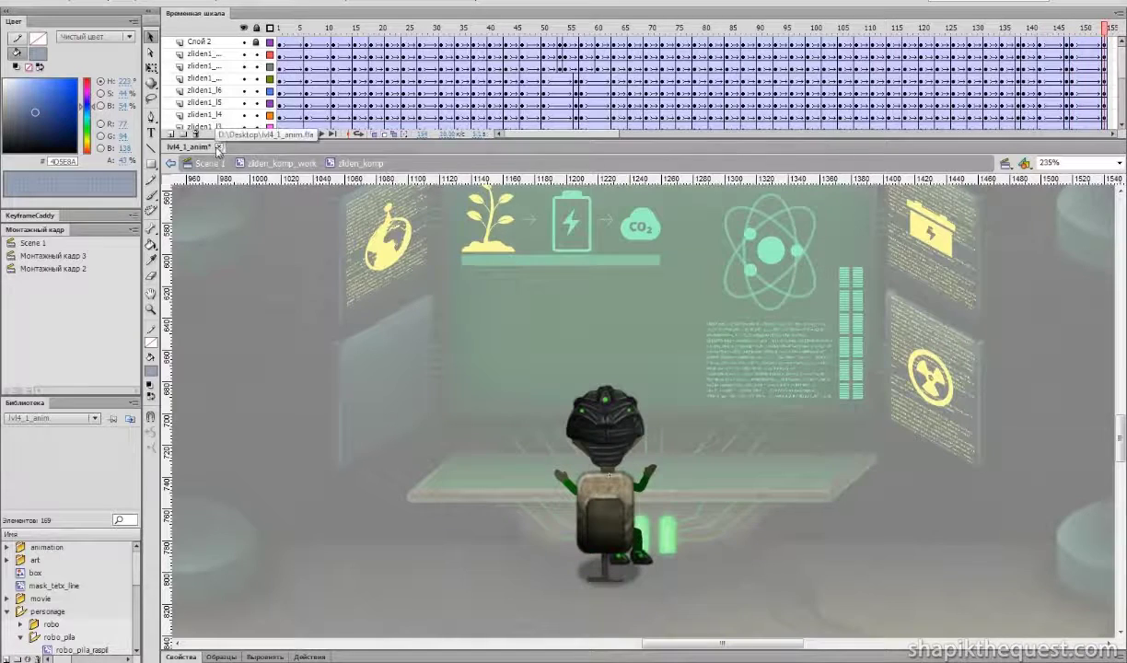
- Exit the seated character's nested symbols and return to Scene 1
double_click(689, 334)
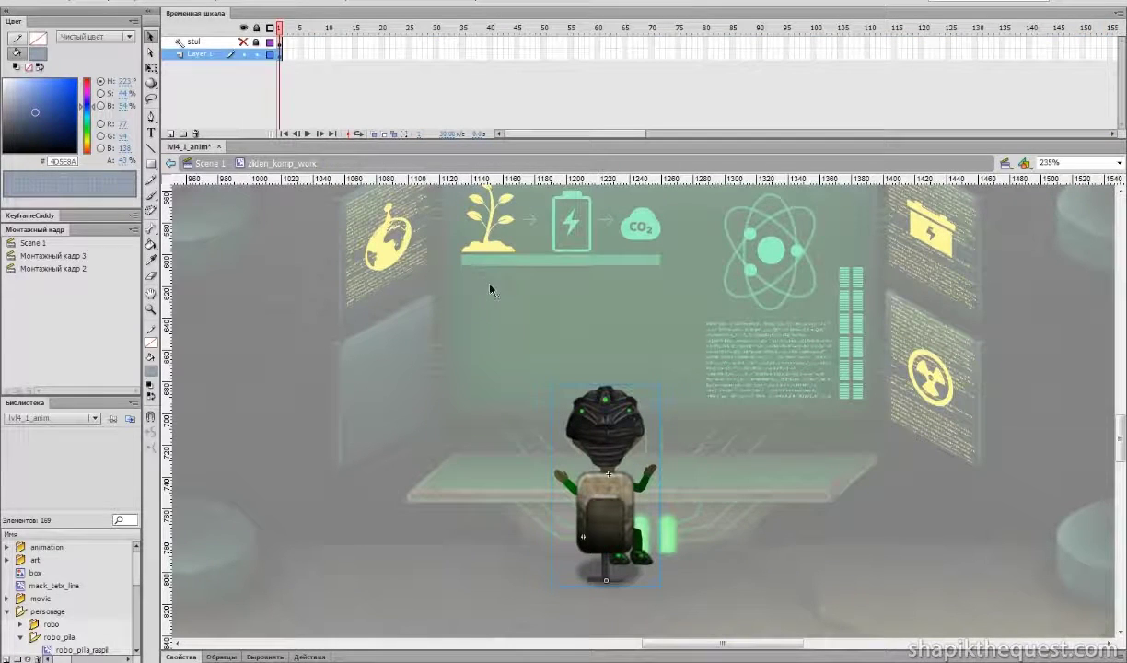
click(150, 310)
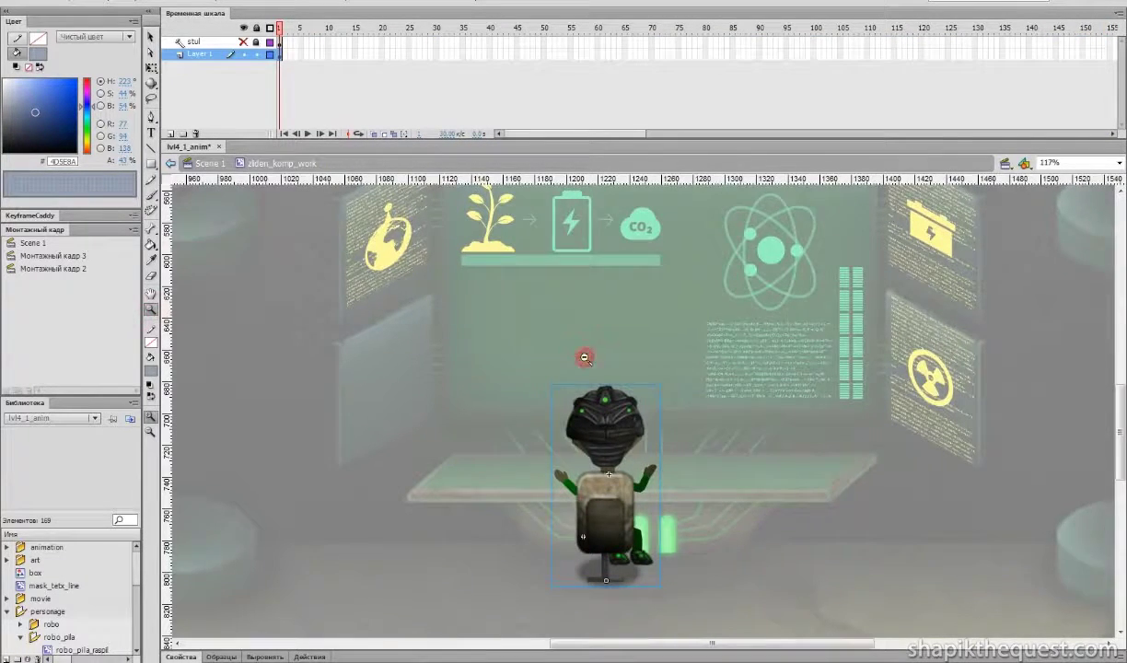
alt+click(580, 359)
click(152, 37)
double_click(663, 333)
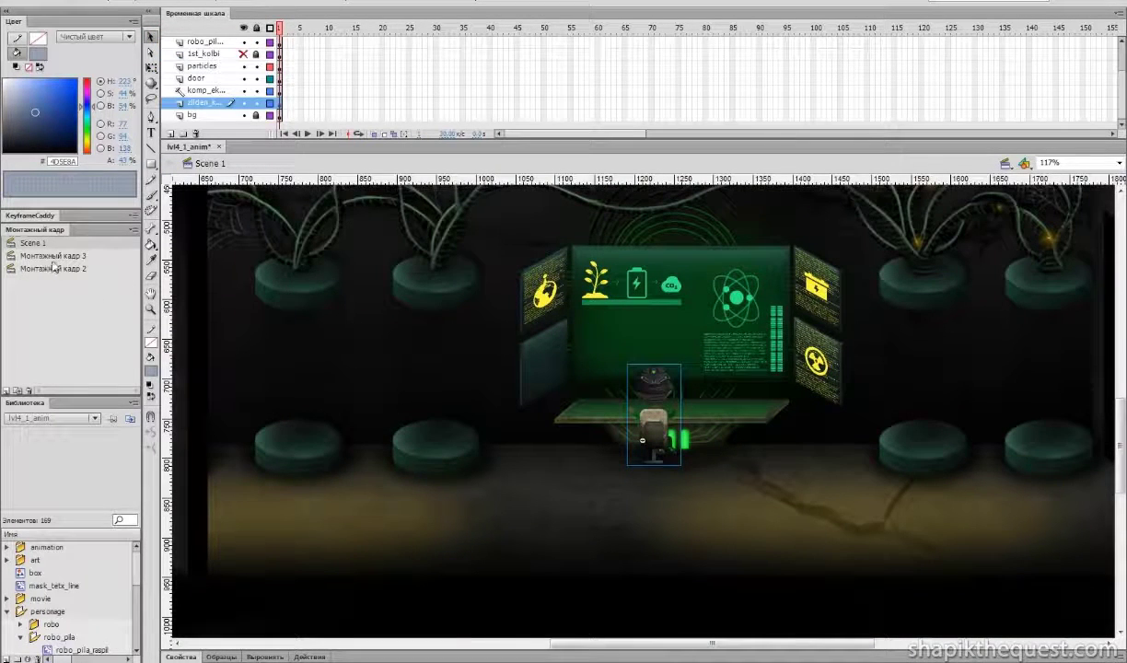
- Open the scene Монтажный кадр 2 and enter robo_pila_work5 to review the whole robot and its layers
click(53, 268)
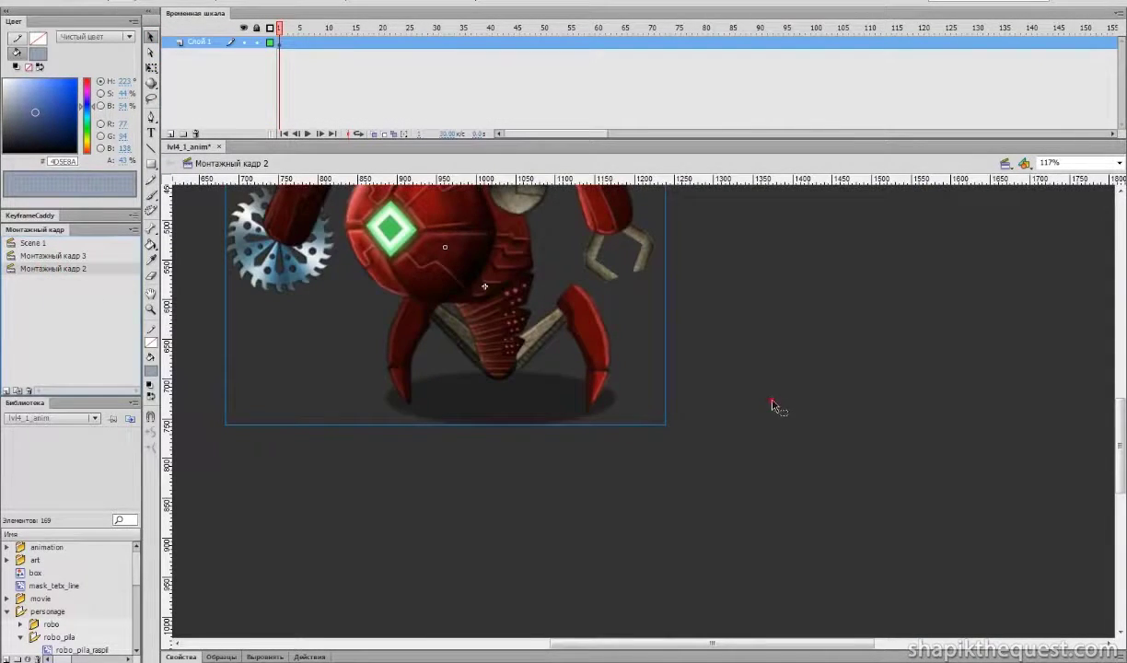
drag(766, 407, 903, 531)
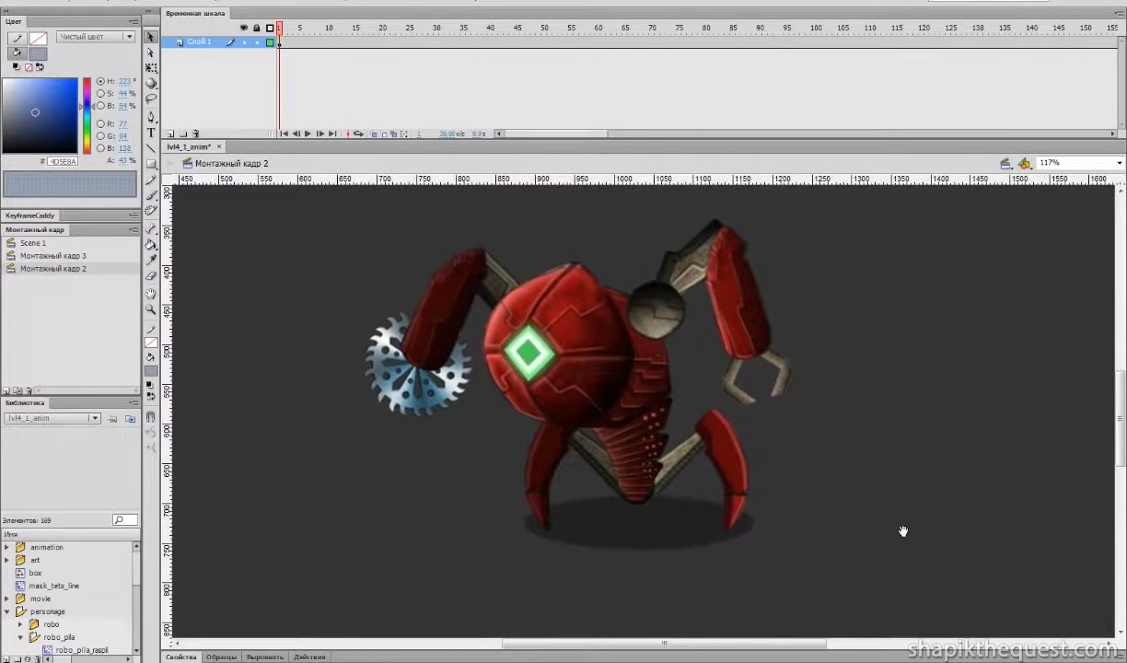
click(588, 371)
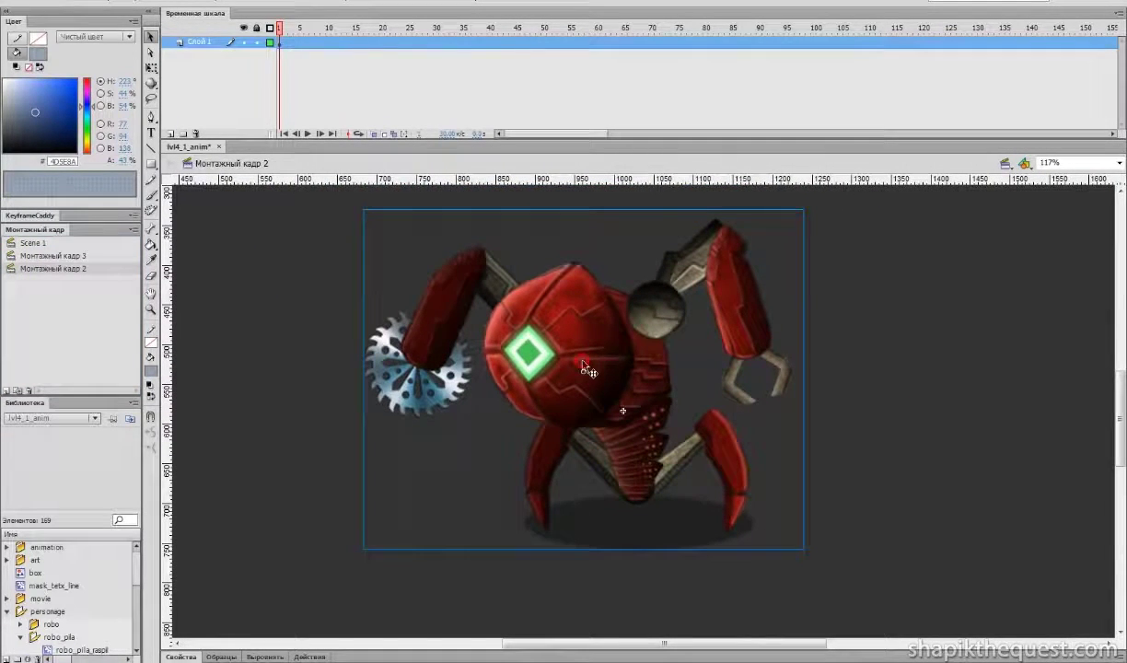
double_click(583, 368)
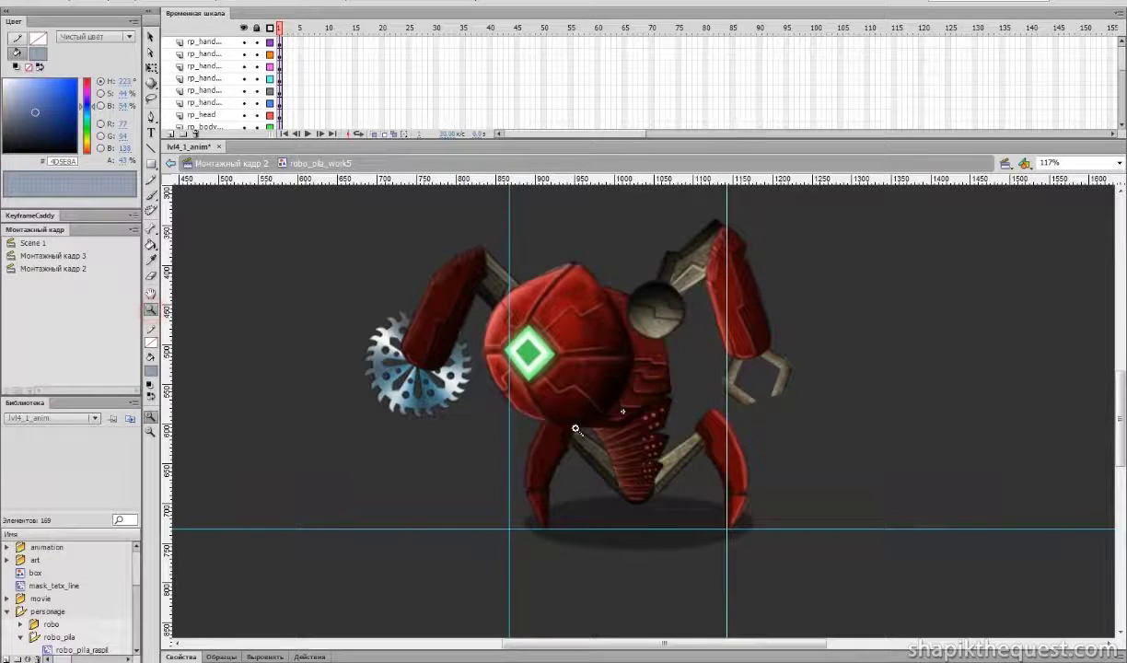
click(802, 473)
drag(332, 202, 800, 512)
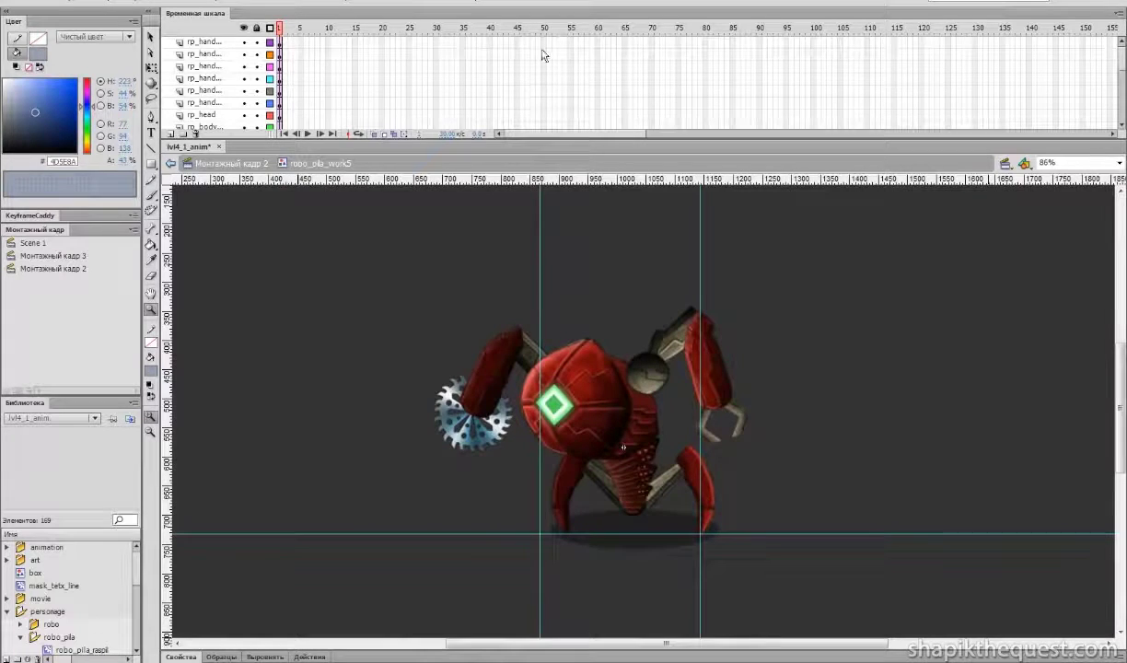
drag(559, 42, 852, 235)
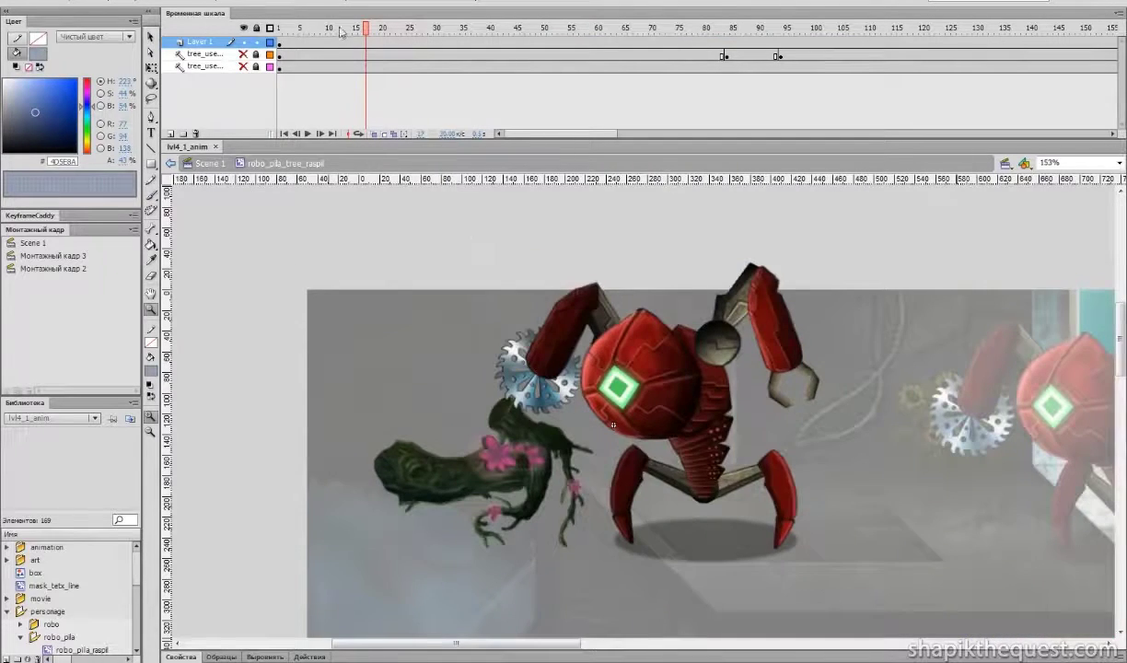
- Play the robo_pila_tree_raspil animation, and open its nested robo_pila_work1 symbol to scrub through the keyframes
drag(339, 32, 505, 34)
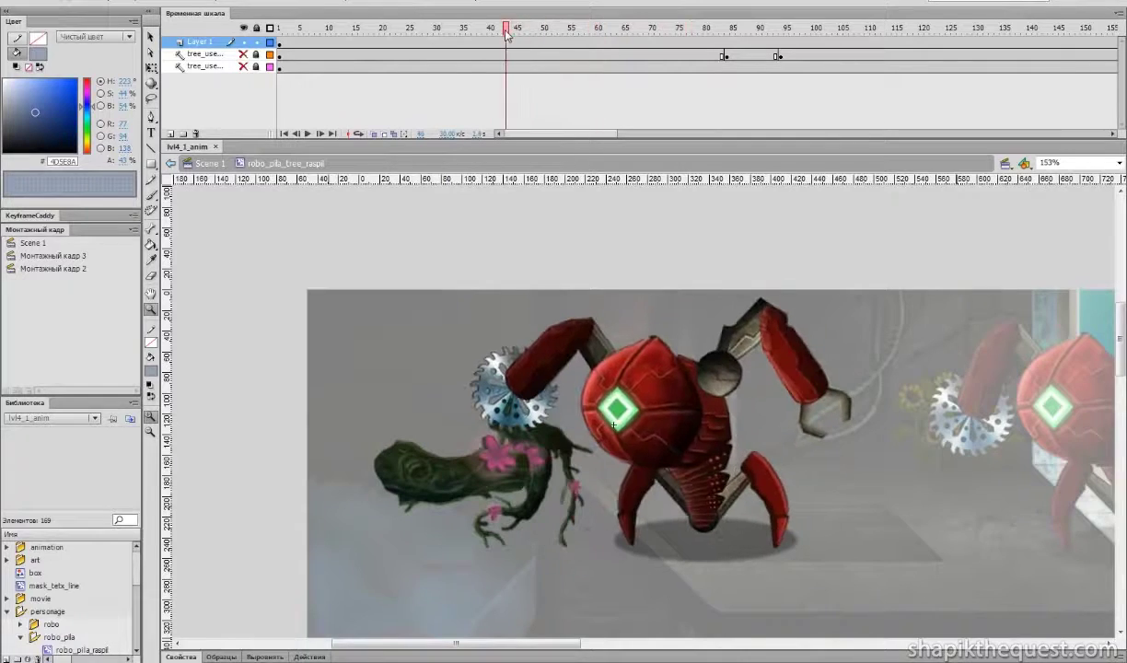
key(Return)
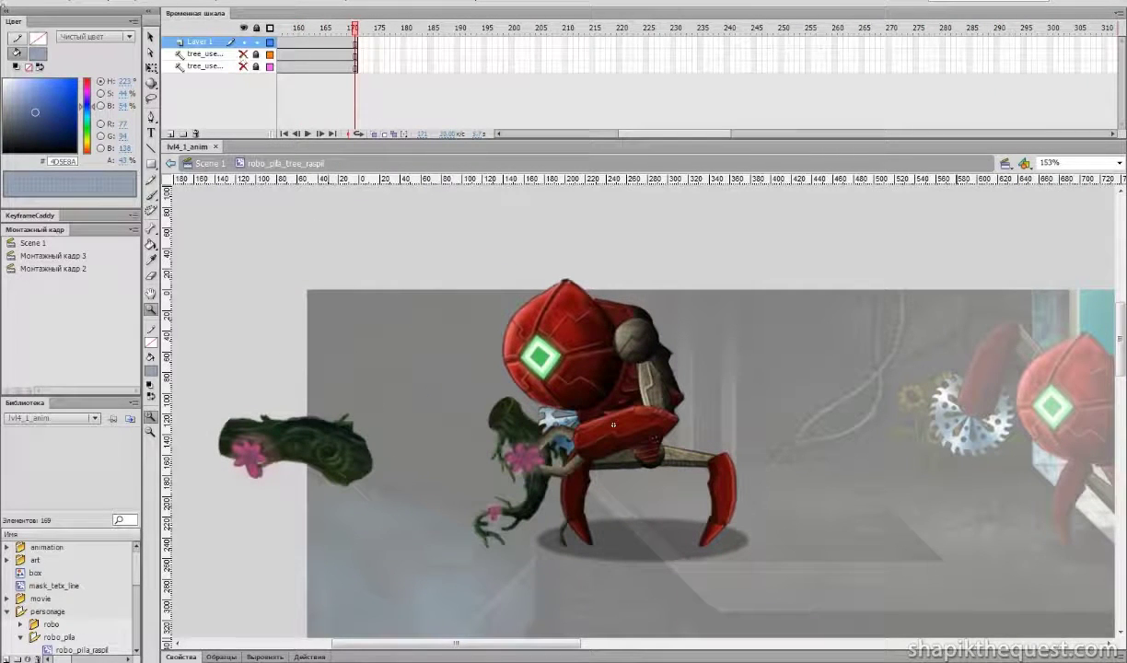
click(150, 37)
double_click(620, 378)
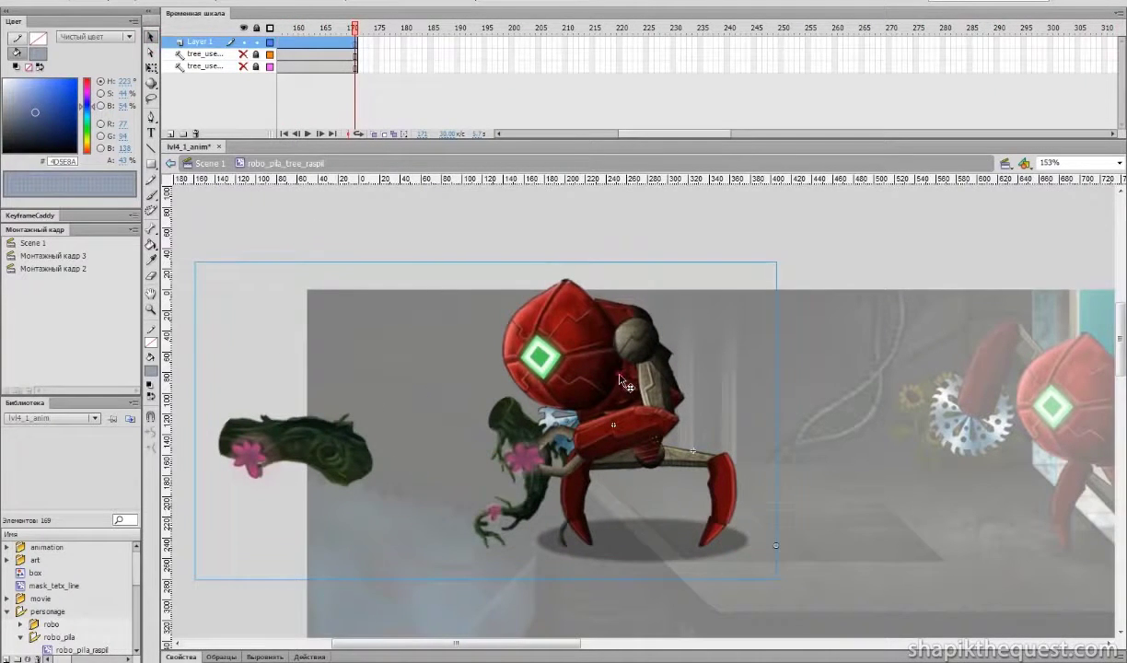
click(695, 133)
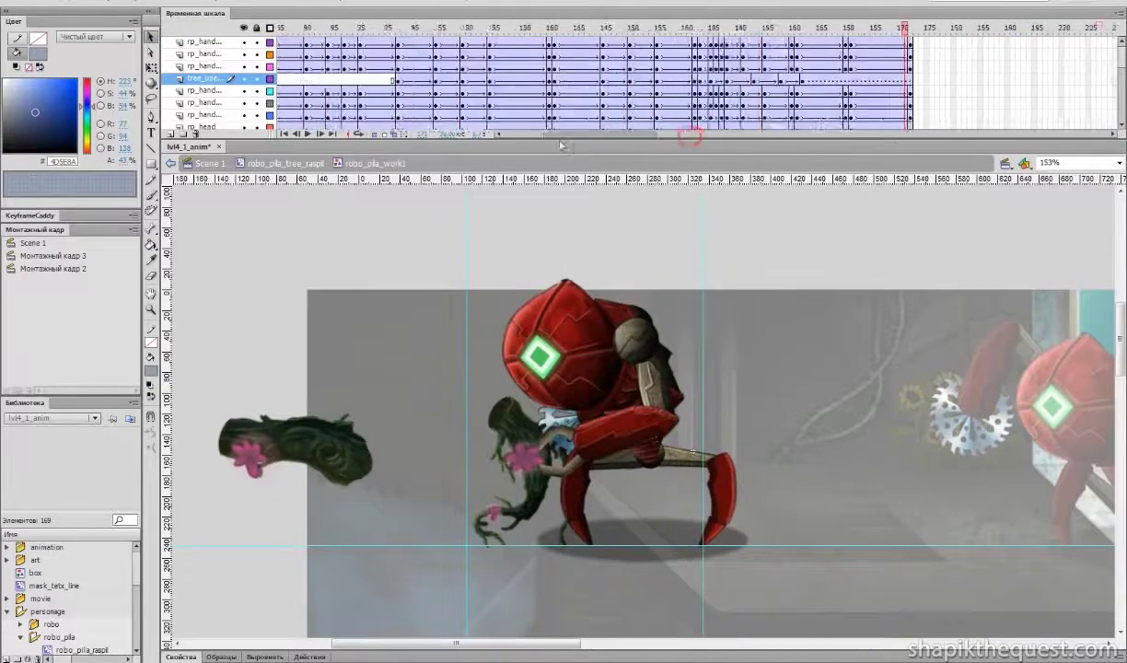
drag(296, 28, 562, 96)
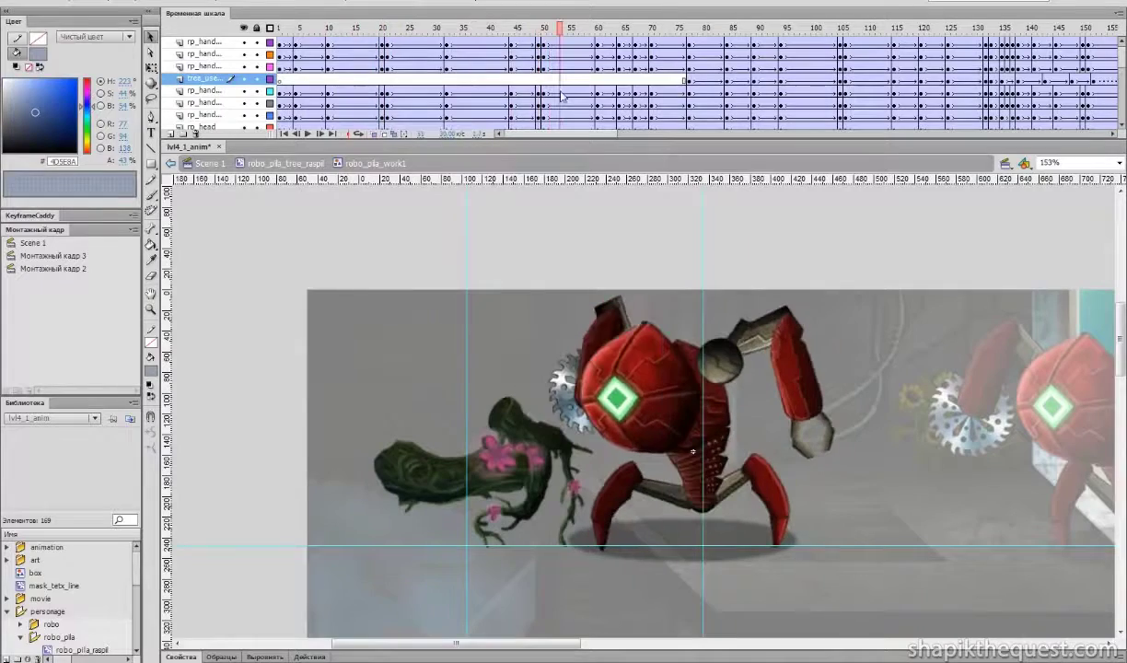
- Return to Scene 1 and hide the glass overlay layer covering the plant bed and robots
double_click(609, 237)
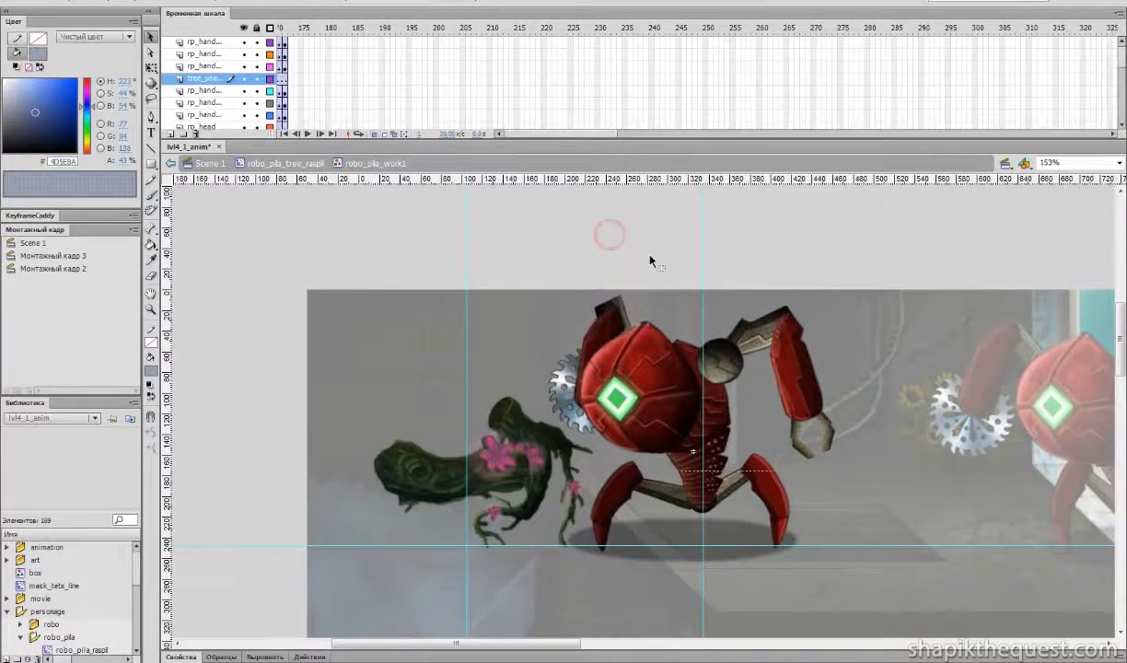
double_click(654, 230)
drag(874, 382, 454, 347)
click(836, 369)
click(244, 42)
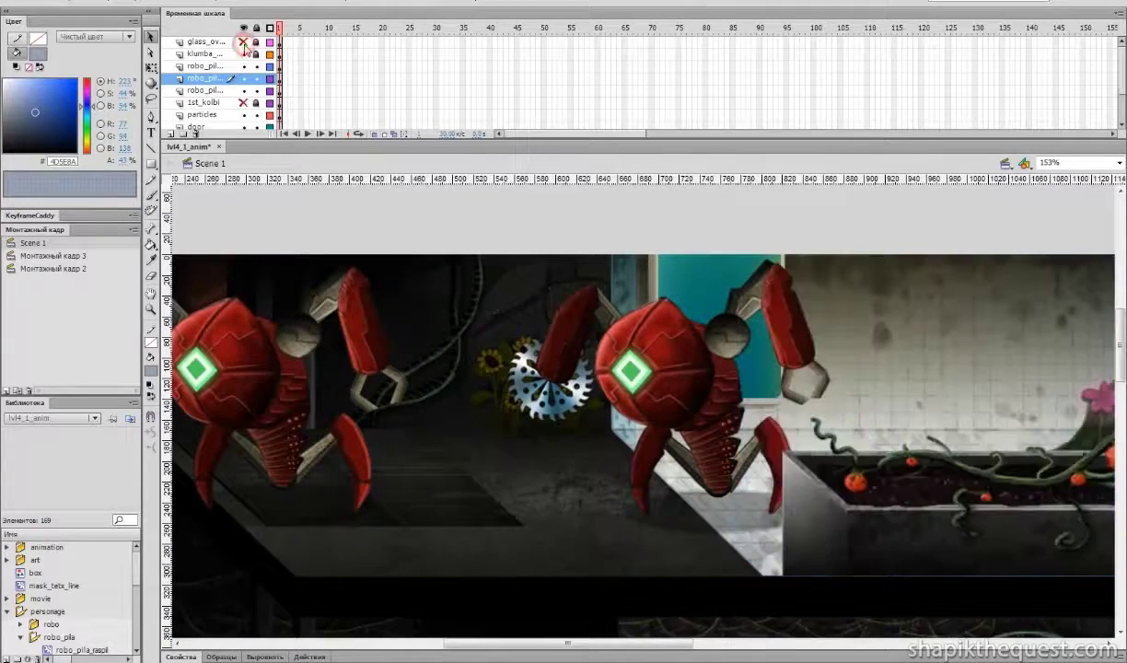
- Open the robo_pila_walk robot standing by the teal door and play its walk cycle
drag(690, 251, 613, 193)
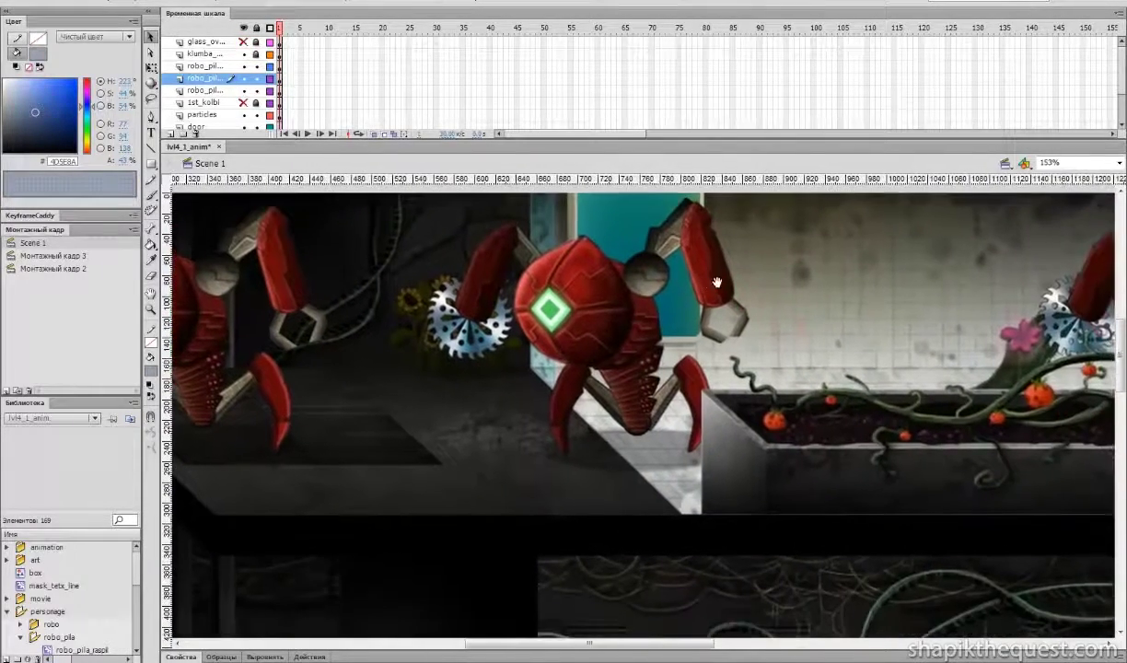
click(610, 335)
double_click(610, 337)
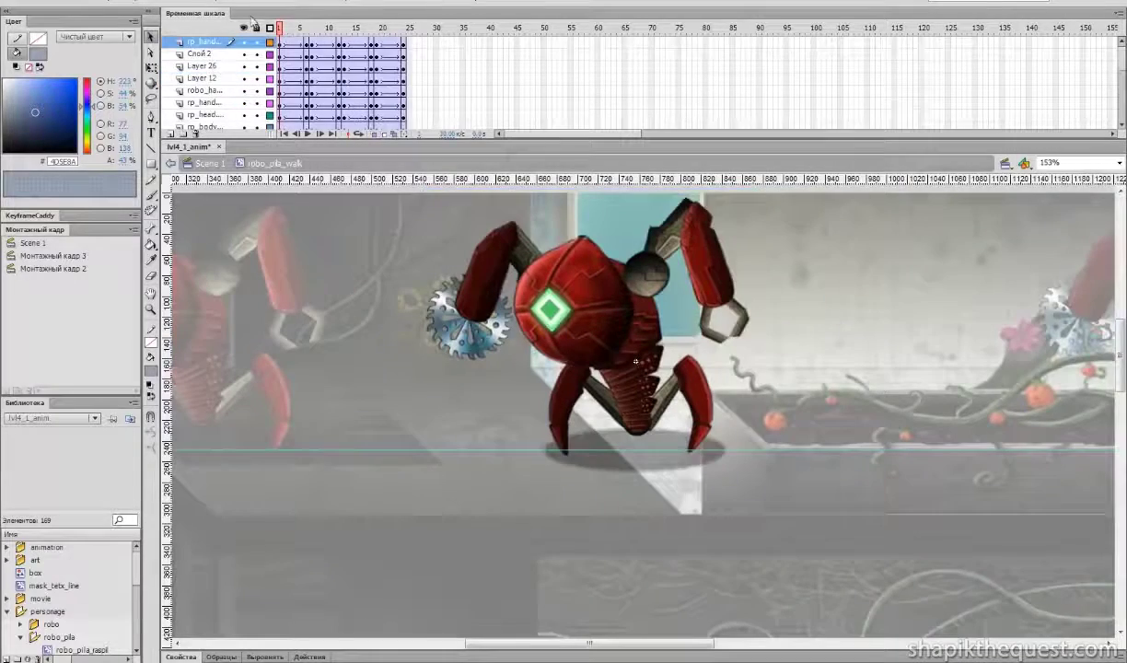
drag(288, 35, 209, 33)
key(Return)
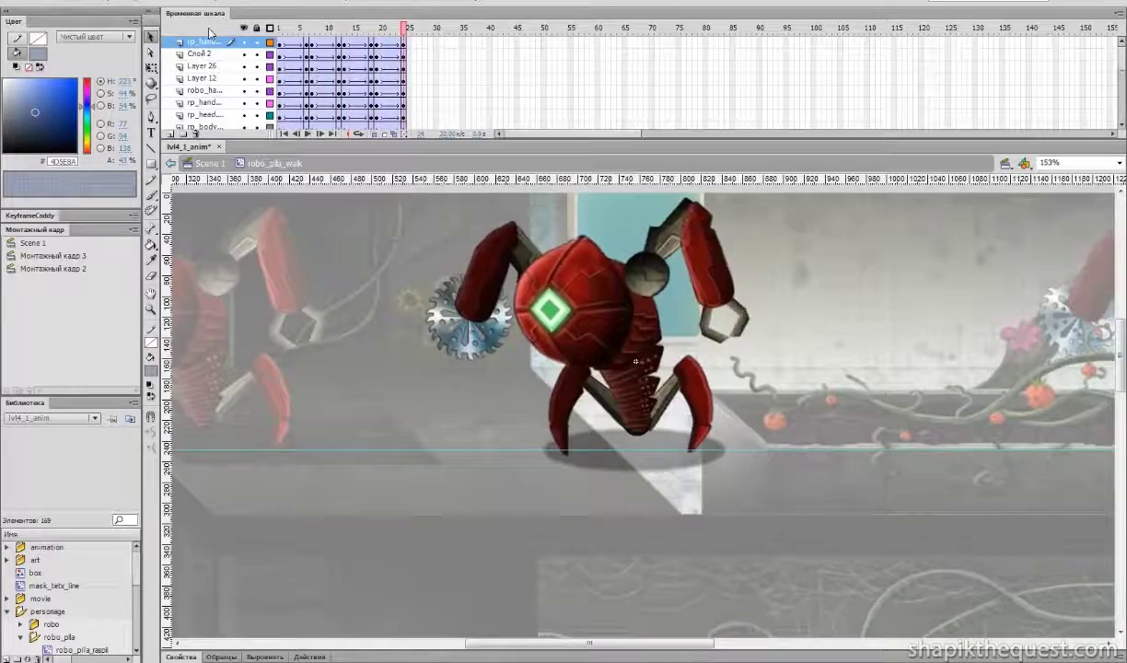